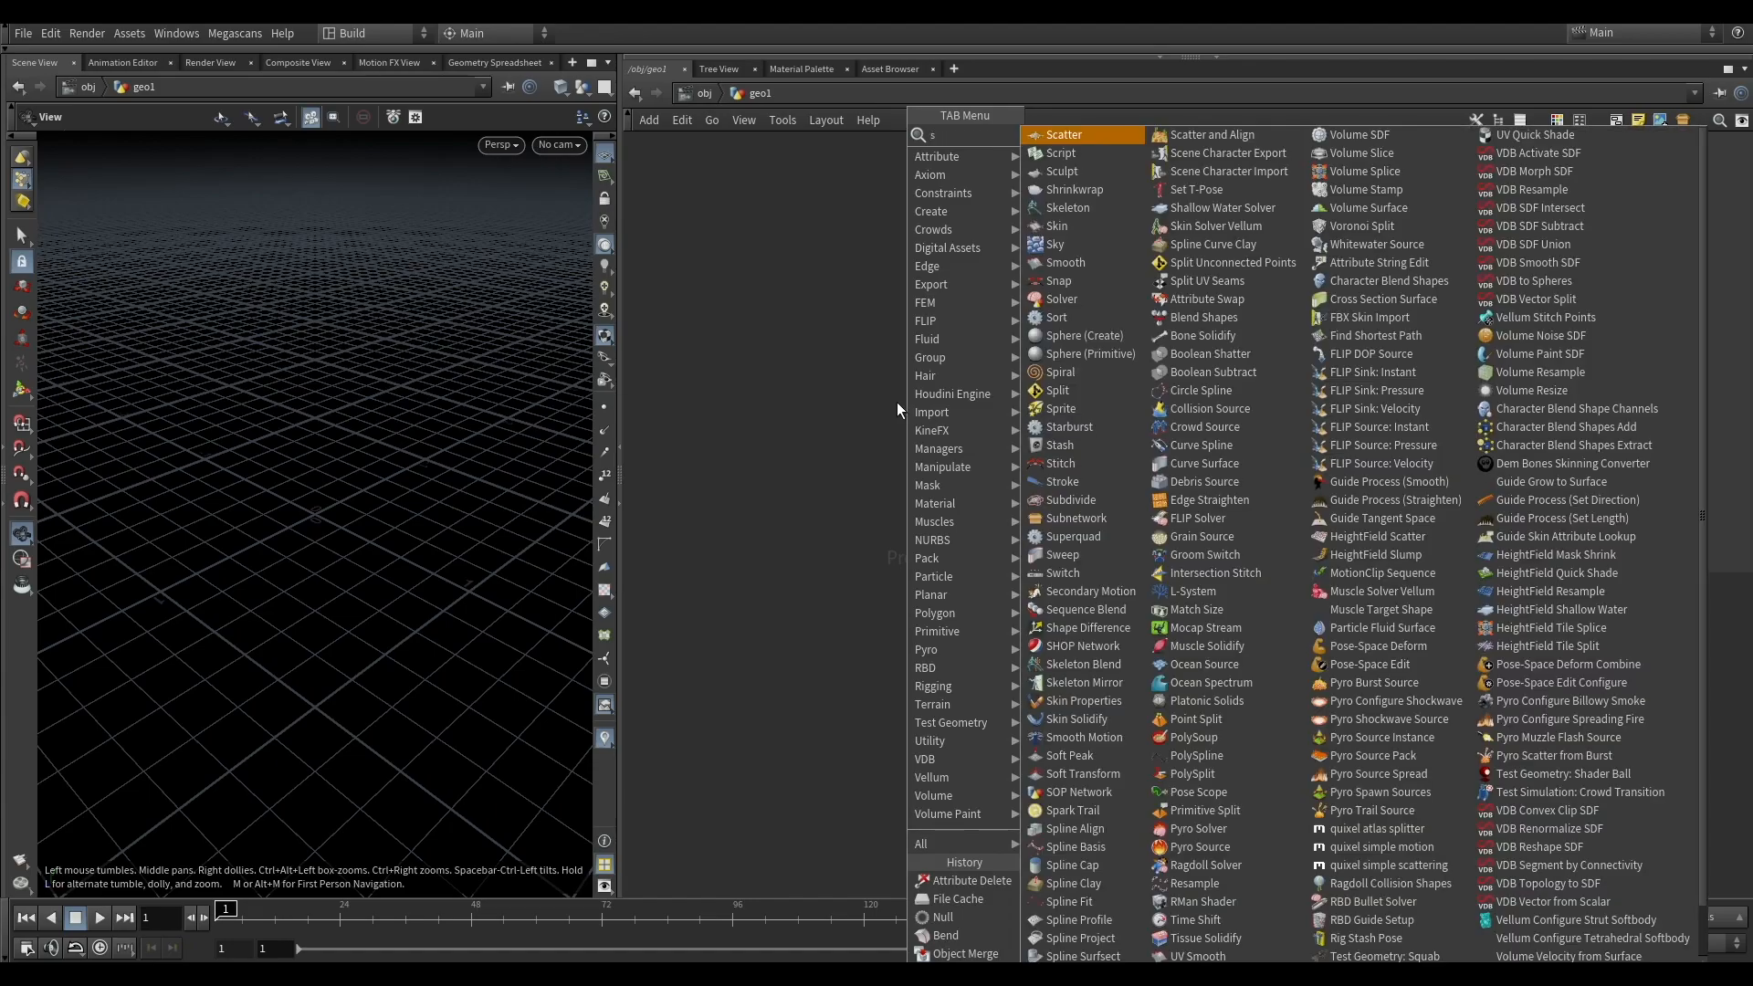
Step: Add a Sphere node to the geometry network
{"action": "type", "text": "here"}
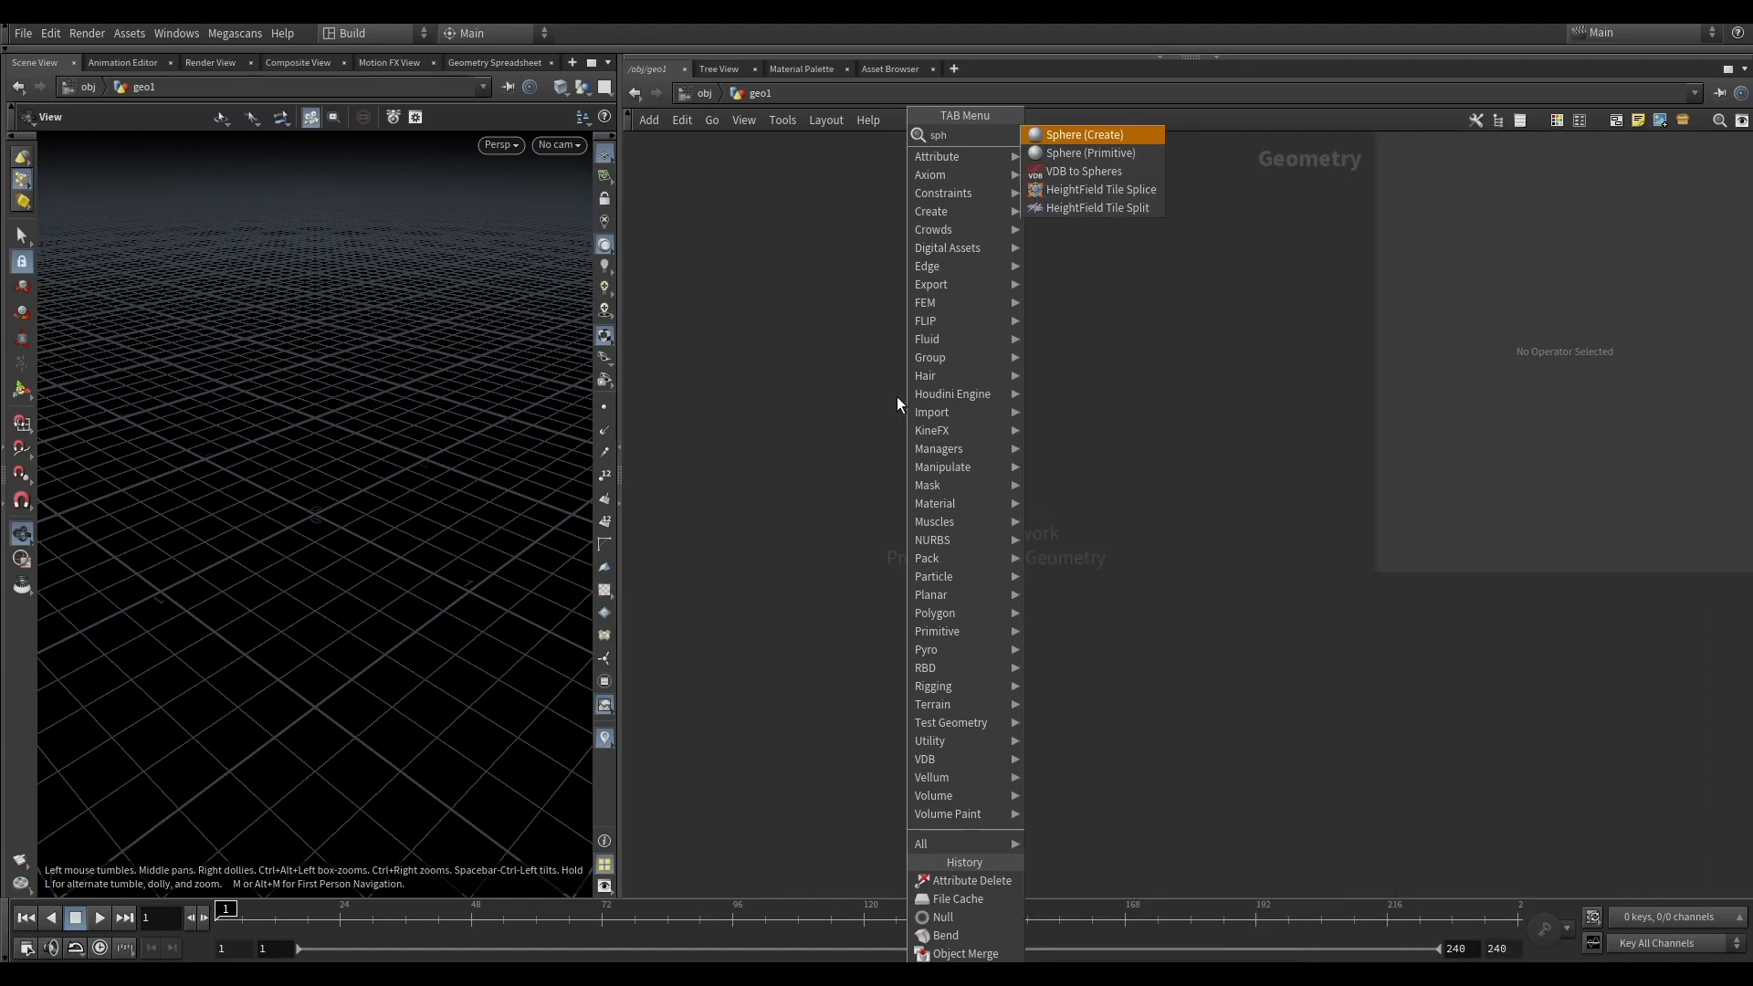
{"action": "left_click", "coordinate": [1054, 136]}
{"action": "left_click", "coordinate": [872, 315]}
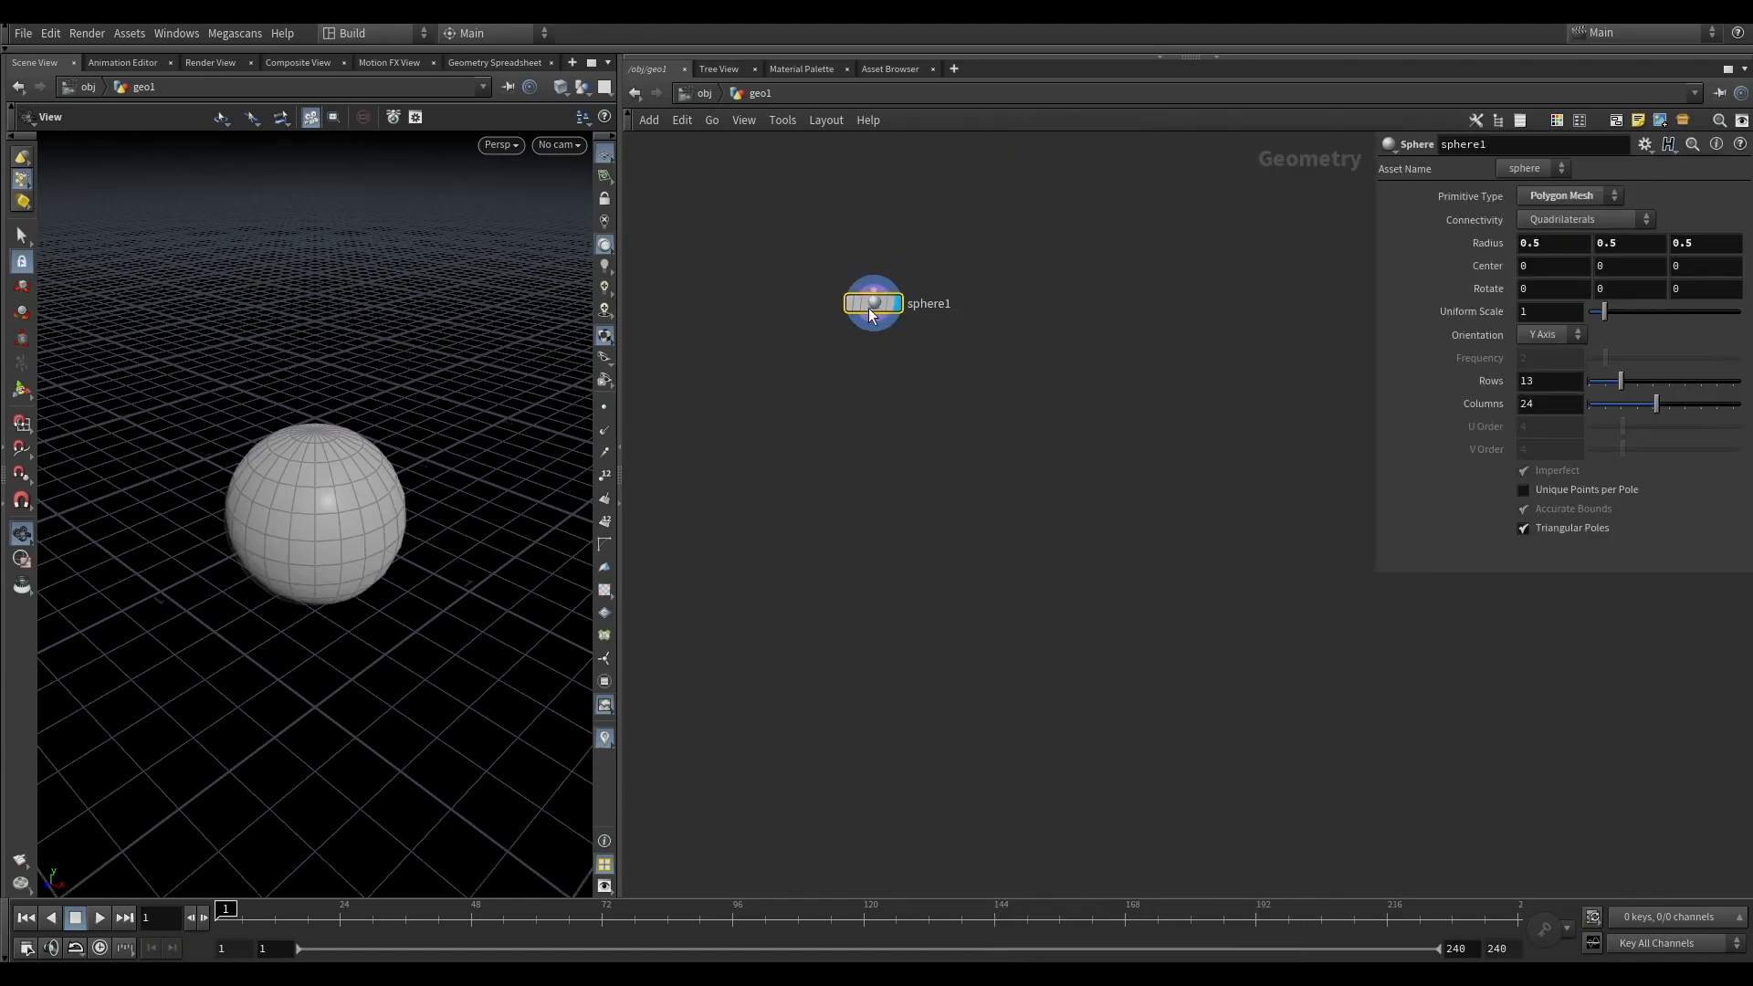
{"action": "left_click_drag", "start_coordinate": [864, 303], "coordinate": [883, 364]}
Step: Set the sphere's primitive type to Polygon and its frequency to 10
{"action": "scroll", "coordinate": [323, 451], "scroll_direction": "down", "scroll_amount": 3}
{"action": "left_click_drag", "start_coordinate": [386, 501], "coordinate": [471, 488]}
{"action": "left_click", "coordinate": [1552, 197]}
{"action": "left_click", "coordinate": [1554, 233]}
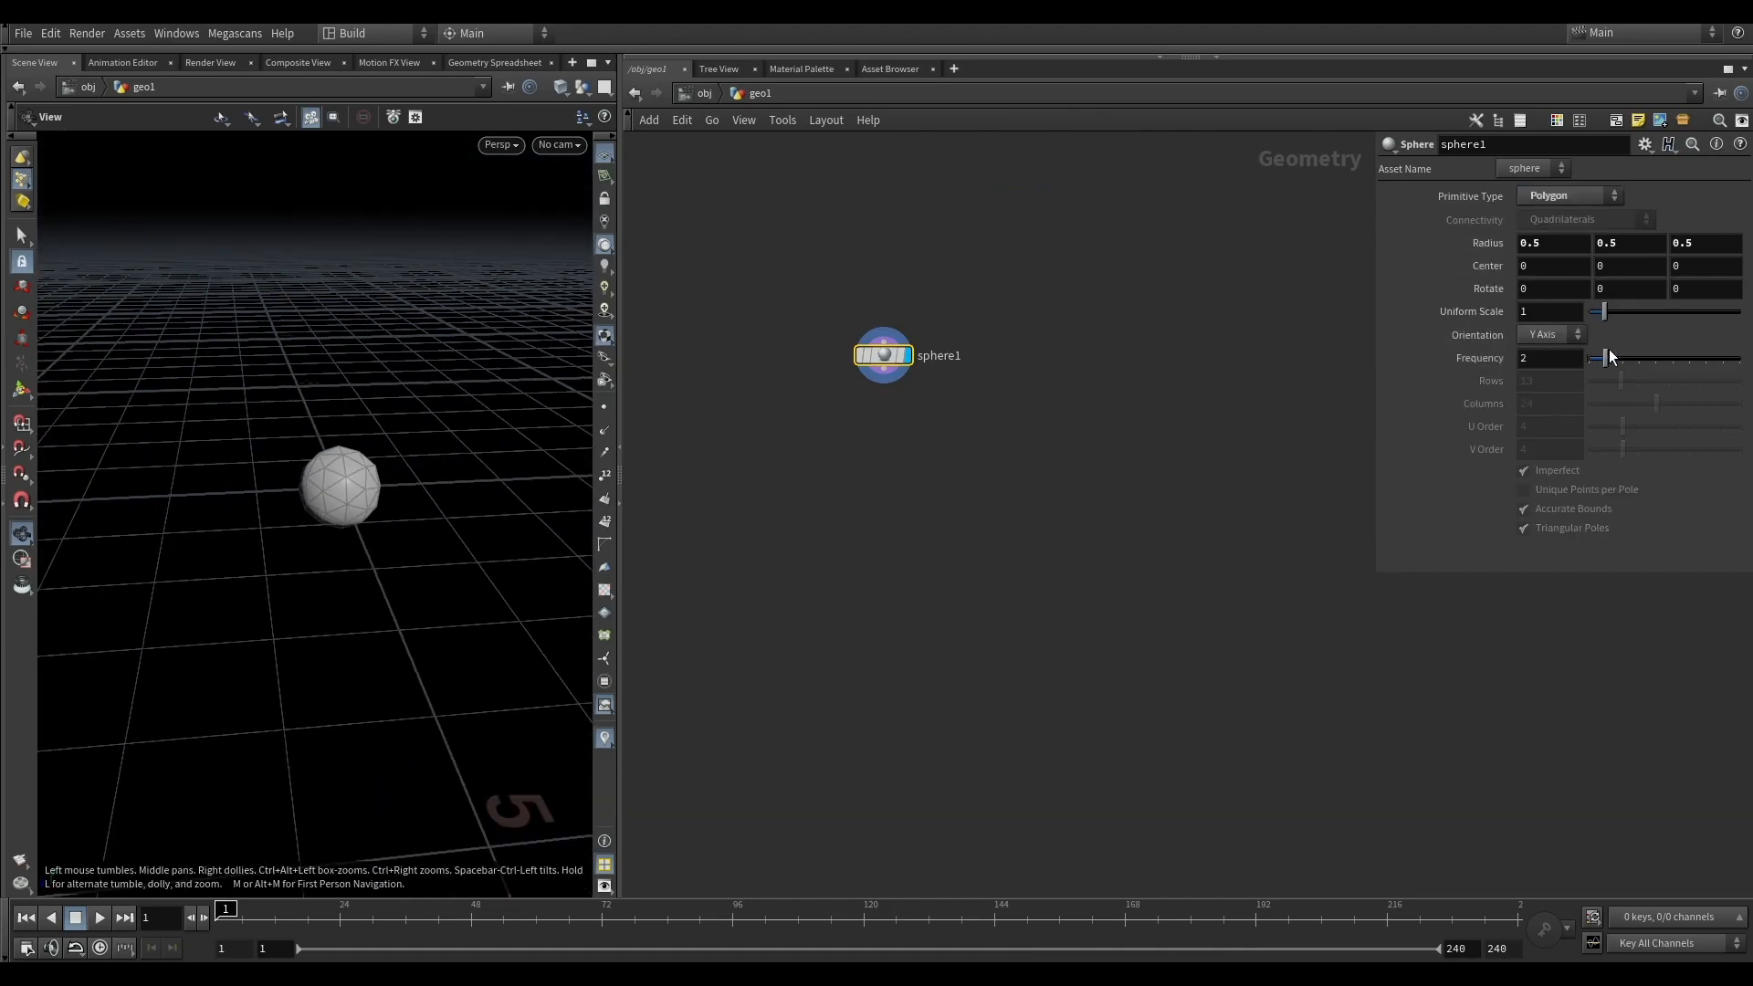
{"action": "left_click_drag", "start_coordinate": [1679, 362], "coordinate": [1740, 360]}
Step: Raise the sphere to a Y center of about 6.18 and set its uniform scale to 0.5
{"action": "left_click_drag", "start_coordinate": [388, 489], "coordinate": [372, 384]}
{"action": "scroll", "coordinate": [310, 473], "scroll_direction": "down", "scroll_amount": 3}
{"action": "key", "text": "Return"}
{"action": "type", "text": "0.5"}
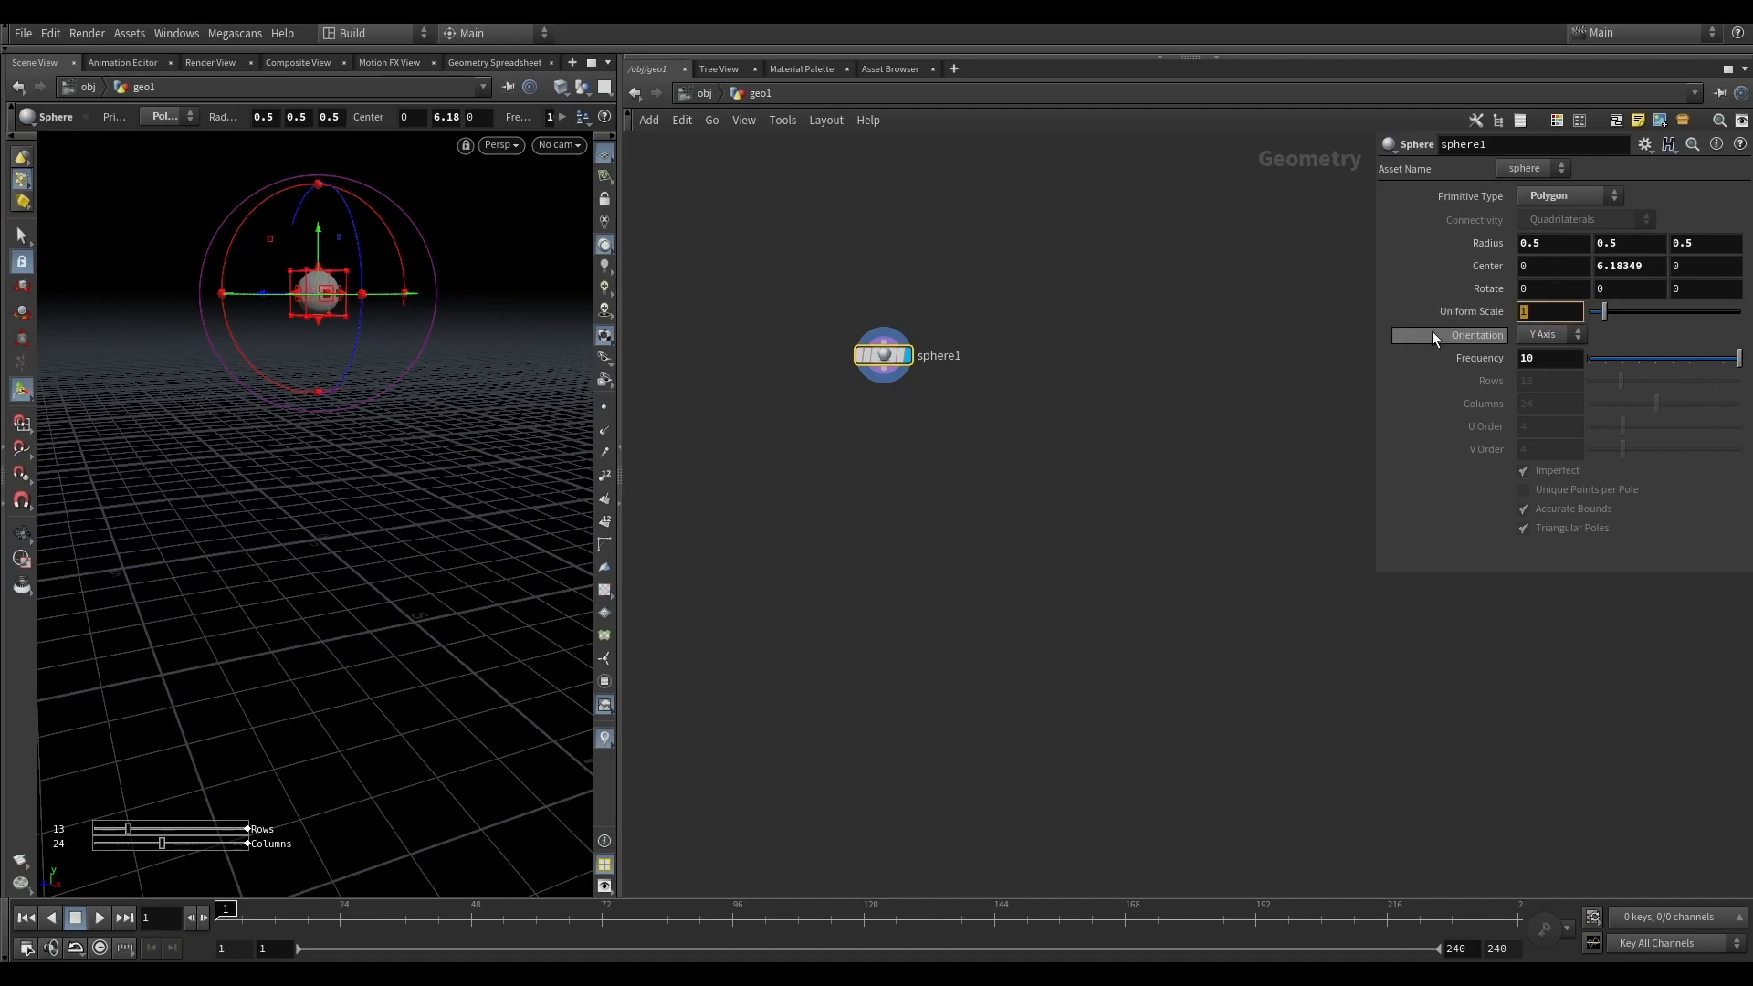
{"action": "key", "text": "Return"}
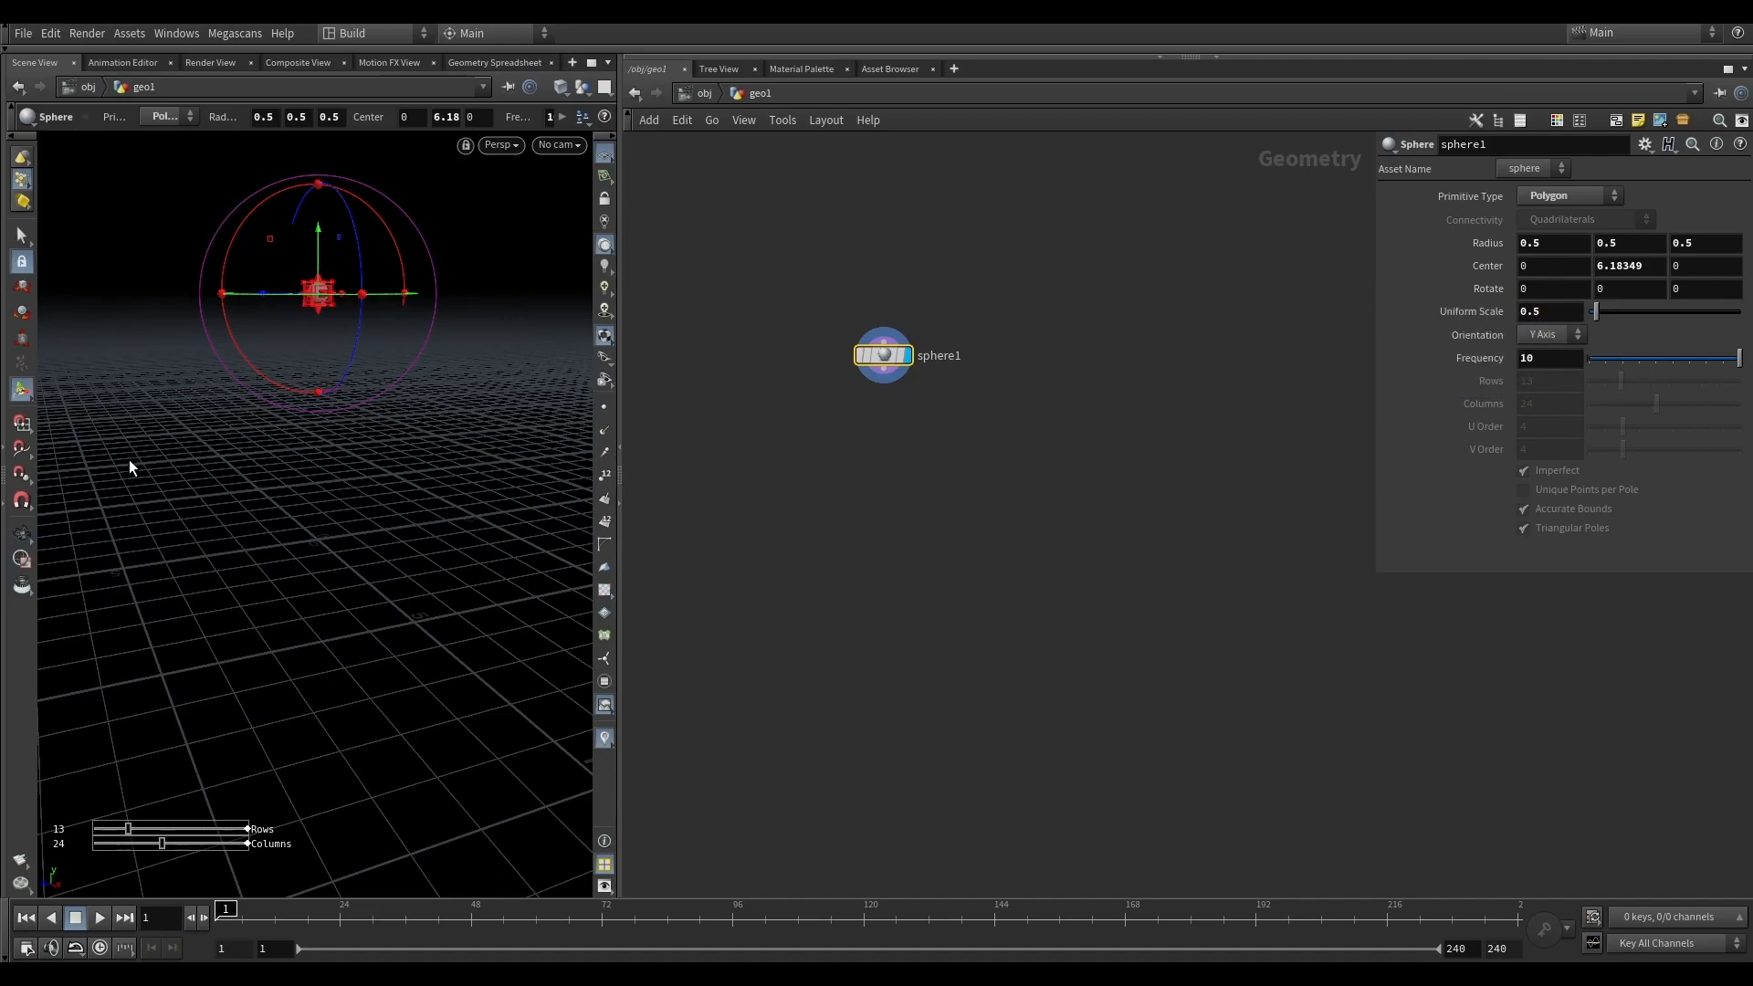
{"action": "left_click", "coordinate": [22, 534]}
{"action": "left_click_drag", "start_coordinate": [359, 293], "coordinate": [346, 377]}
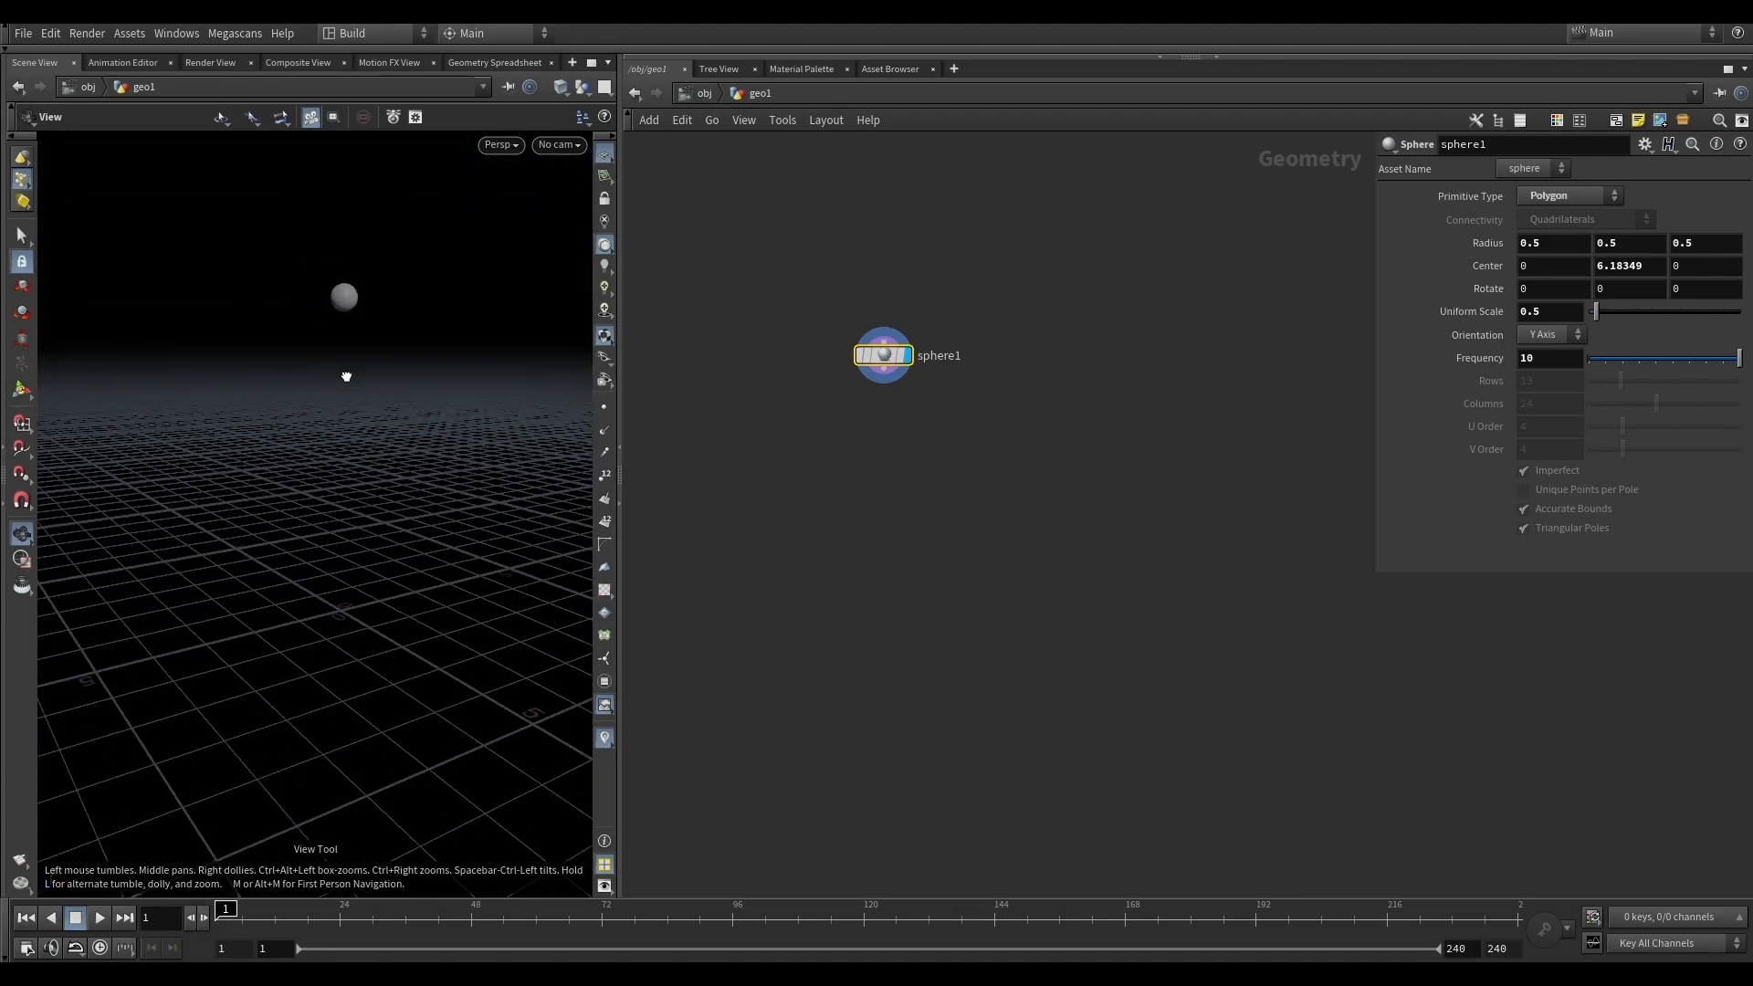
Step: Add a Box node beside the sphere node in the network
{"action": "middle_click_drag", "start_coordinate": [938, 469], "coordinate": [1060, 454]}
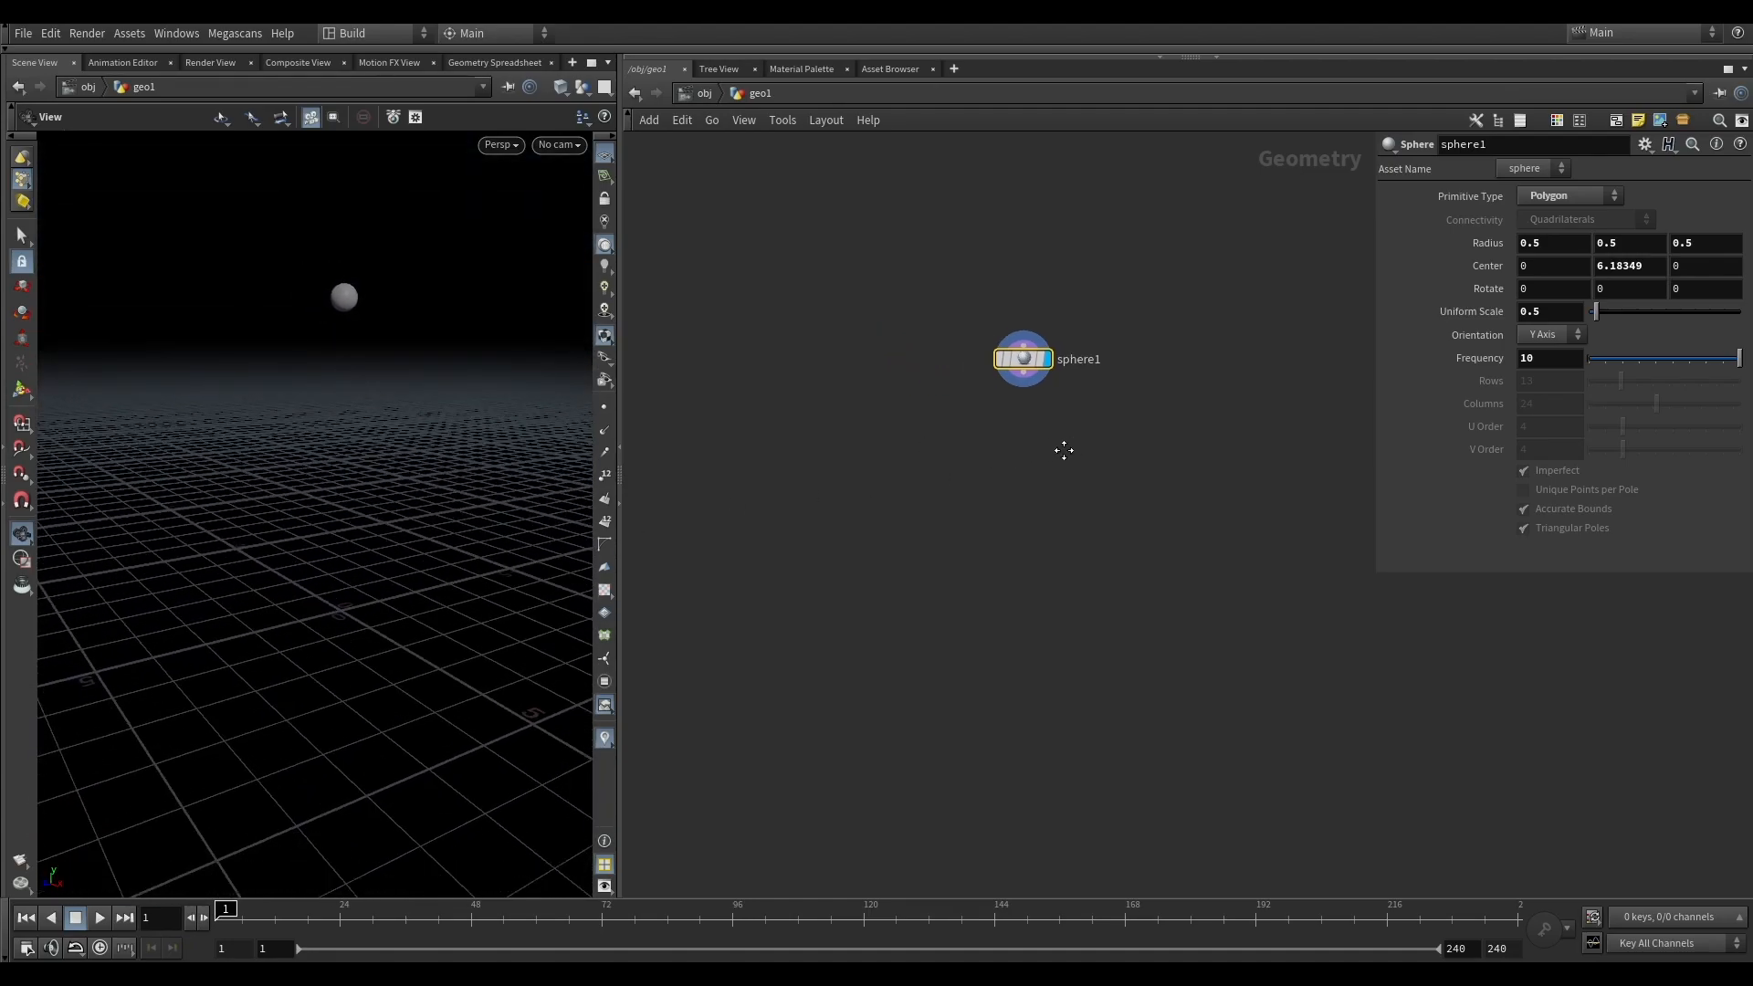
{"action": "key", "text": "Tab"}
{"action": "type", "text": "box"}
{"action": "key", "text": "Return"}
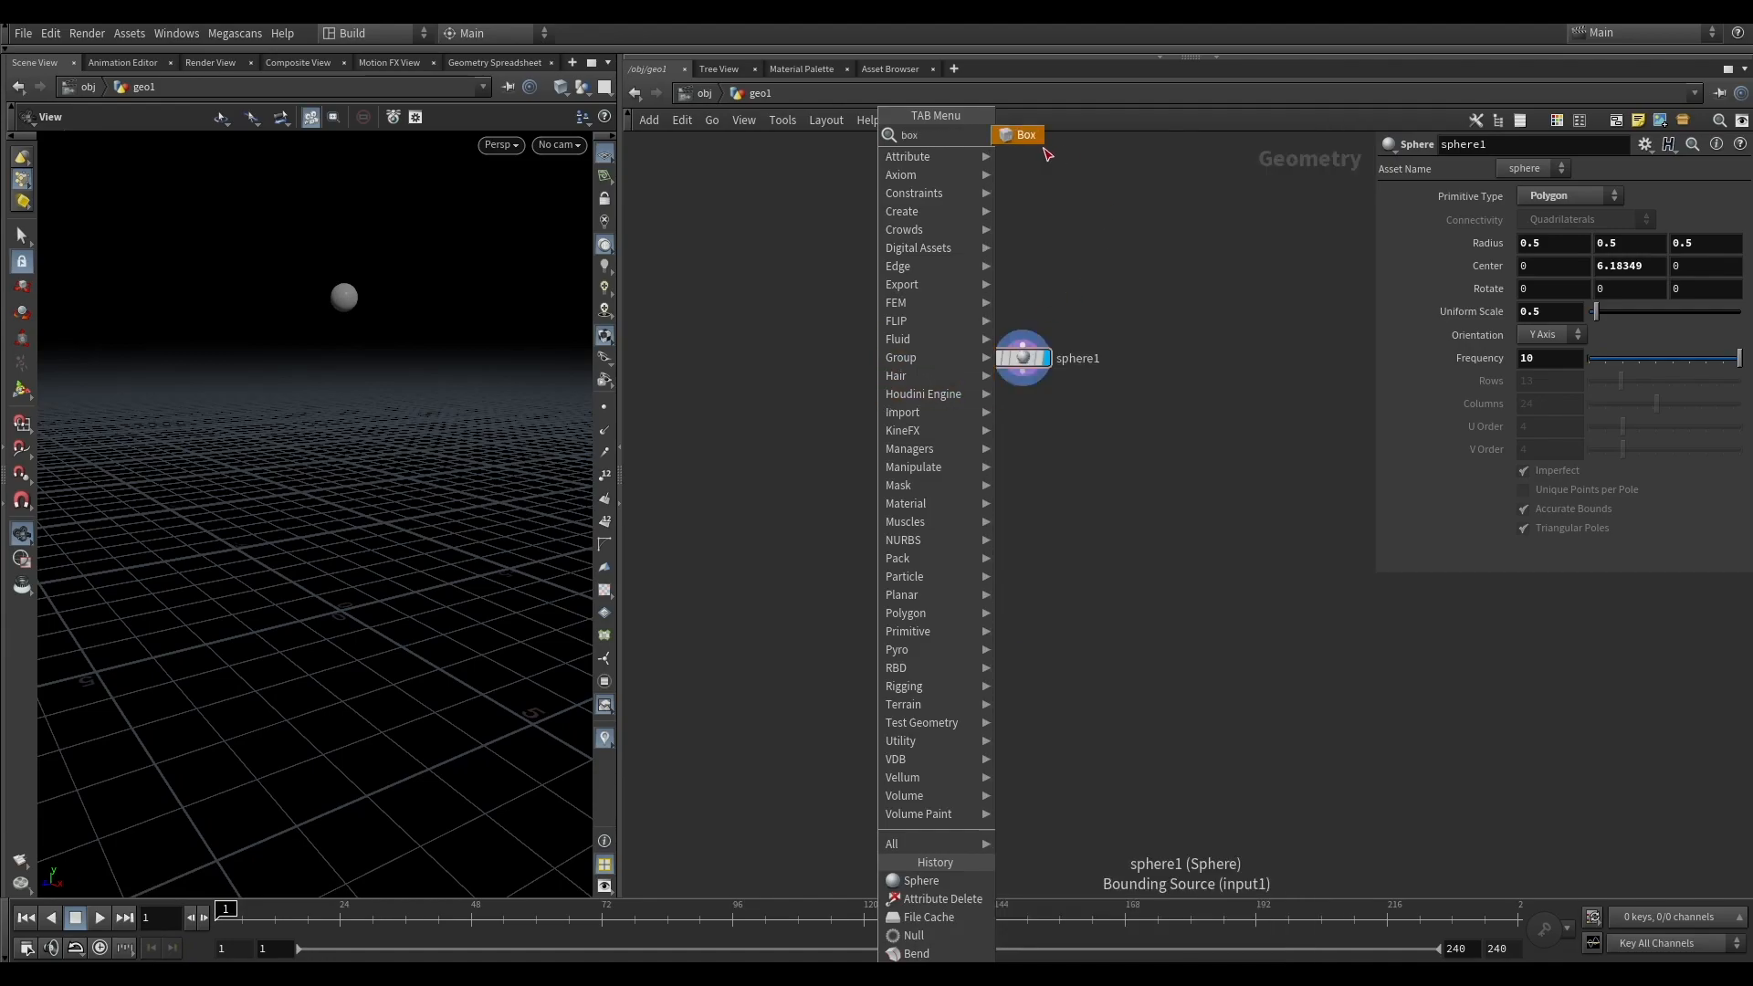
{"action": "left_click", "coordinate": [877, 404]}
Step: Display the box in the top view with the sphere shown over it as a template
{"action": "key", "text": "space+2"}
{"action": "scroll", "coordinate": [364, 470], "scroll_direction": "down", "scroll_amount": 3}
{"action": "left_click", "coordinate": [899, 403]}
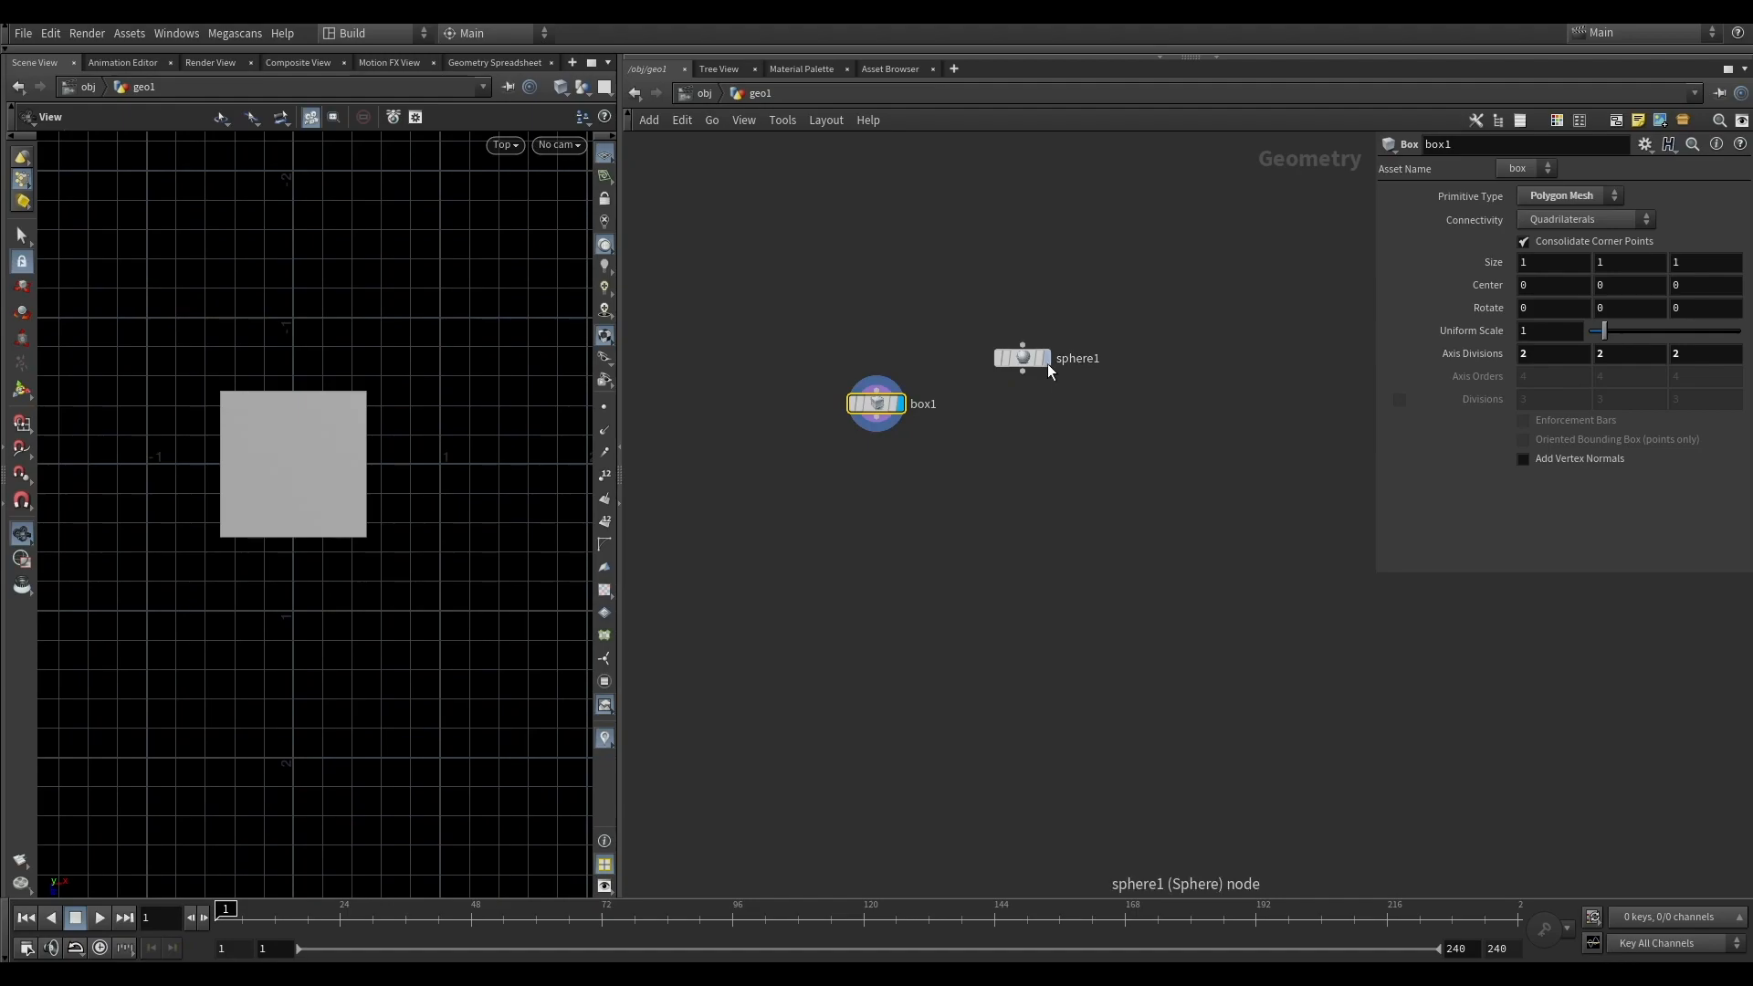
{"action": "left_click", "coordinate": [1000, 357]}
{"action": "scroll", "coordinate": [277, 496], "scroll_direction": "up", "scroll_amount": 3}
{"action": "scroll", "coordinate": [276, 496], "scroll_direction": "up", "scroll_amount": 1}
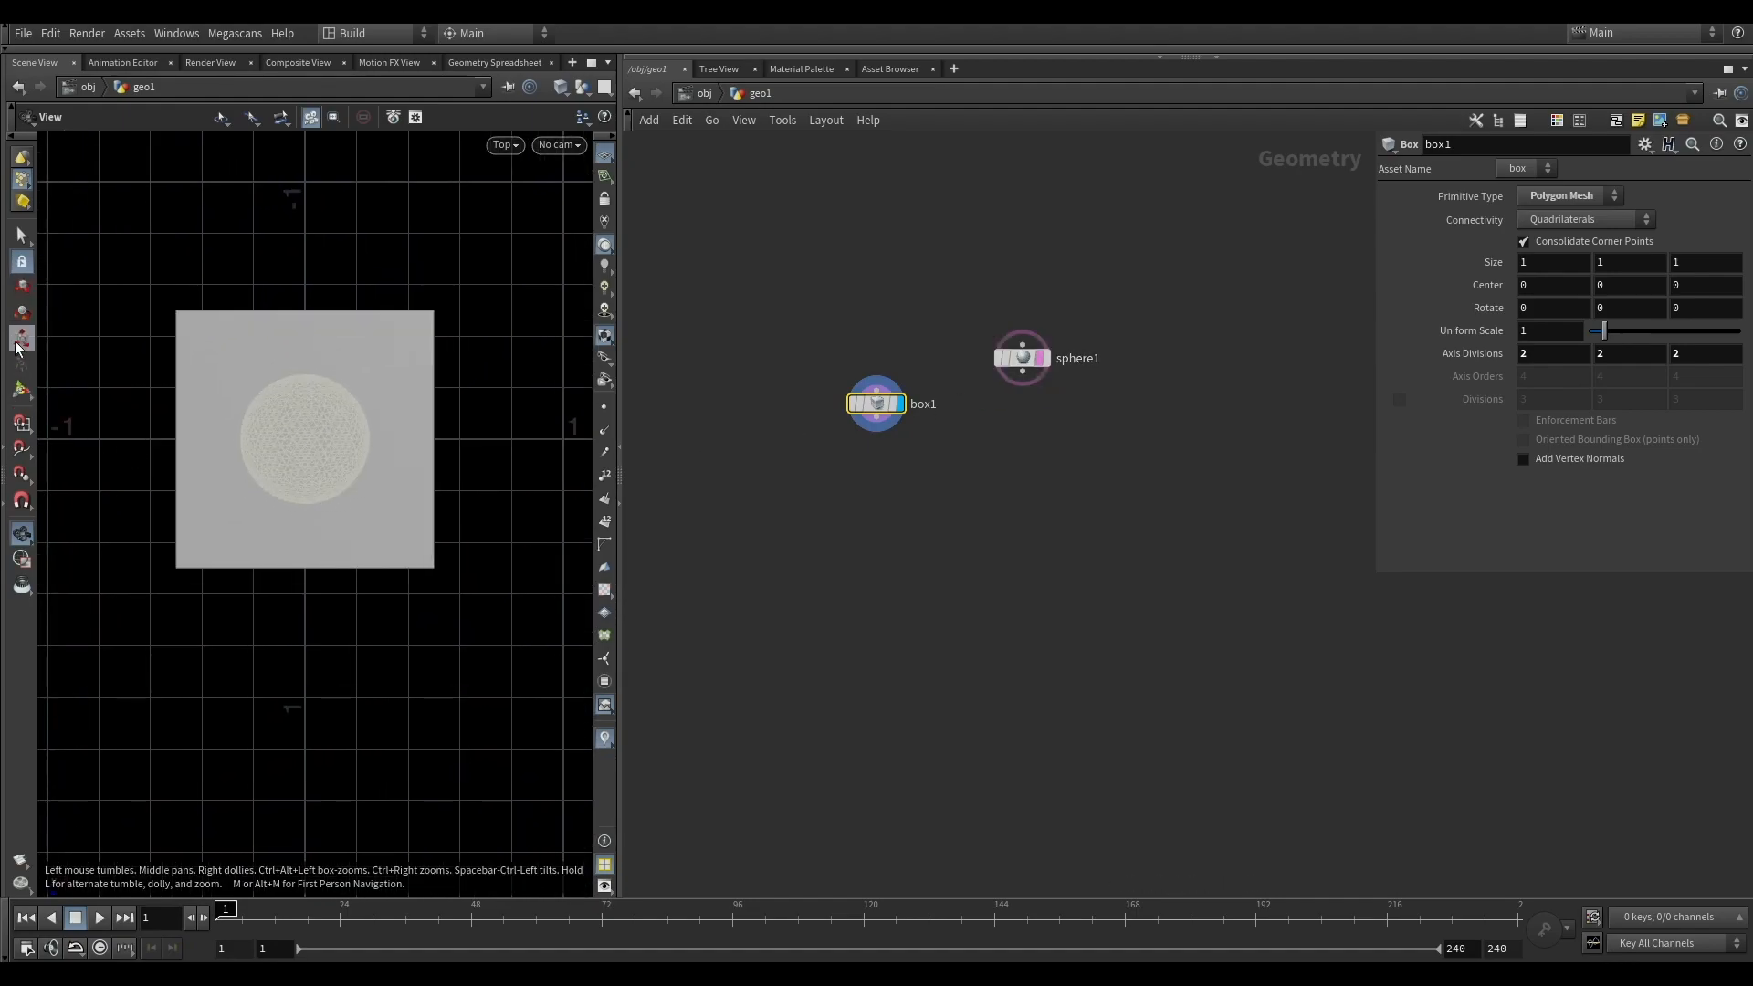
{"action": "left_click", "coordinate": [22, 338]}
{"action": "left_click", "coordinate": [22, 287]}
{"action": "left_click", "coordinate": [20, 393]}
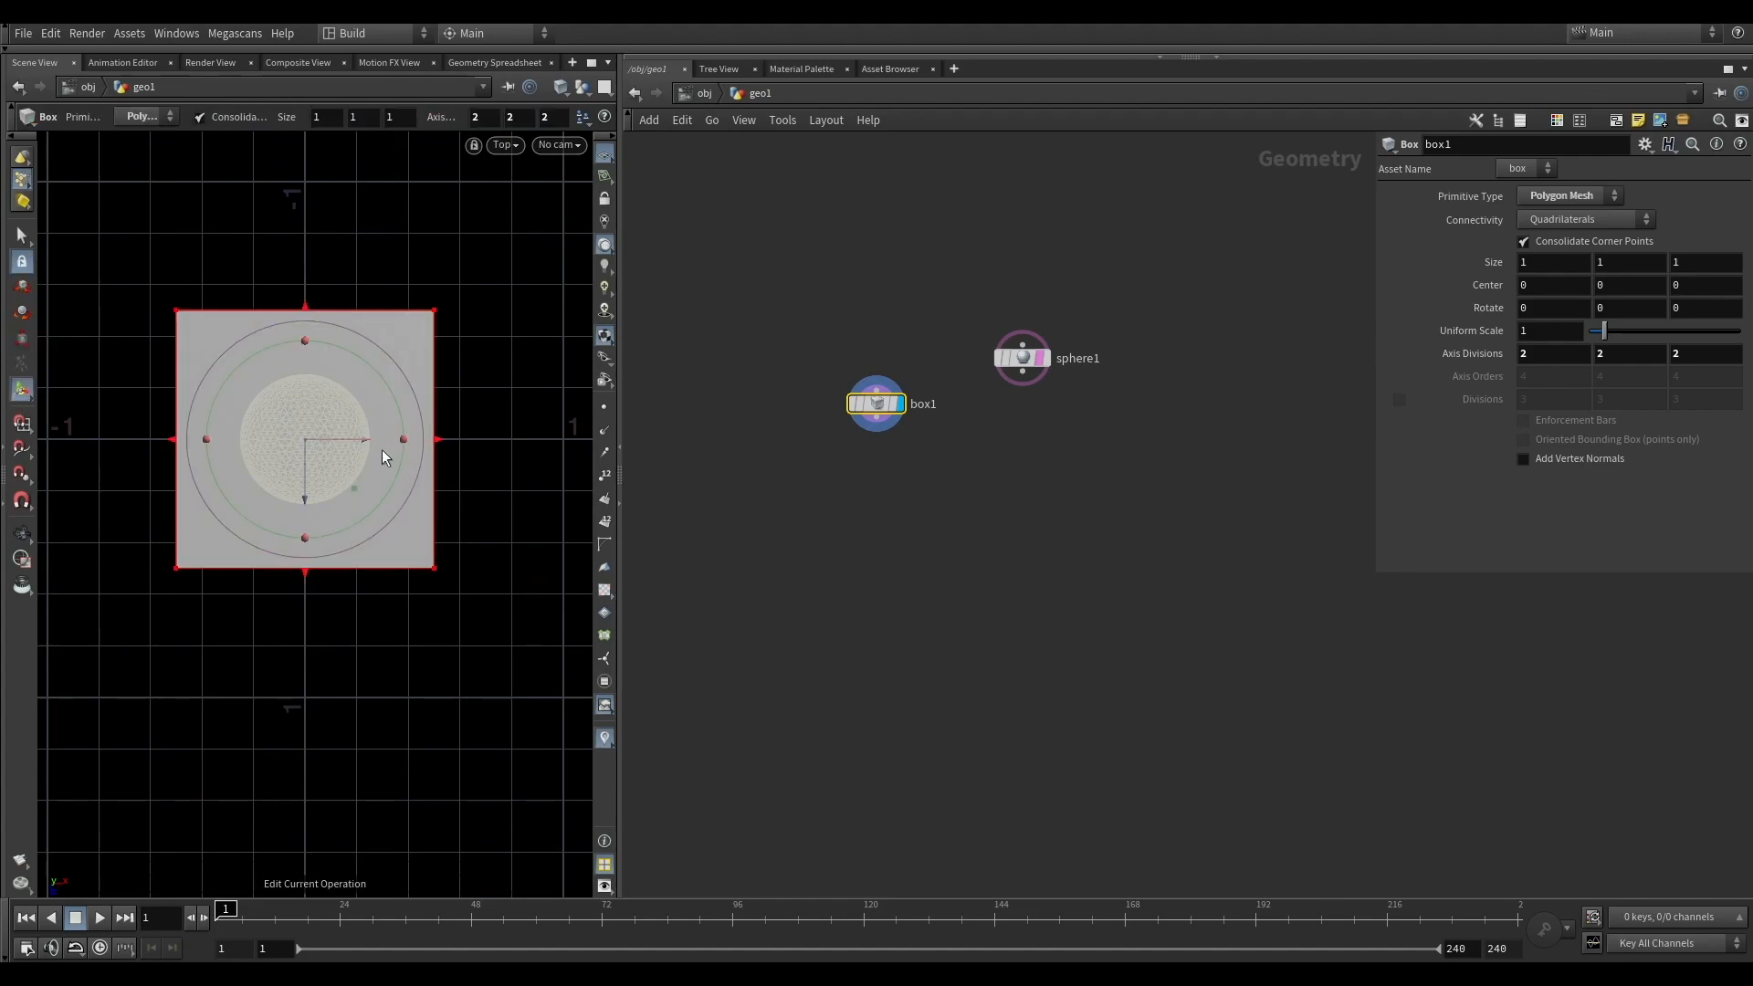
{"action": "left_click_drag", "start_coordinate": [305, 578], "coordinate": [303, 744]}
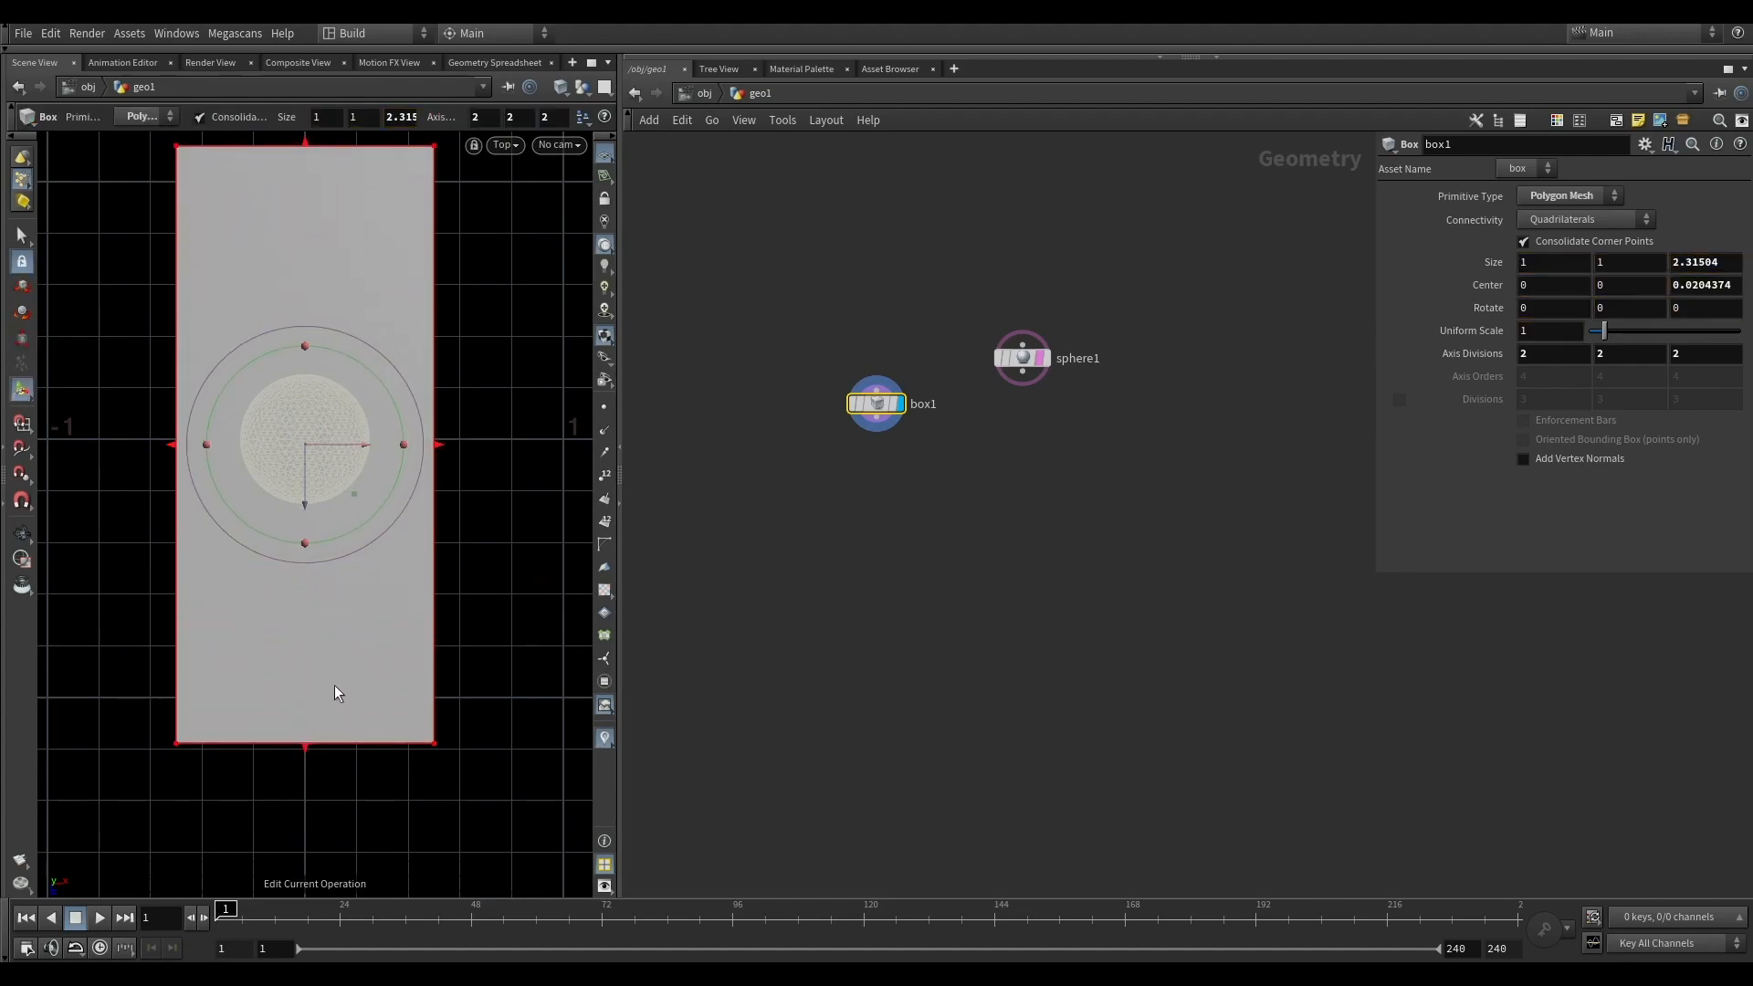
{"action": "key", "text": "ctrl+z"}
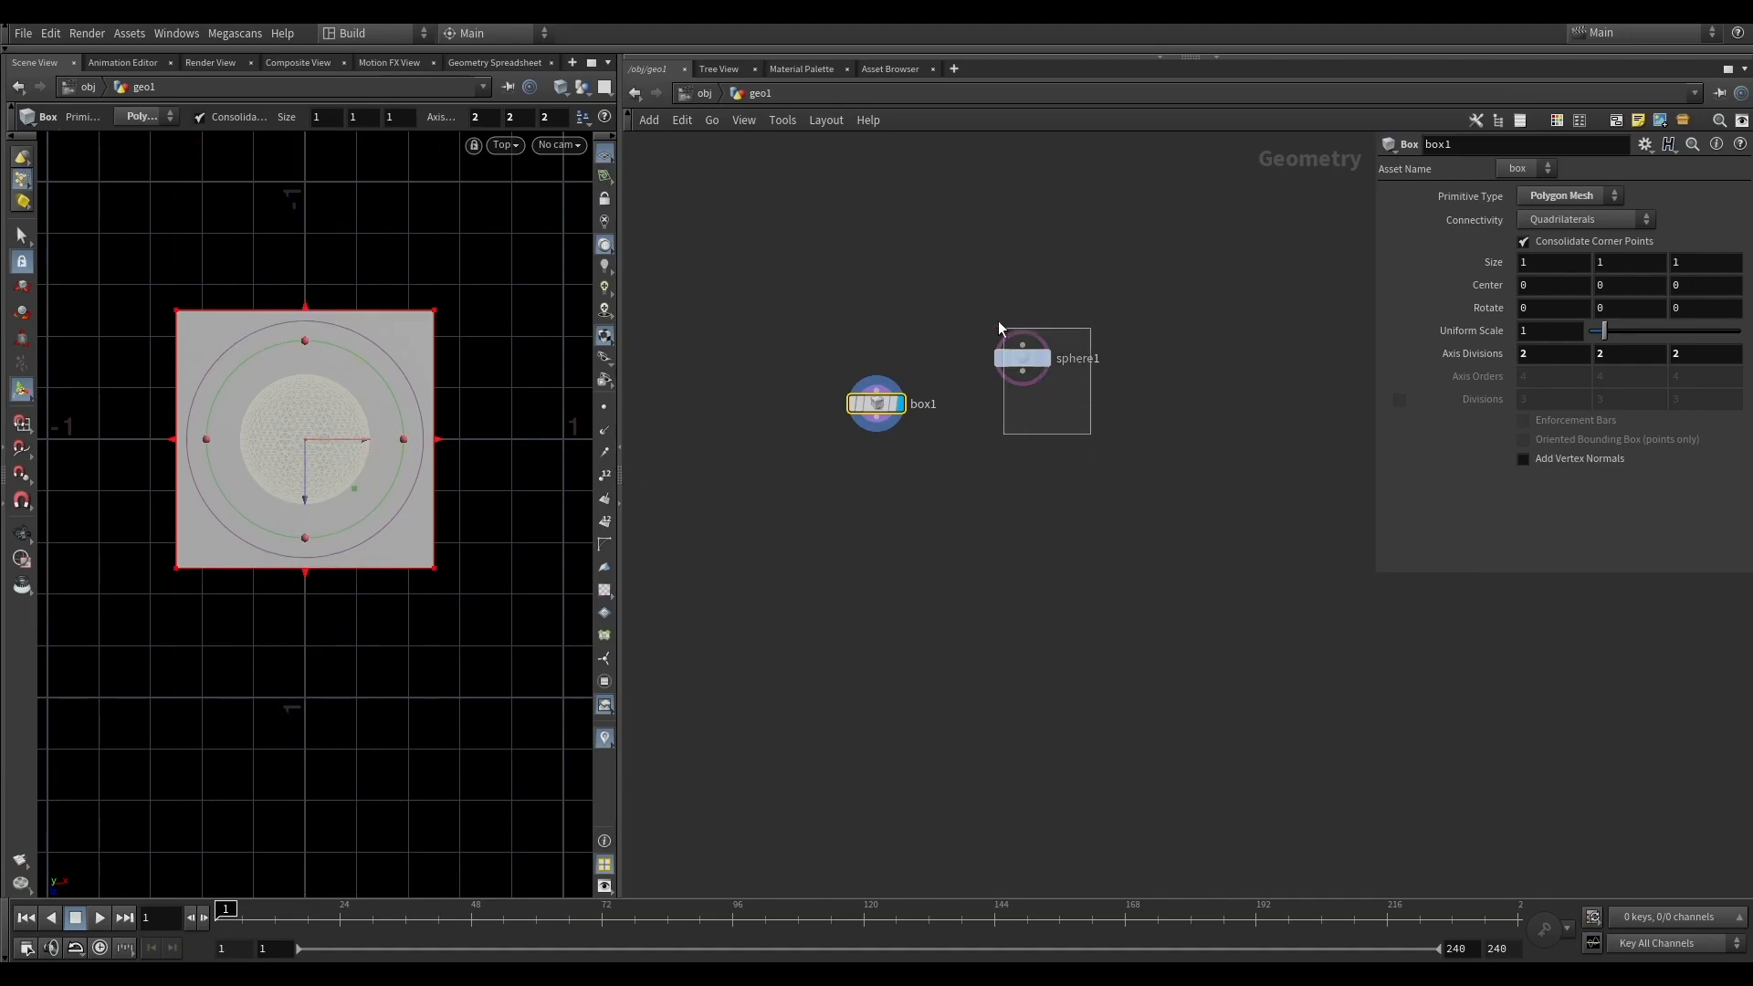
Step: Set the sphere's uniform scale to 0.2 and move it along X to about 0.22
{"action": "left_click", "coordinate": [1022, 352]}
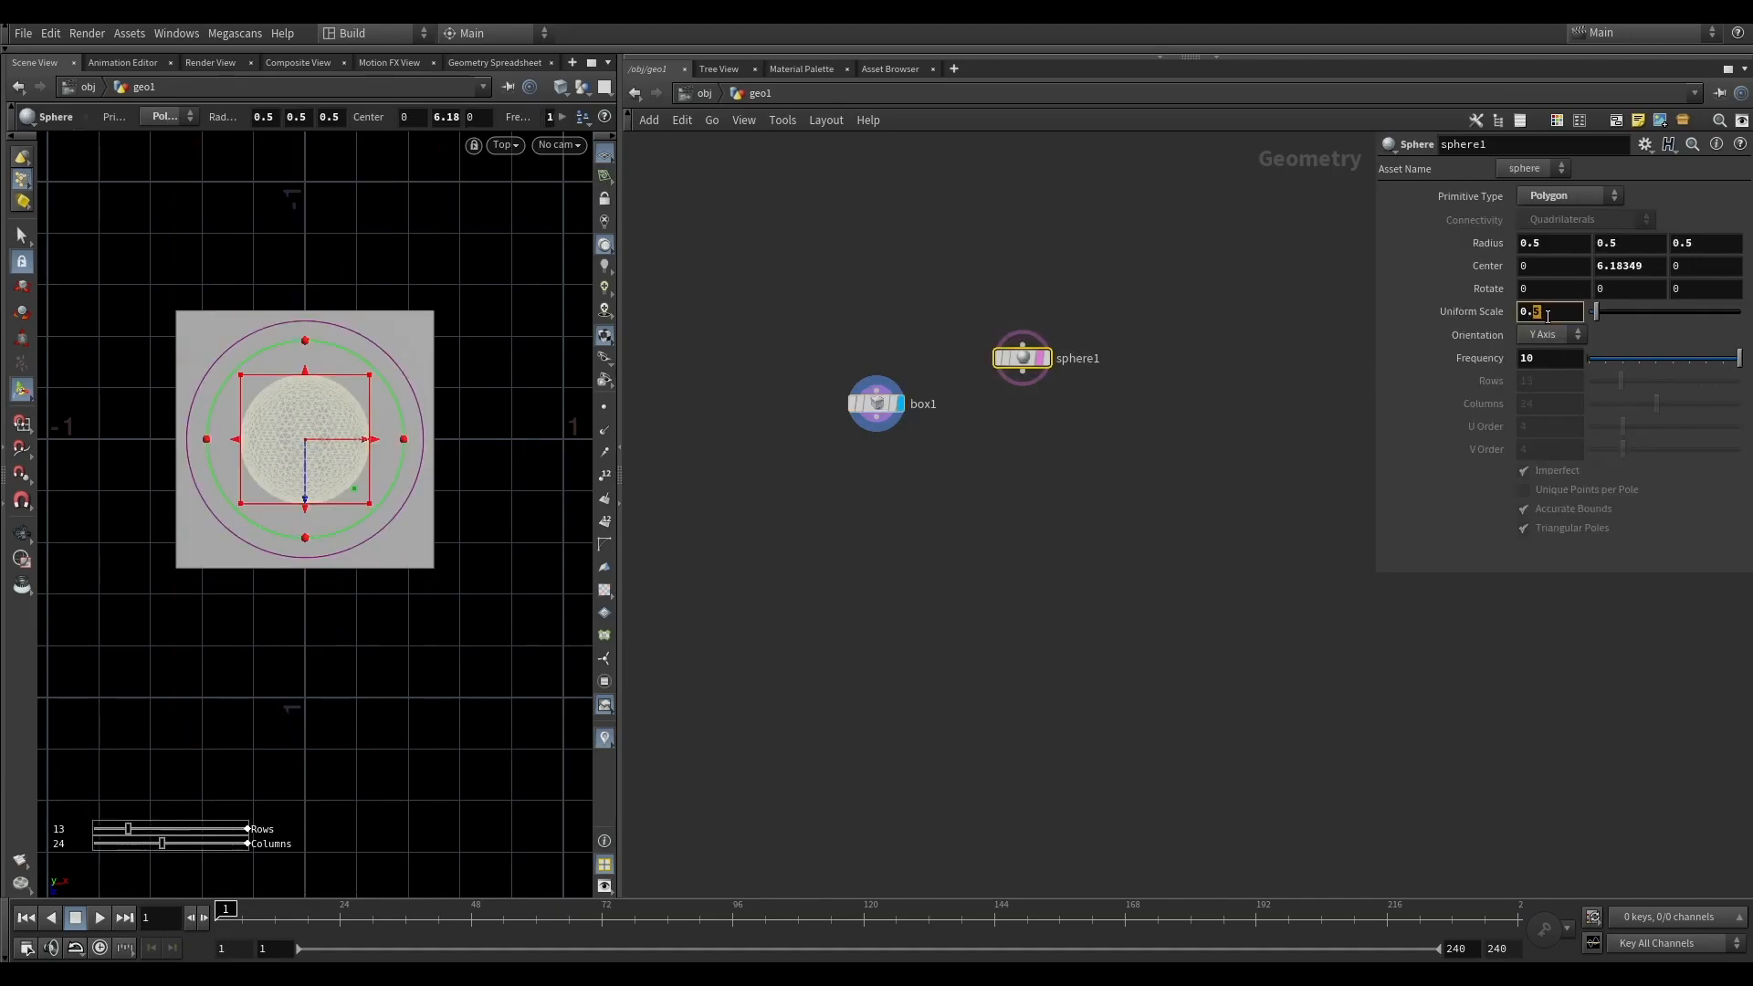
{"action": "left_click", "coordinate": [1123, 604]}
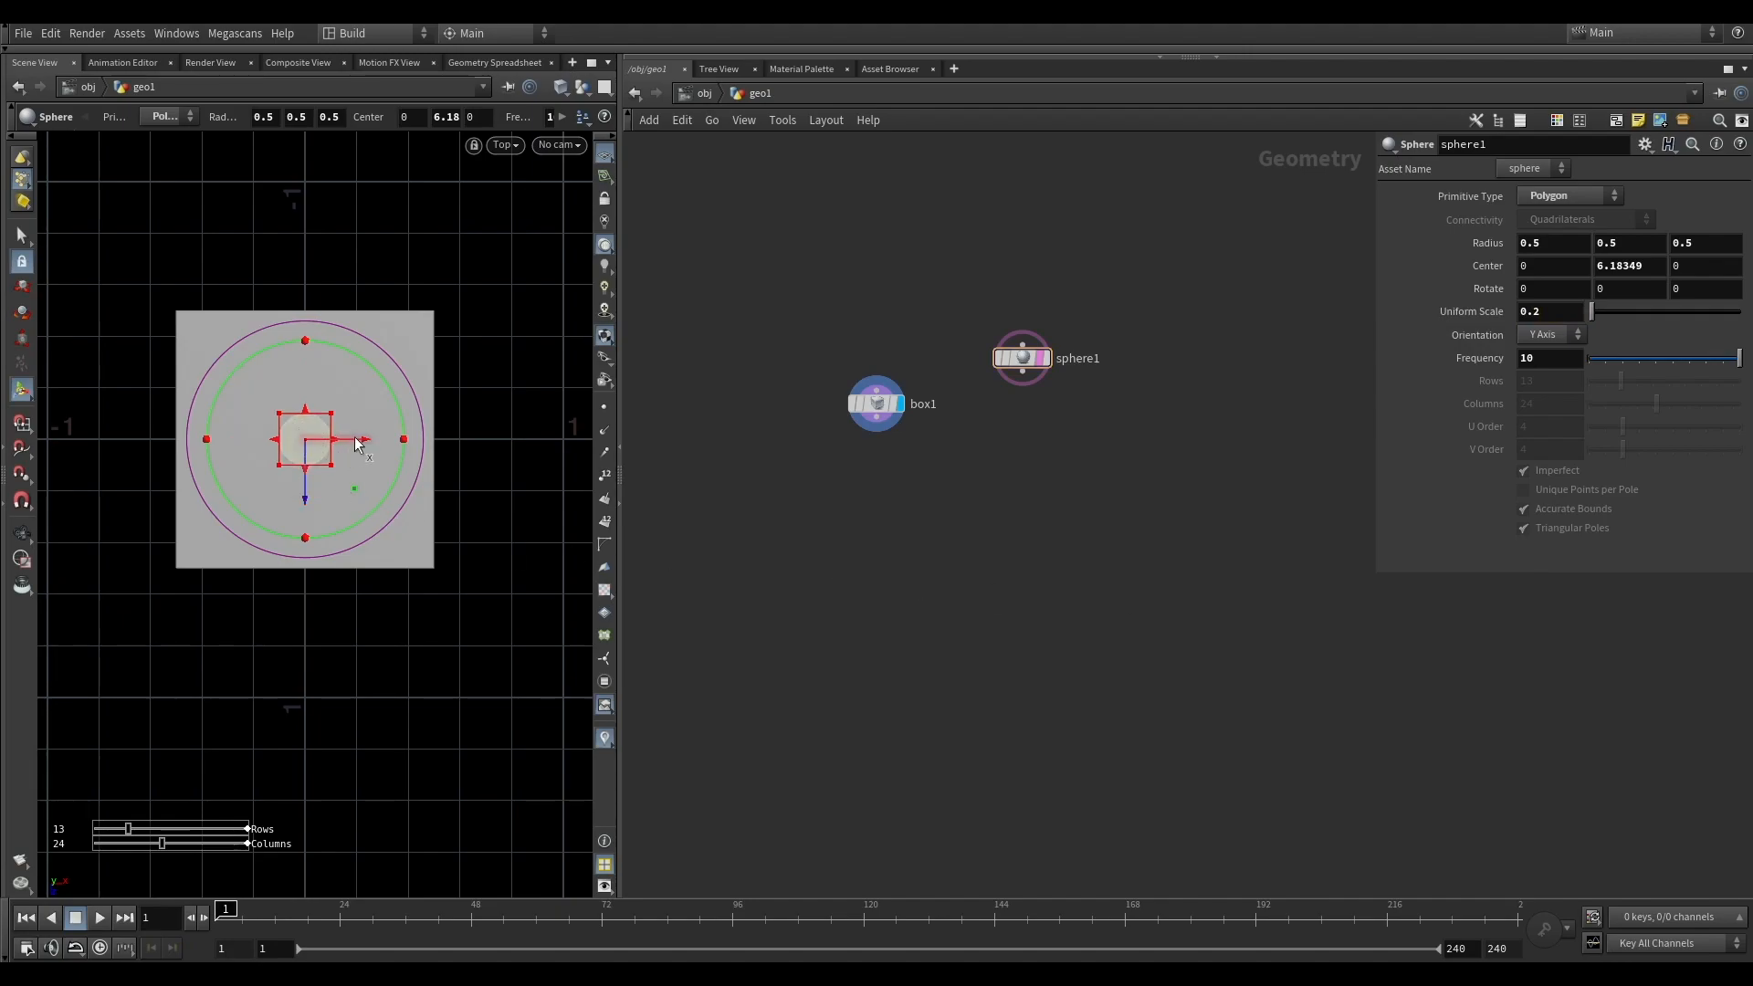
{"action": "left_click", "coordinate": [1022, 358]}
{"action": "left_click_drag", "start_coordinate": [360, 441], "coordinate": [412, 460]}
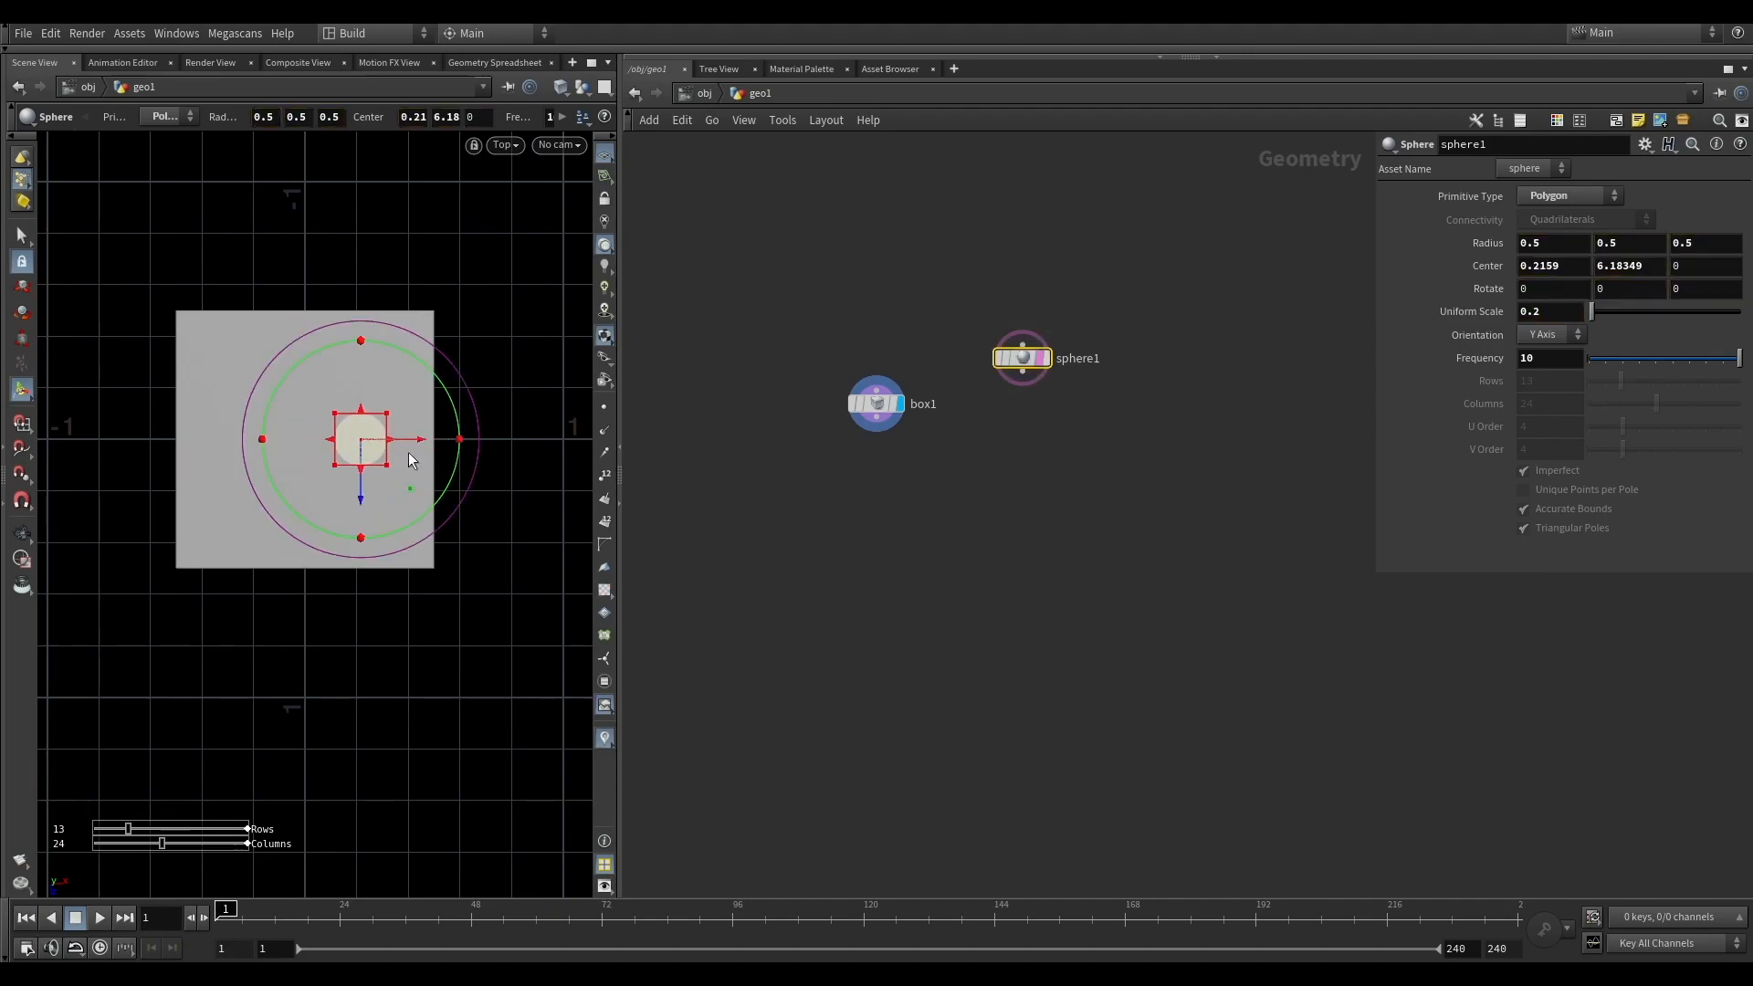
Step: Set the box's Y center to 0.5 so it rests on the grid
{"action": "key", "text": "space+1"}
{"action": "scroll", "coordinate": [375, 594], "scroll_direction": "down", "scroll_amount": 2}
{"action": "left_click_drag", "start_coordinate": [372, 595], "coordinate": [349, 509]}
{"action": "scroll", "coordinate": [349, 507], "scroll_direction": "up", "scroll_amount": 4}
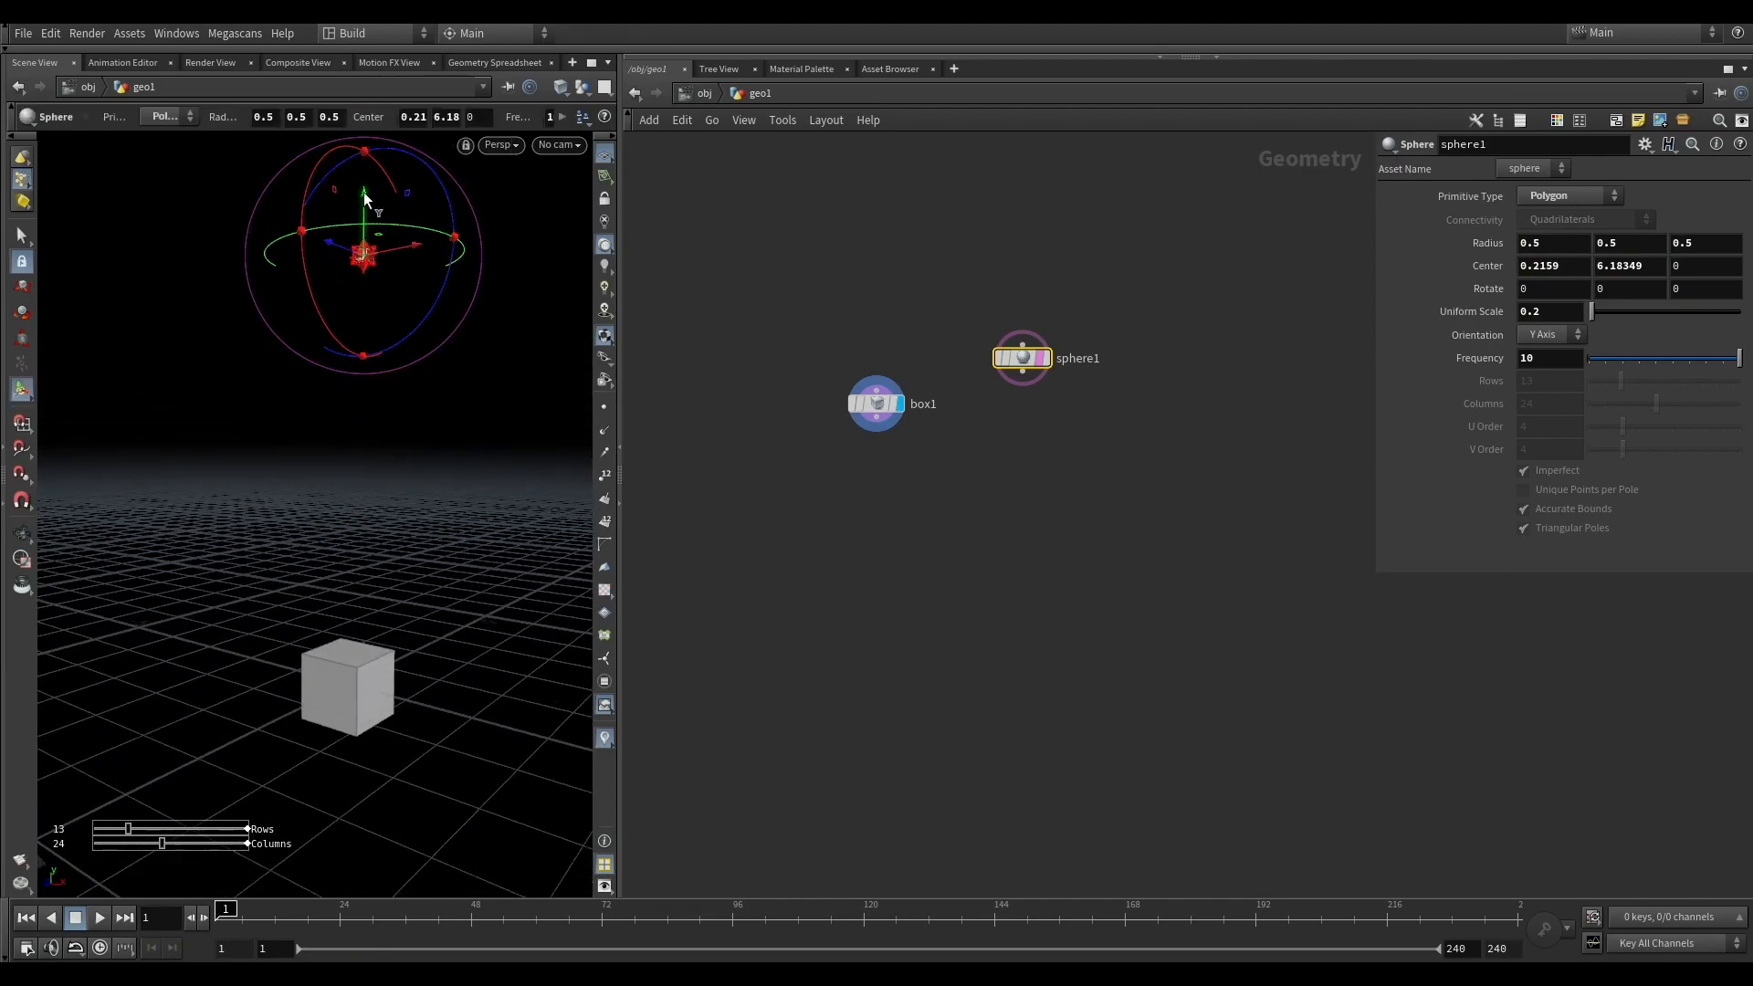
{"action": "left_click", "coordinate": [877, 404]}
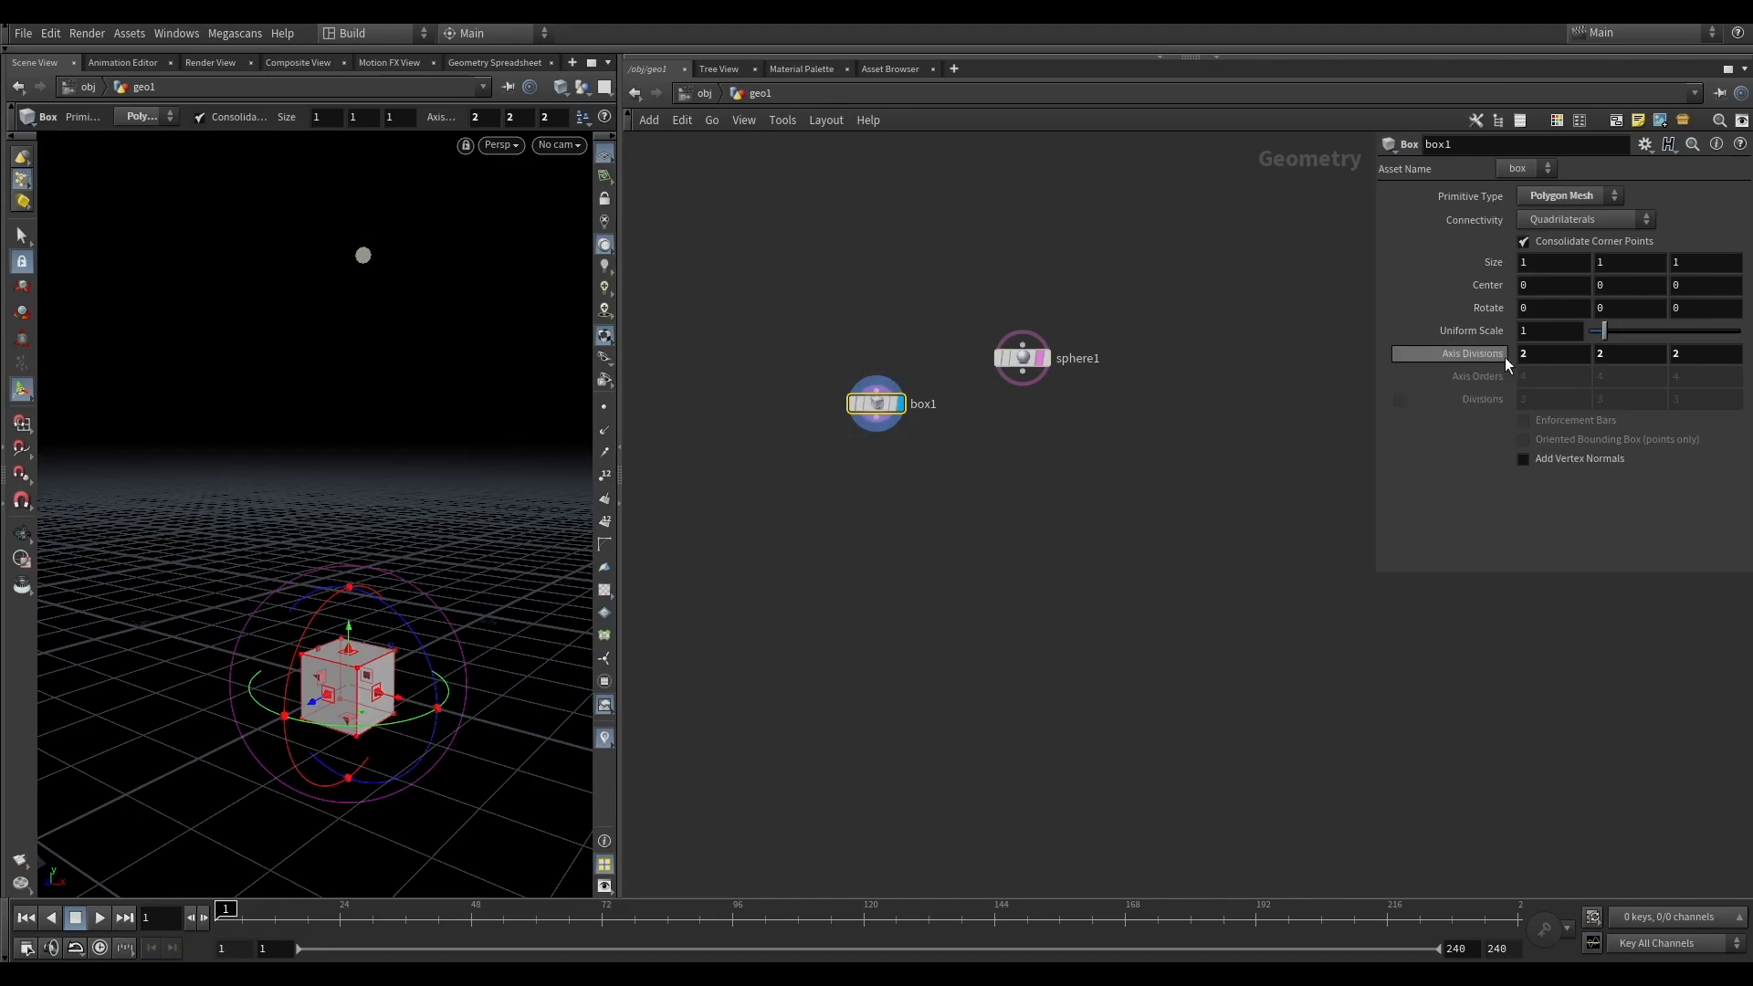
{"action": "left_click", "coordinate": [1628, 295]}
{"action": "type", "text": "0.5"}
{"action": "key", "text": "Return"}
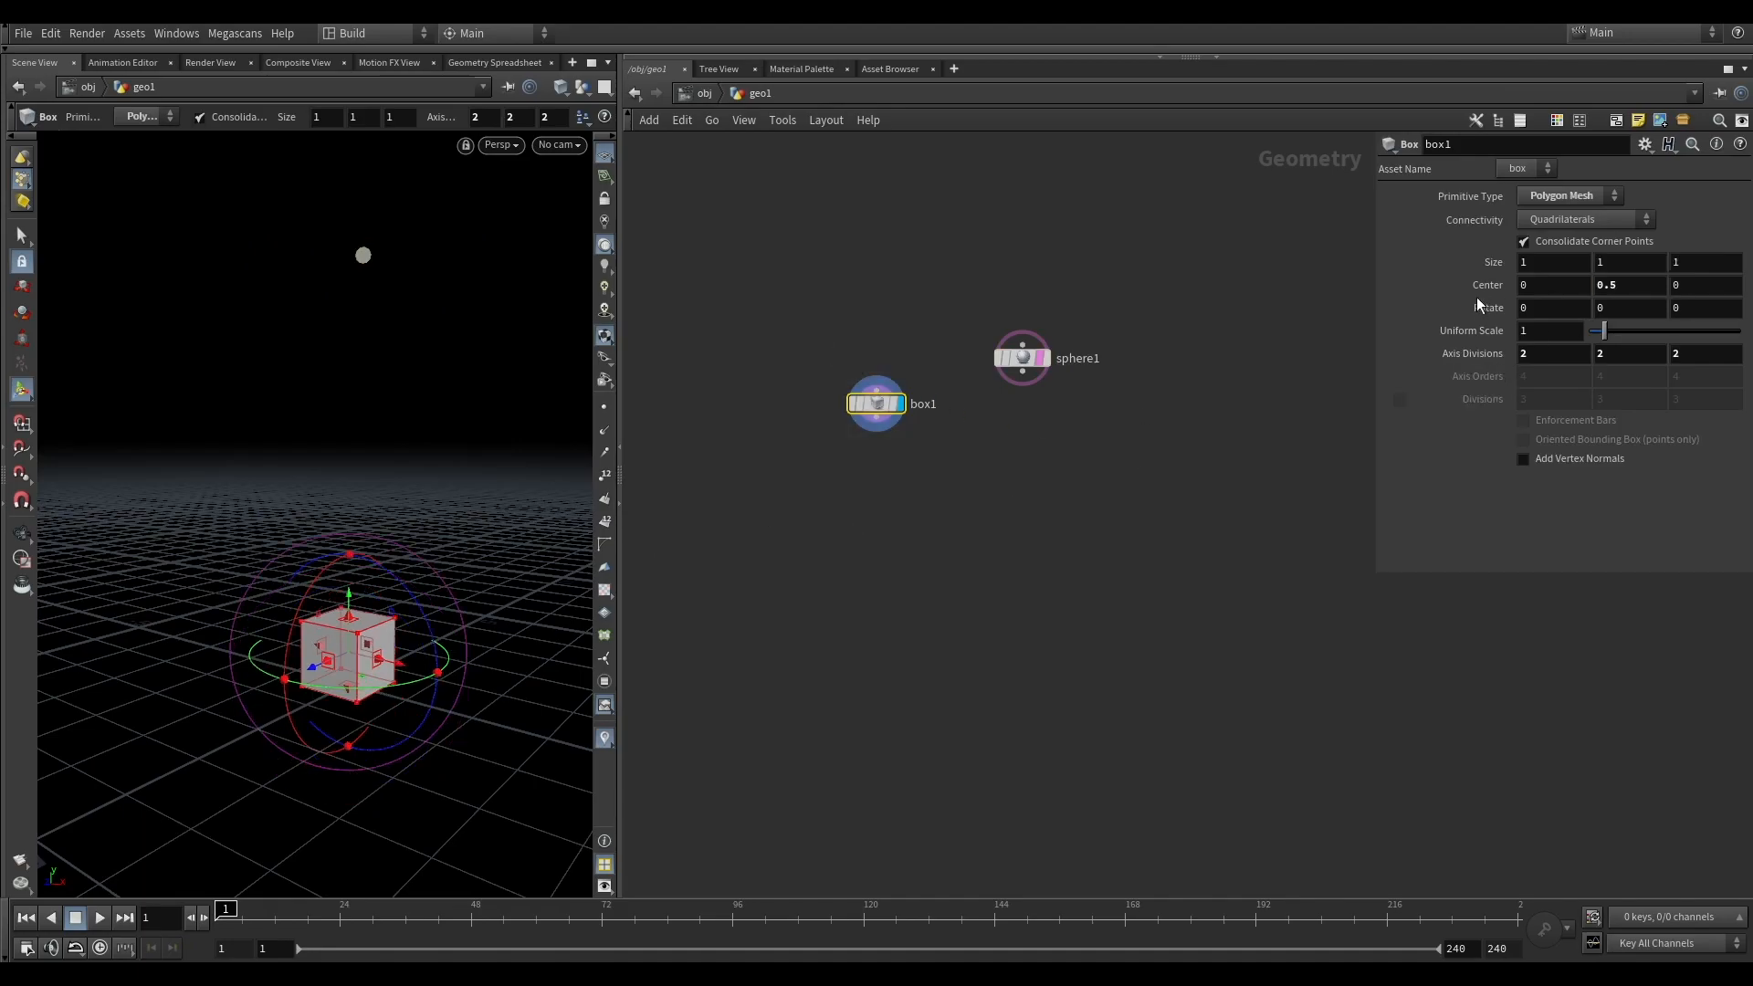
Step: Lower the sphere above the box to a Y center of about 2.96
{"action": "left_click", "coordinate": [22, 534]}
{"action": "left_click_drag", "start_coordinate": [388, 666], "coordinate": [377, 470]}
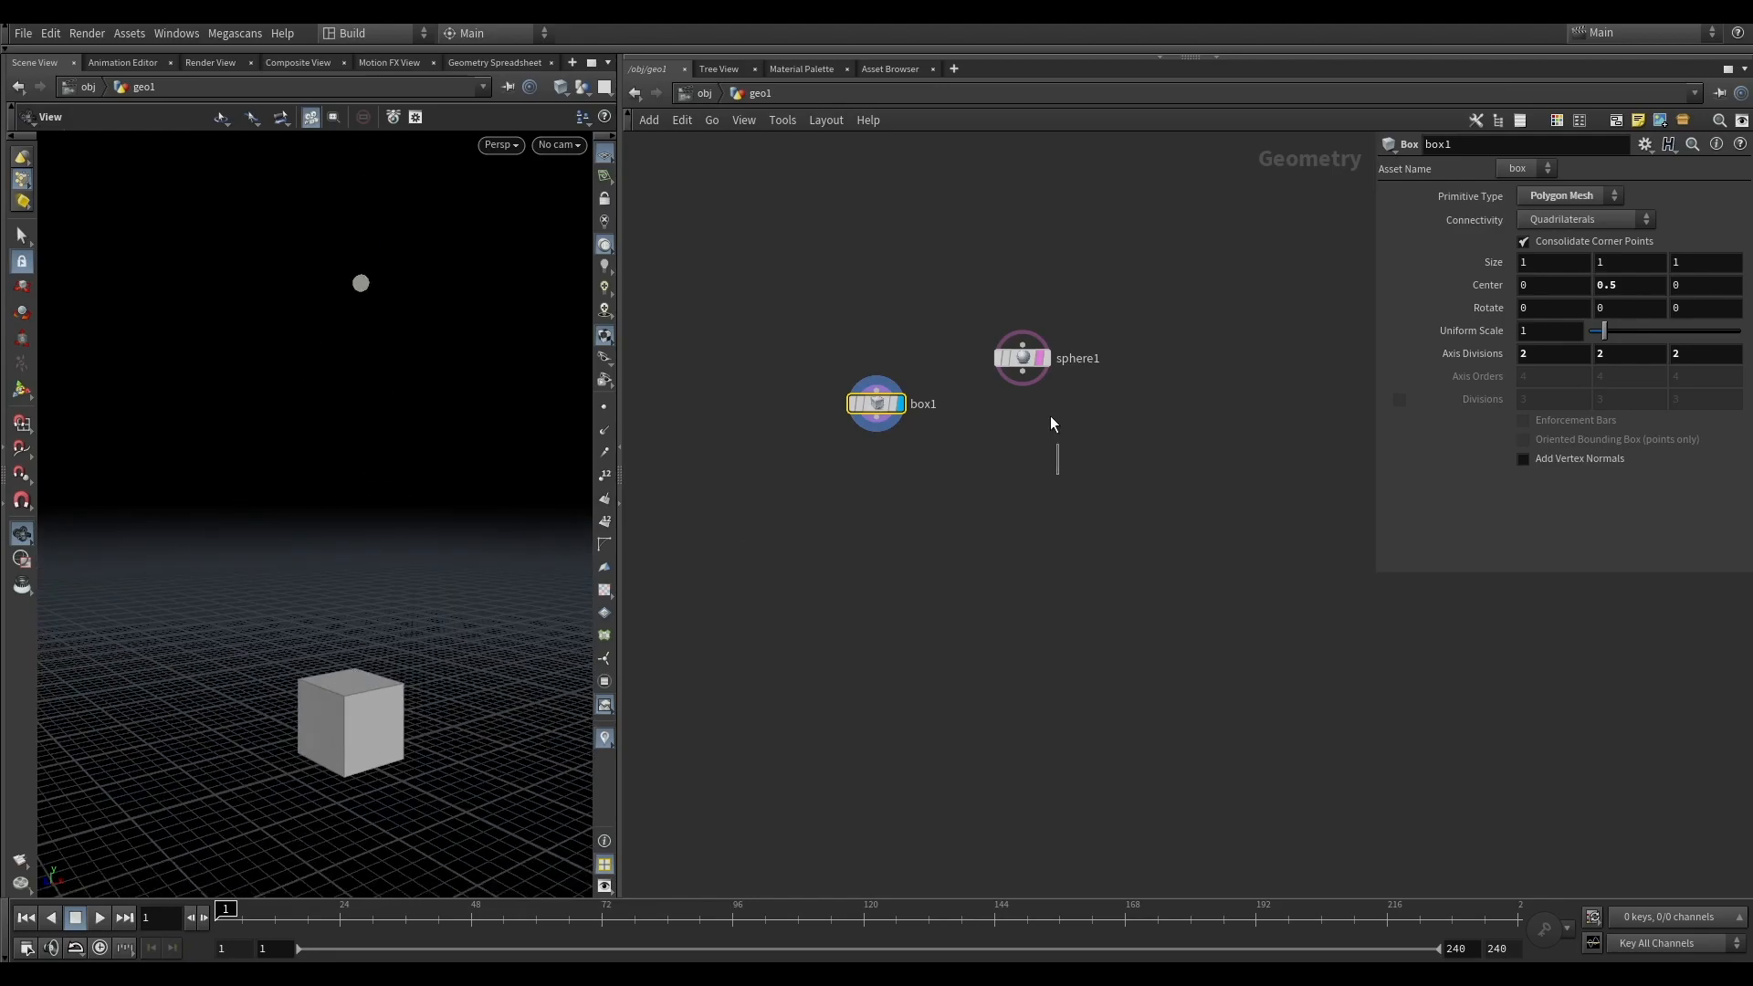
{"action": "left_click", "coordinate": [1022, 357]}
{"action": "left_click", "coordinate": [22, 389]}
{"action": "left_click_drag", "start_coordinate": [363, 290], "coordinate": [380, 427]}
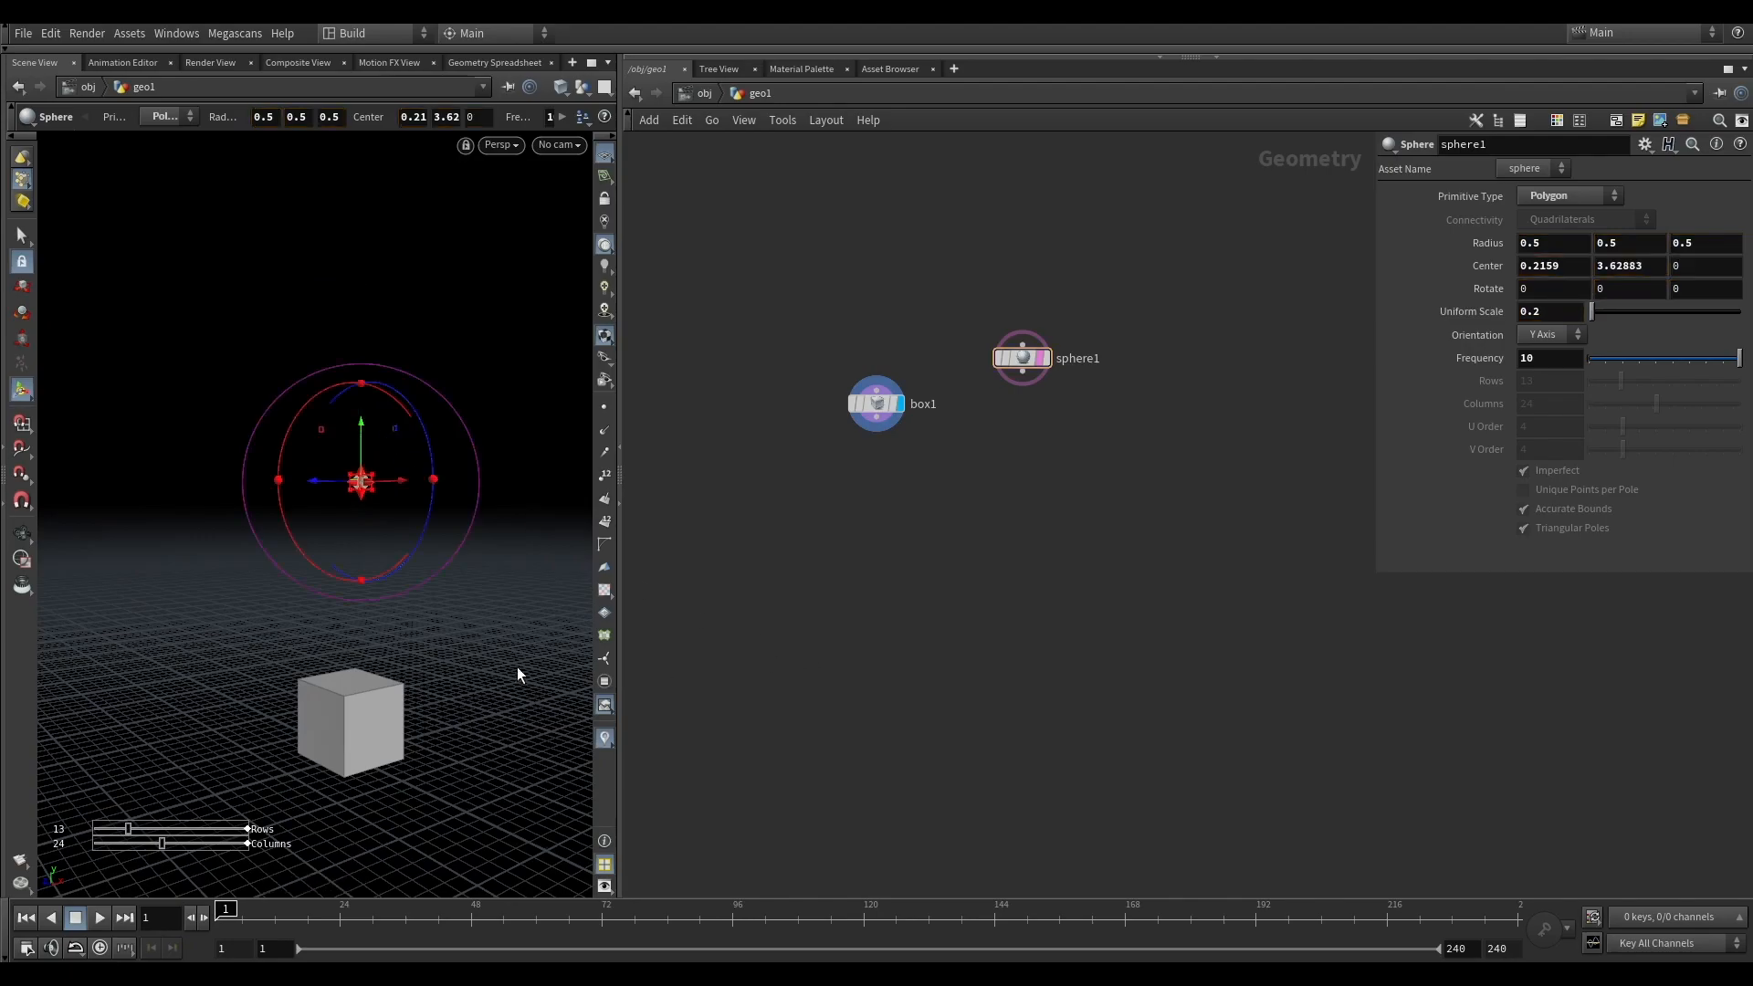
{"action": "key", "text": "Escape"}
{"action": "left_click_drag", "start_coordinate": [399, 641], "coordinate": [401, 548]}
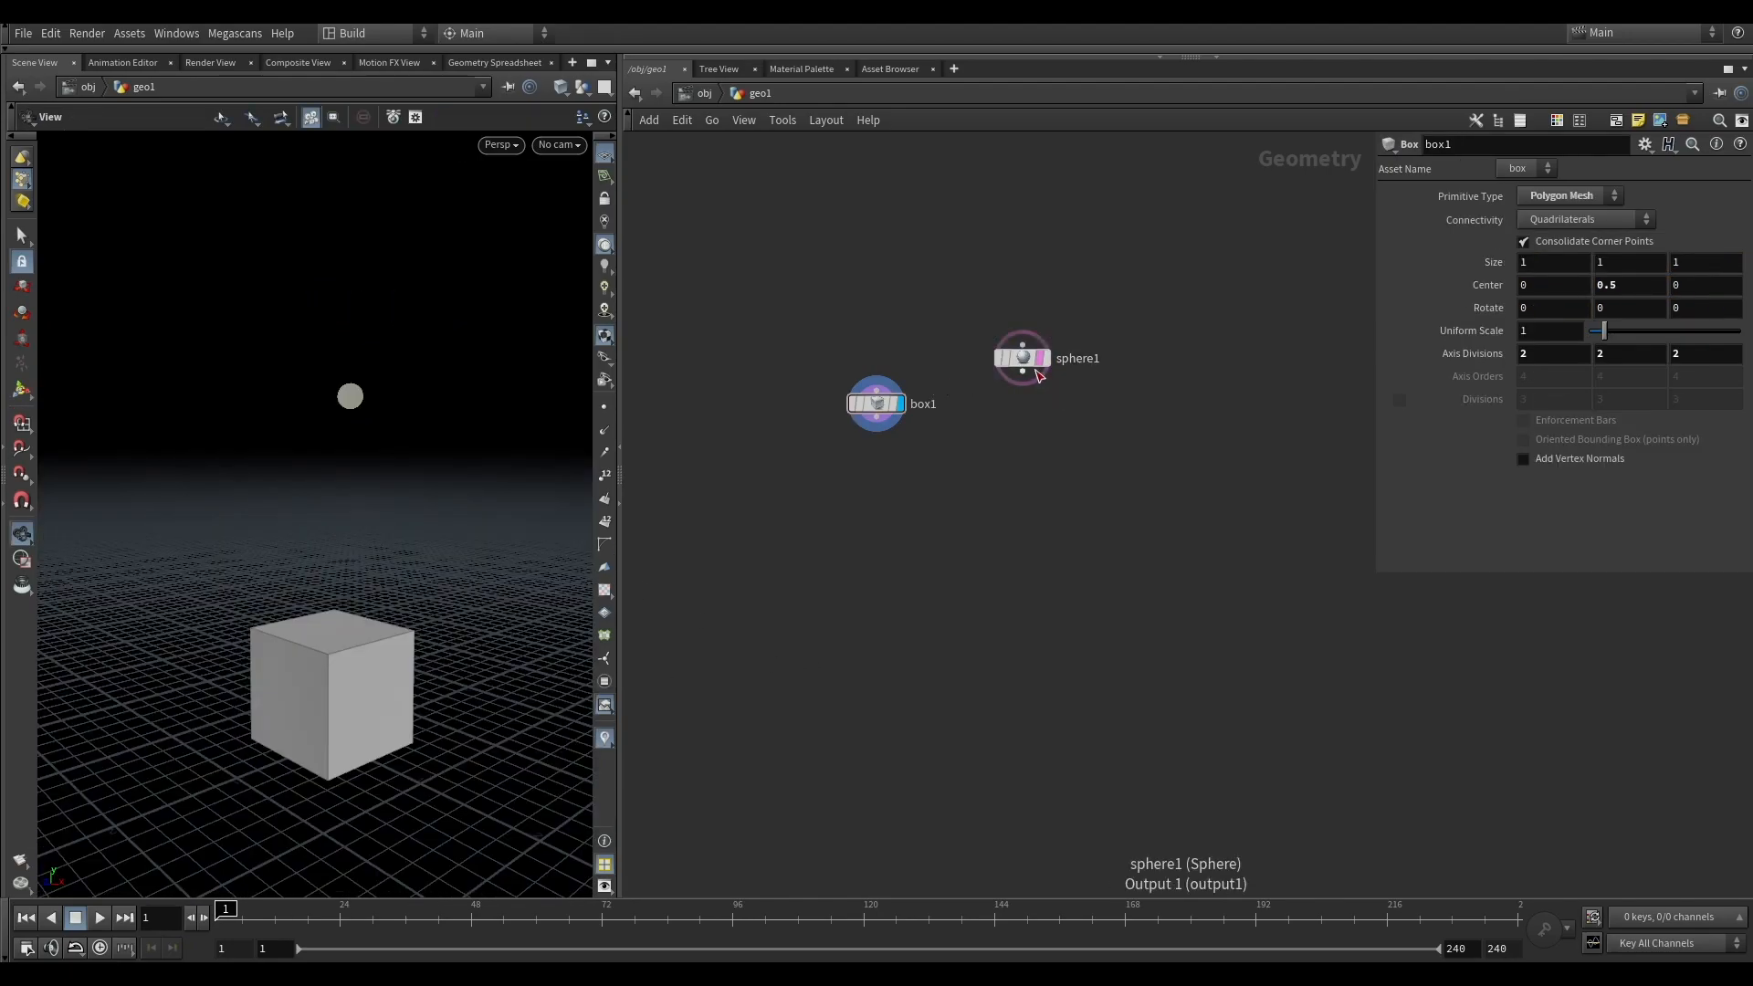
Step: Duplicate the sphere node and set the copy's uniform scale to 0.1
{"action": "left_click", "coordinate": [1047, 357]}
{"action": "left_click_drag", "start_coordinate": [1023, 358], "coordinate": [1193, 353], "text": "alt"}
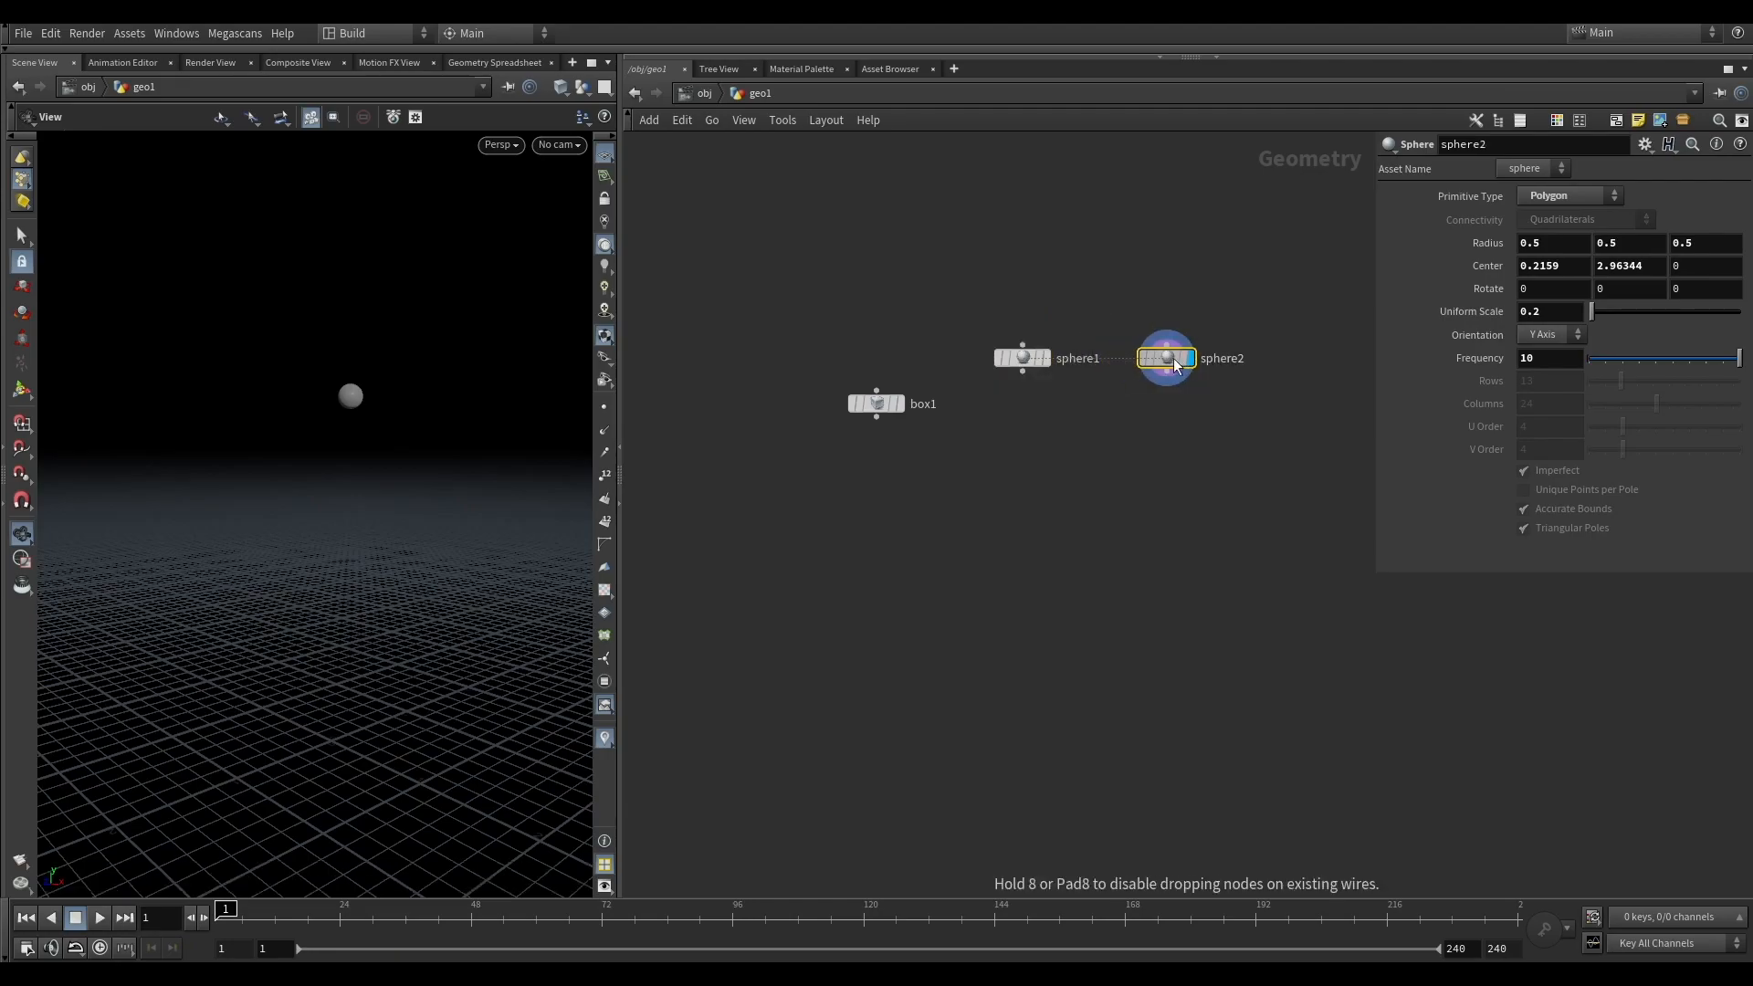
{"action": "left_click_drag", "start_coordinate": [302, 430], "coordinate": [401, 439]}
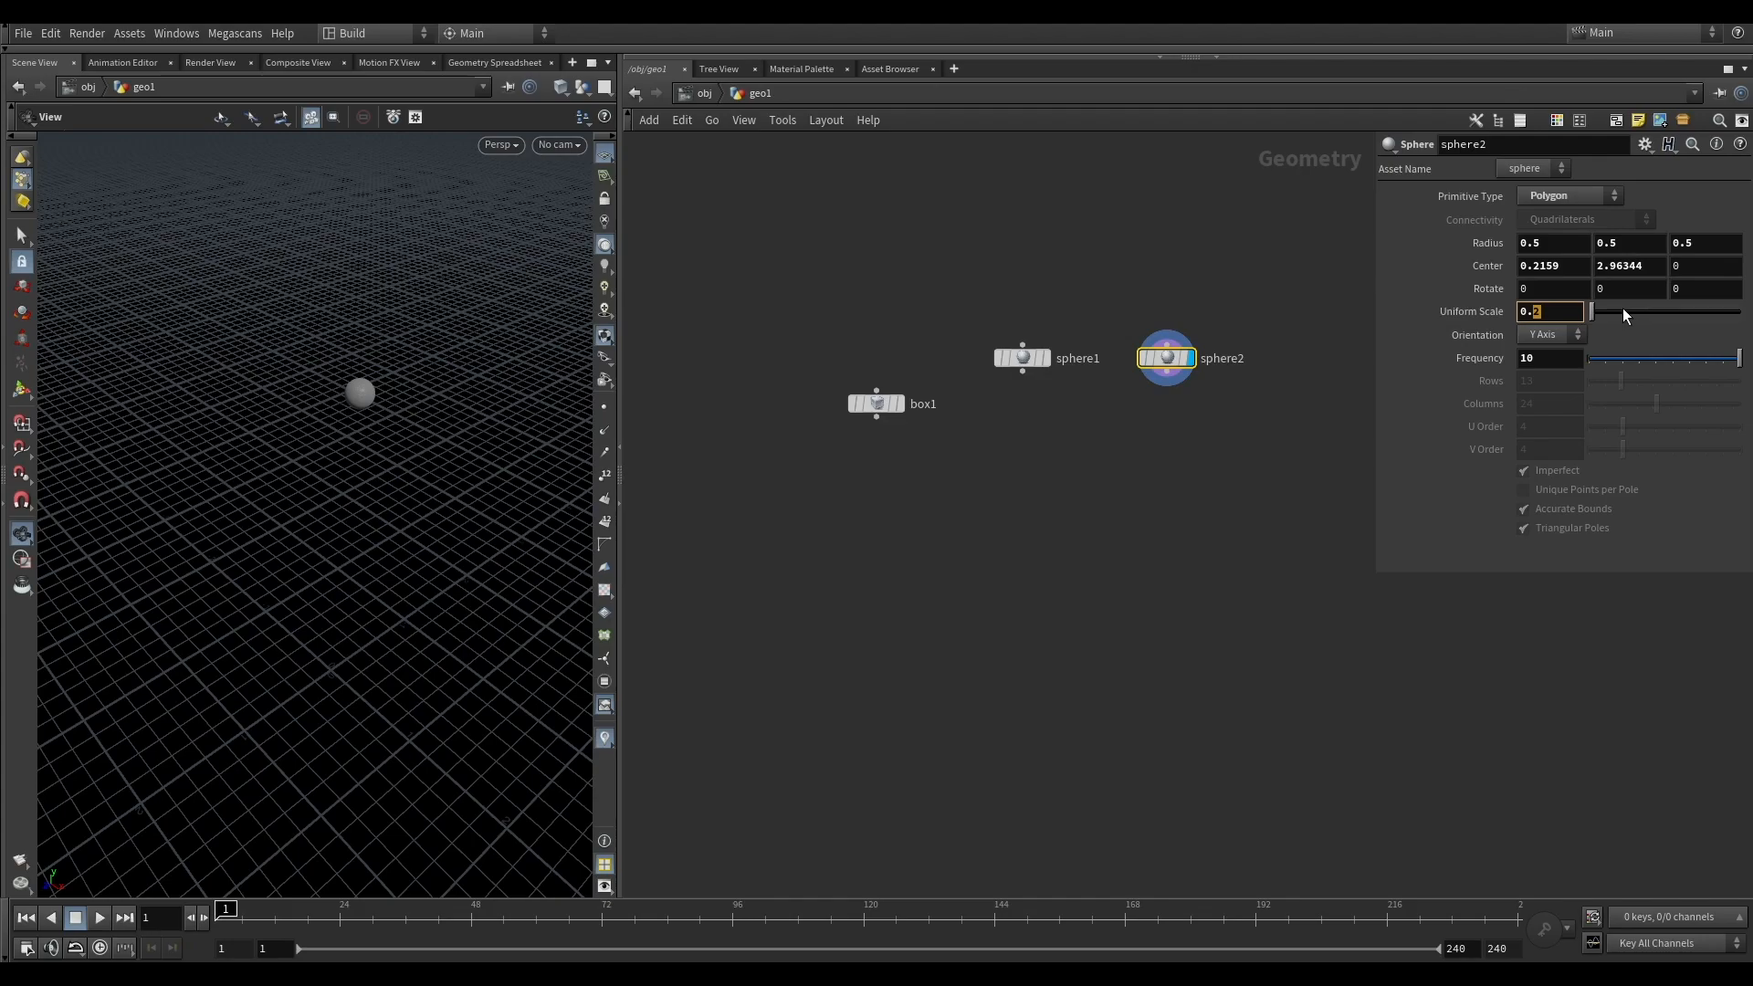
{"action": "type", "text": "1"}
{"action": "key", "text": "Return"}
Step: Show the original sphere and the box as templates, and move the smaller sphere along X to about 0.39
{"action": "left_click", "coordinate": [1039, 361]}
{"action": "left_click_drag", "start_coordinate": [352, 444], "coordinate": [392, 447]}
{"action": "left_click", "coordinate": [897, 403]}
{"action": "left_click_drag", "start_coordinate": [430, 508], "coordinate": [99, 482]}
{"action": "left_click", "coordinate": [21, 390]}
{"action": "left_click_drag", "start_coordinate": [380, 410], "coordinate": [409, 404]}
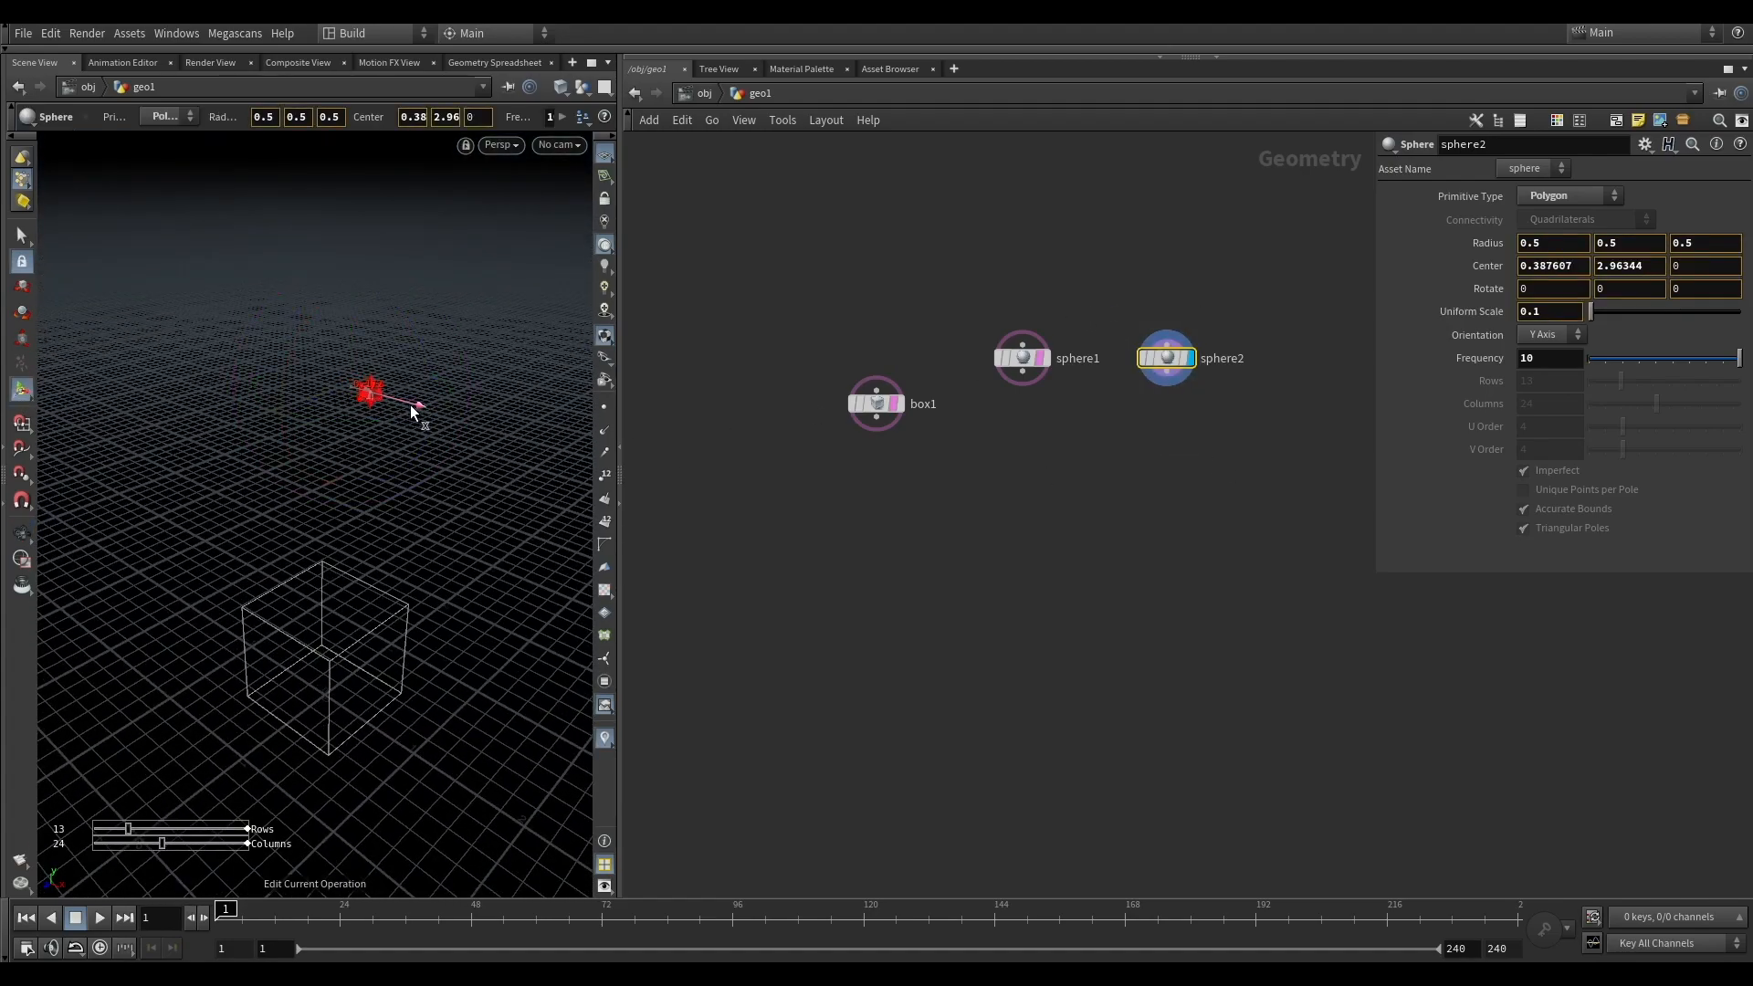
{"action": "key", "text": "Escape"}
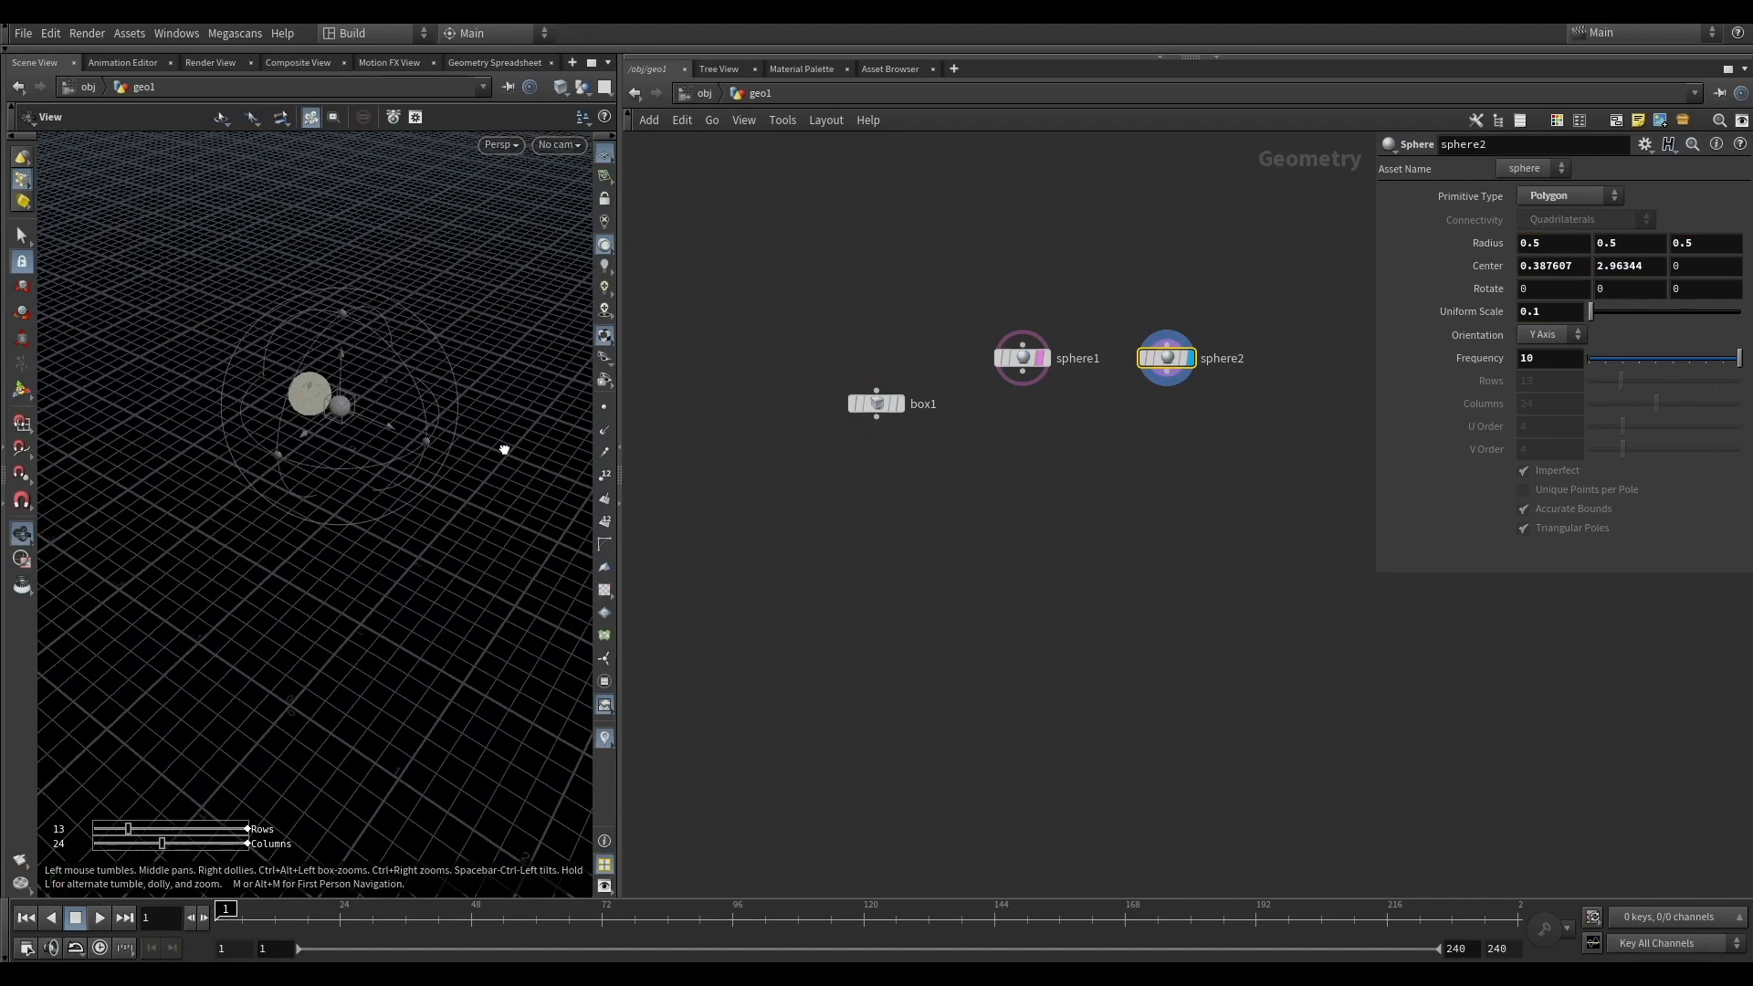
Step: Move the smaller sphere to a center of about 0.40 in X and -0.31 in Z
{"action": "left_click_drag", "start_coordinate": [505, 446], "coordinate": [432, 448]}
{"action": "key", "text": "Return"}
{"action": "key", "text": "Escape"}
{"action": "key", "text": "Return"}
{"action": "left_click_drag", "start_coordinate": [358, 363], "coordinate": [351, 363]}
{"action": "key", "text": "Escape"}
{"action": "left_click_drag", "start_coordinate": [423, 423], "coordinate": [363, 425]}
{"action": "key", "text": "Return"}
Step: Using the box template in the top view, shift the smaller sphere to about -0.39 in Z and keyframe its center at frame 1
{"action": "key", "text": "space+2"}
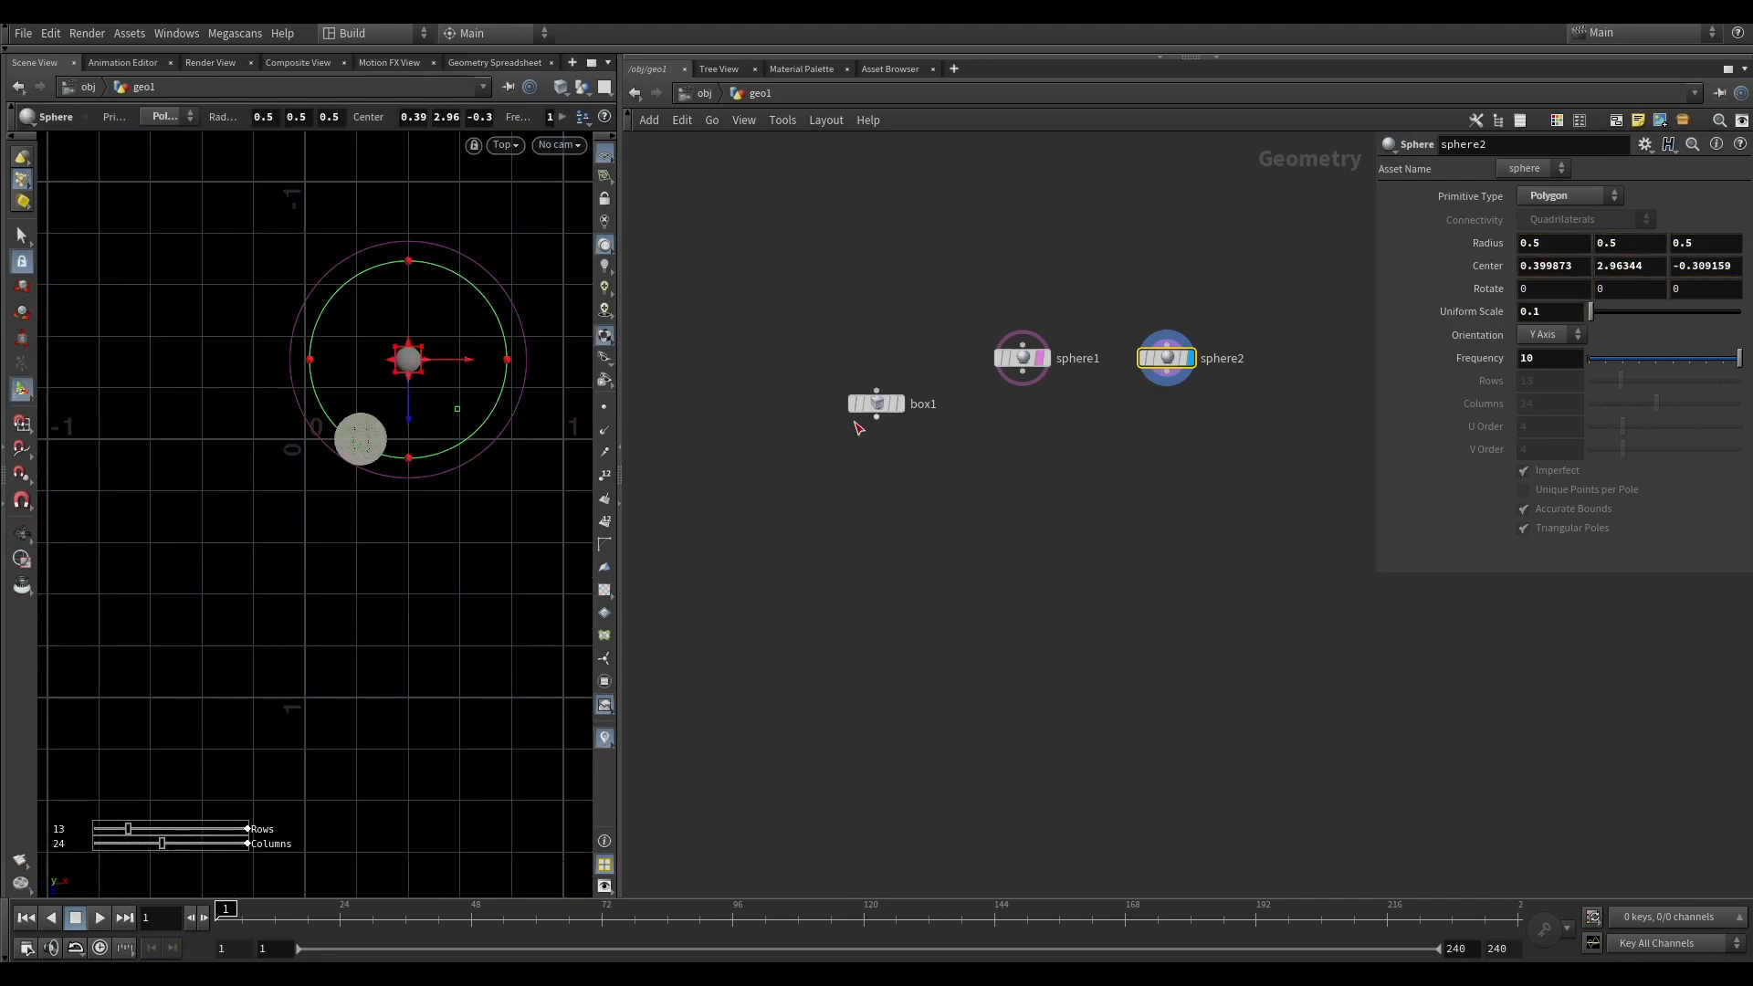
{"action": "left_click", "coordinate": [894, 404]}
{"action": "left_click_drag", "start_coordinate": [408, 411], "coordinate": [405, 391]}
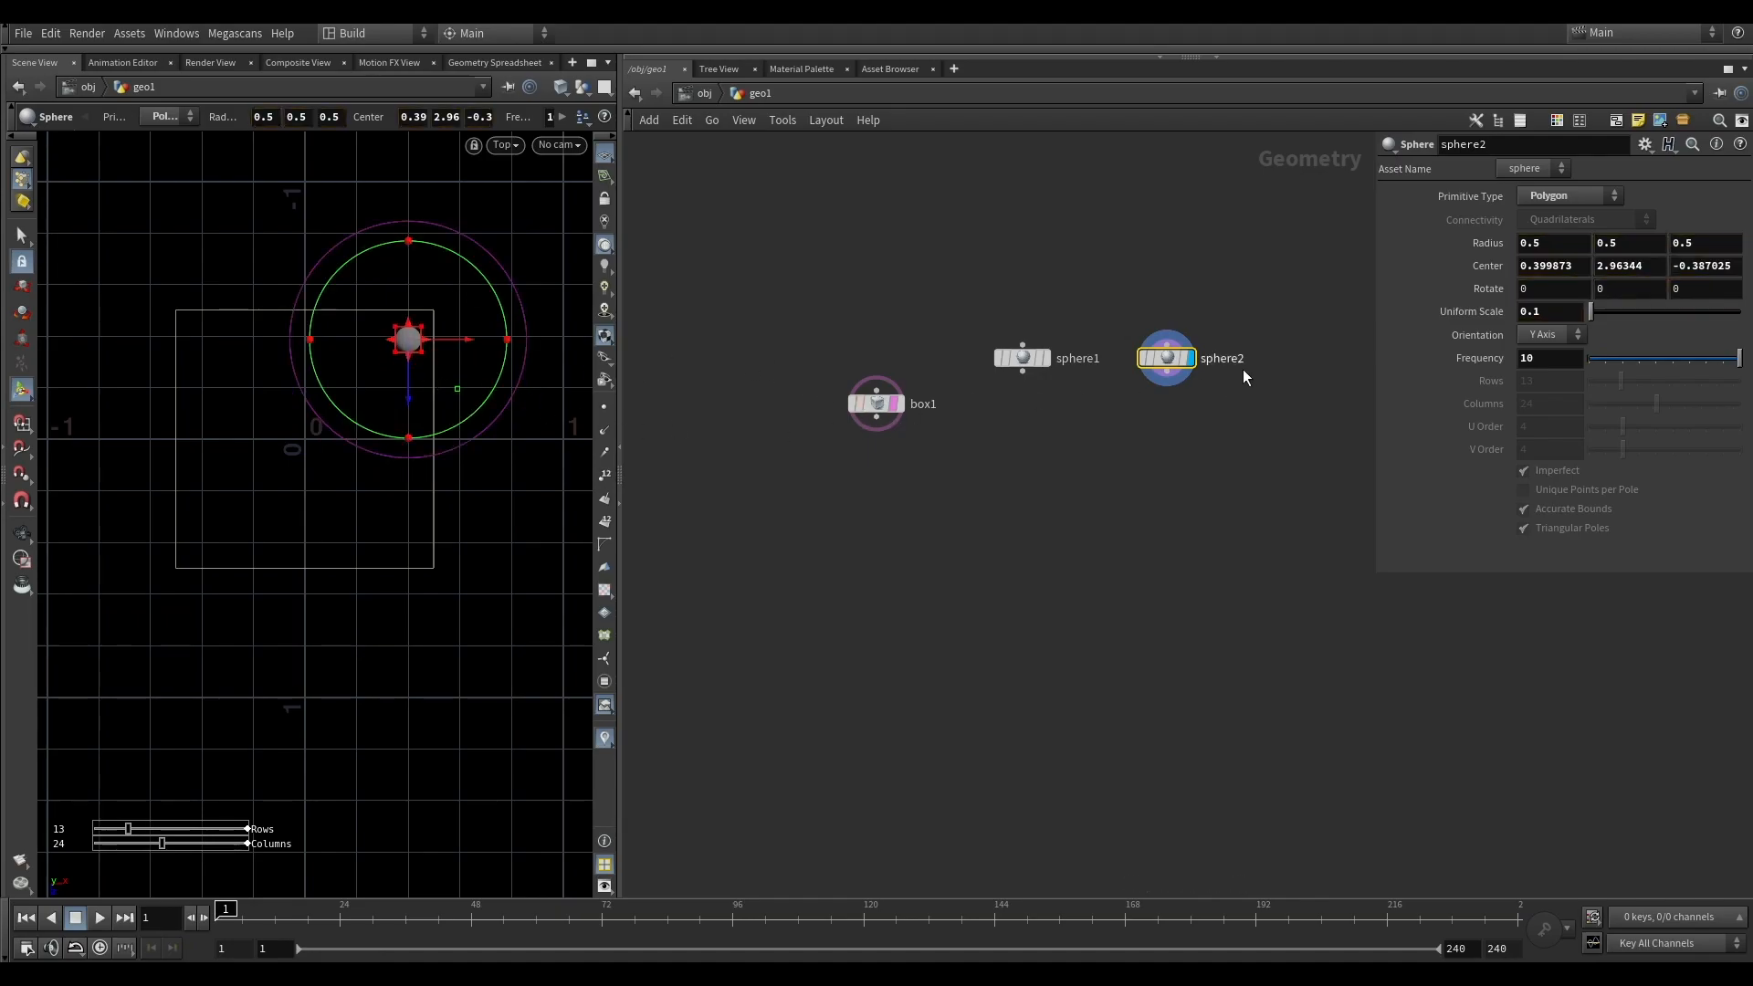
{"action": "left_click", "coordinate": [1500, 272], "text": "alt"}
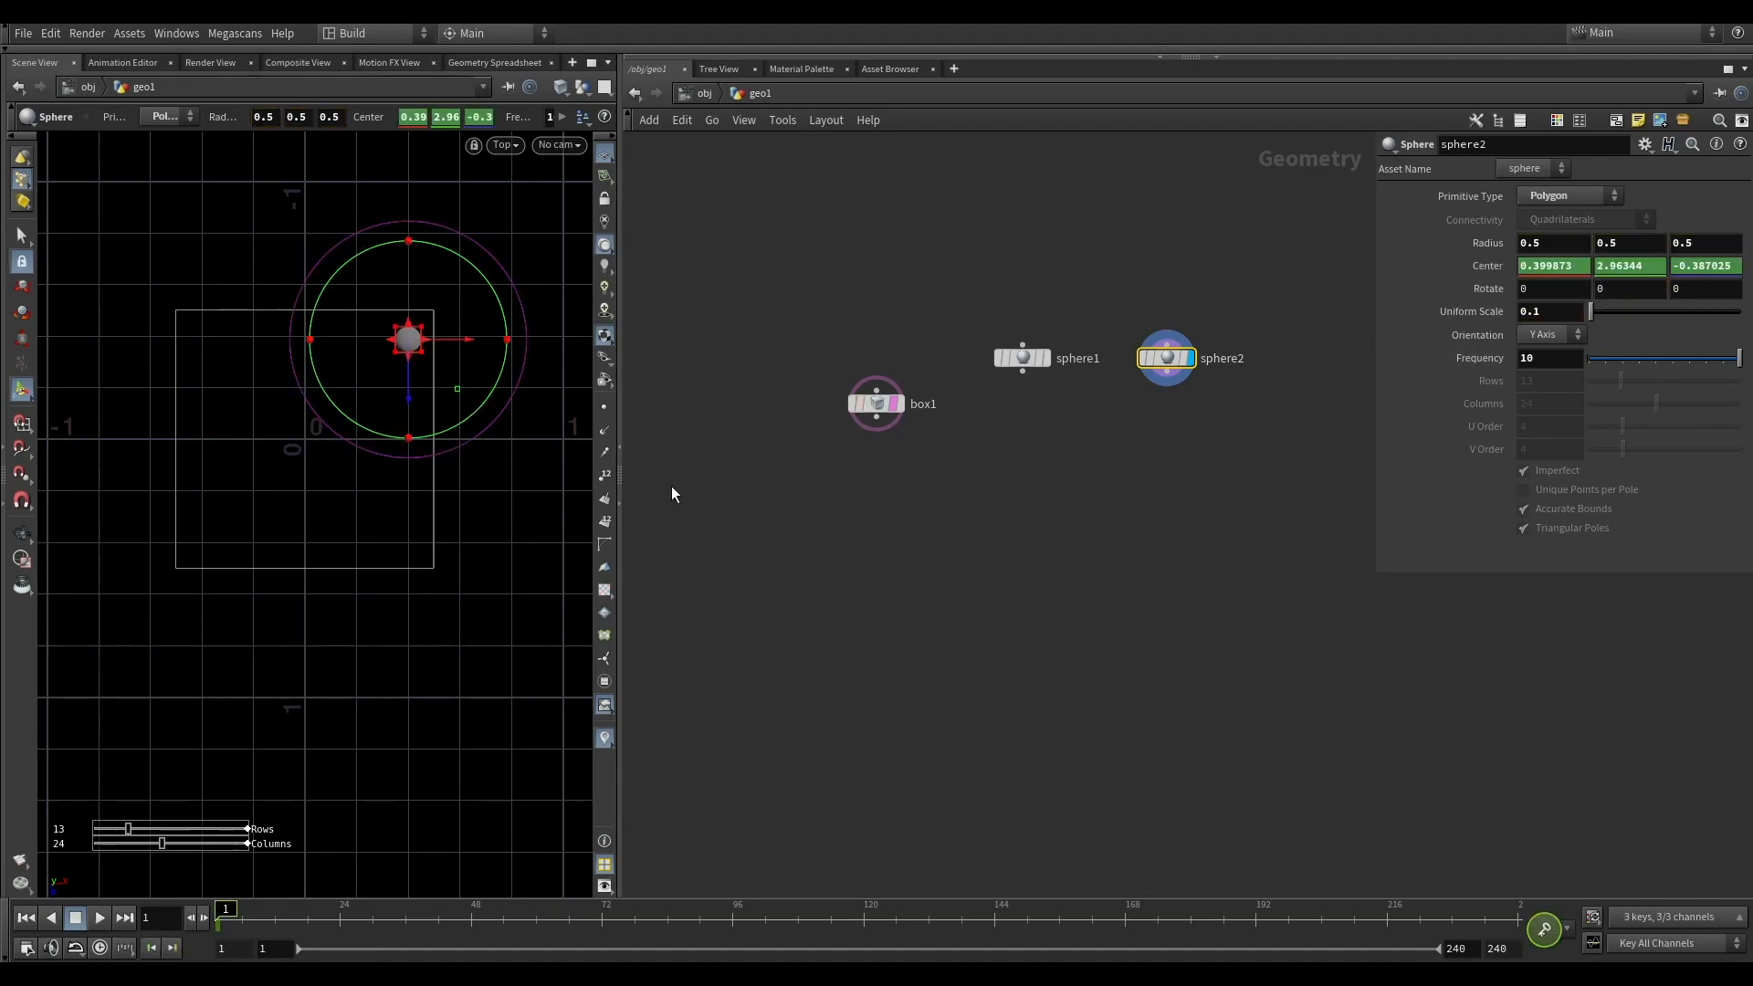
Step: Keyframe the smaller sphere's Z center at about 0.37 on frame 36 and about -0.40 on frame 62
{"action": "left_click_drag", "start_coordinate": [228, 910], "coordinate": [408, 930]}
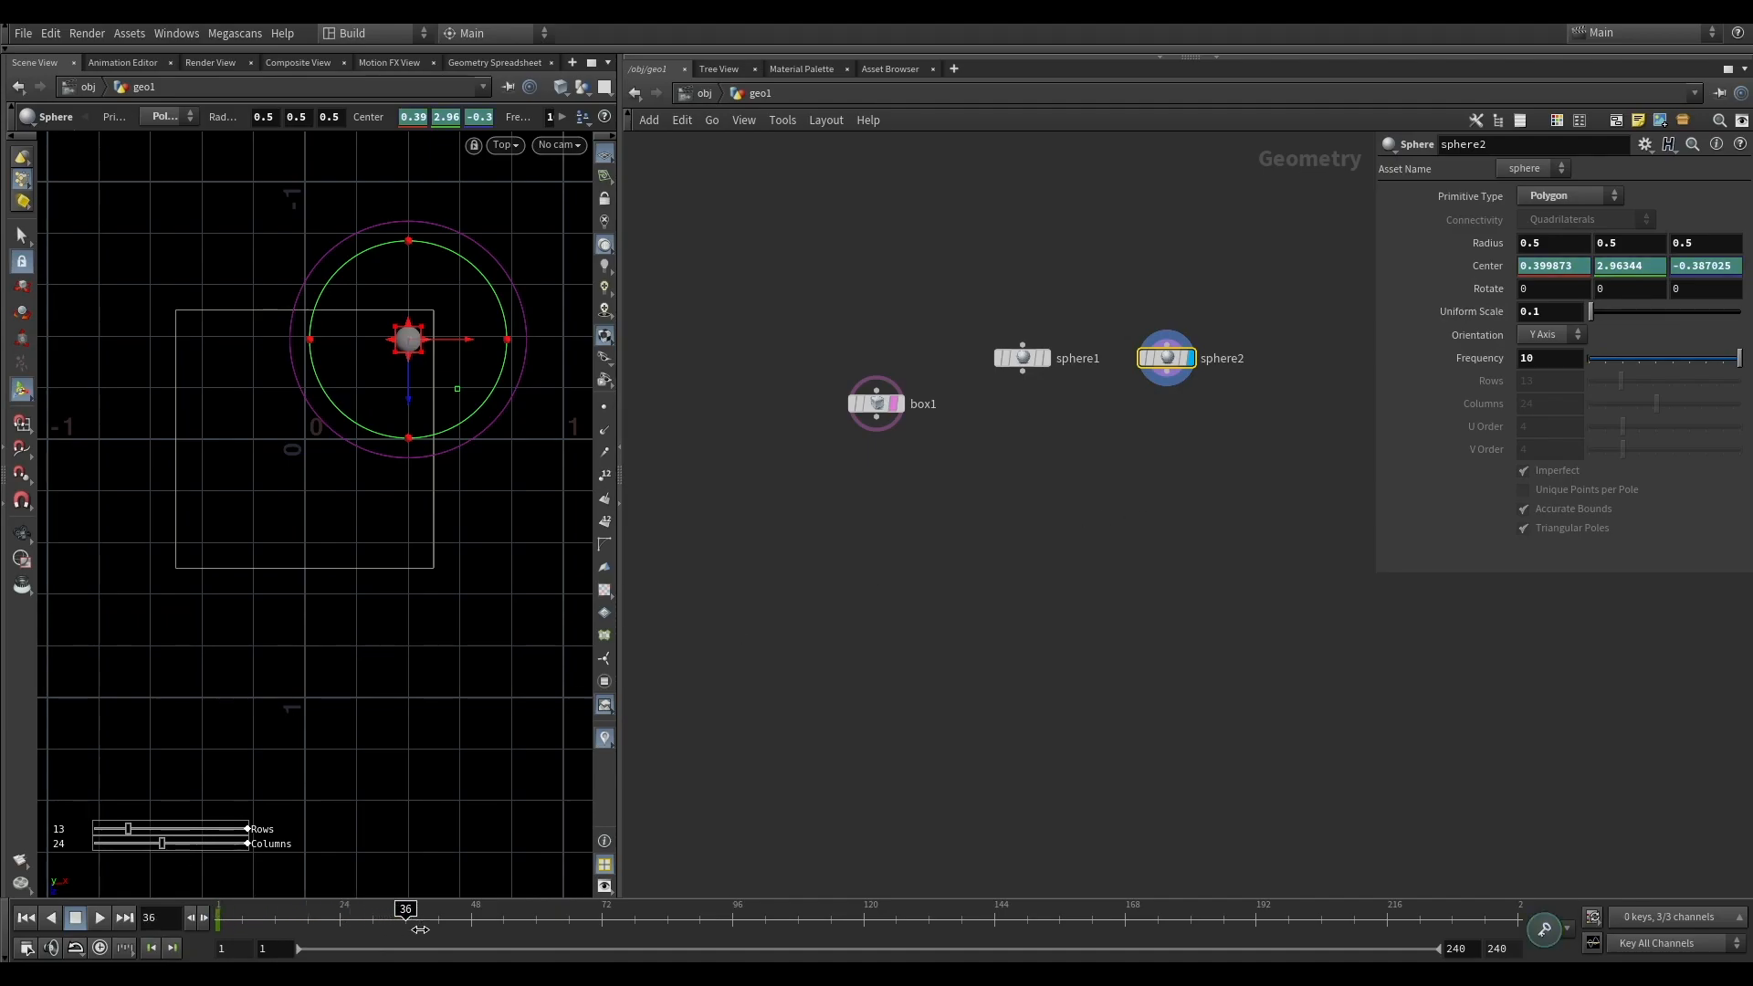
{"action": "left_click_drag", "start_coordinate": [411, 380], "coordinate": [430, 570]}
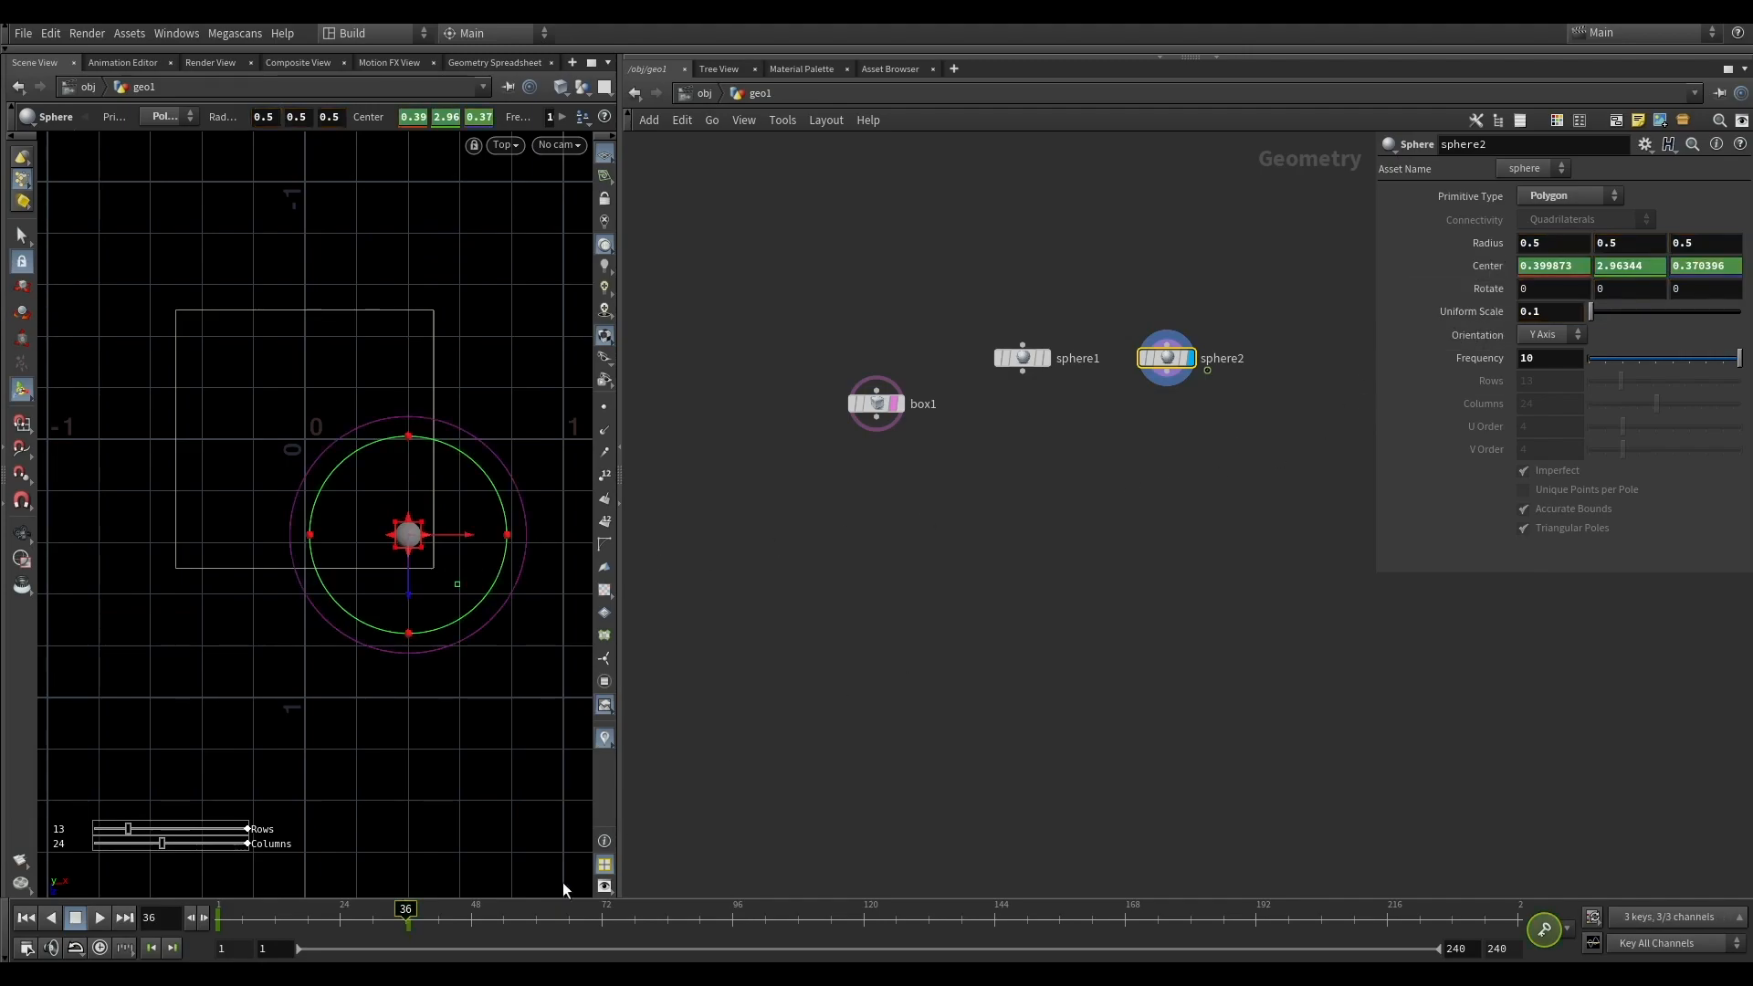
{"action": "left_click_drag", "start_coordinate": [416, 909], "coordinate": [557, 927]}
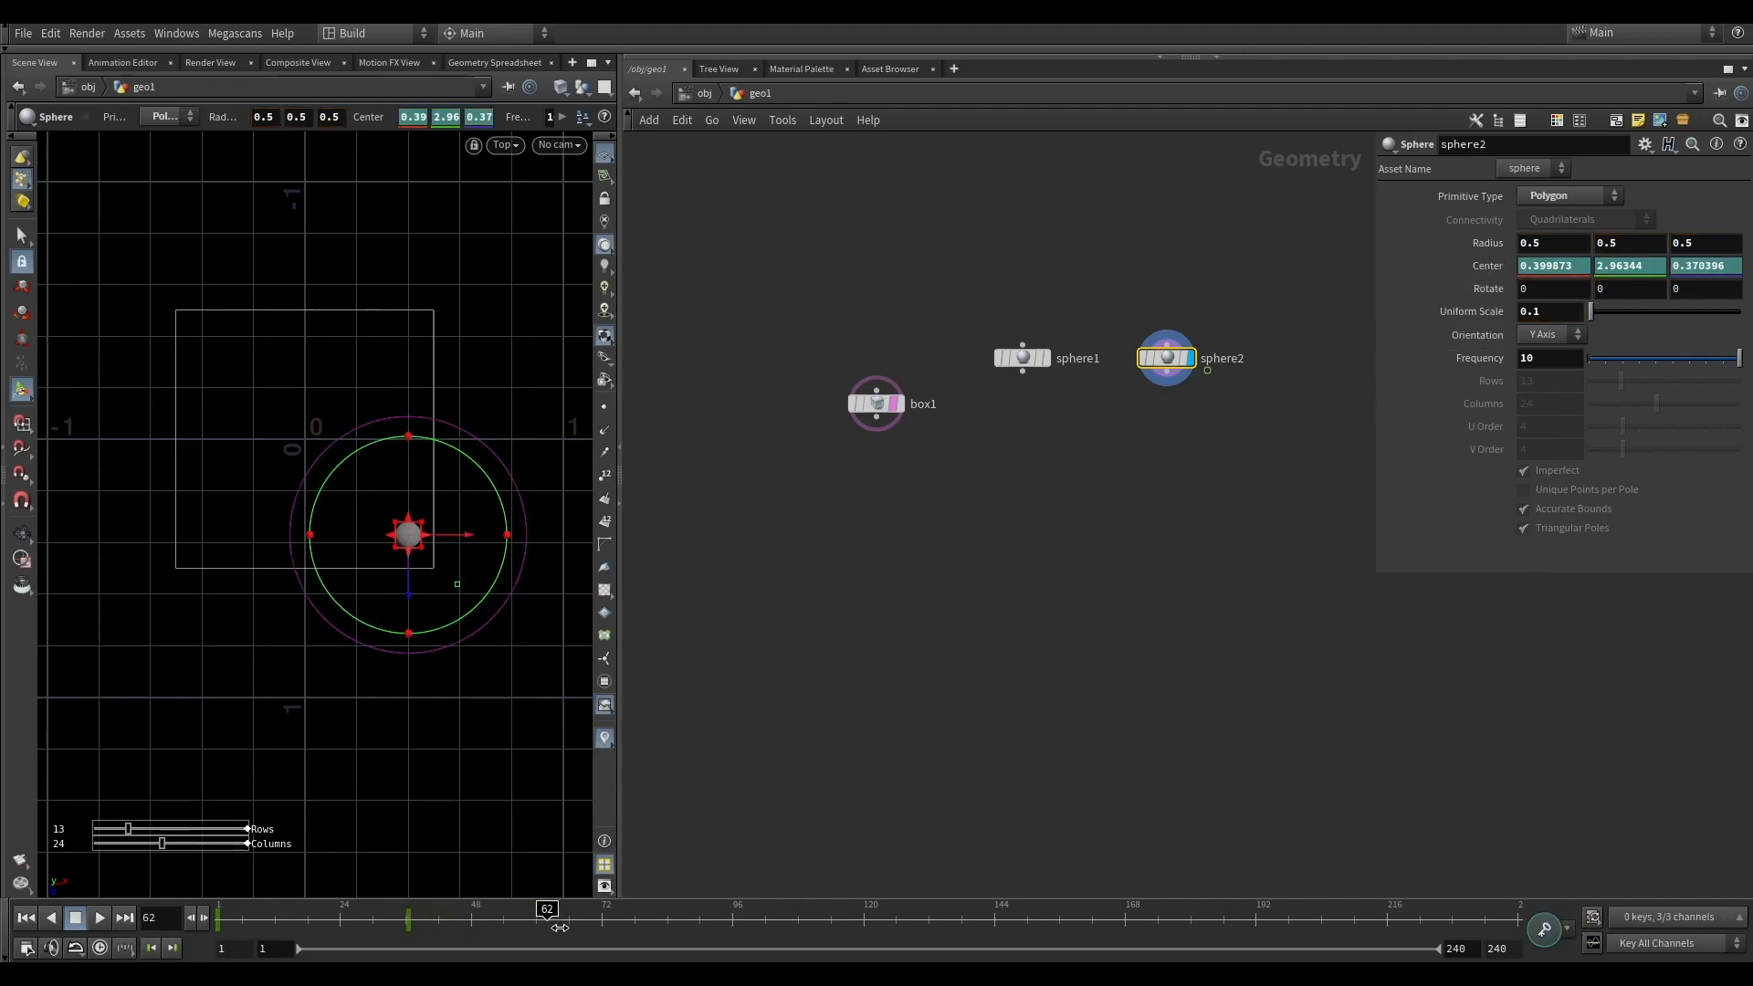
{"action": "left_click_drag", "start_coordinate": [412, 577], "coordinate": [407, 516]}
{"action": "left_click_drag", "start_coordinate": [416, 391], "coordinate": [416, 376]}
{"action": "left_click_drag", "start_coordinate": [533, 909], "coordinate": [217, 909]}
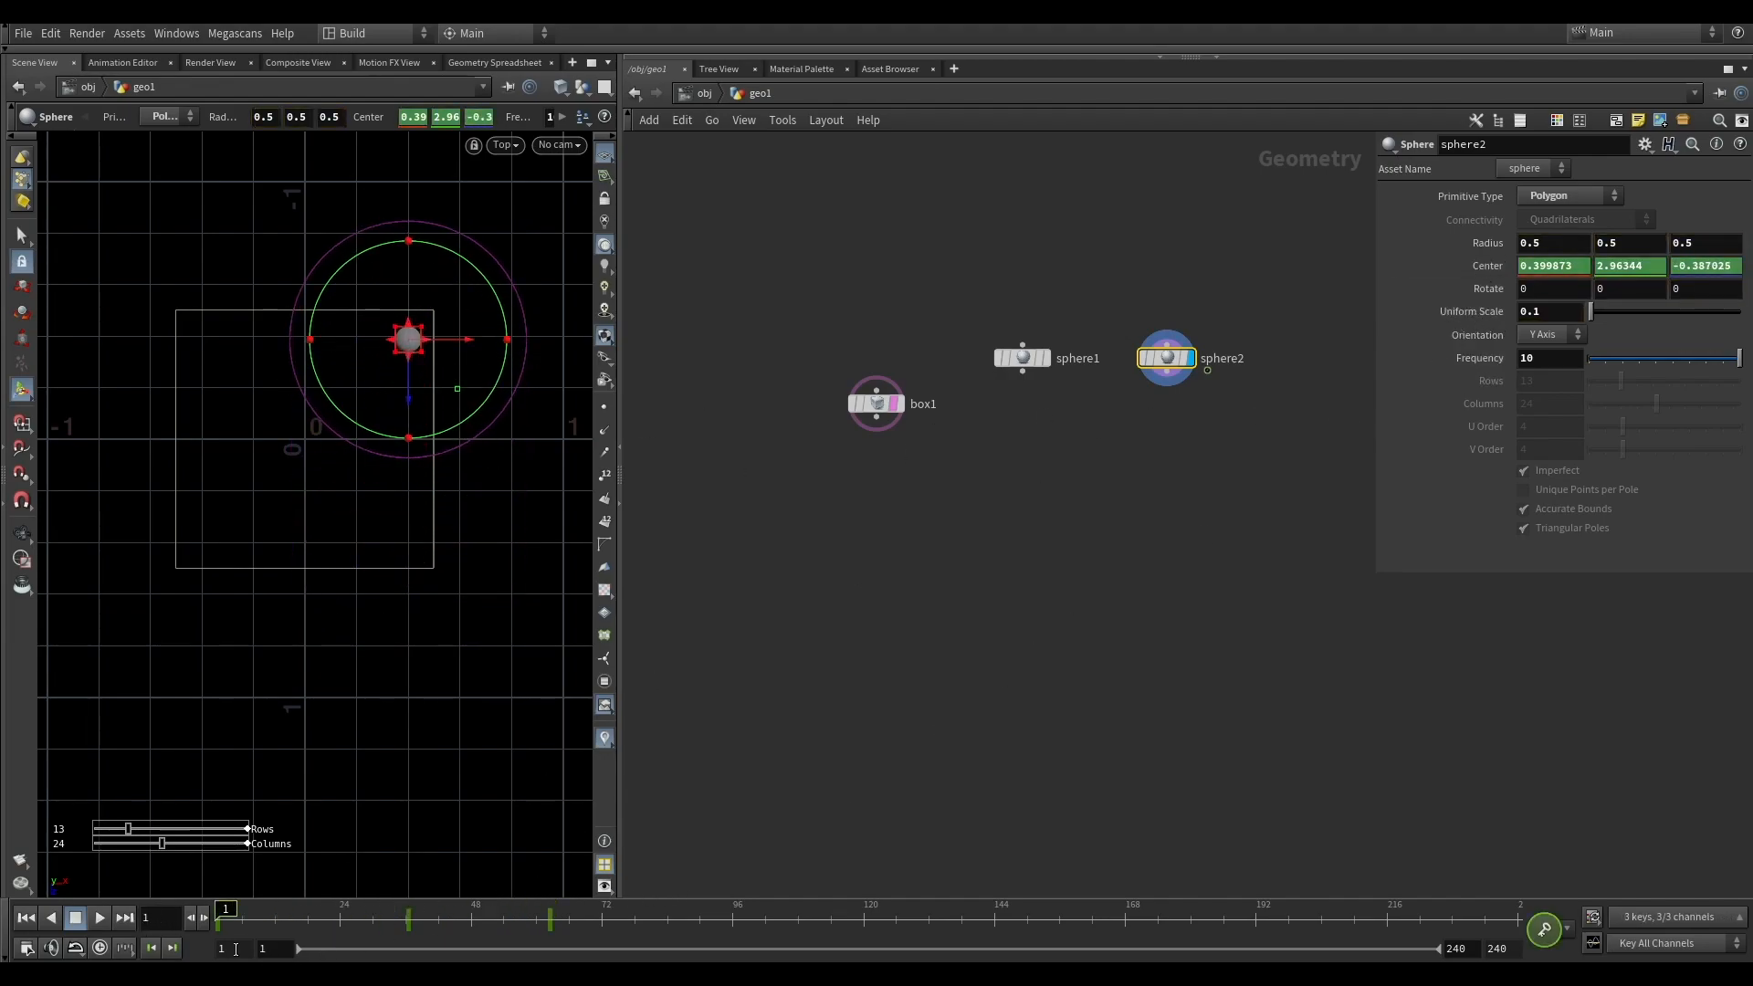
Step: Keyframe the smaller sphere's uniform scale of 0.1 at frames 1 and 62
{"action": "key", "text": "space+1"}
{"action": "left_click_drag", "start_coordinate": [423, 533], "coordinate": [571, 553], "text": "alt"}
{"action": "left_click", "coordinate": [1553, 312], "text": "alt"}
{"action": "left_click_drag", "start_coordinate": [230, 909], "coordinate": [562, 919]}
{"action": "left_click", "coordinate": [1553, 312], "text": "alt"}
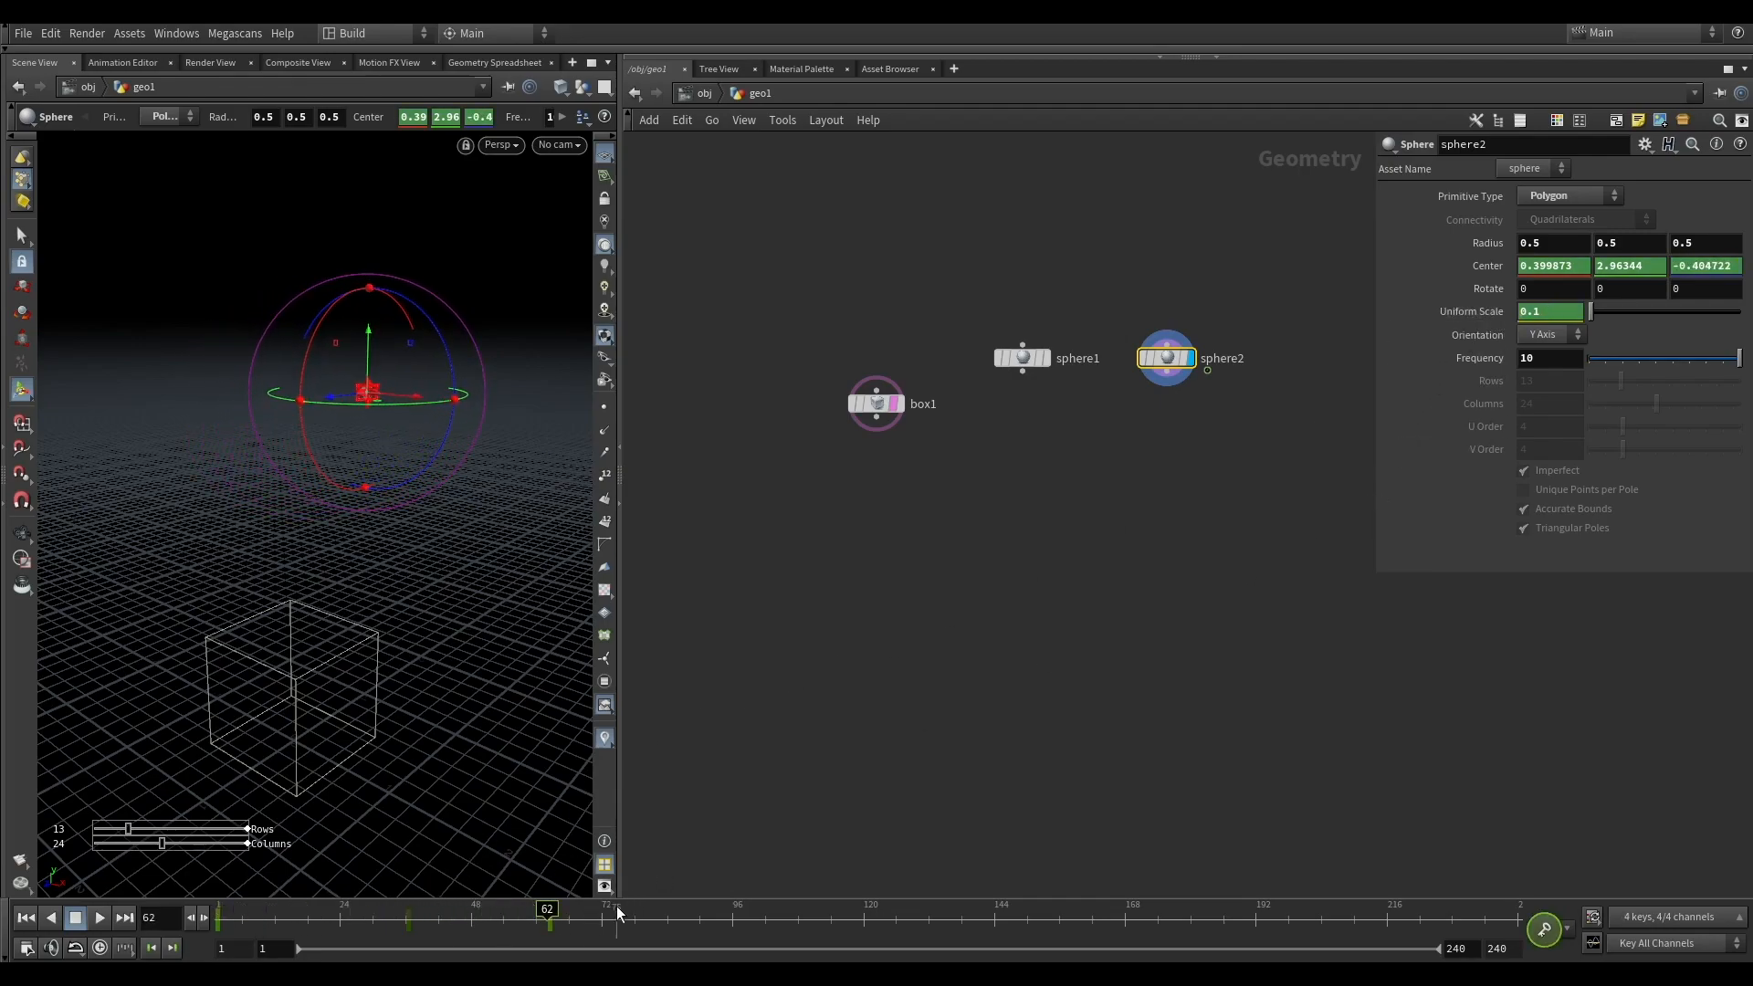
Step: At frame 63, set the smaller sphere's uniform scale to 0 and keyframe it
{"action": "left_click_drag", "start_coordinate": [548, 912], "coordinate": [553, 911]}
{"action": "left_click_drag", "start_coordinate": [1554, 307], "coordinate": [1408, 340]}
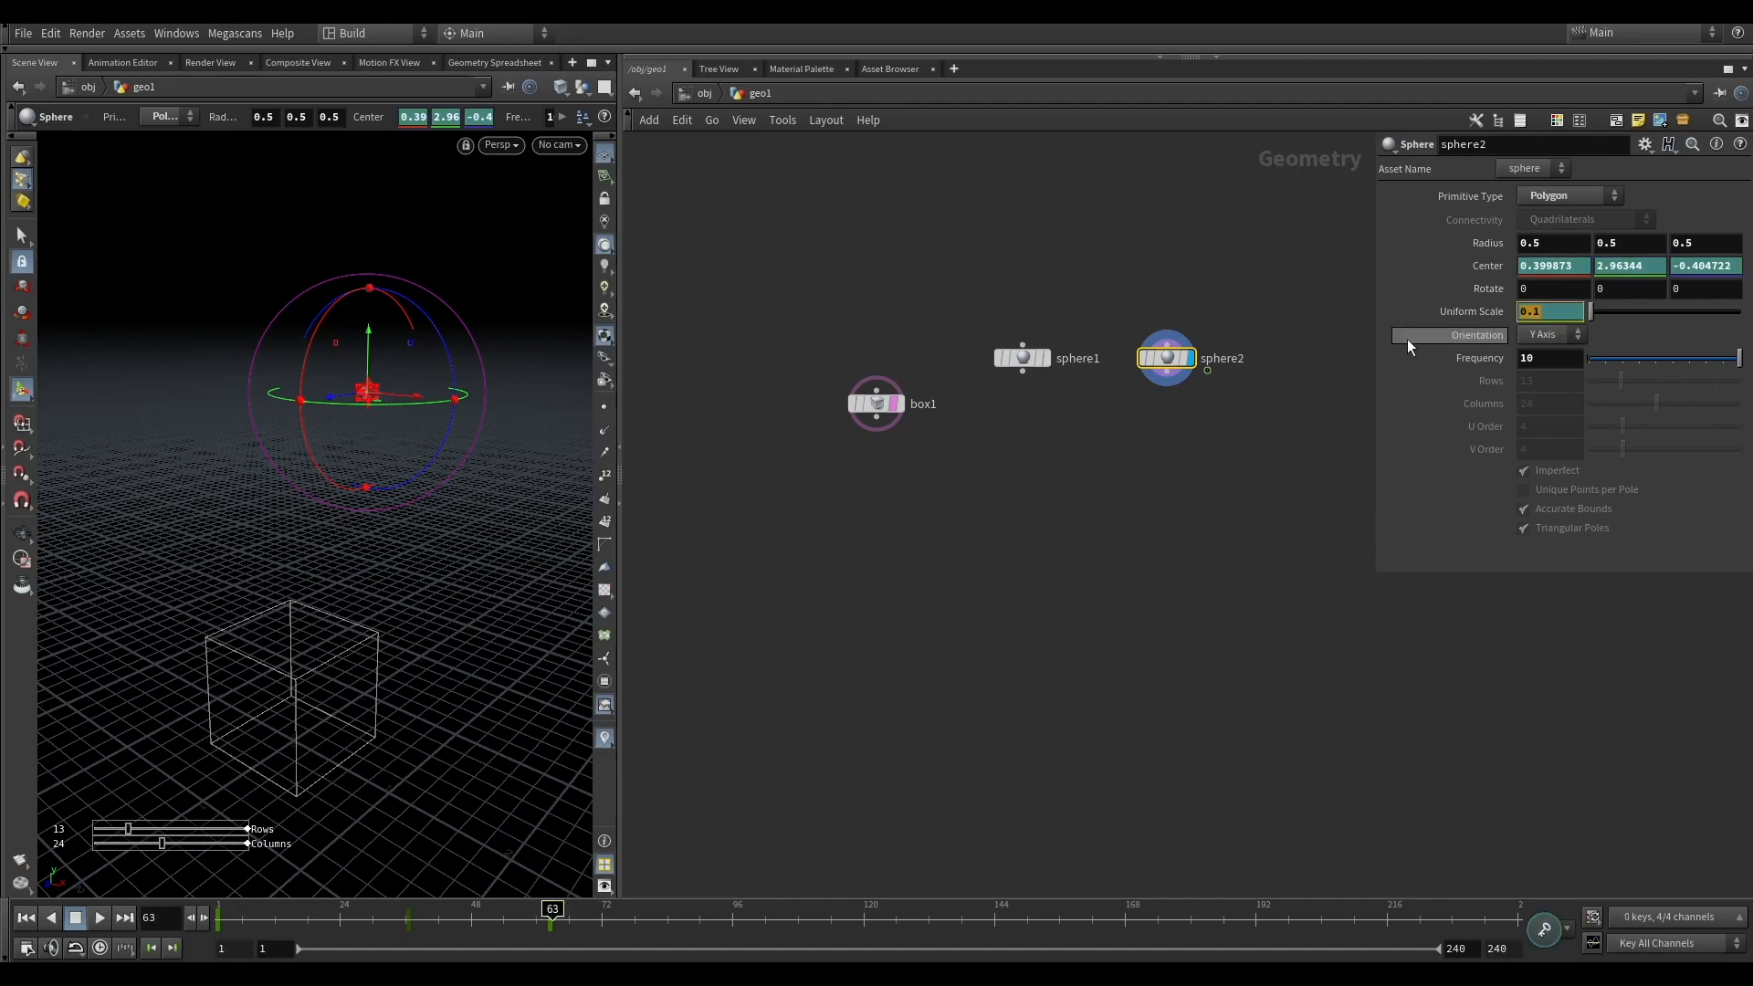
{"action": "left_click", "coordinate": [1545, 311], "text": "alt"}
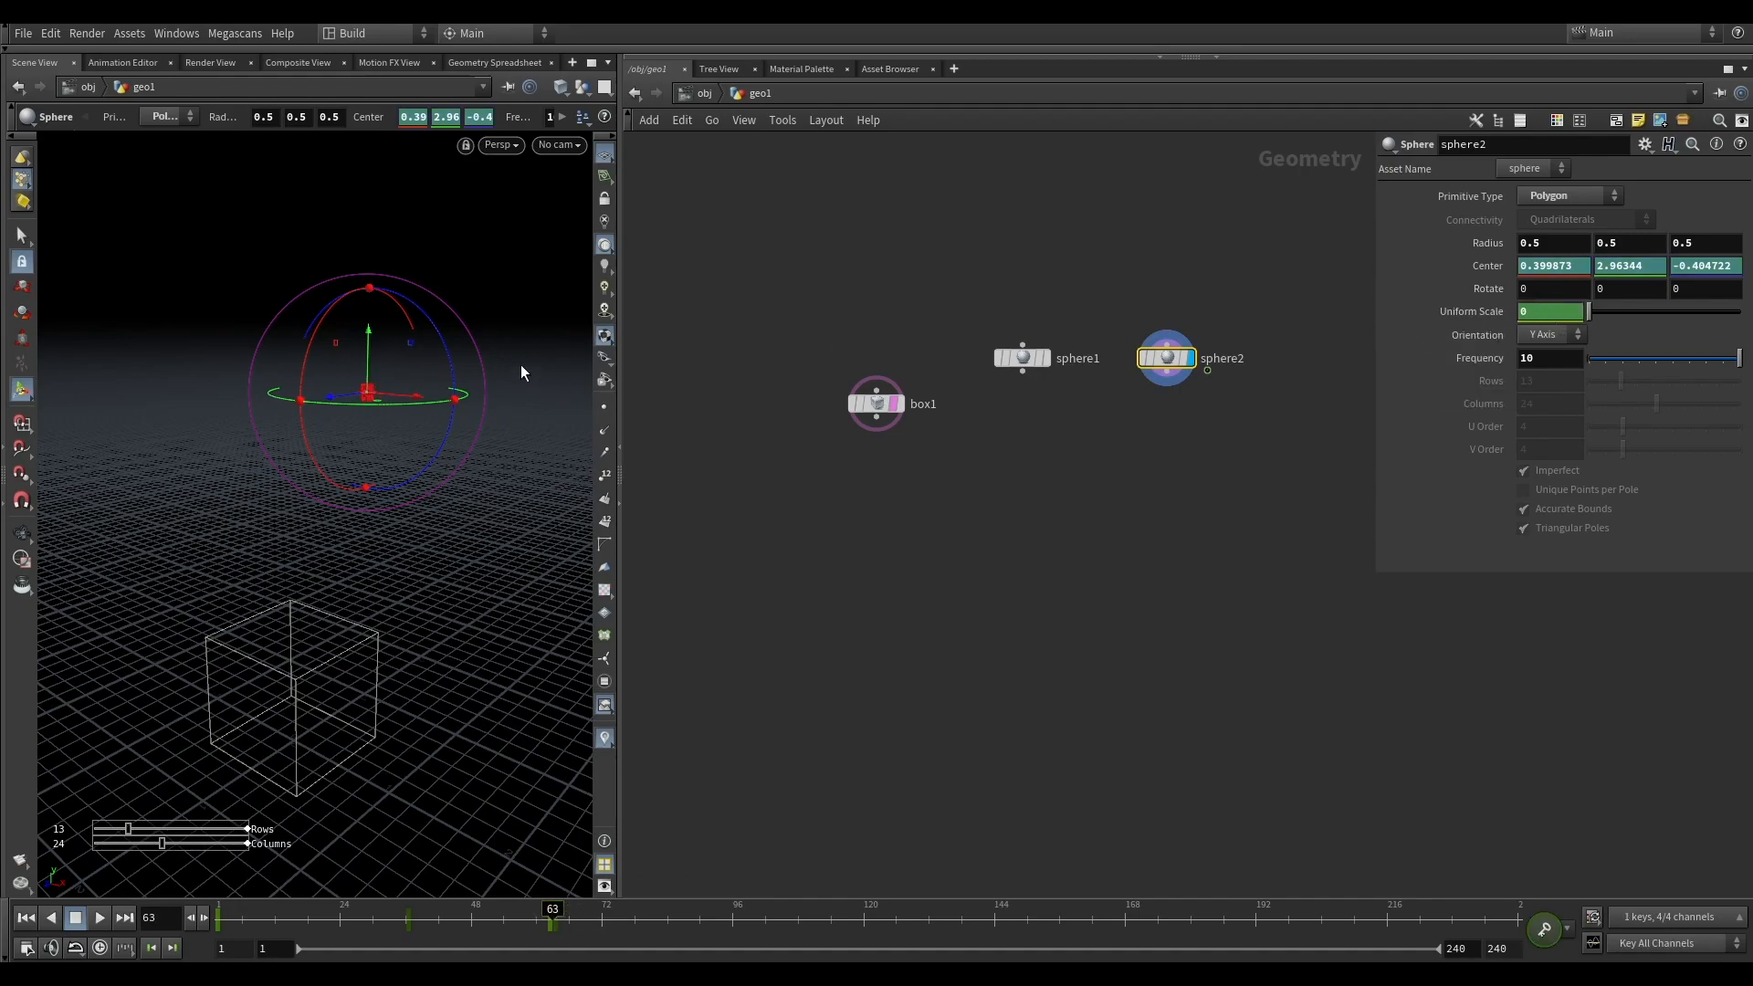
{"action": "left_click", "coordinate": [22, 533]}
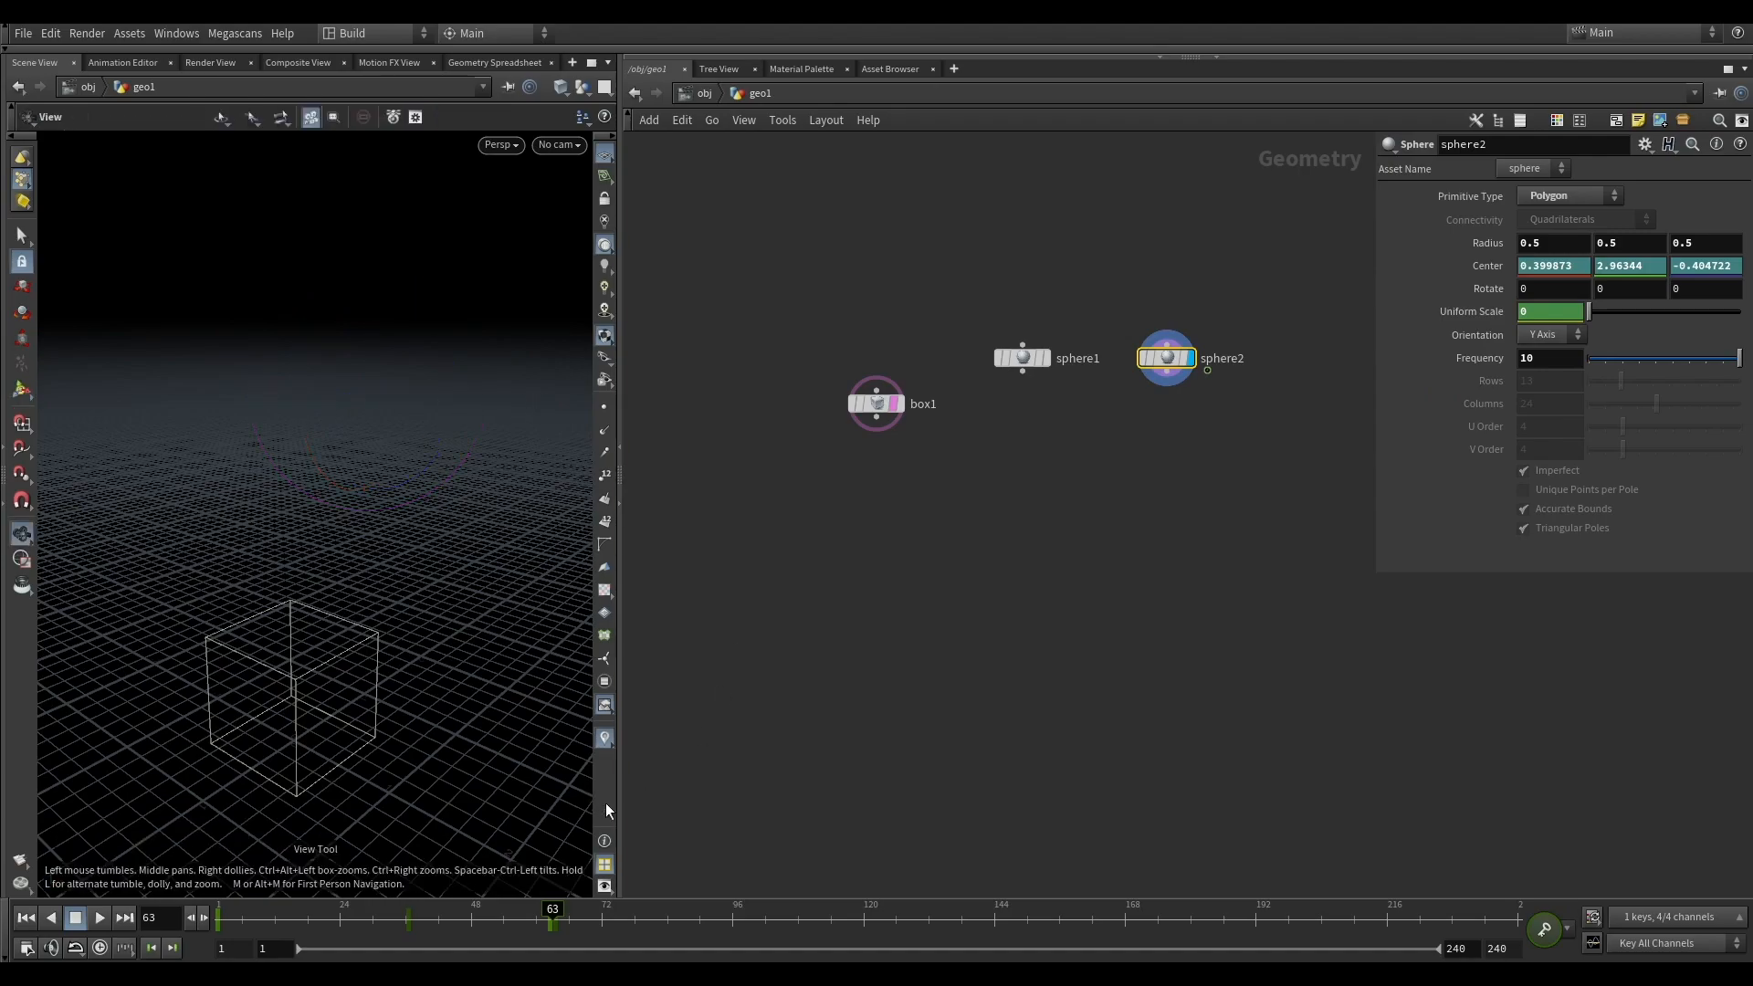
Step: Display the larger sphere, go back to frame 1, and display the smaller sphere to compare the two
{"action": "middle_click_drag", "start_coordinate": [1149, 432], "coordinate": [1084, 401]}
{"action": "left_click", "coordinate": [962, 301]}
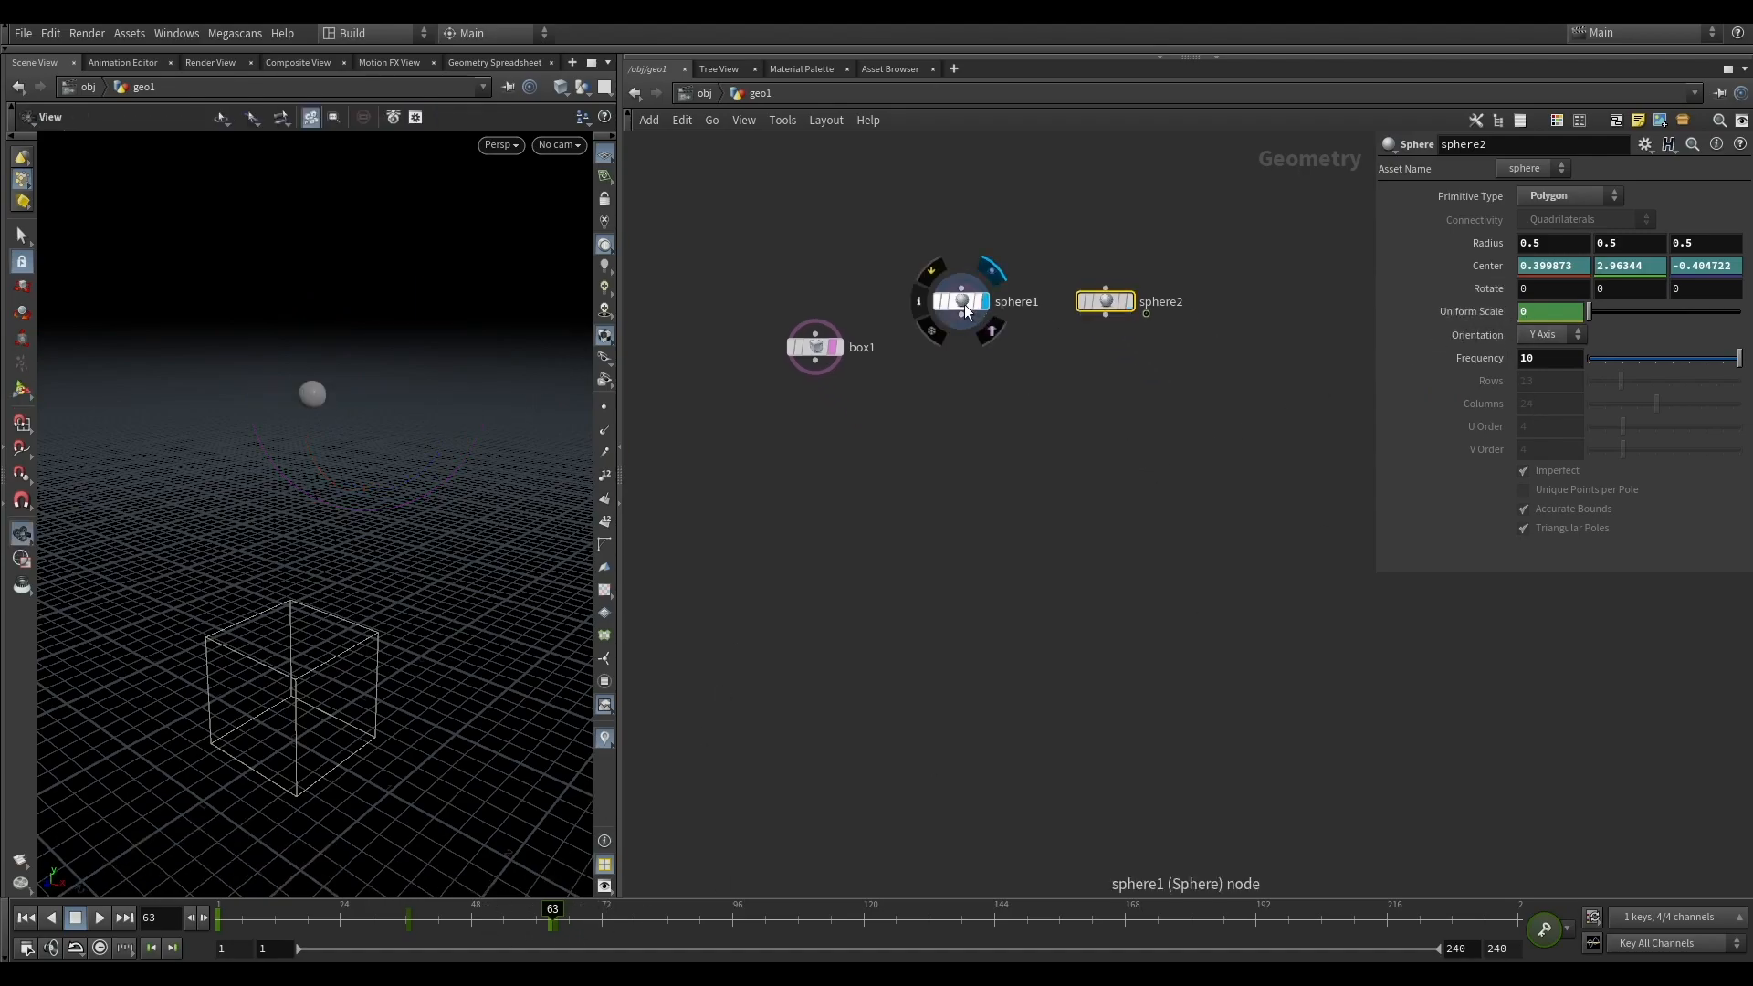
{"action": "left_click", "coordinate": [1131, 301]}
{"action": "left_click", "coordinate": [221, 916]}
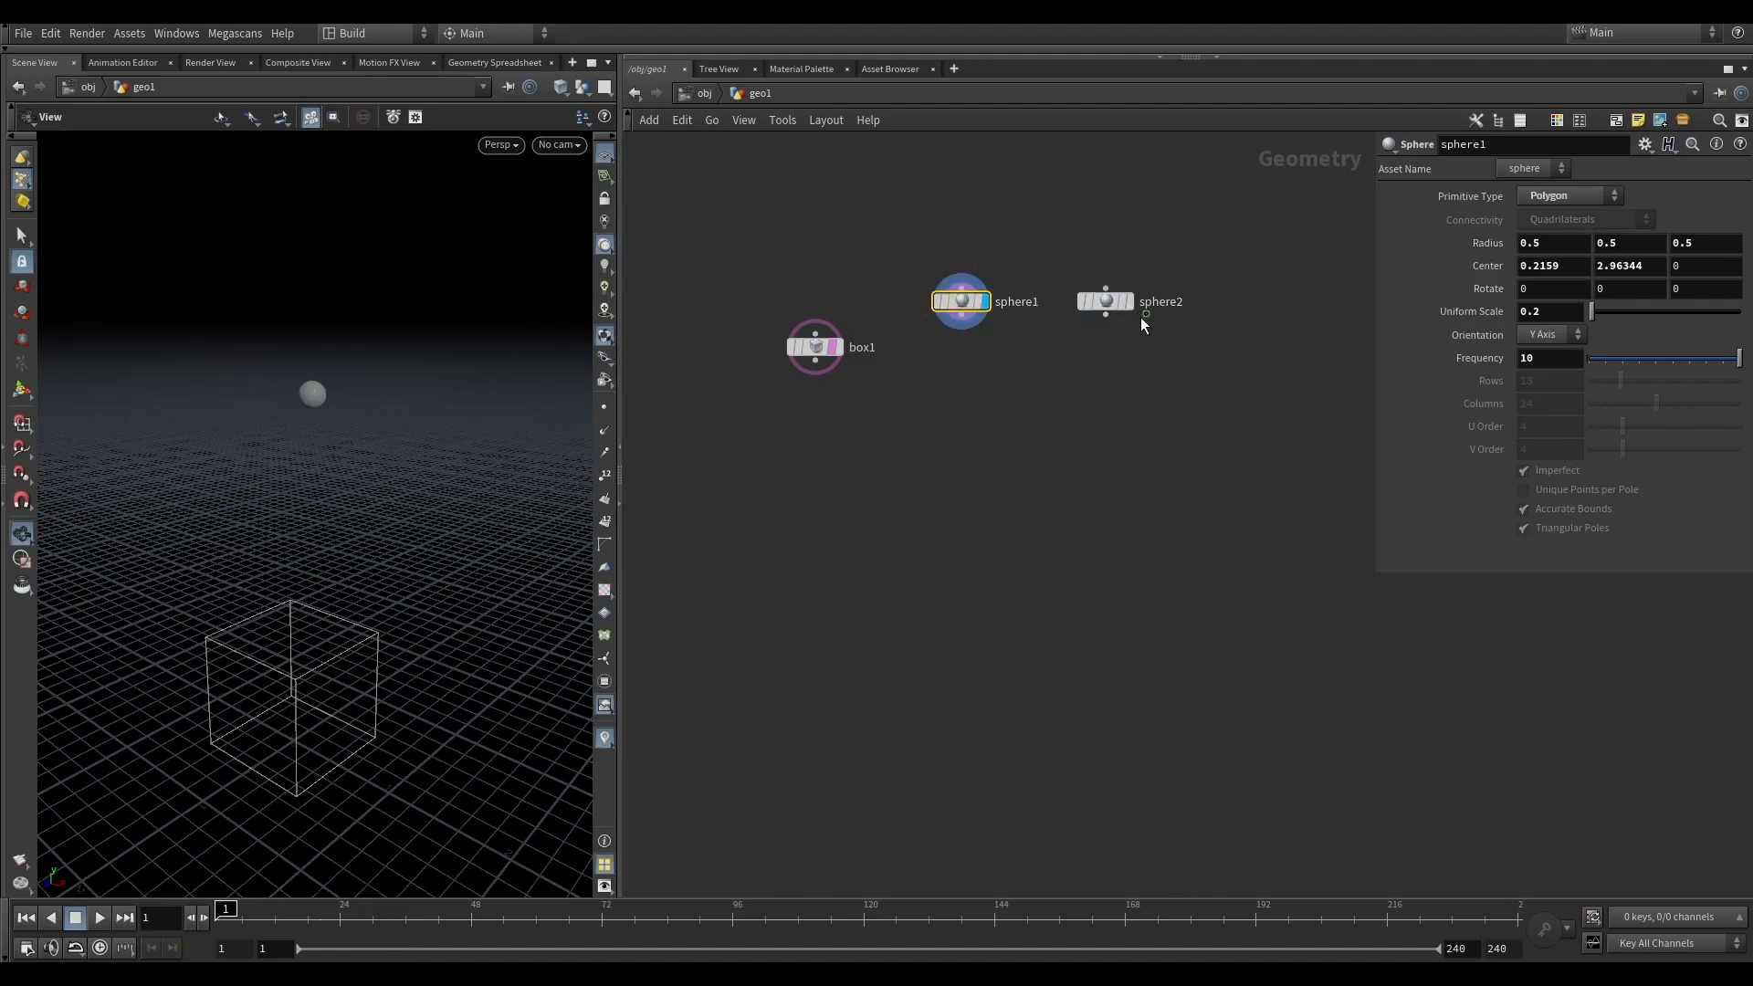
{"action": "left_click", "coordinate": [1106, 301]}
Step: Add a Points from Volume node connected to the larger sphere's output and display it
{"action": "scroll", "coordinate": [1105, 351], "scroll_direction": "up", "scroll_amount": 4}
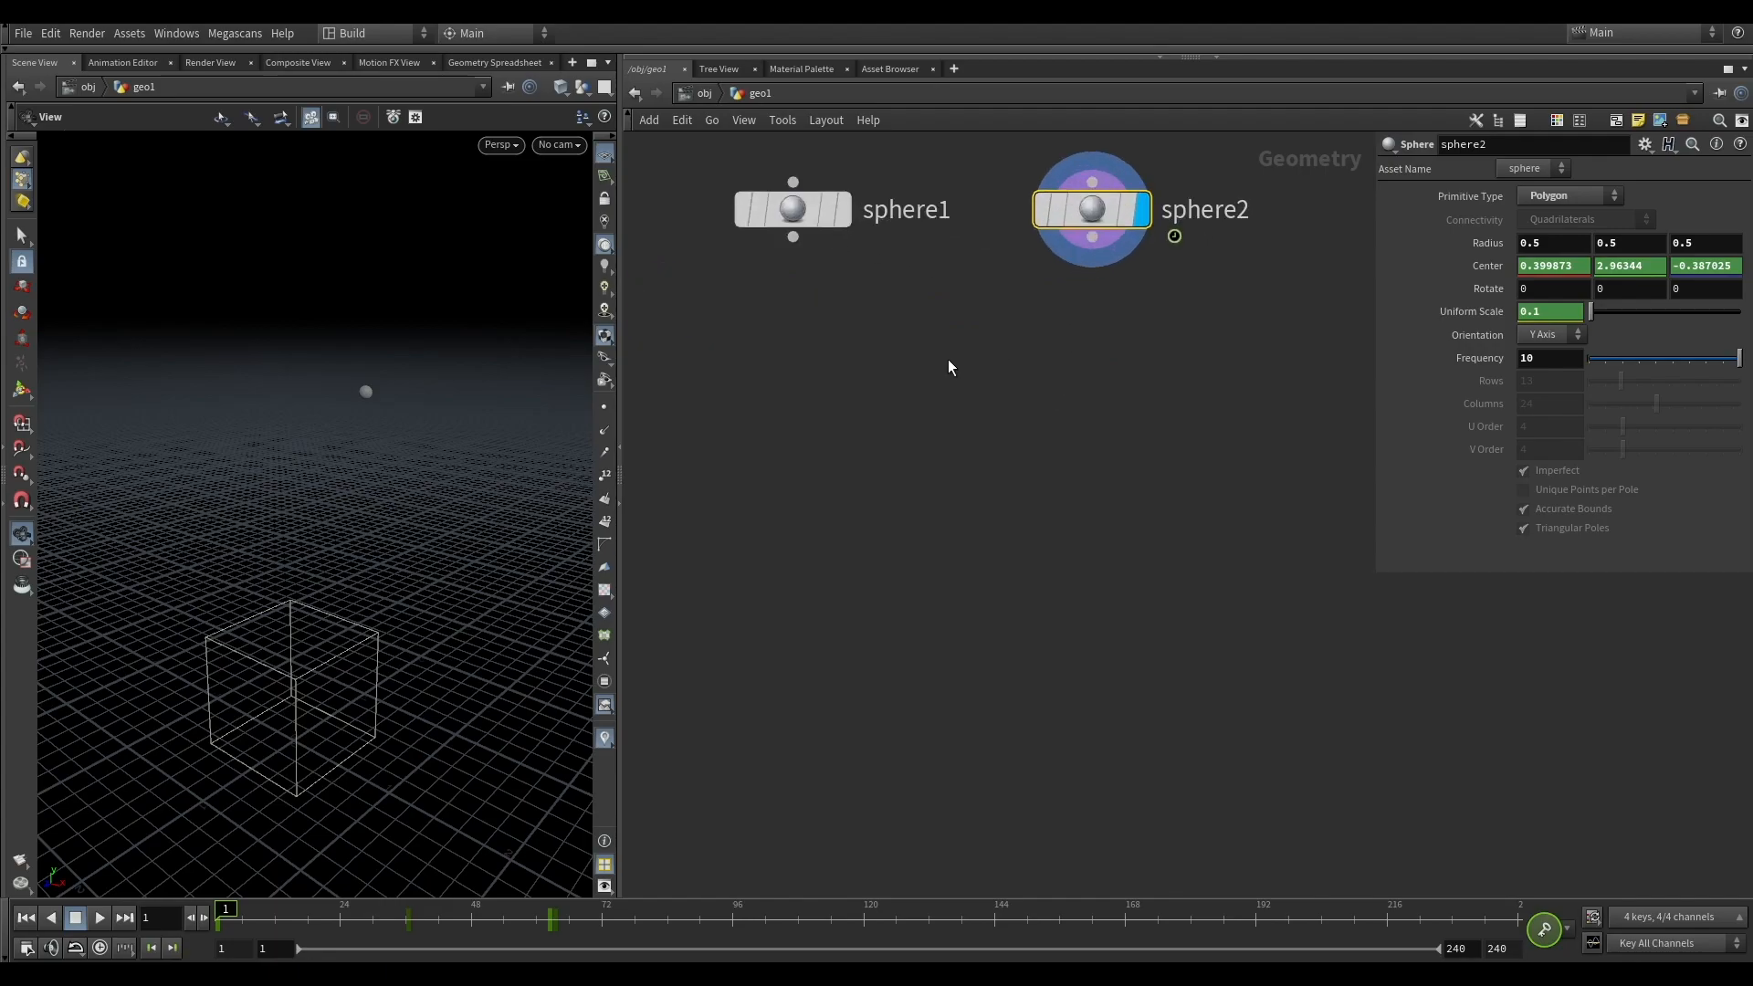
{"action": "scroll", "coordinate": [937, 336], "scroll_direction": "down", "scroll_amount": 4}
{"action": "scroll", "coordinate": [869, 275], "scroll_direction": "up", "scroll_amount": 4}
{"action": "left_click_drag", "start_coordinate": [863, 303], "coordinate": [865, 443]}
{"action": "key", "text": "Tab"}
{"action": "type", "text": "poi"}
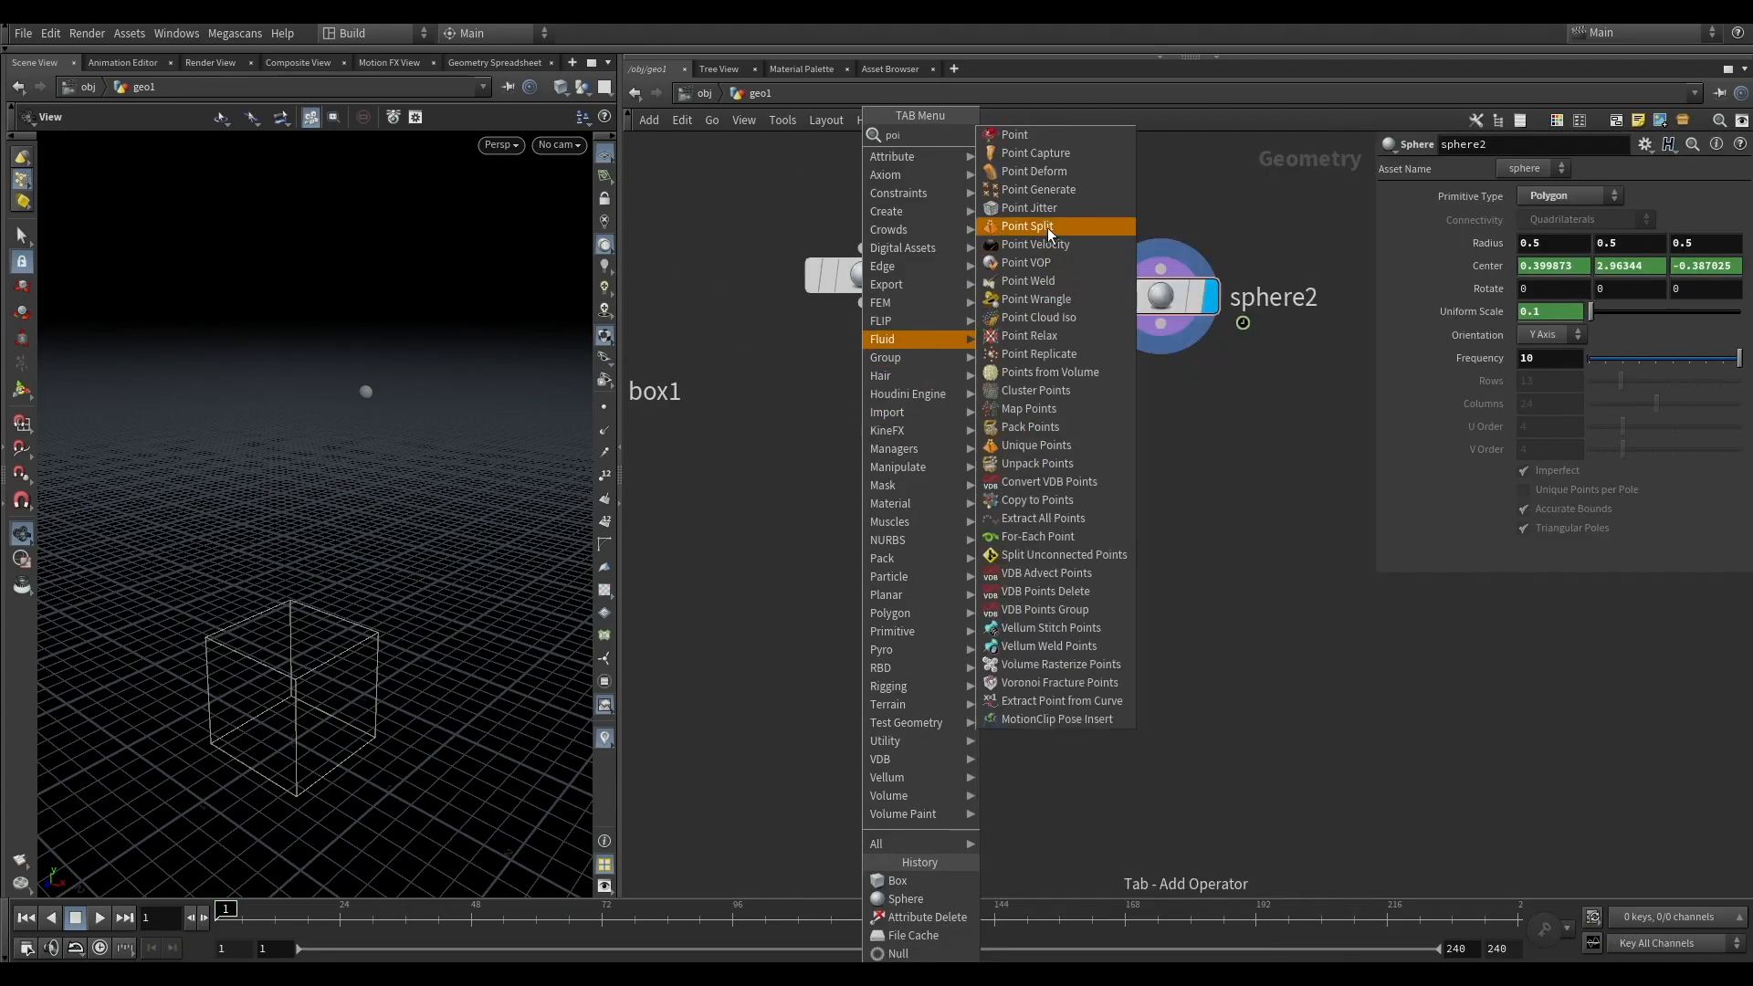
{"action": "left_click", "coordinate": [1041, 373]}
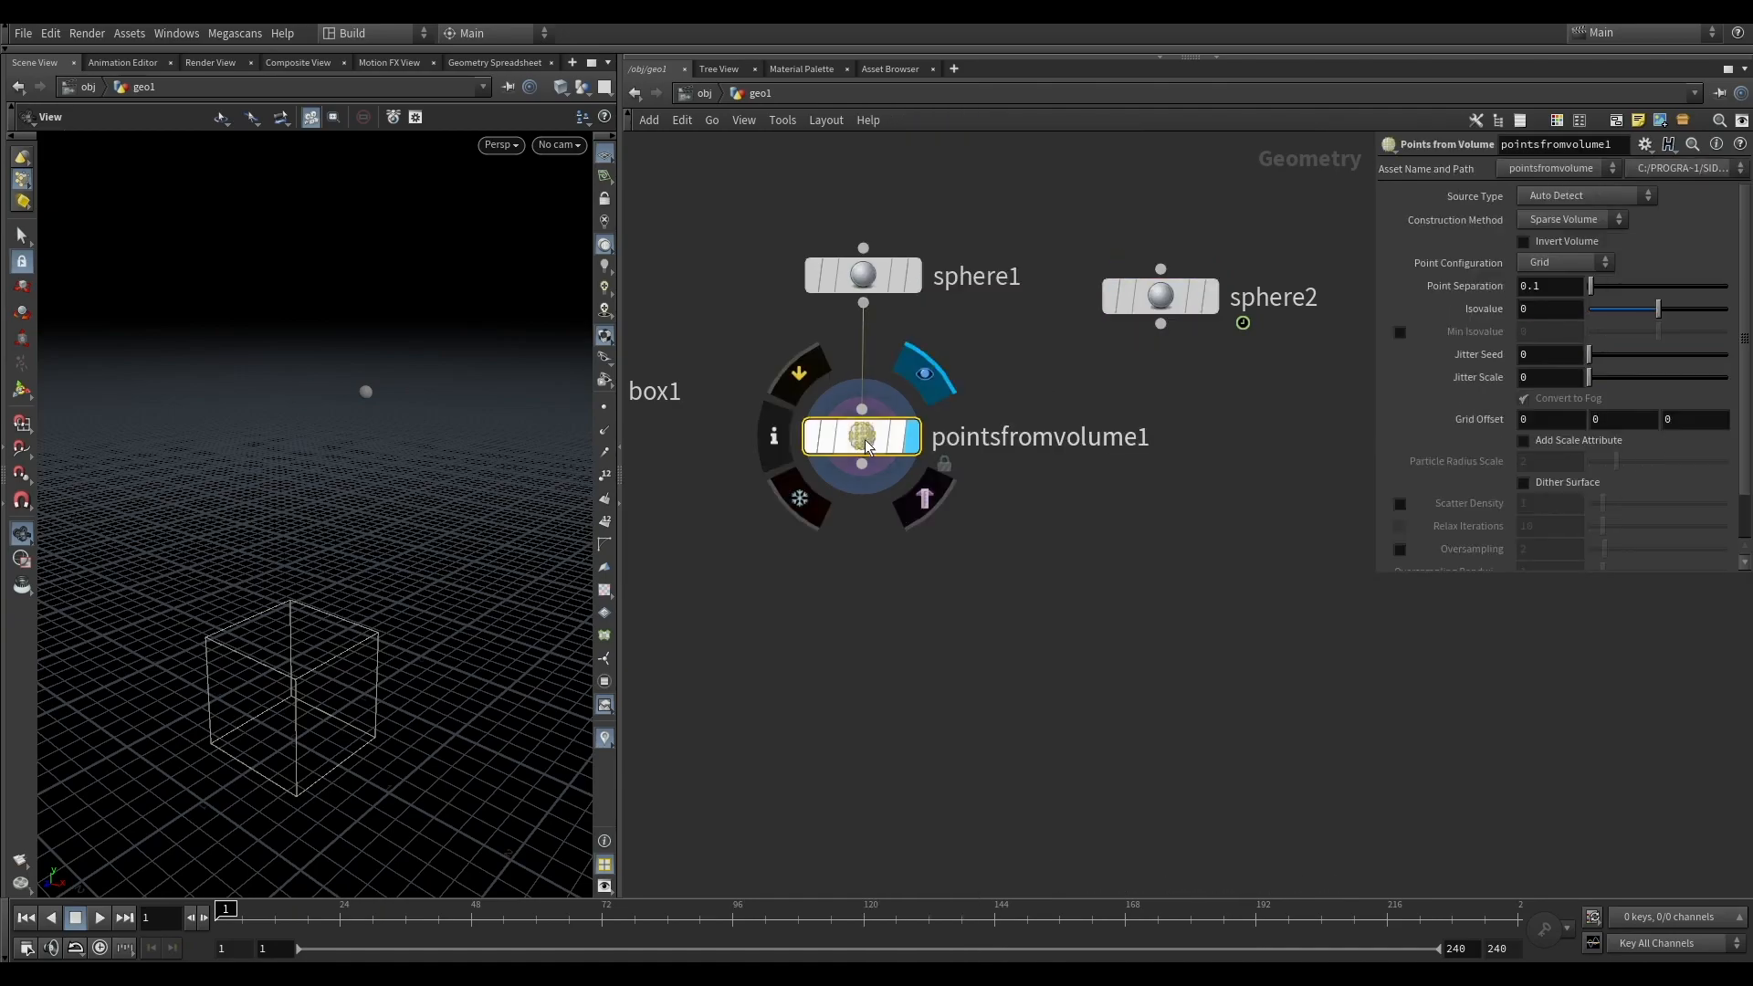
Step: Set the point separation of the larger sphere's Points from Volume node to 0.006
{"action": "left_click_drag", "start_coordinate": [356, 407], "coordinate": [285, 407]}
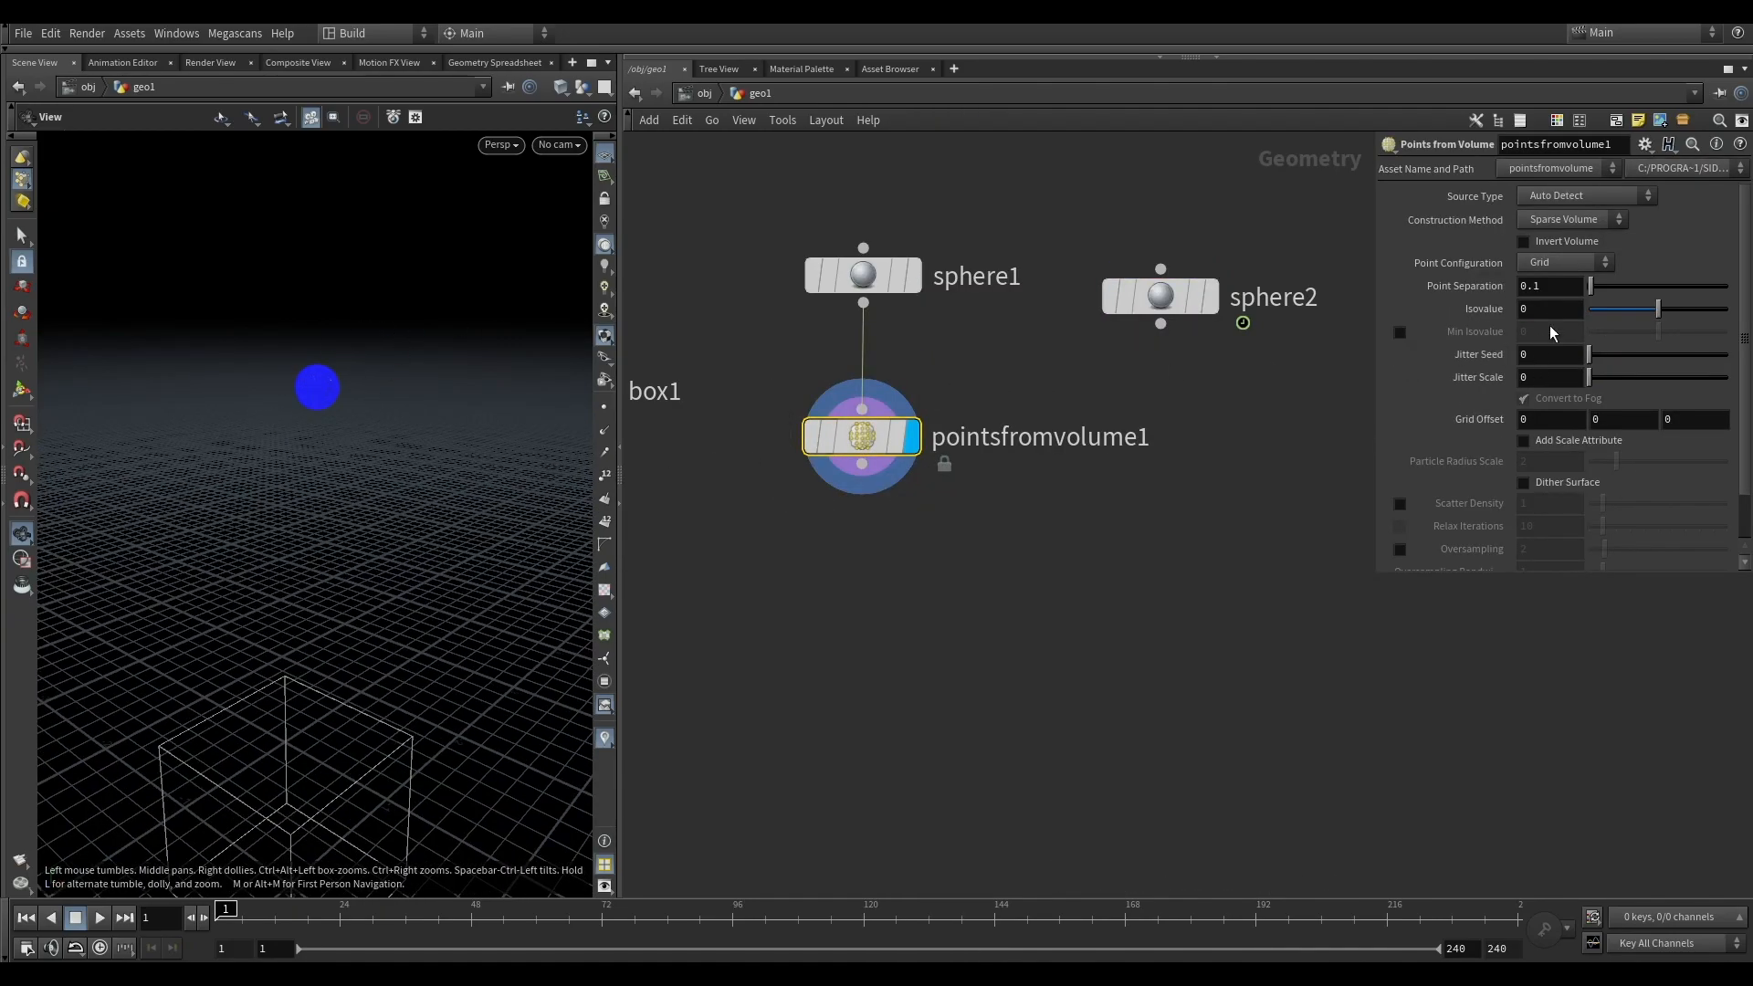
{"action": "type", "text": "0.0"}
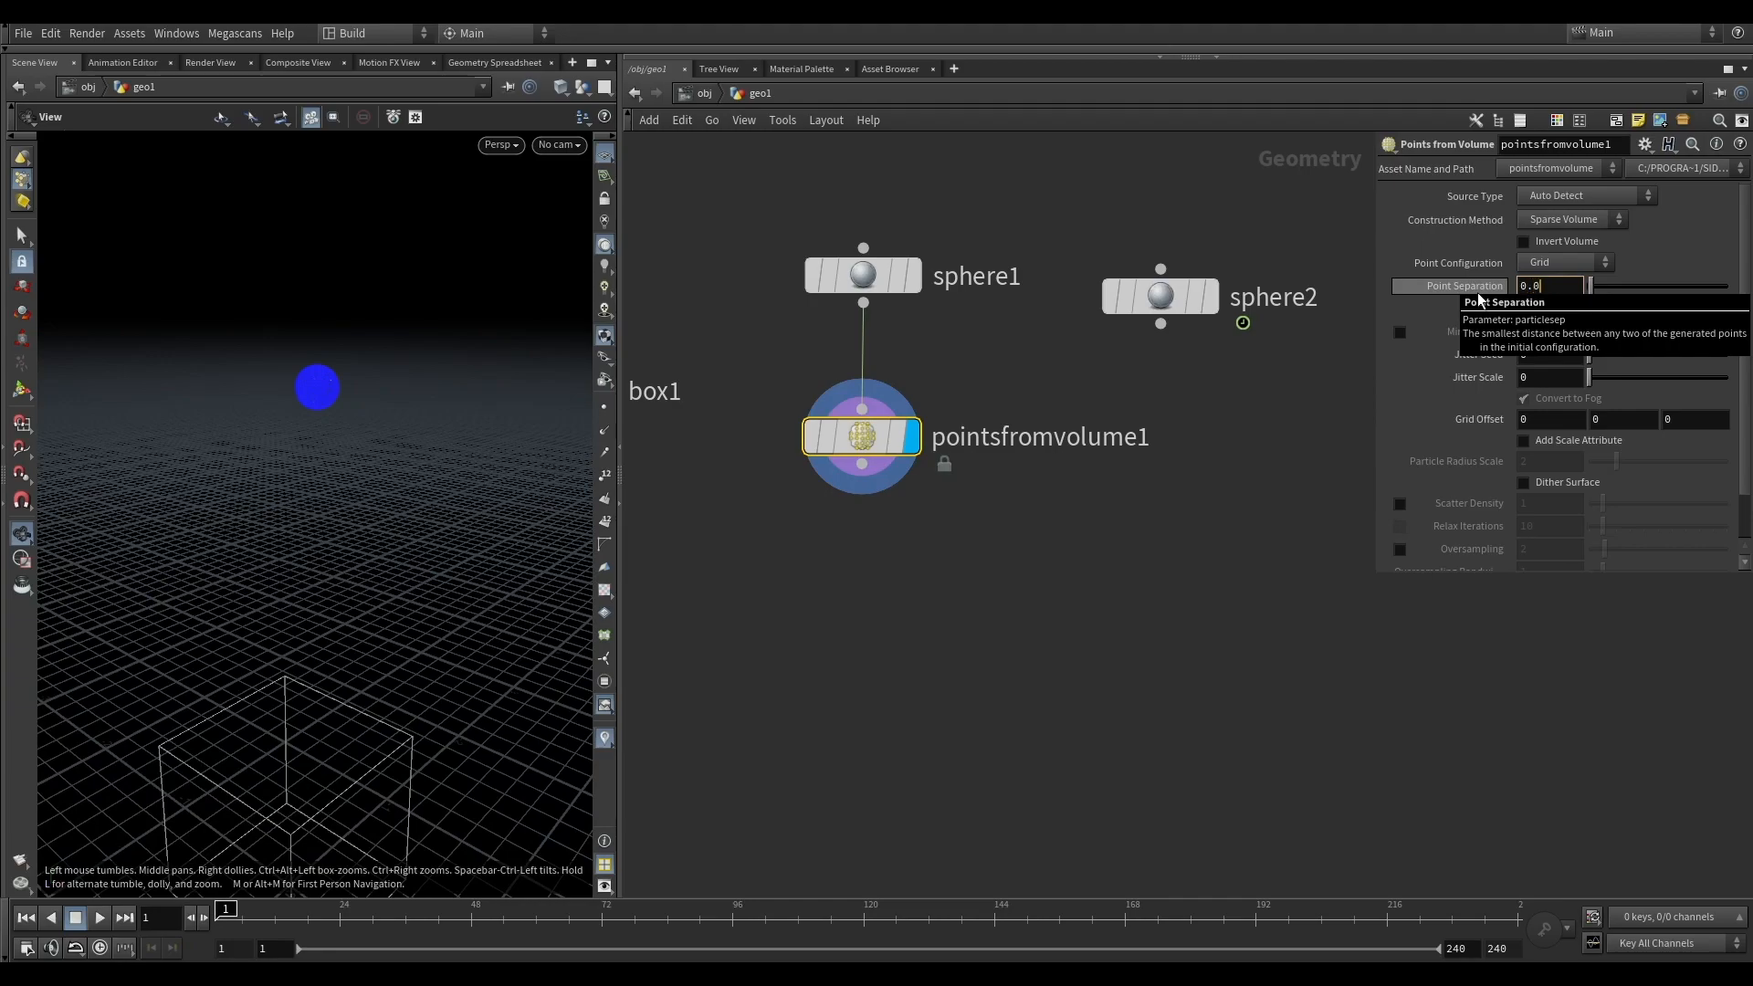
{"action": "type", "text": "08"}
{"action": "key", "text": "Return"}
{"action": "scroll", "coordinate": [332, 383], "scroll_direction": "up", "scroll_amount": 5}
{"action": "scroll", "coordinate": [305, 382], "scroll_direction": "down", "scroll_amount": 2}
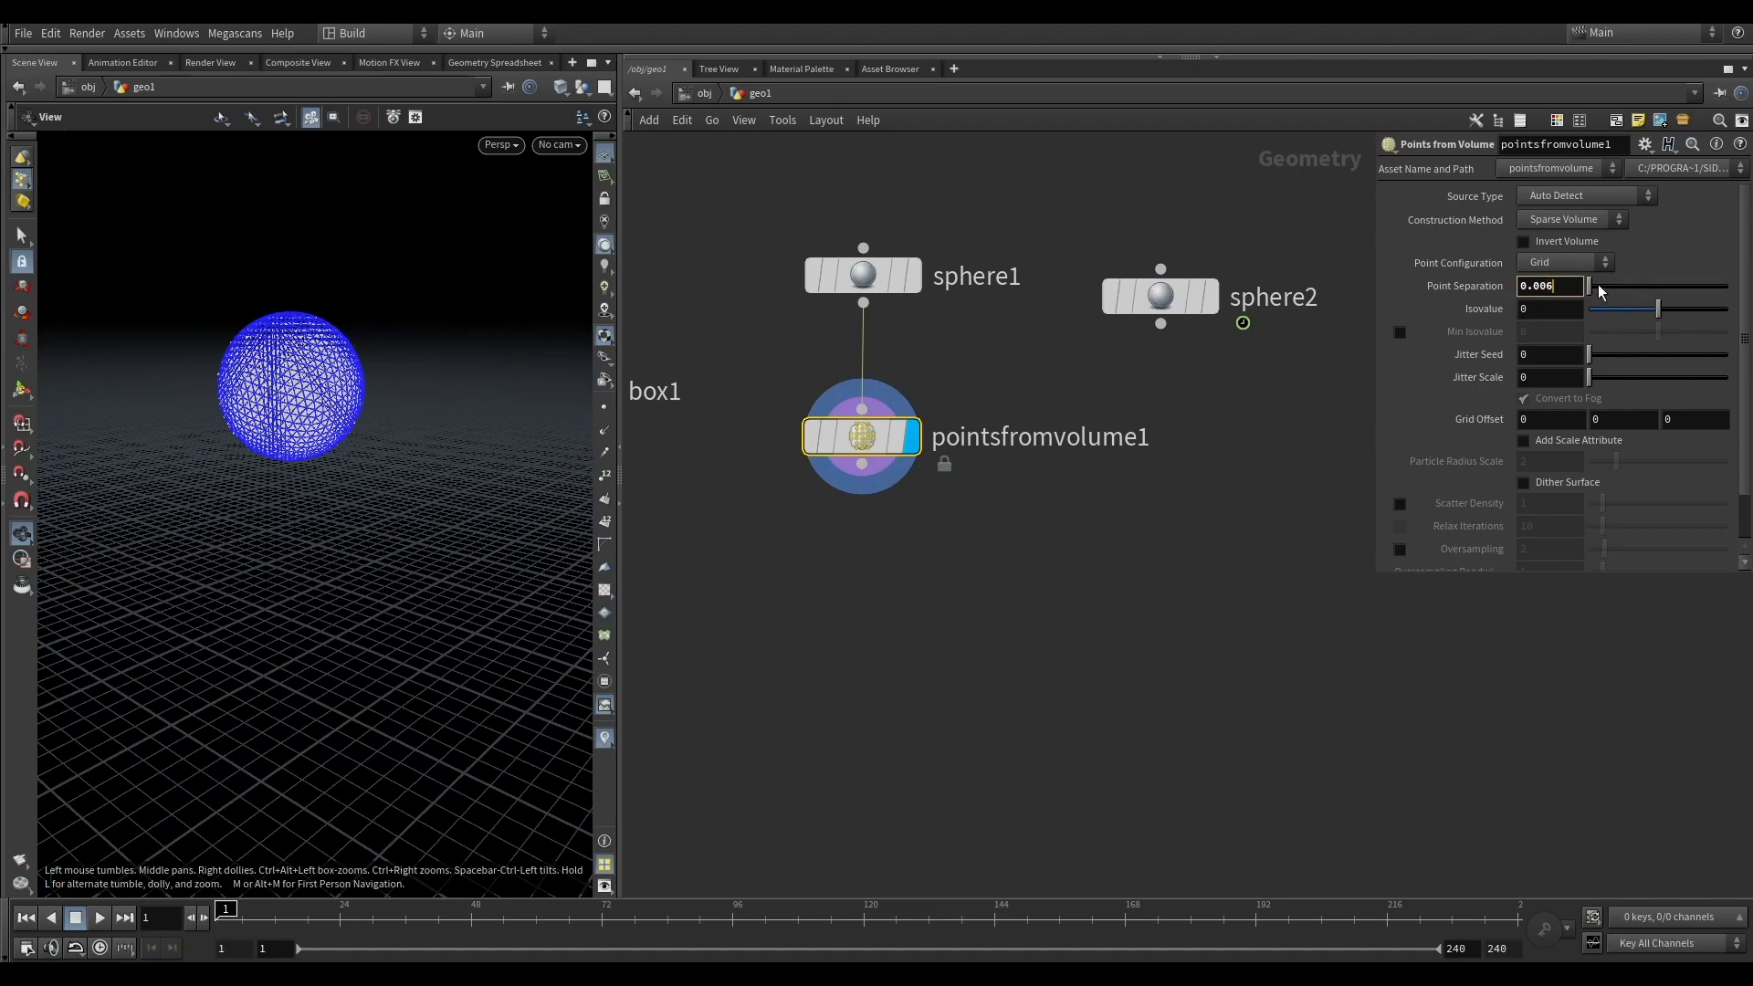
{"action": "type", "text": "6"}
{"action": "key", "text": "Return"}
Step: Duplicate the Points from Volume node, connect the copy to the smaller sphere, and tidy the node layout
{"action": "left_click_drag", "start_coordinate": [862, 444], "coordinate": [1161, 477], "text": "alt"}
{"action": "left_click_drag", "start_coordinate": [1161, 323], "coordinate": [1161, 444]}
{"action": "middle_click_drag", "start_coordinate": [1147, 535], "coordinate": [1027, 356]}
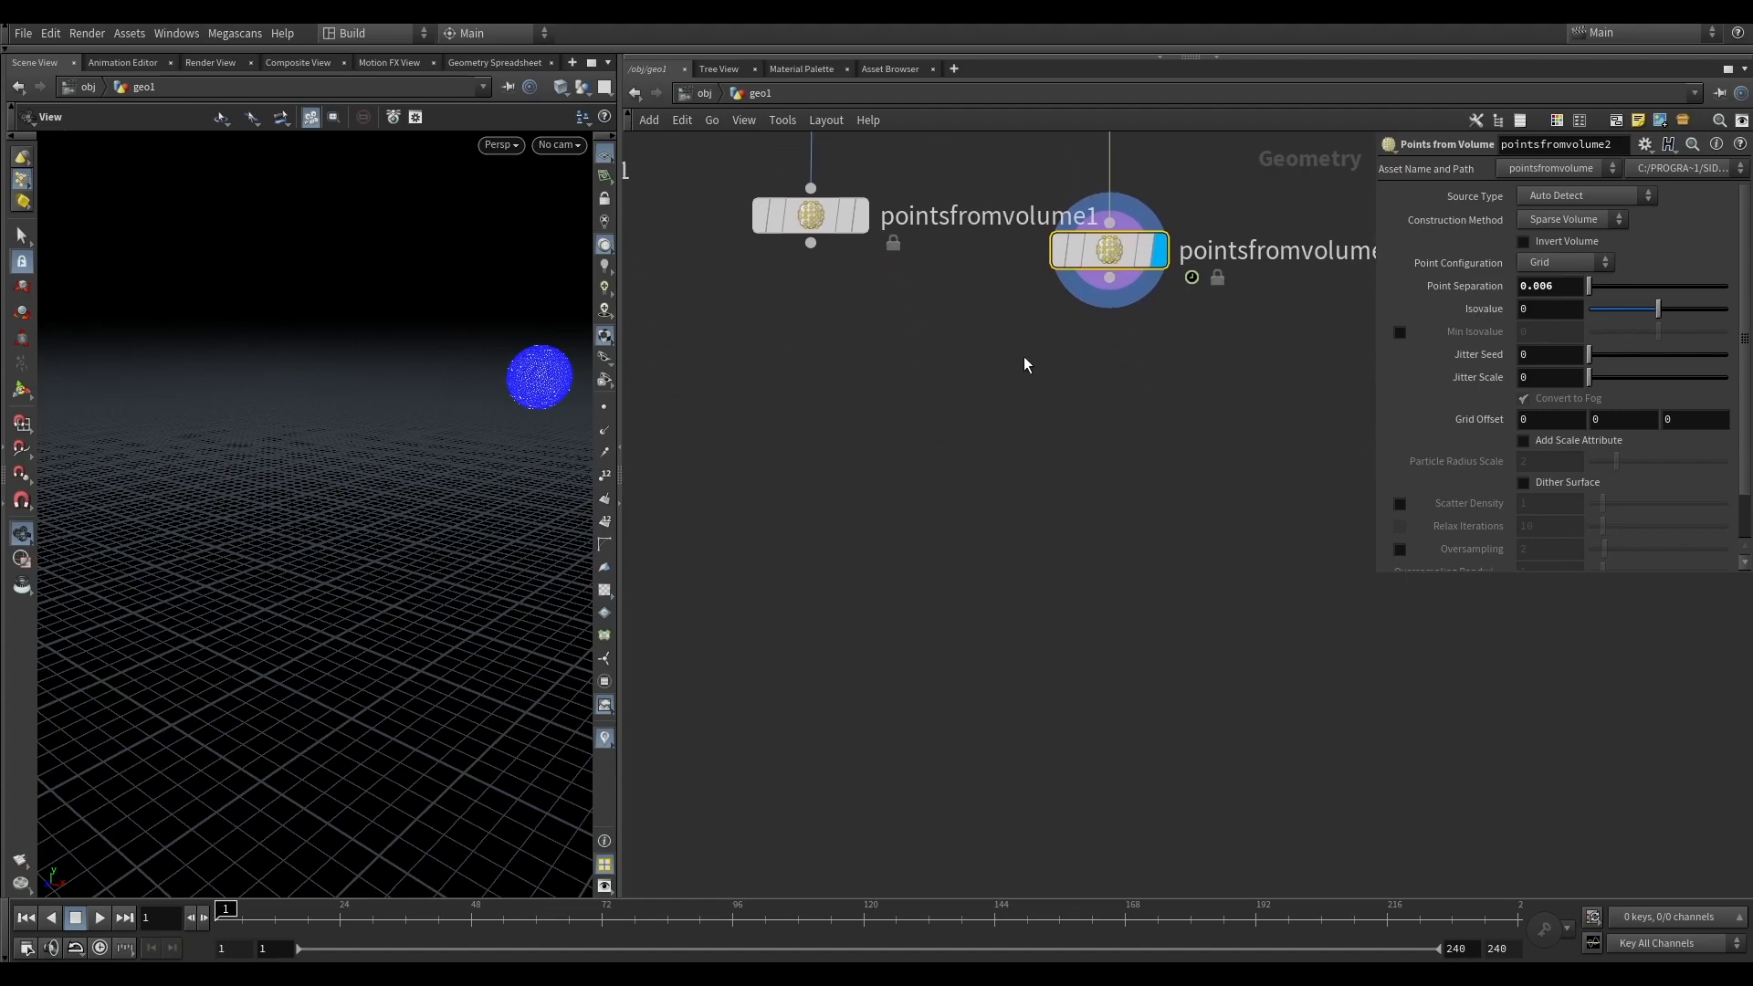
{"action": "scroll", "coordinate": [906, 375], "scroll_direction": "down", "scroll_amount": 3}
{"action": "left_click_drag", "start_coordinate": [875, 318], "coordinate": [827, 336]}
{"action": "left_click", "coordinate": [897, 355]}
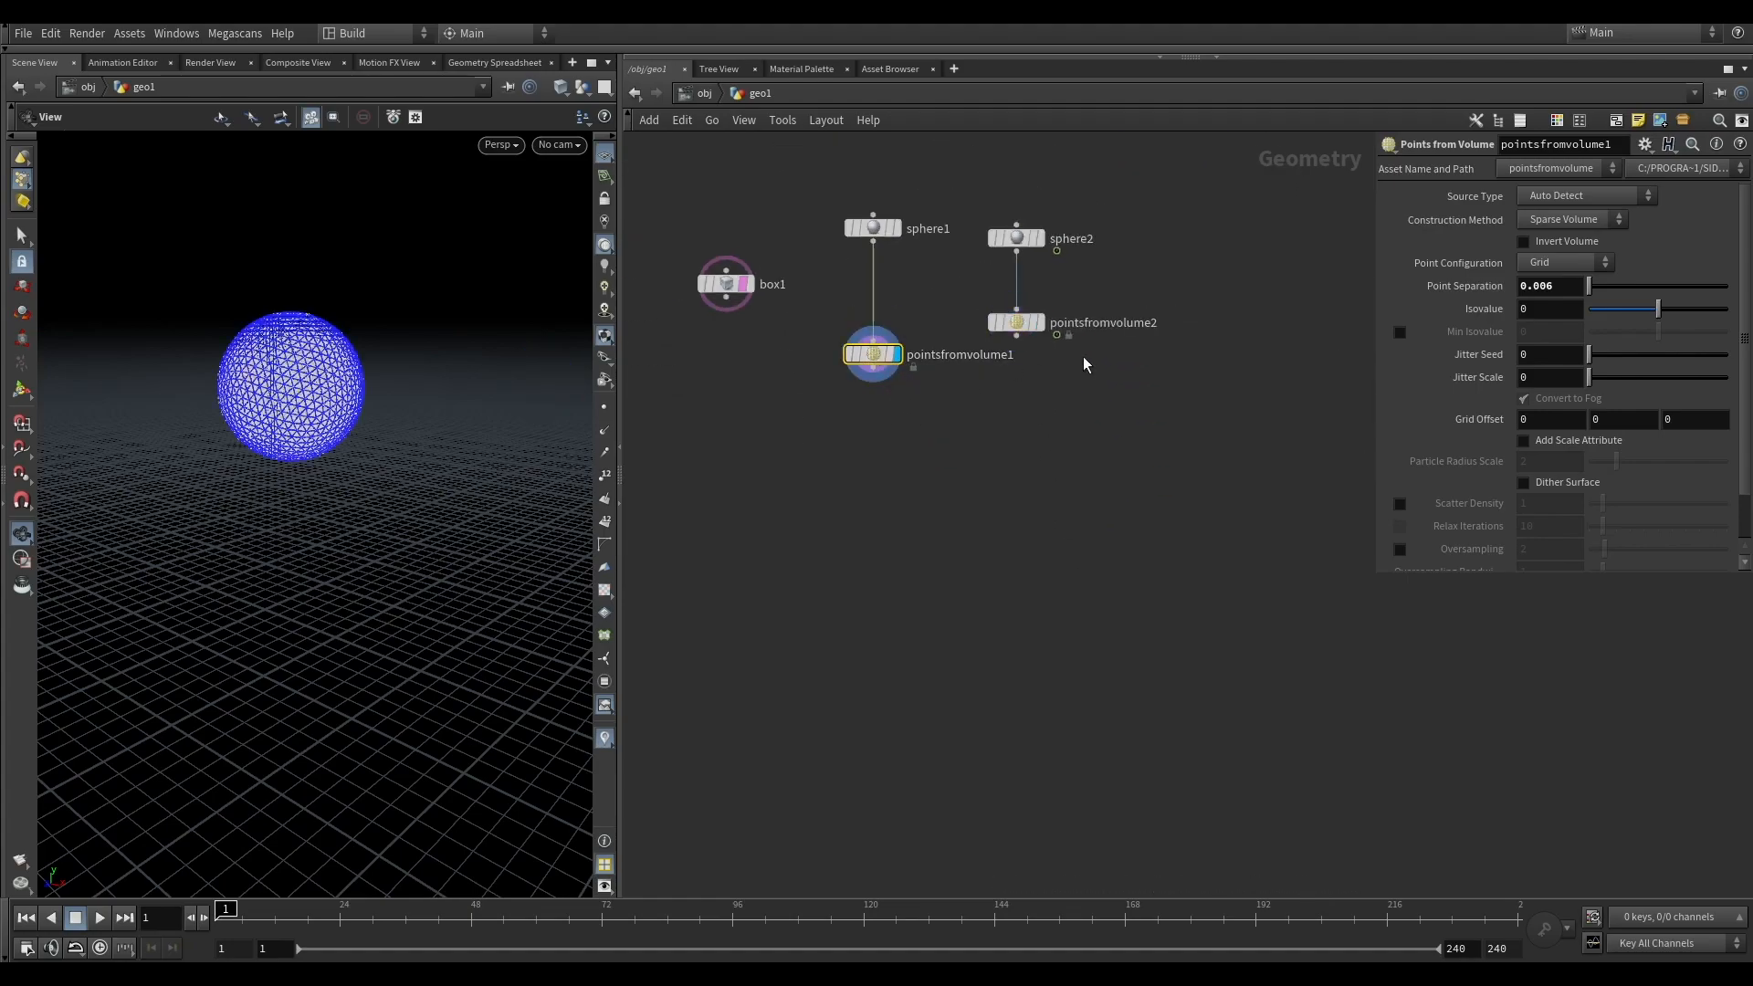
{"action": "left_click", "coordinate": [1017, 322]}
{"action": "left_click", "coordinate": [1040, 323]}
{"action": "left_click_drag", "start_coordinate": [1021, 325], "coordinate": [1024, 335]}
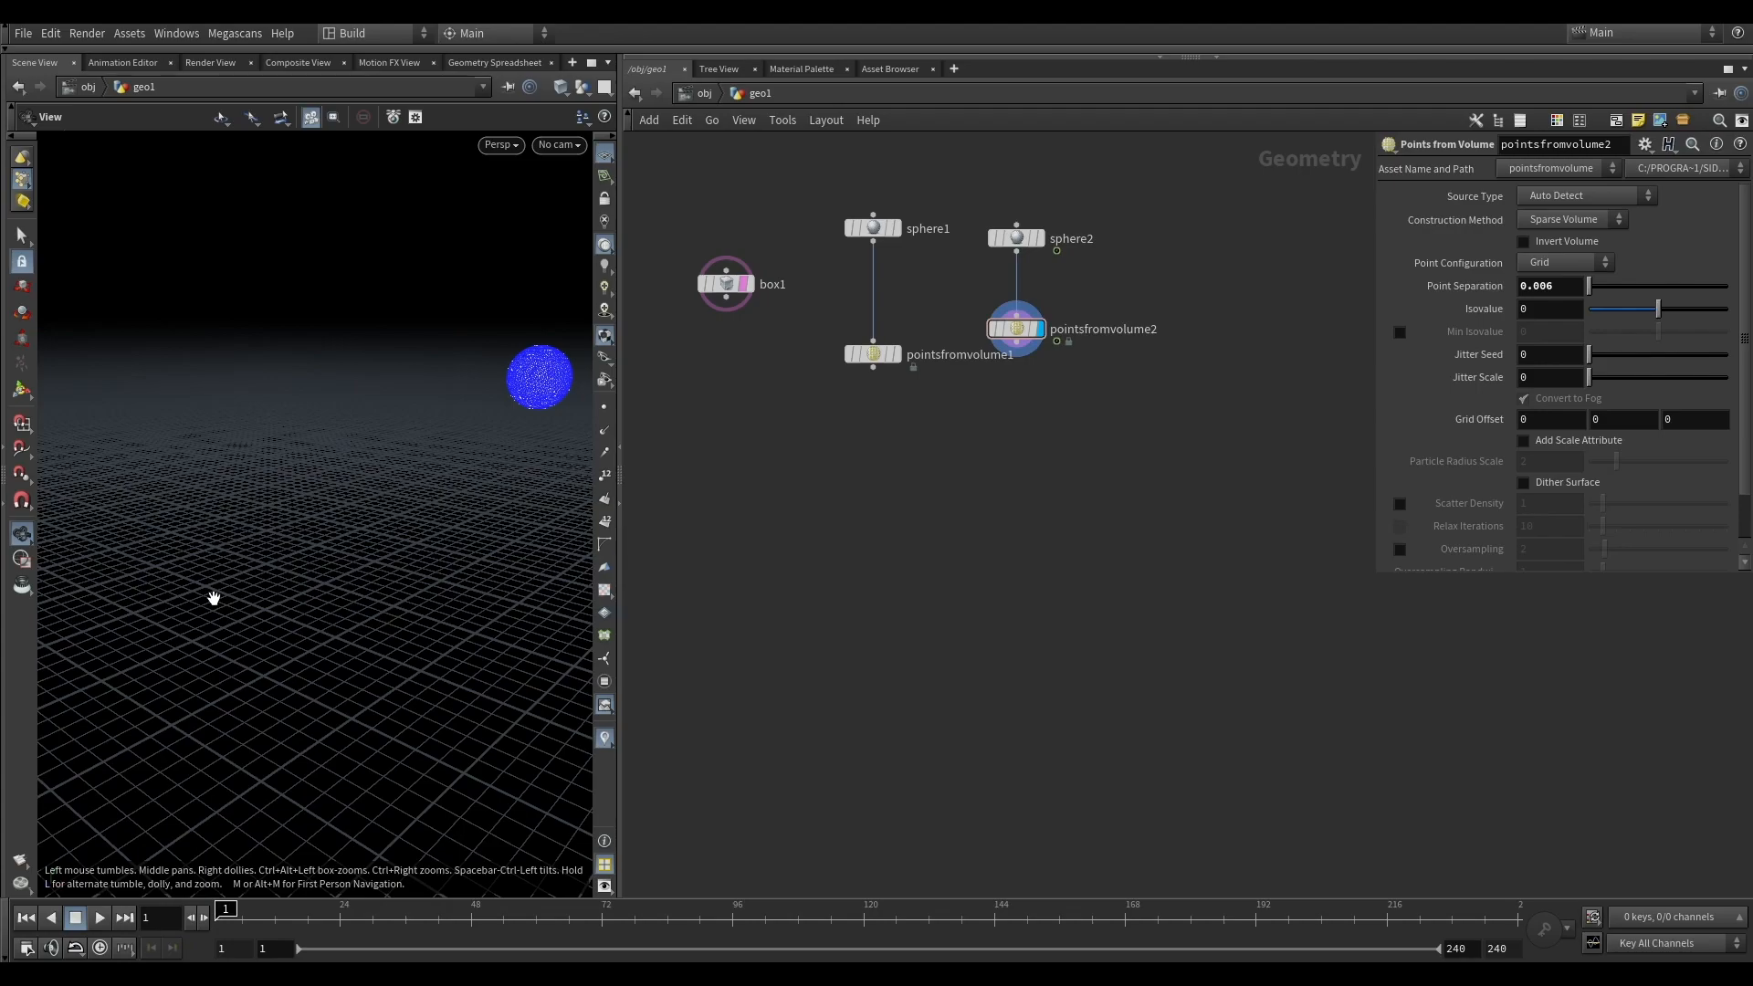
Step: Add a Color node below the larger sphere's Points from Volume node, connect it, and display it
{"action": "left_click", "coordinate": [882, 355]}
{"action": "right_click", "coordinate": [861, 476]}
{"action": "type", "text": "col"}
{"action": "left_click", "coordinate": [1080, 135]}
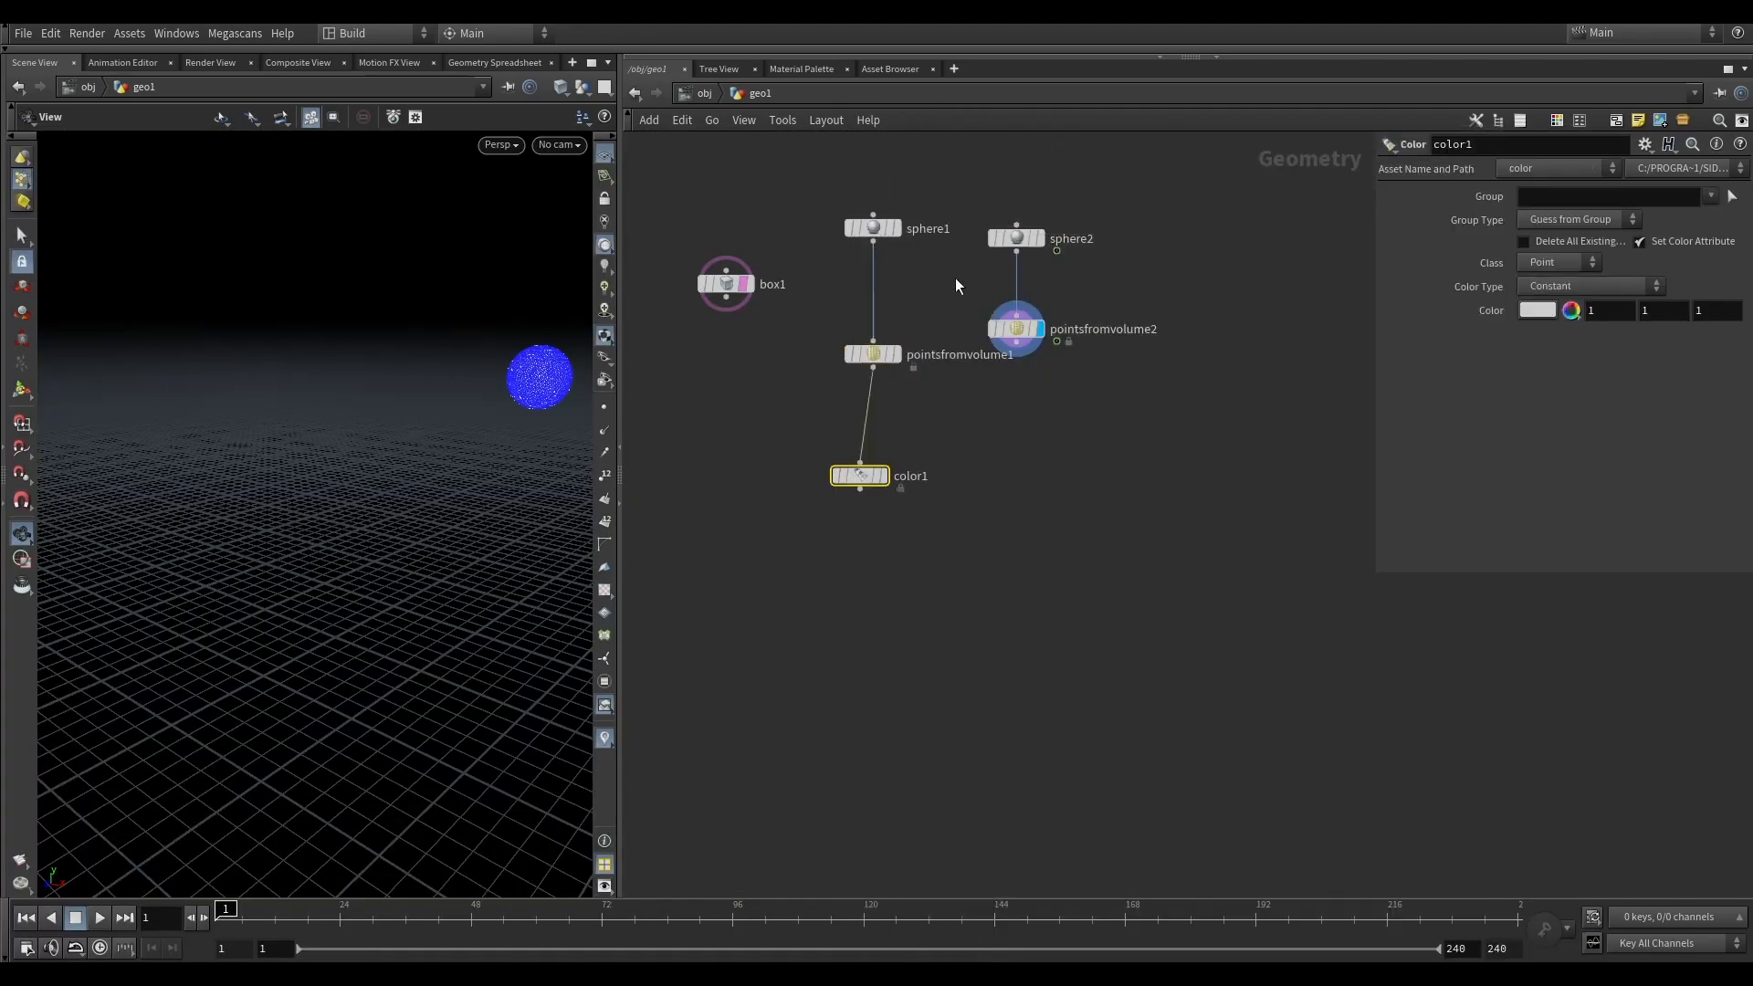
{"action": "left_click", "coordinate": [890, 474]}
{"action": "left_click_drag", "start_coordinate": [871, 473], "coordinate": [885, 449]}
{"action": "left_click_drag", "start_coordinate": [1039, 403], "coordinate": [811, 513]}
Step: Set the larger sphere's point color to an orange-red of about 0.821, 0.135, 0
{"action": "left_click", "coordinate": [1560, 312]}
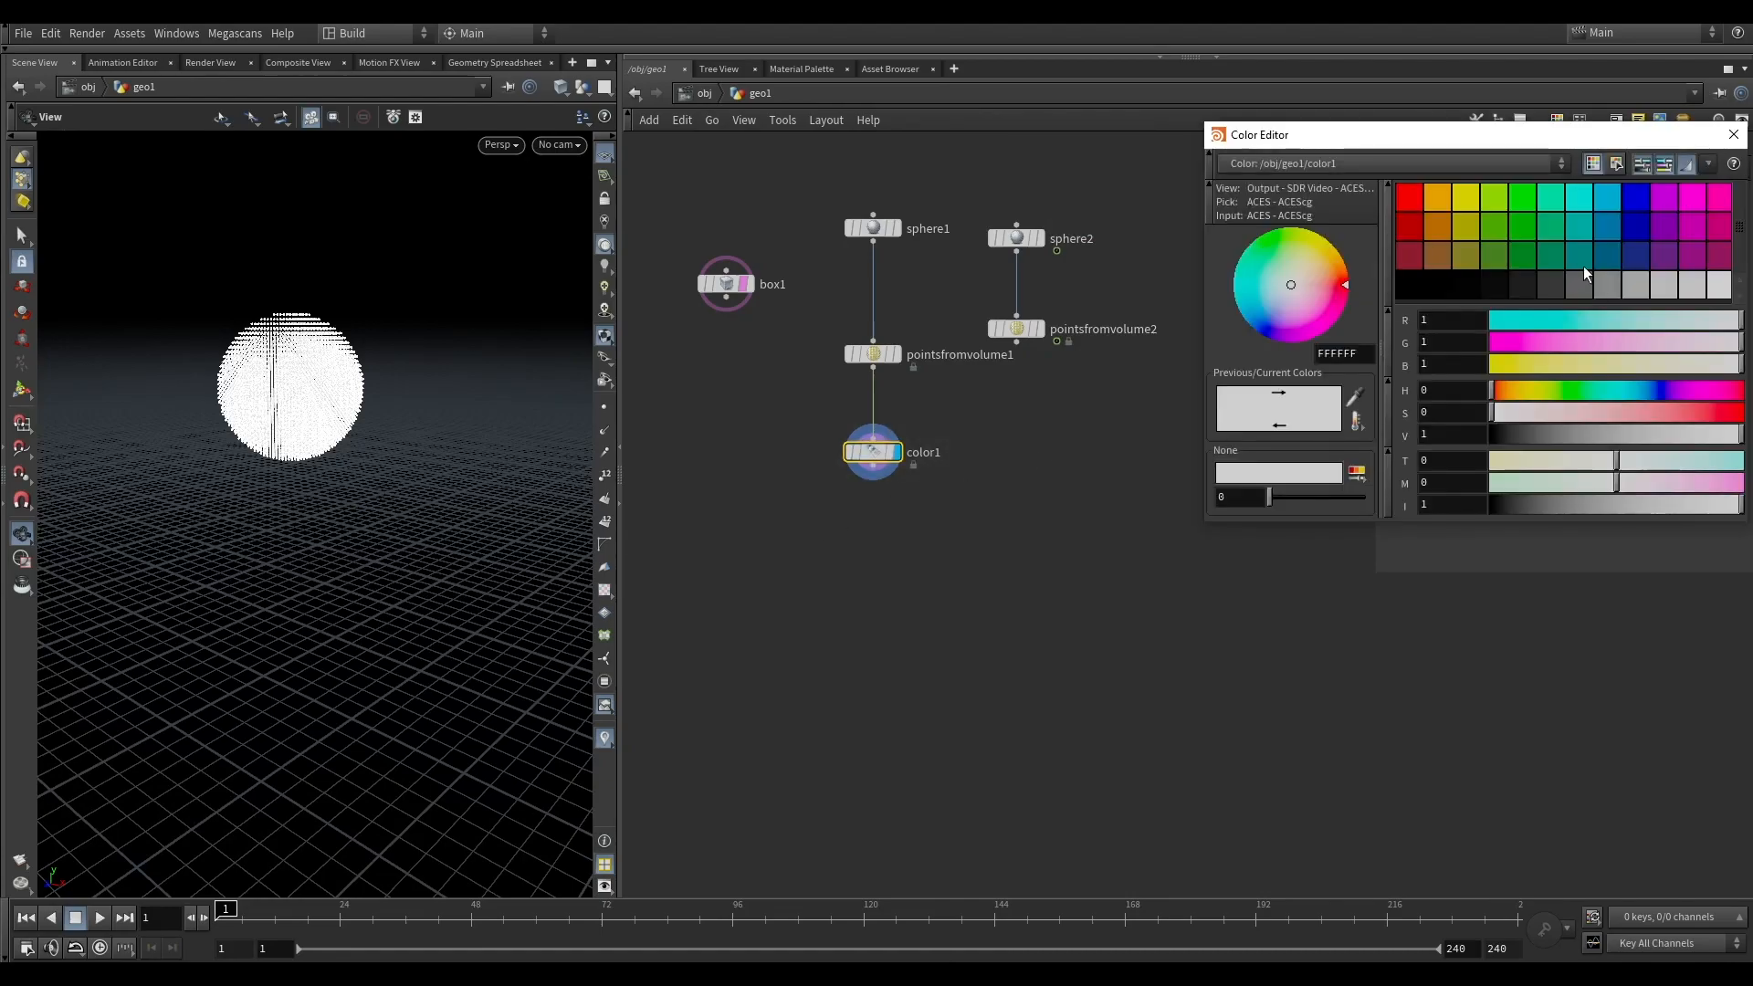
{"action": "left_click", "coordinate": [1444, 224]}
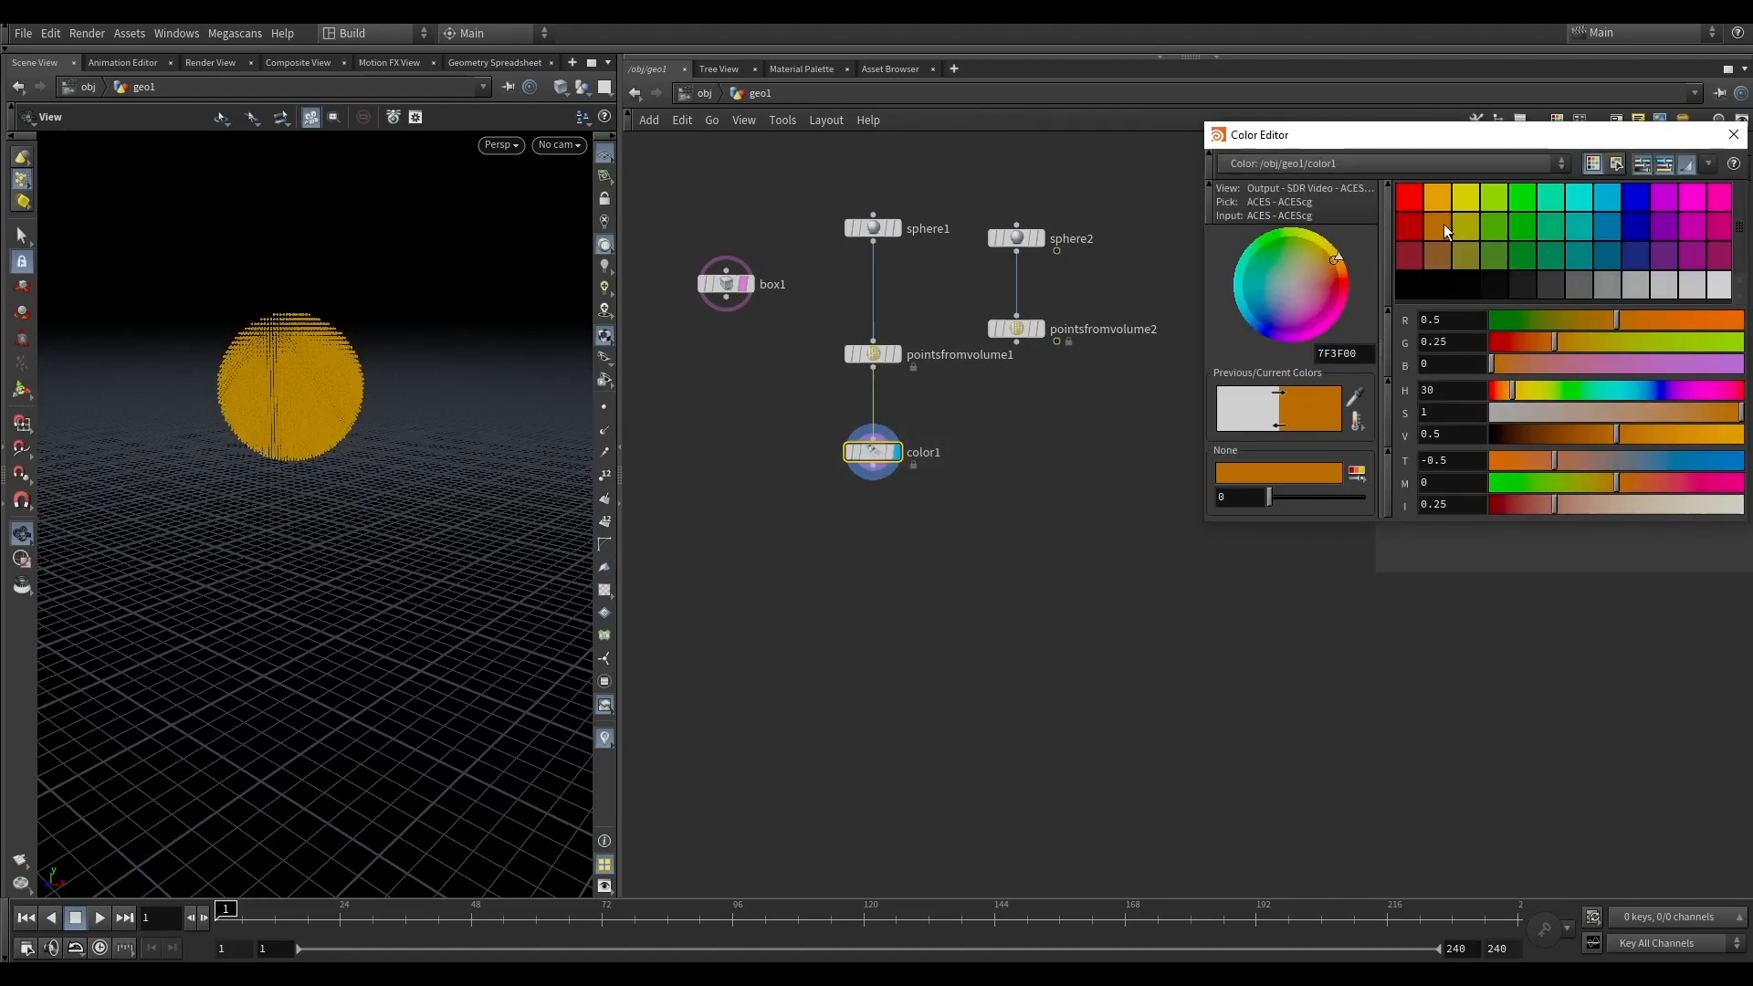
{"action": "left_click_drag", "start_coordinate": [1538, 336], "coordinate": [1695, 318]}
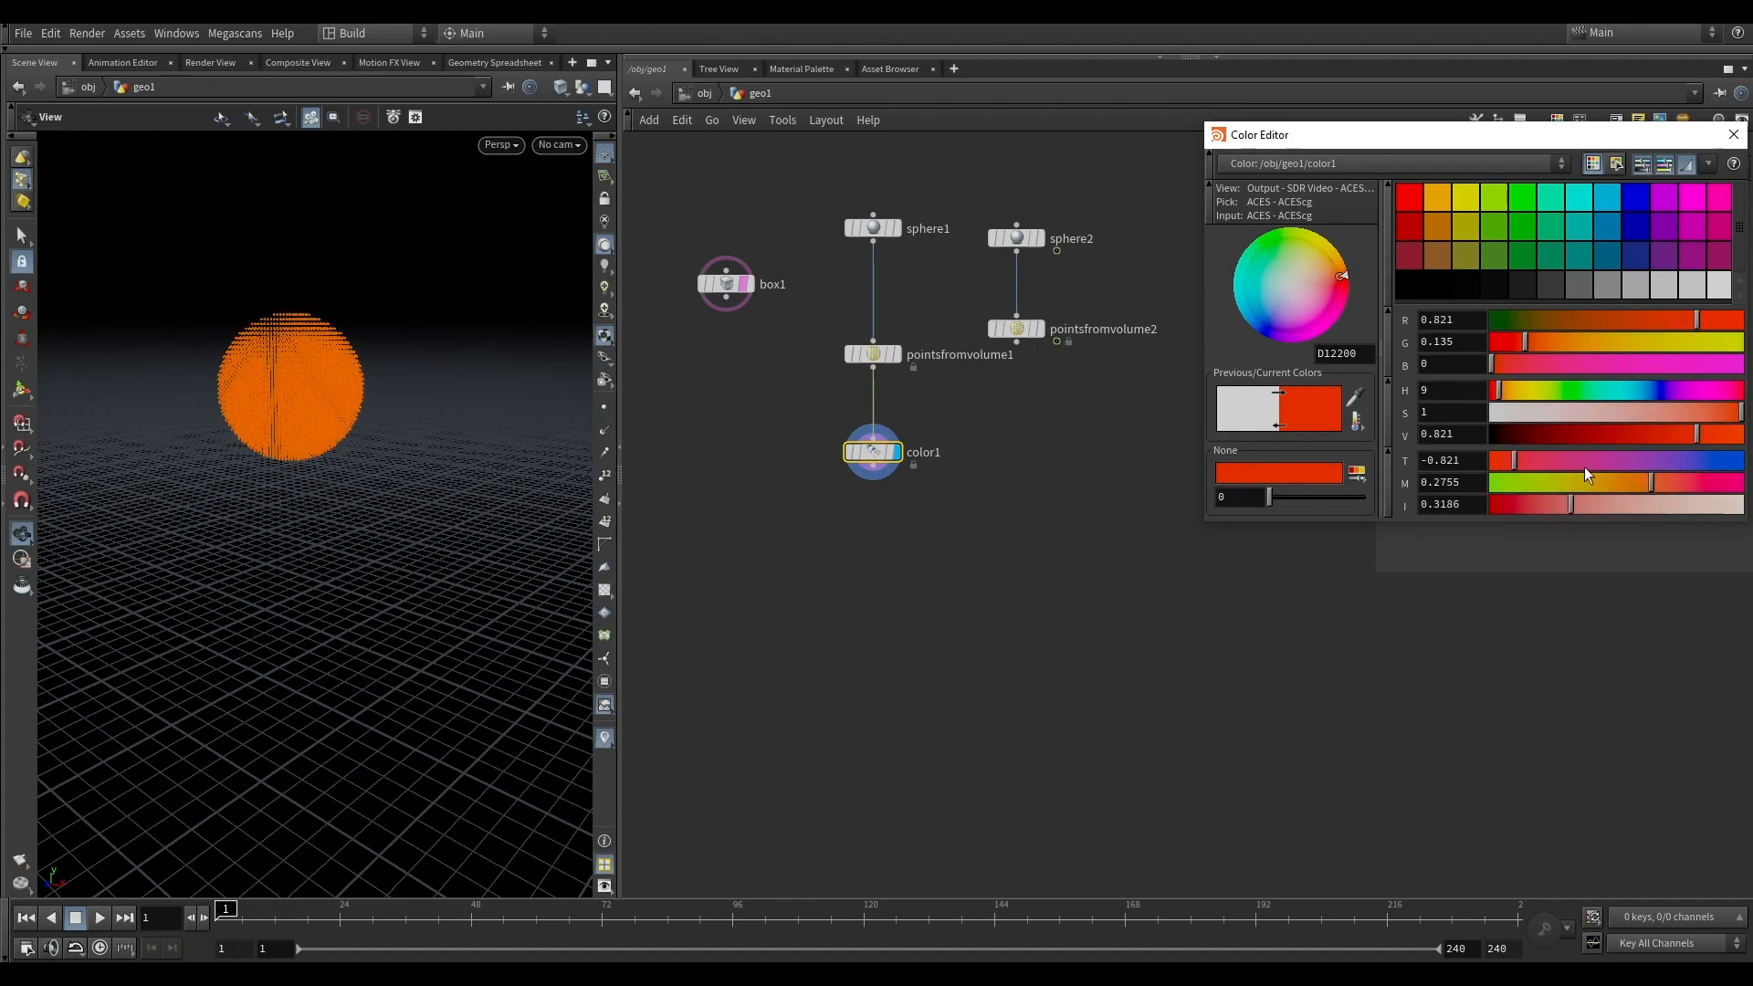
{"action": "left_click", "coordinate": [1733, 134]}
Step: Duplicate the Color node onto the smaller sphere's branch and set its color to blue, 0, 0.5, 1
{"action": "left_click_drag", "start_coordinate": [874, 452], "coordinate": [1014, 450], "text": "alt"}
{"action": "left_click_drag", "start_coordinate": [1017, 342], "coordinate": [1016, 441]}
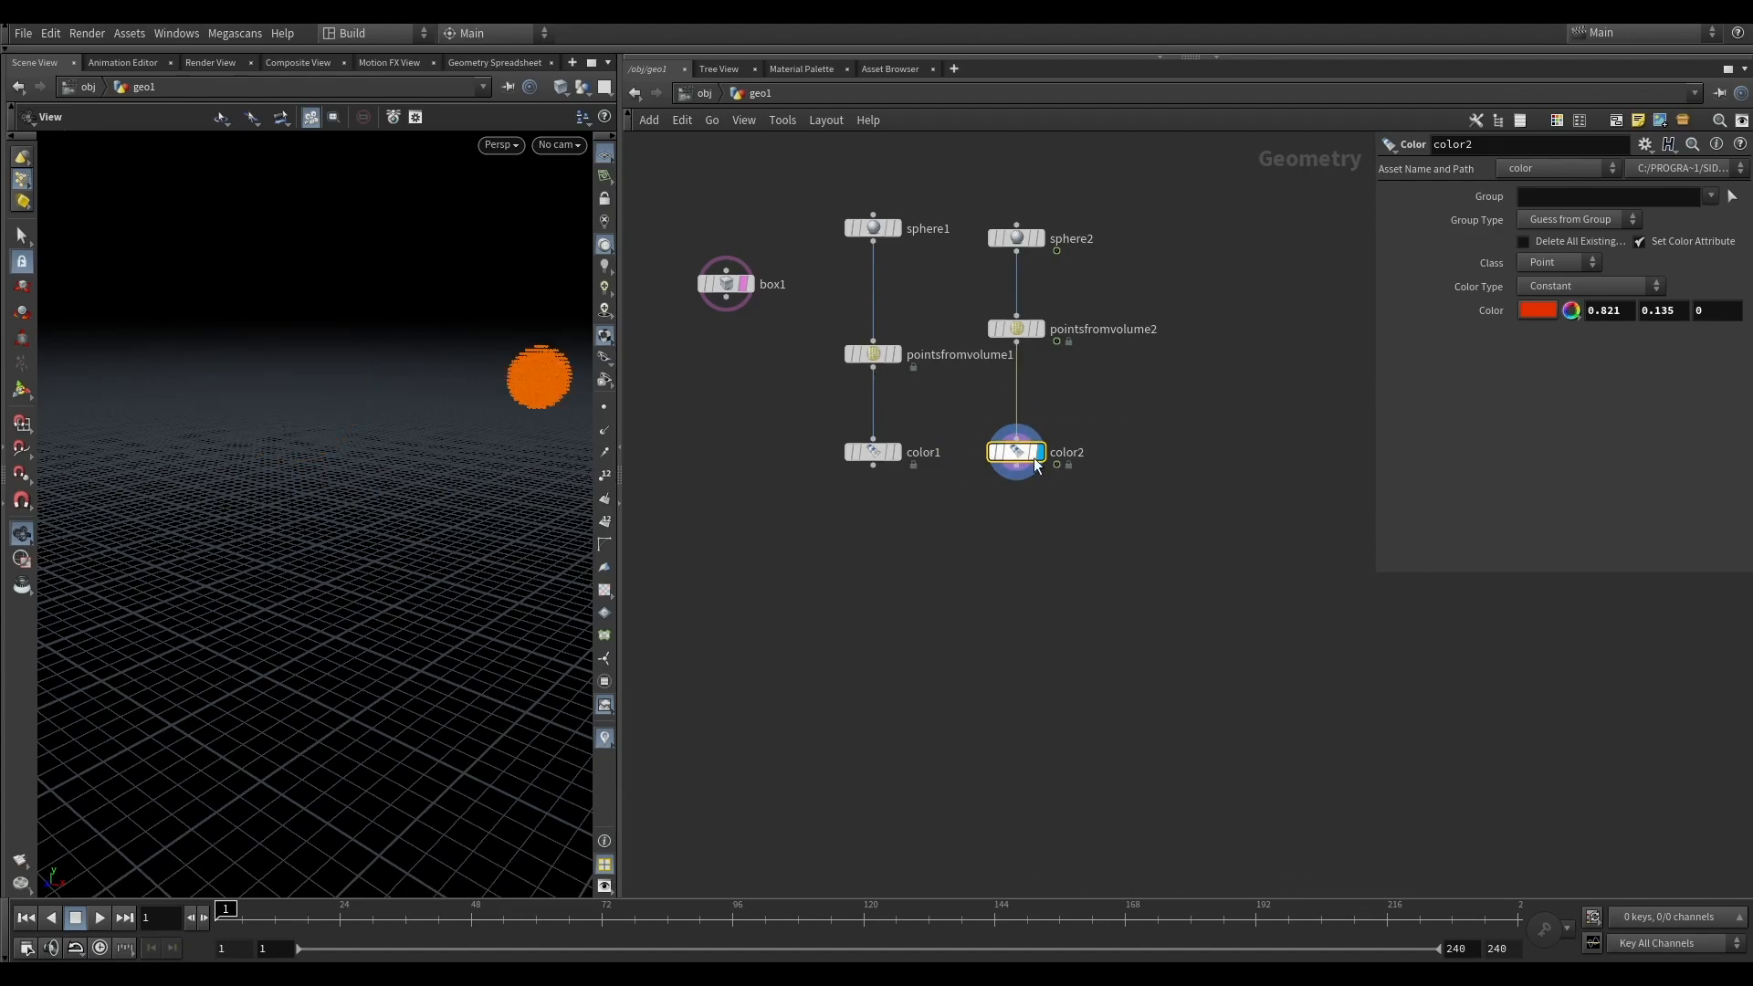
{"action": "left_click", "coordinate": [1571, 311]}
{"action": "left_click", "coordinate": [1582, 200]}
{"action": "left_click", "coordinate": [1610, 202]}
{"action": "left_click", "coordinate": [1591, 236]}
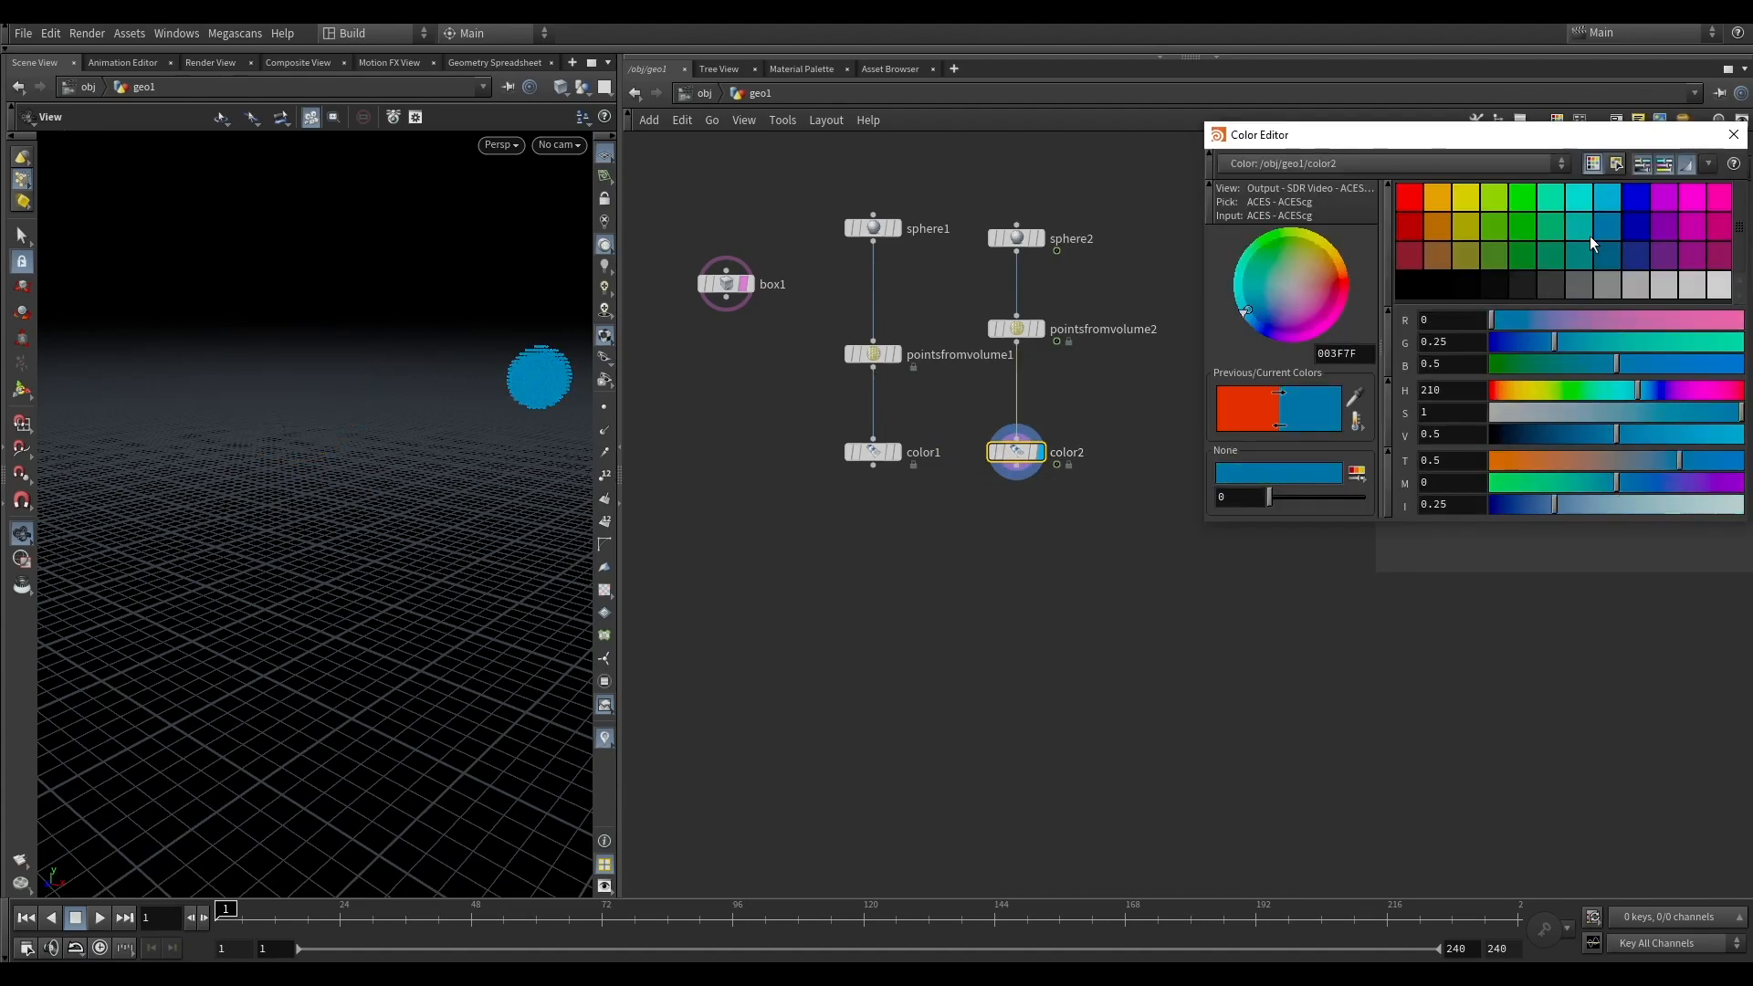
{"action": "left_click", "coordinate": [1607, 208]}
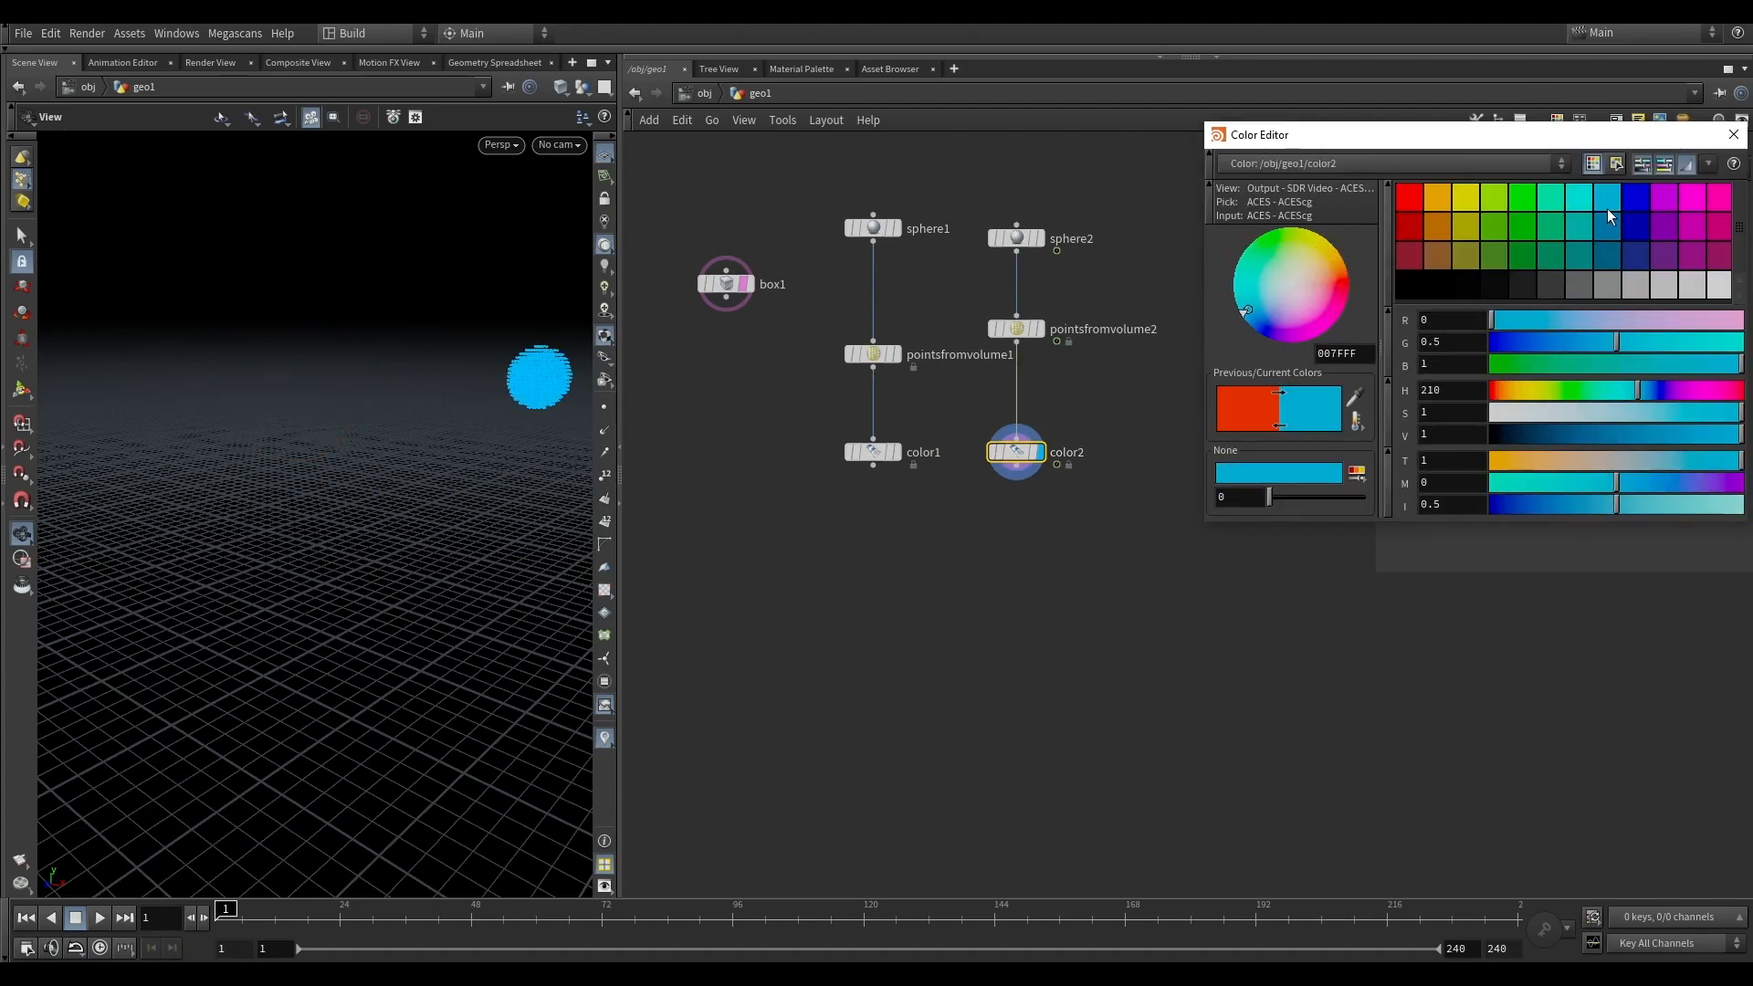
{"action": "left_click", "coordinate": [1733, 135]}
Step: Add an Attribute Create node below the larger sphere's Color node and display it
{"action": "scroll", "coordinate": [1005, 489], "scroll_direction": "down", "scroll_amount": 1}
{"action": "middle_click_drag", "start_coordinate": [1004, 493], "coordinate": [1048, 368]}
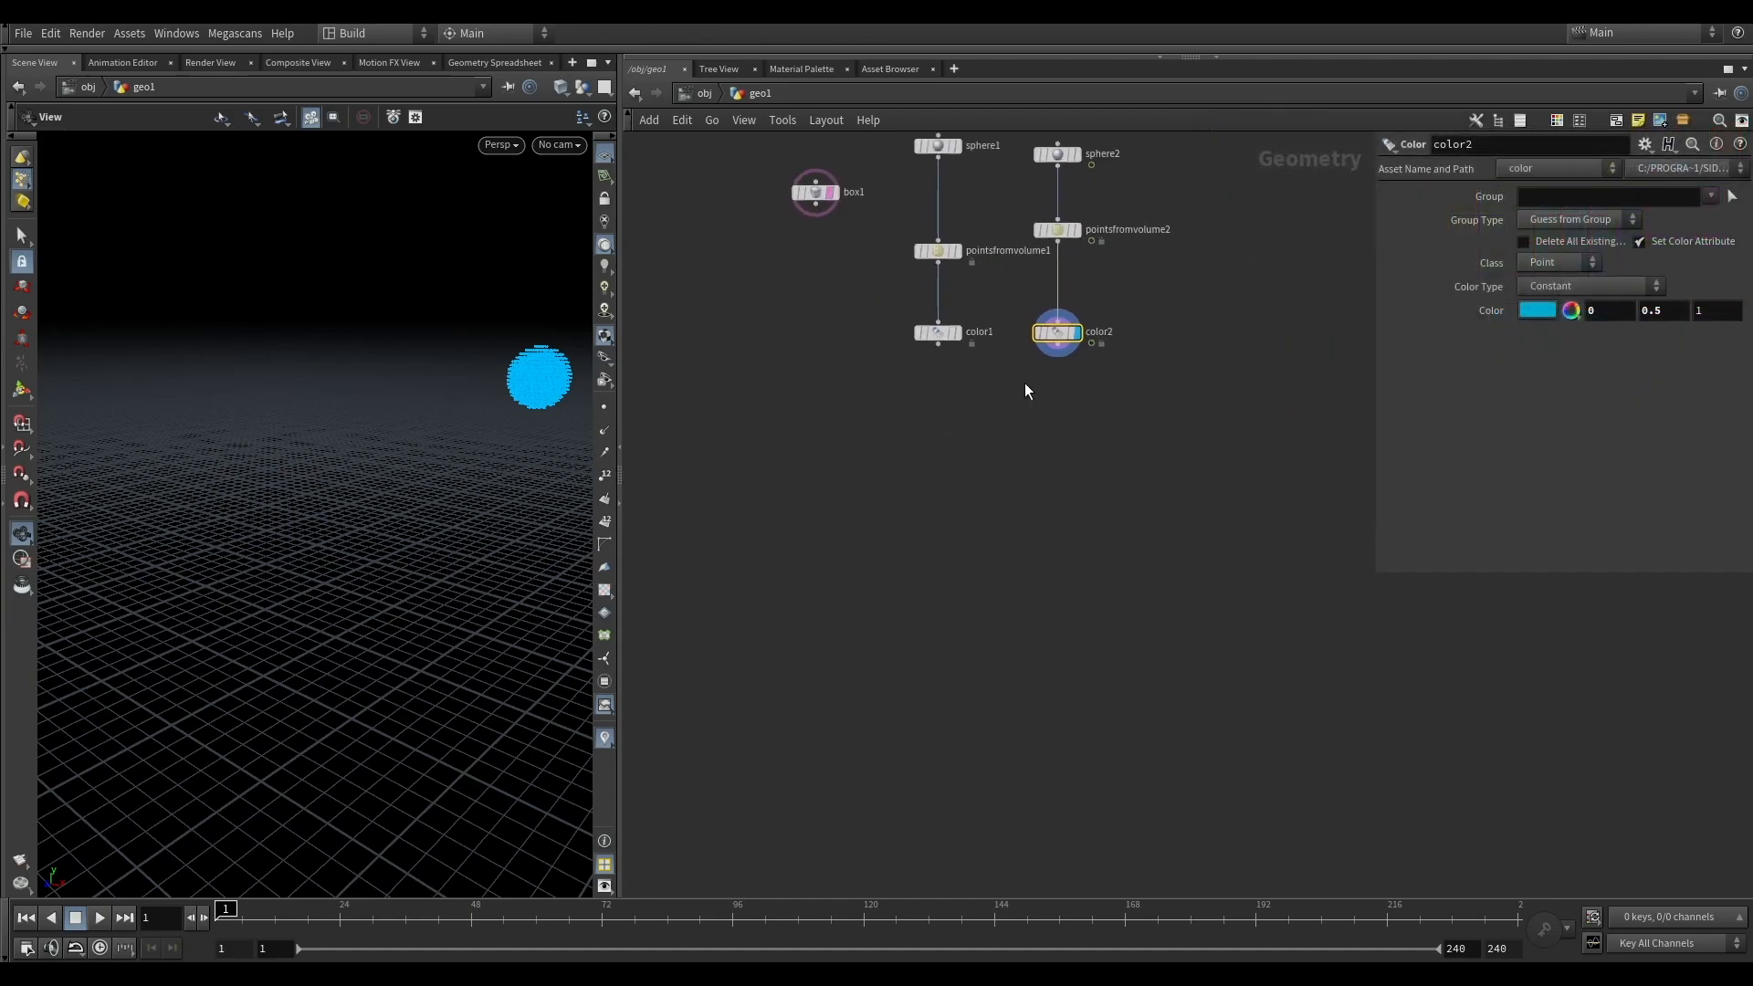
{"action": "left_click_drag", "start_coordinate": [939, 411], "coordinate": [860, 311]}
{"action": "left_click", "coordinate": [1058, 332]}
{"action": "left_click_drag", "start_coordinate": [1155, 391], "coordinate": [1023, 307]}
{"action": "left_click_drag", "start_coordinate": [961, 398], "coordinate": [864, 295]}
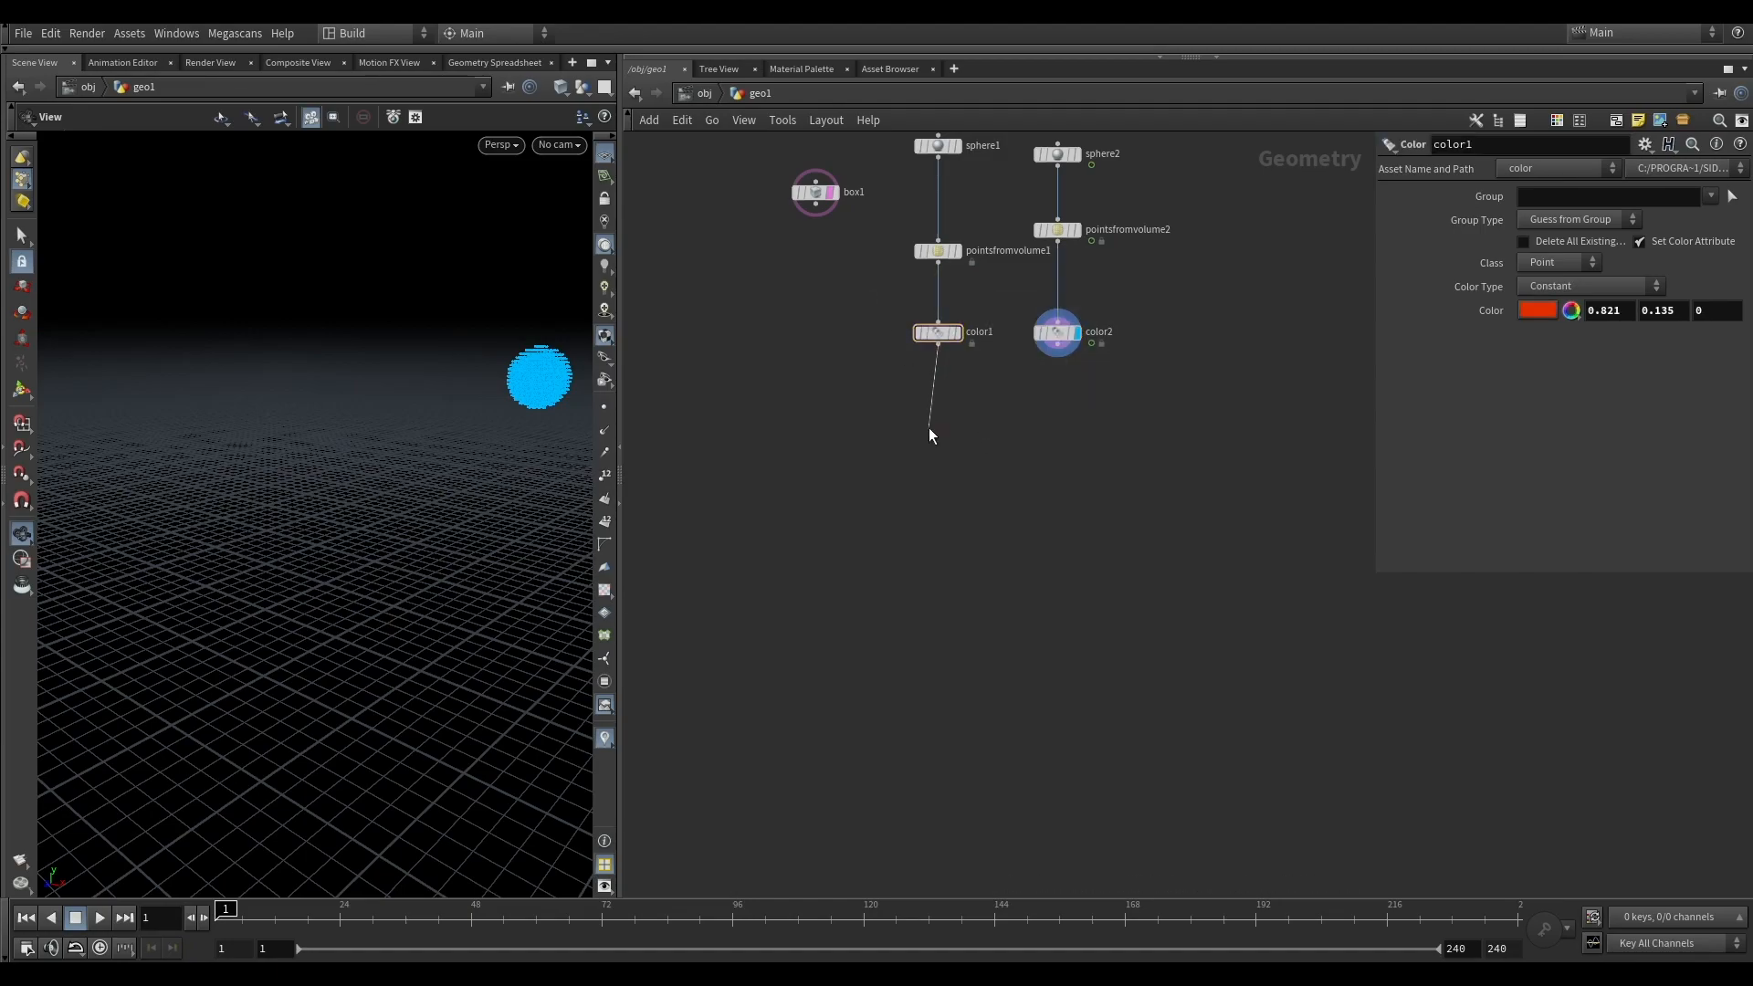
{"action": "key", "text": "Tab"}
{"action": "type", "text": "att"}
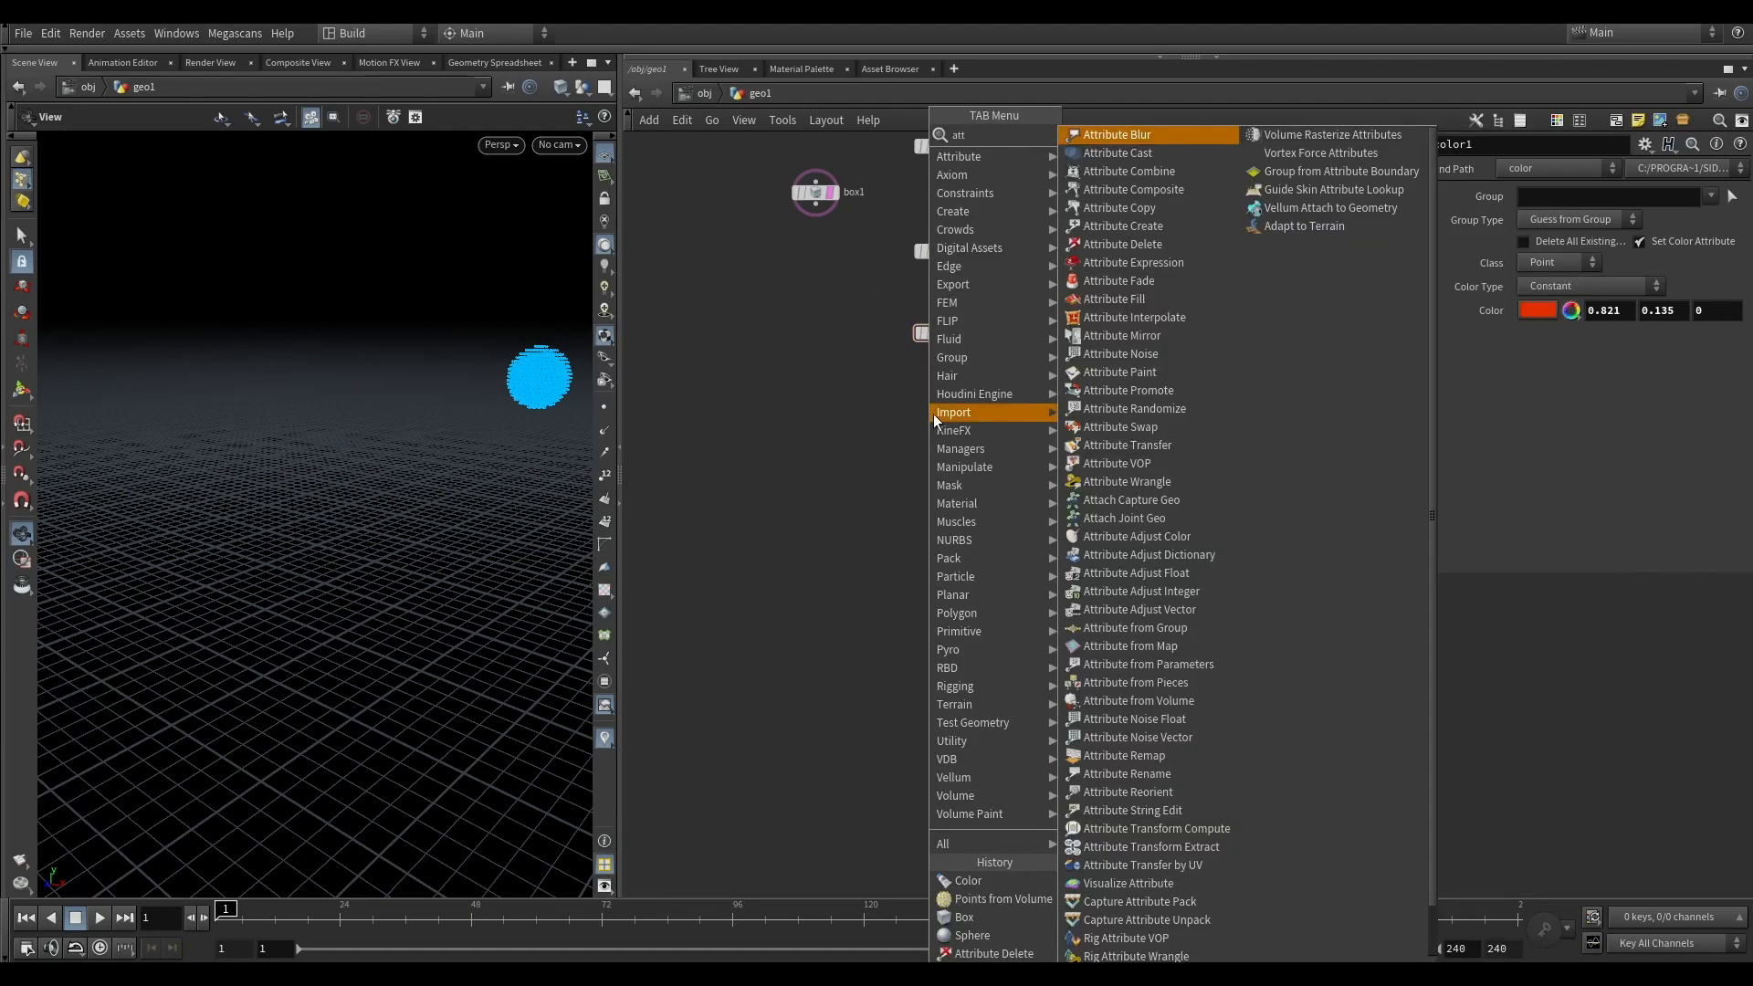
{"action": "type", "text": " cre"}
{"action": "left_click", "coordinate": [1129, 129]}
{"action": "left_click", "coordinate": [932, 425]}
{"action": "left_click_drag", "start_coordinate": [935, 431], "coordinate": [944, 420]}
Step: Name the larger sphere's new attribute density and set its value to 500
{"action": "left_click", "coordinate": [1617, 289]}
{"action": "type", "text": "density"}
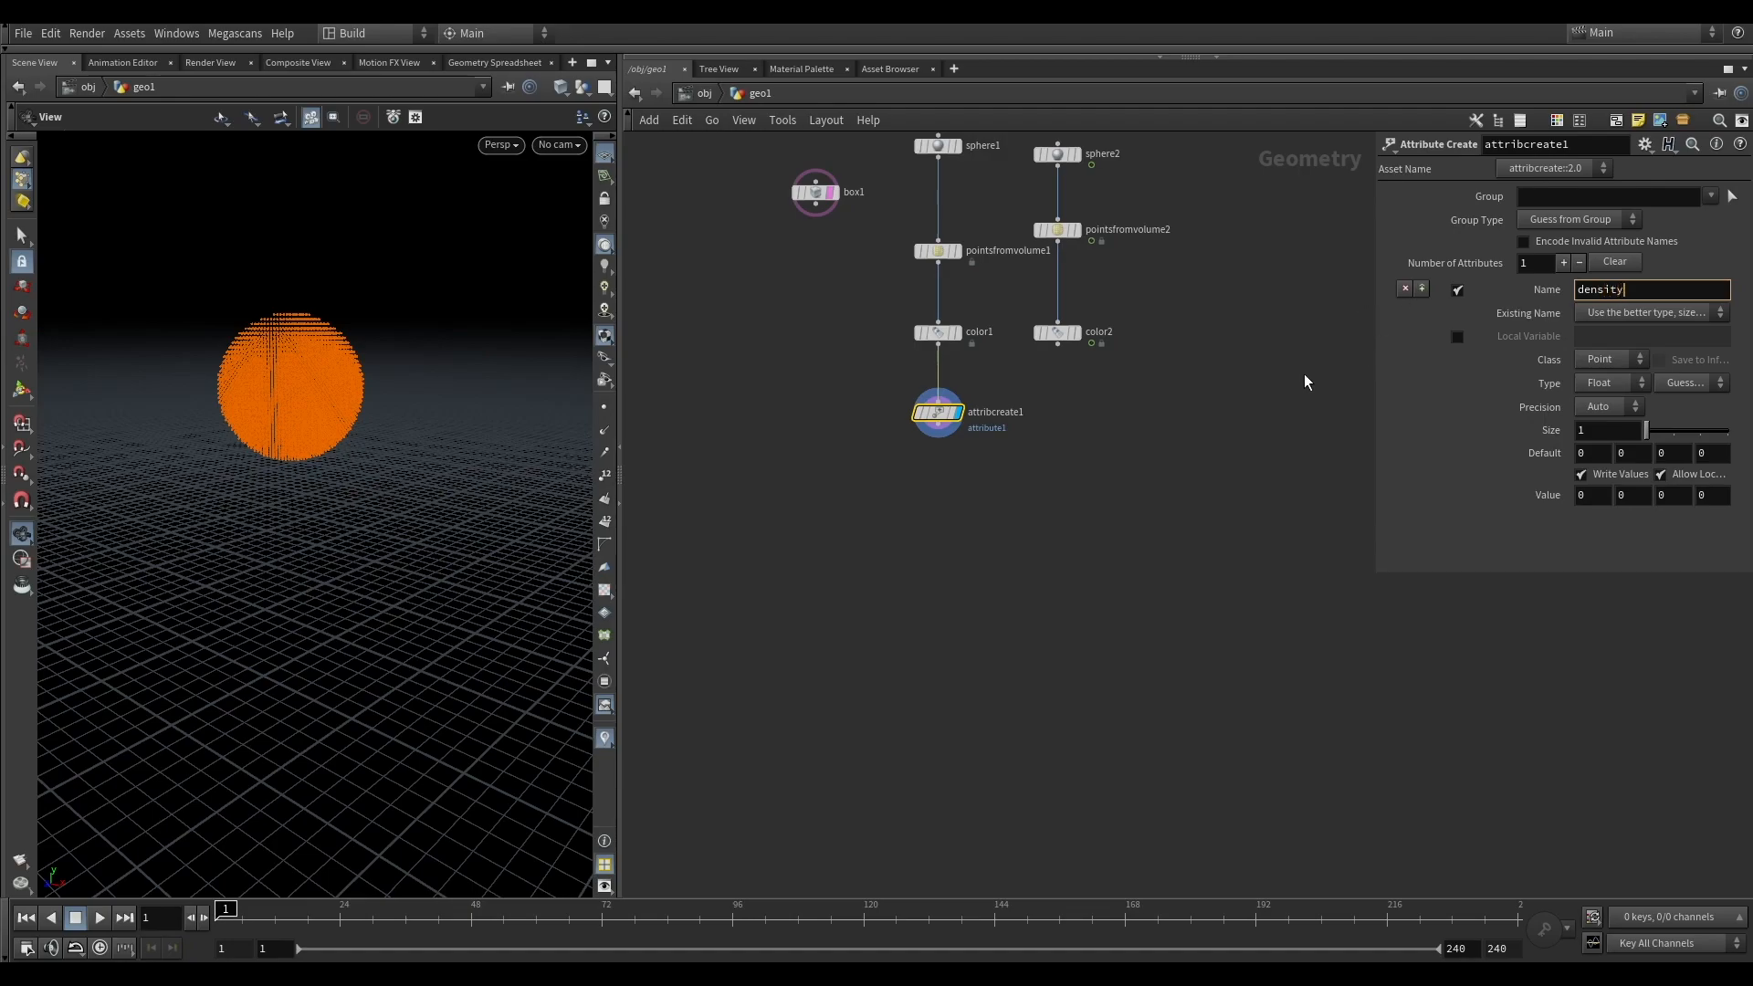
{"action": "key", "text": "Return"}
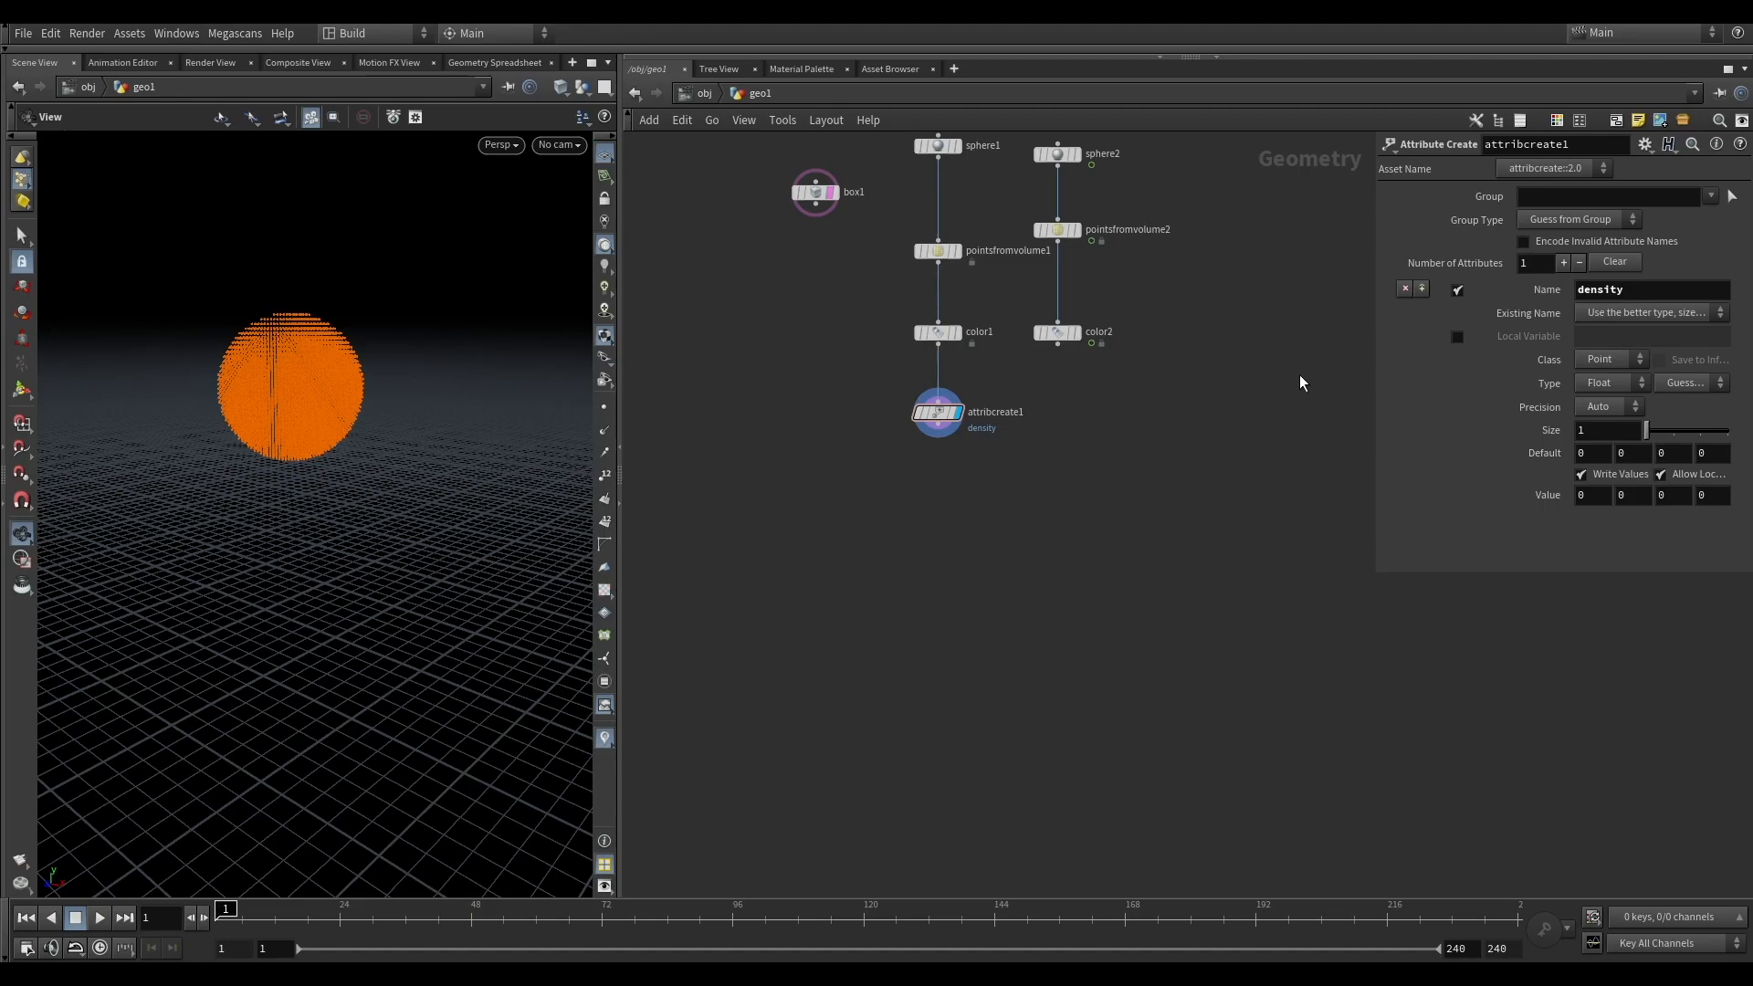
{"action": "left_click", "coordinate": [1612, 502]}
{"action": "type", "text": "500"}
{"action": "key", "text": "Return"}
Step: Duplicate the density attribute node onto the smaller sphere's branch and set its value to 650
{"action": "left_click_drag", "start_coordinate": [939, 413], "coordinate": [1051, 411], "text": "alt"}
{"action": "left_click_drag", "start_coordinate": [1052, 426], "coordinate": [1062, 422]}
{"action": "type", "text": "650"}
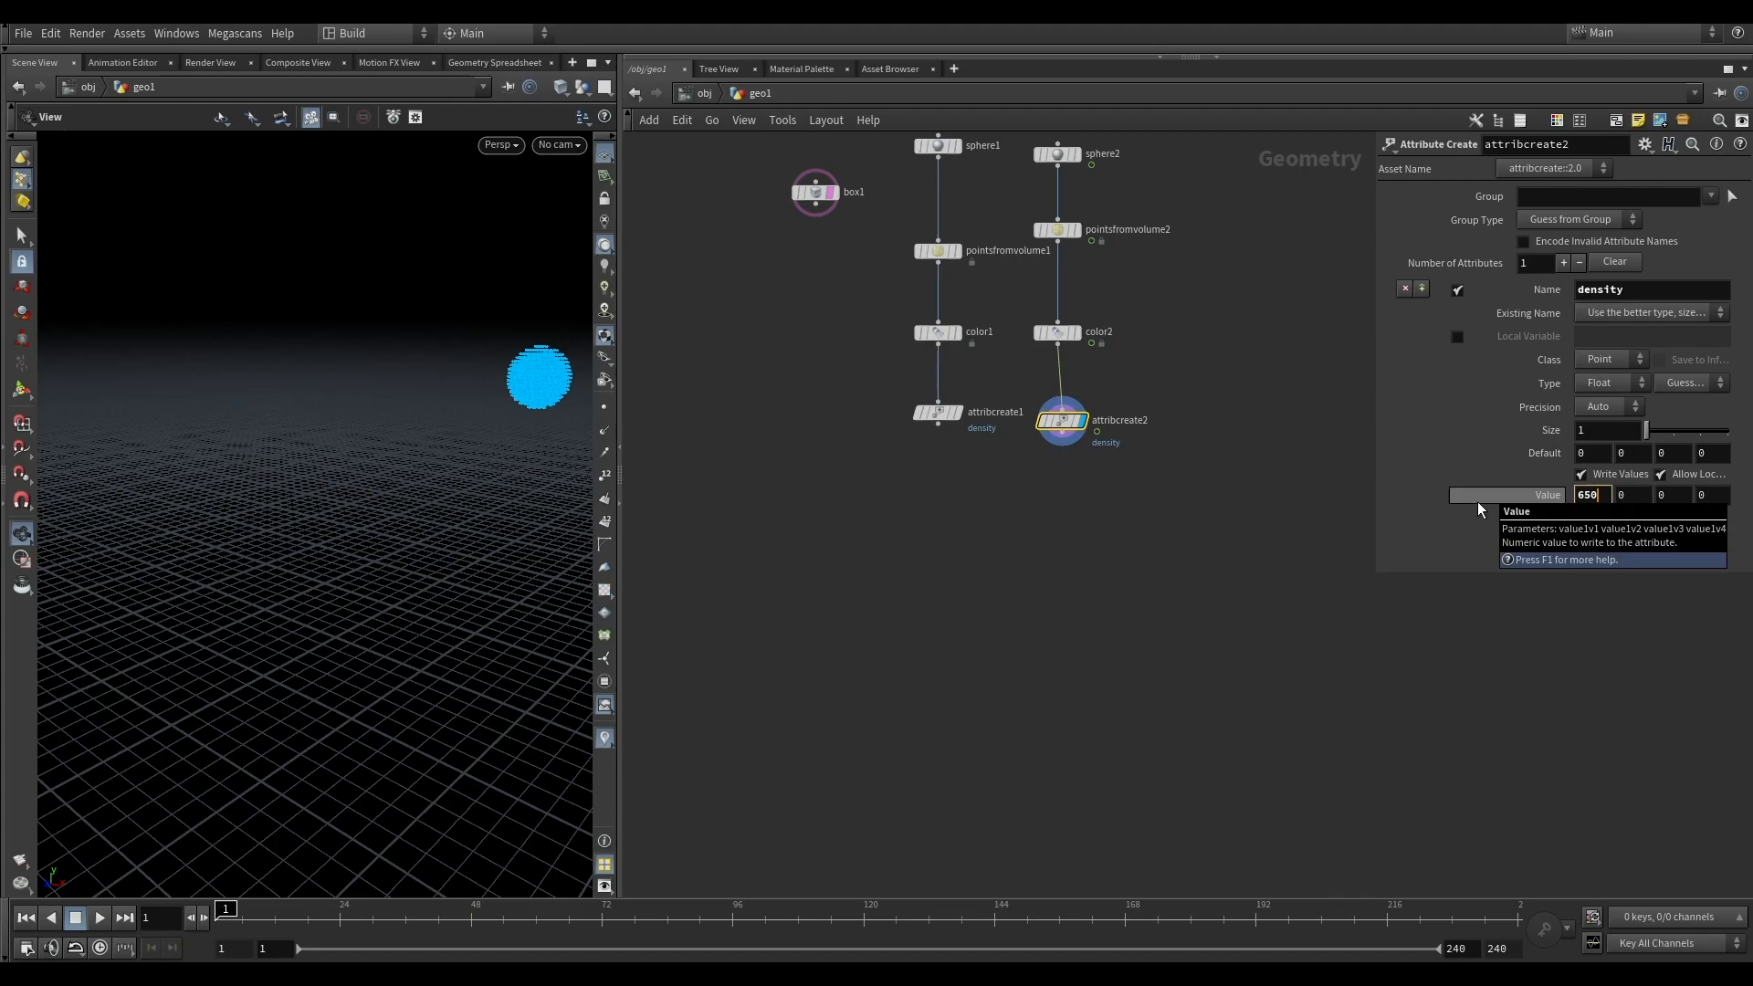
{"action": "key", "text": "Return"}
{"action": "left_click_drag", "start_coordinate": [1061, 425], "coordinate": [1056, 411]}
{"action": "left_click", "coordinate": [938, 412]}
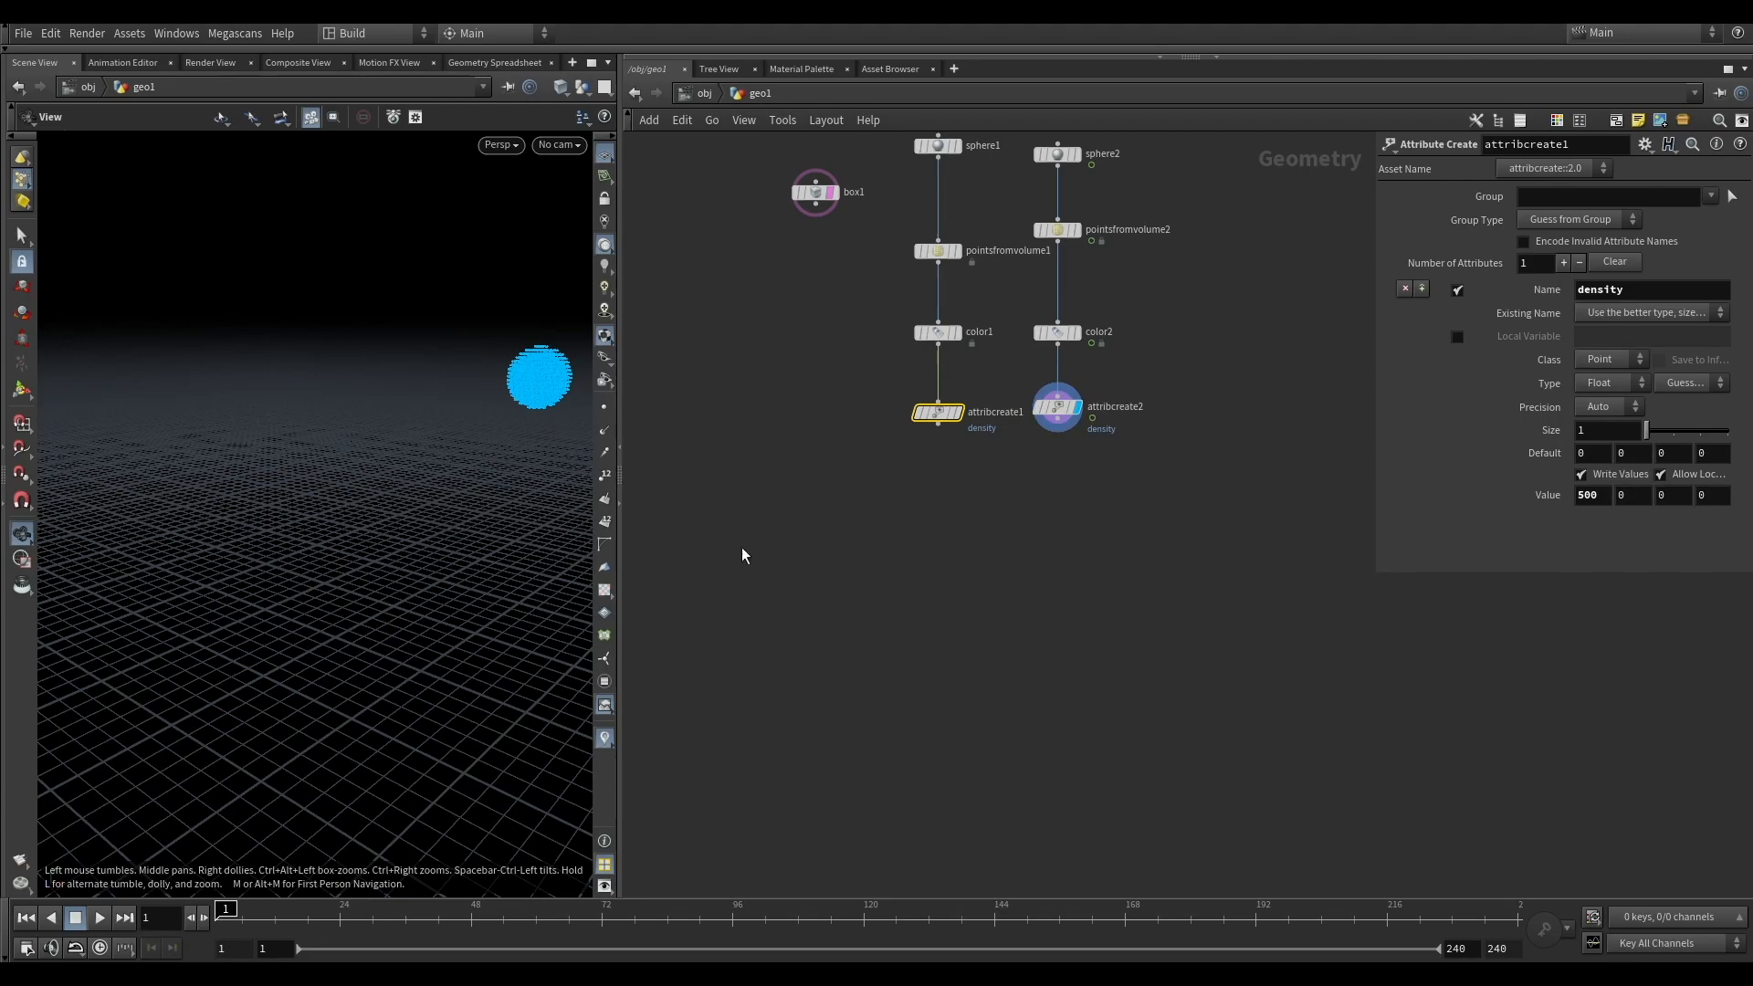
Step: Merge the two density attribute branches with a Merge node and display the combined points
{"action": "middle_click_drag", "start_coordinate": [1115, 493], "coordinate": [1081, 454]}
{"action": "key", "text": "Tab"}
{"action": "type", "text": "mer"}
{"action": "left_click", "coordinate": [1129, 137]}
{"action": "left_click", "coordinate": [1000, 489]}
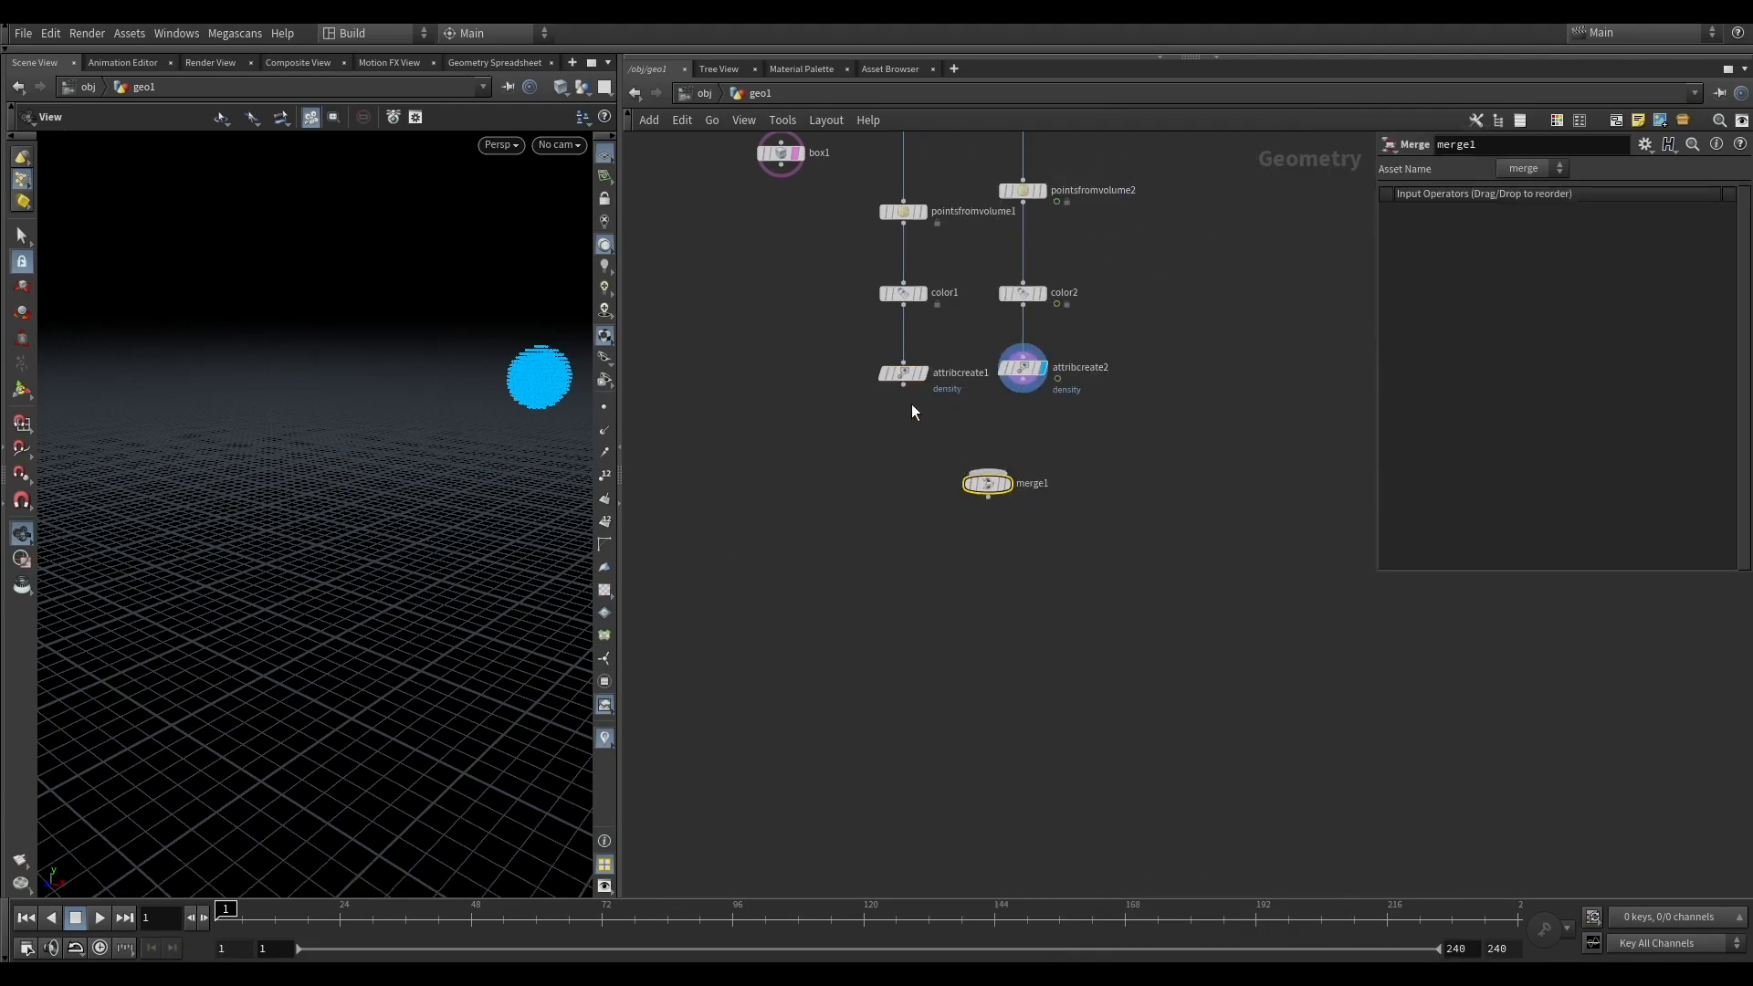
{"action": "left_click_drag", "start_coordinate": [1022, 395], "coordinate": [988, 473]}
{"action": "left_click", "coordinate": [1022, 368]}
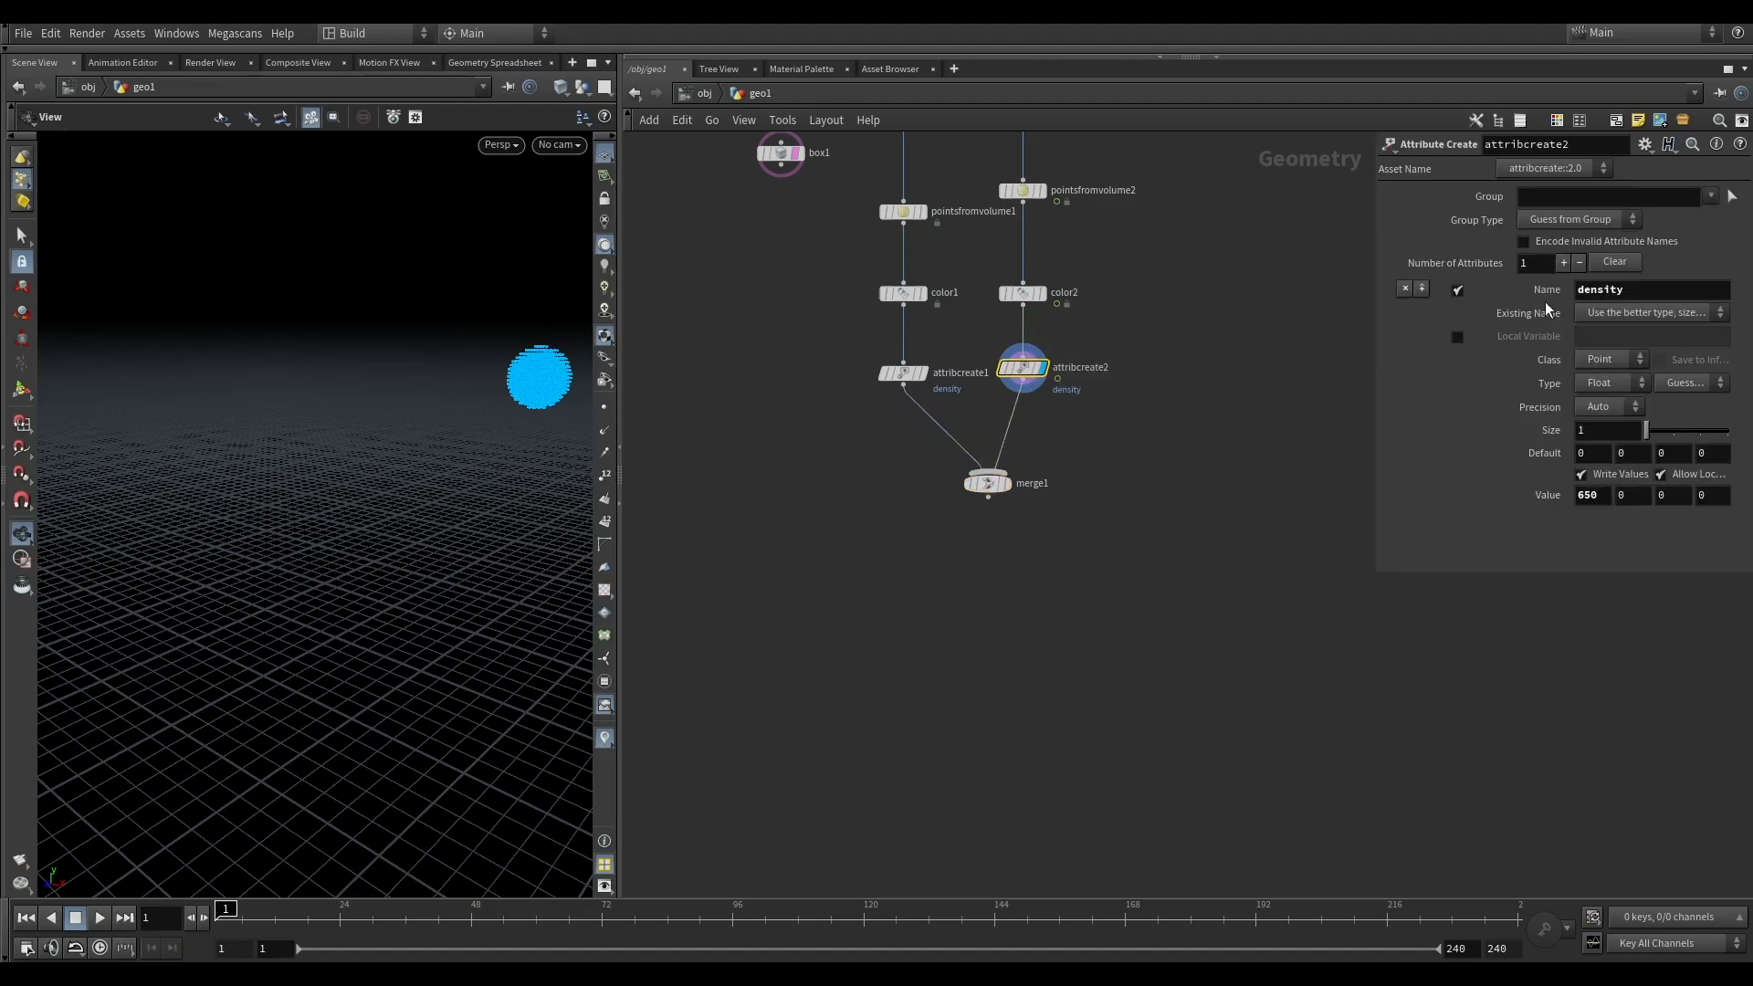
{"action": "left_click", "coordinate": [984, 489]}
{"action": "left_click", "coordinate": [1011, 484]}
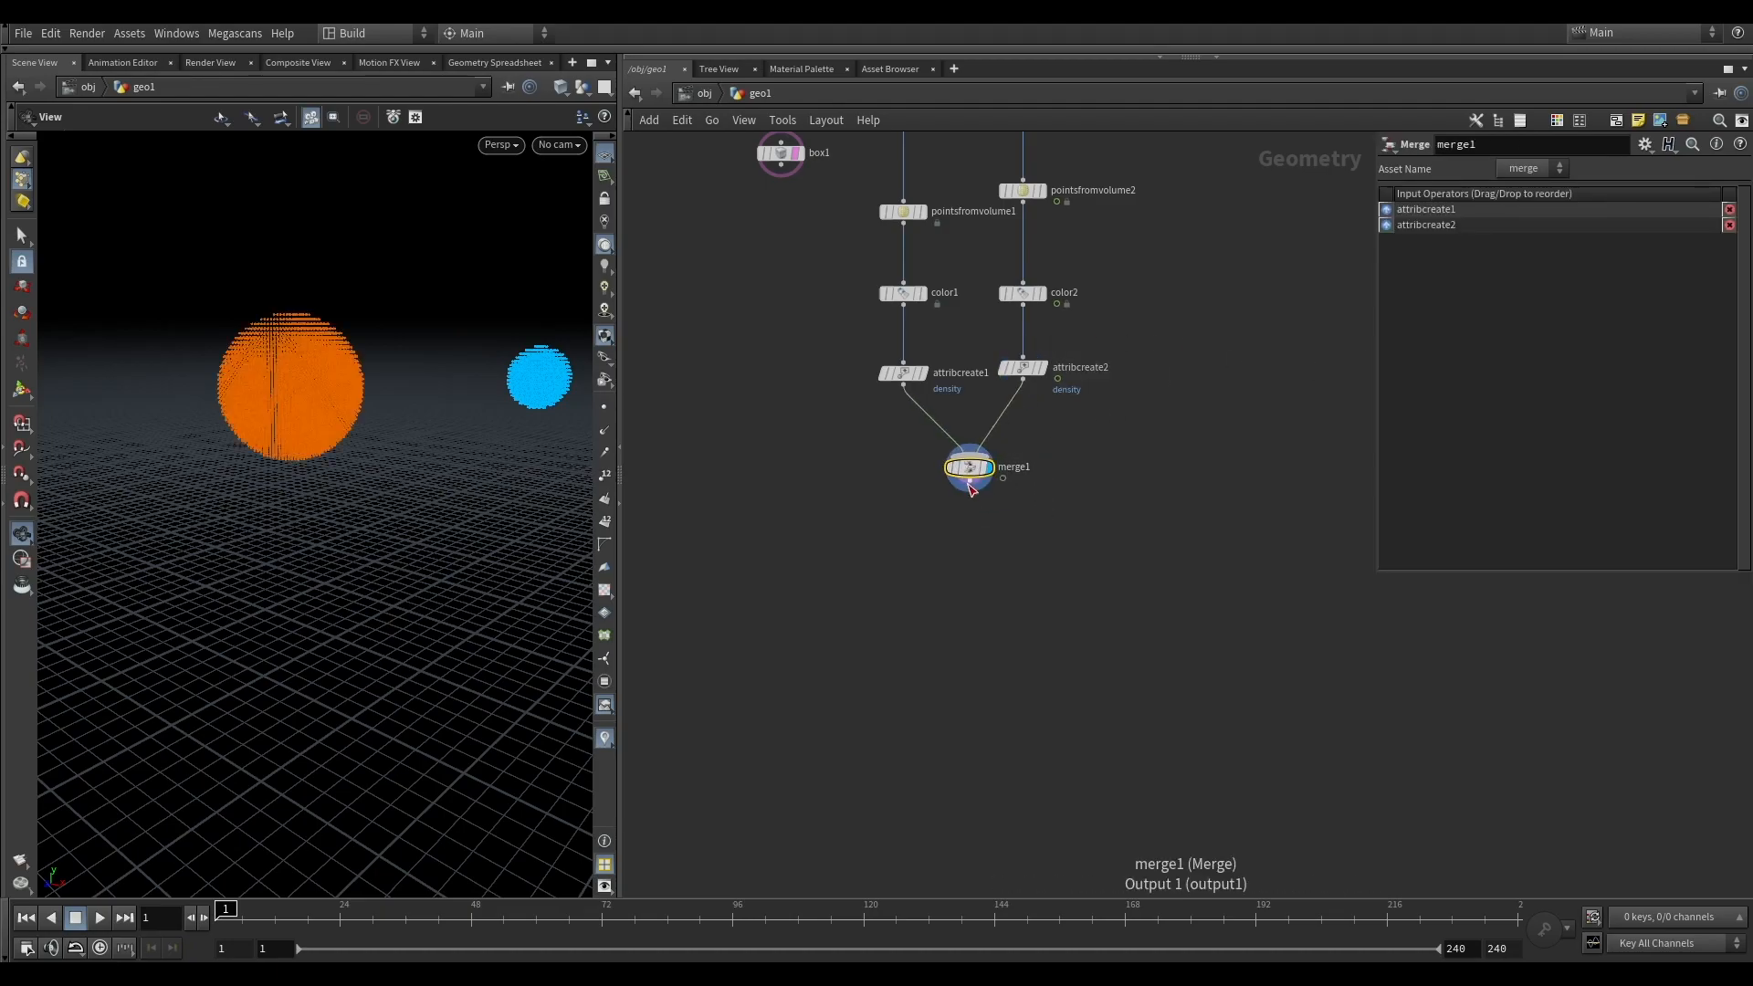
Step: Add a Null after the Merge node, display it, and rename it out_source
{"action": "key", "text": "Tab"}
{"action": "type", "text": "null"}
{"action": "key", "text": "Return"}
{"action": "left_click", "coordinate": [988, 553]}
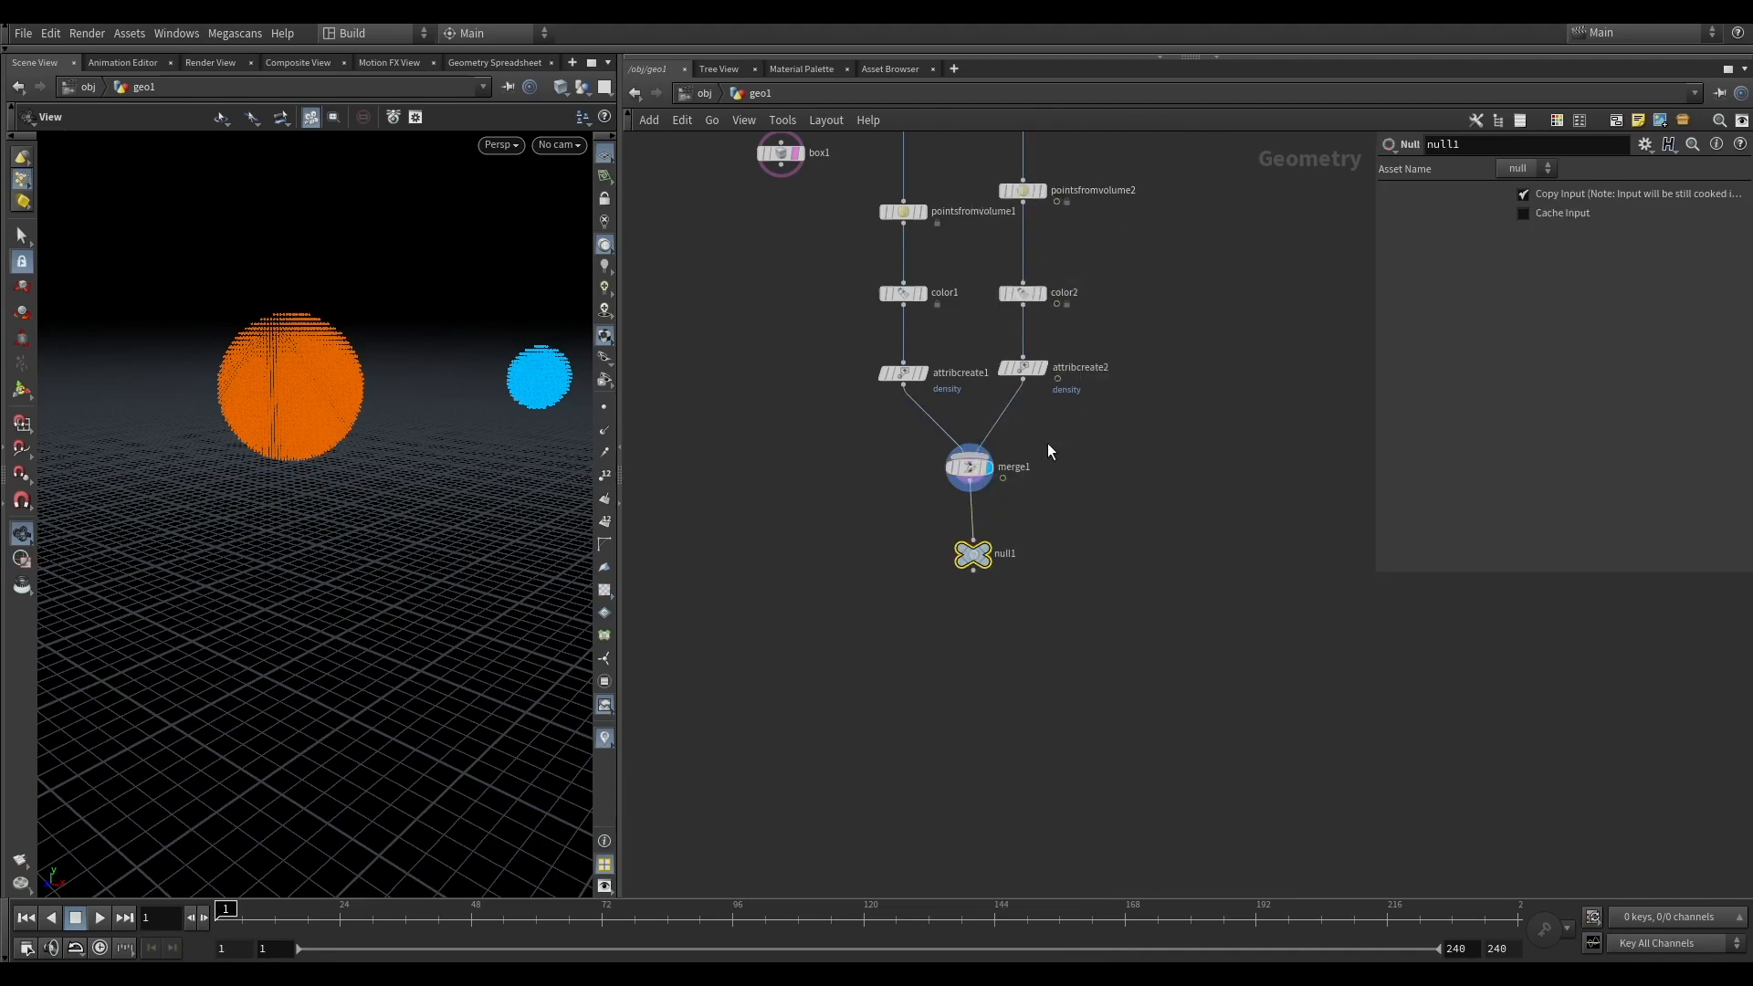
{"action": "left_click", "coordinate": [990, 554]}
{"action": "left_click_drag", "start_coordinate": [1038, 556], "coordinate": [907, 562]}
{"action": "type", "text": "out_source"}
{"action": "key", "text": "Return"}
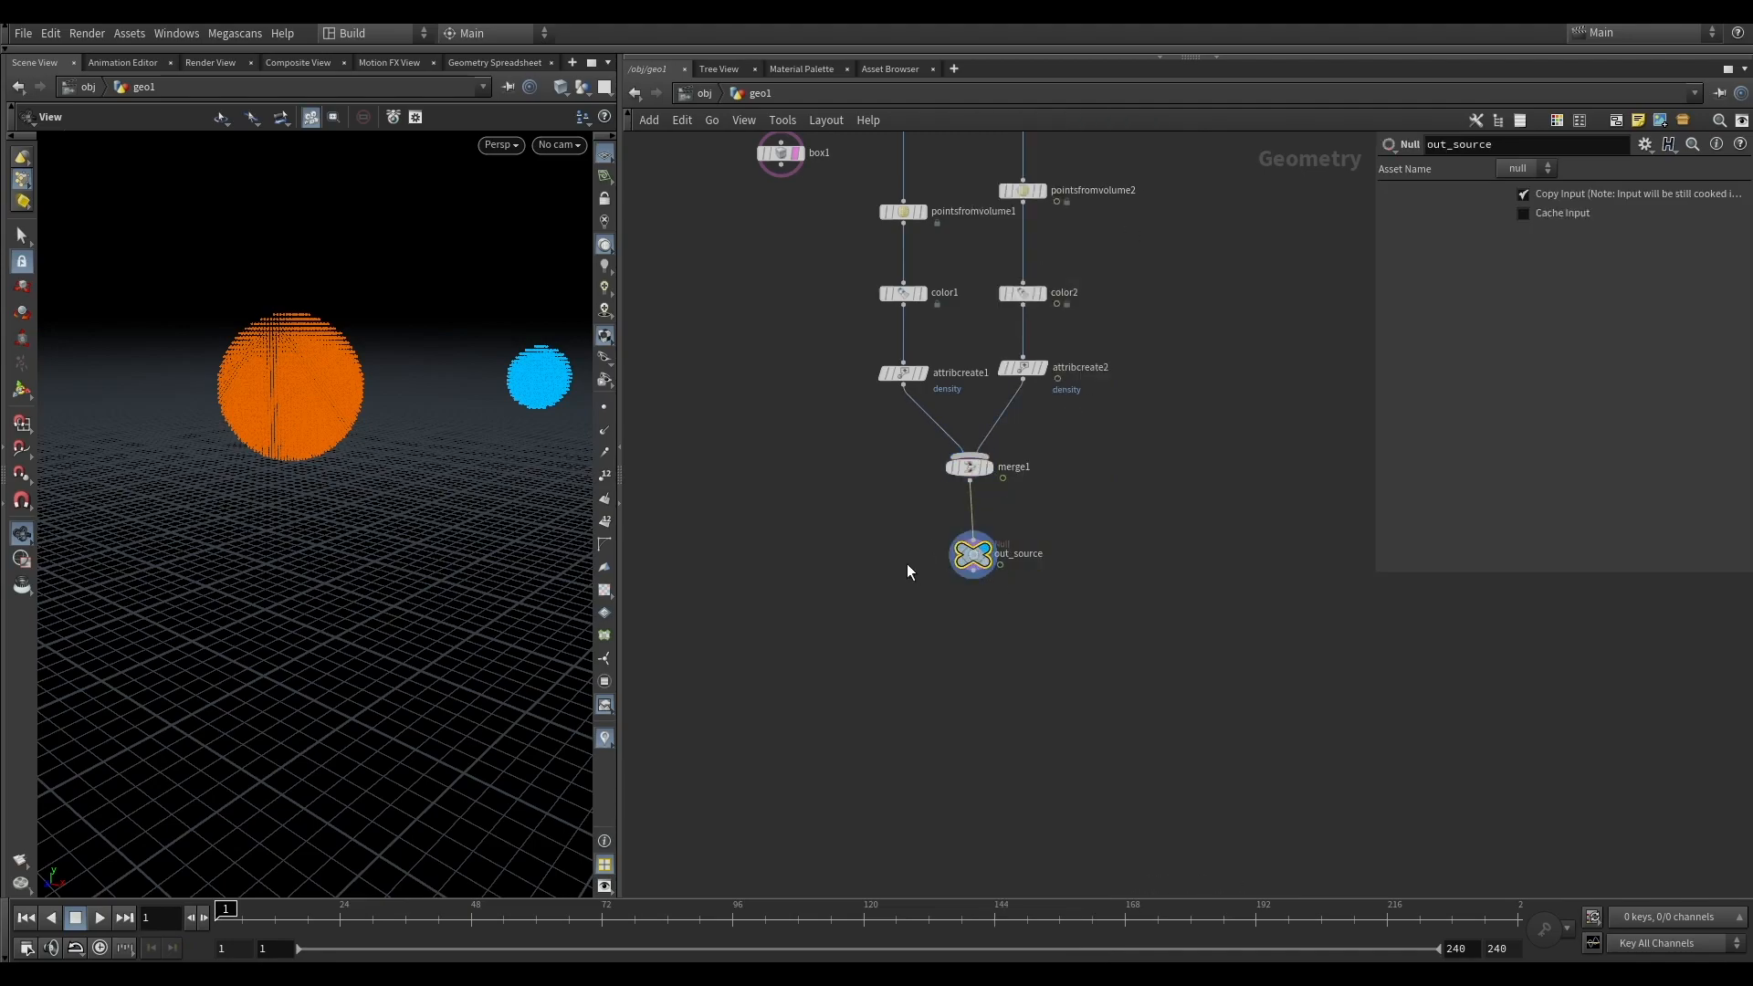
Step: Add a DOP Network node below out_source and open its dynamics network
{"action": "scroll", "coordinate": [907, 562], "scroll_direction": "down", "scroll_amount": 3}
{"action": "scroll", "coordinate": [940, 632], "scroll_direction": "up", "scroll_amount": 3}
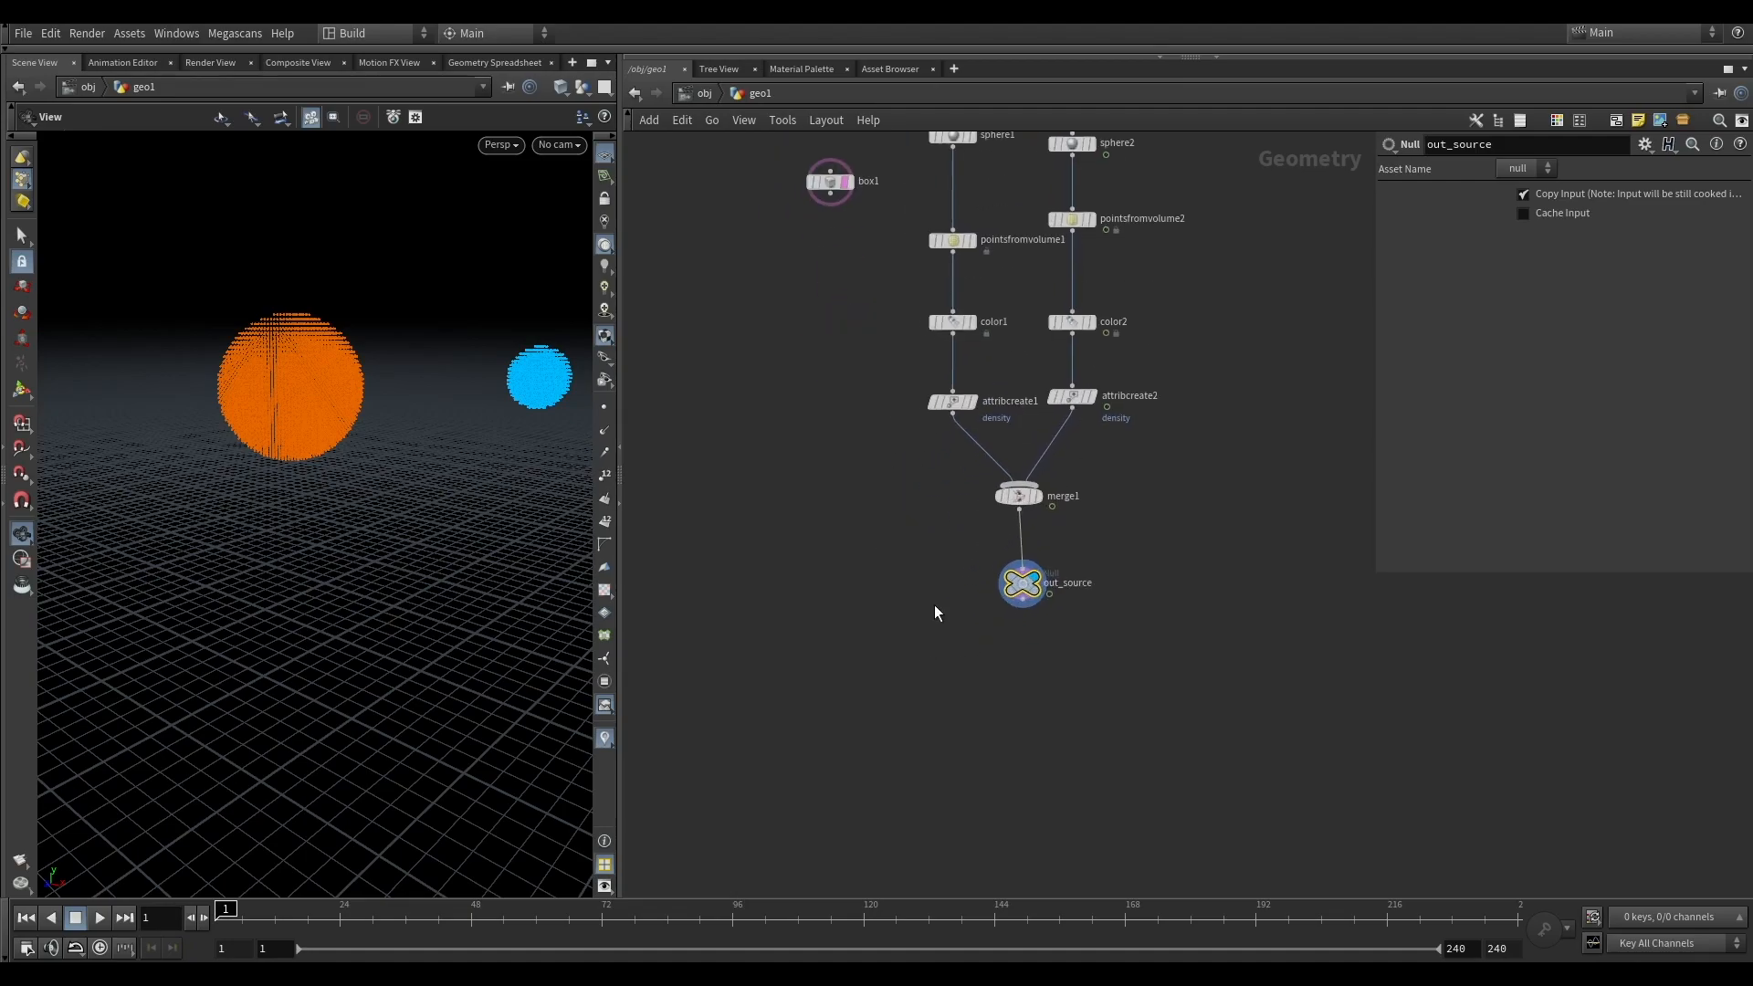
{"action": "key", "text": "Tab"}
{"action": "type", "text": "do"}
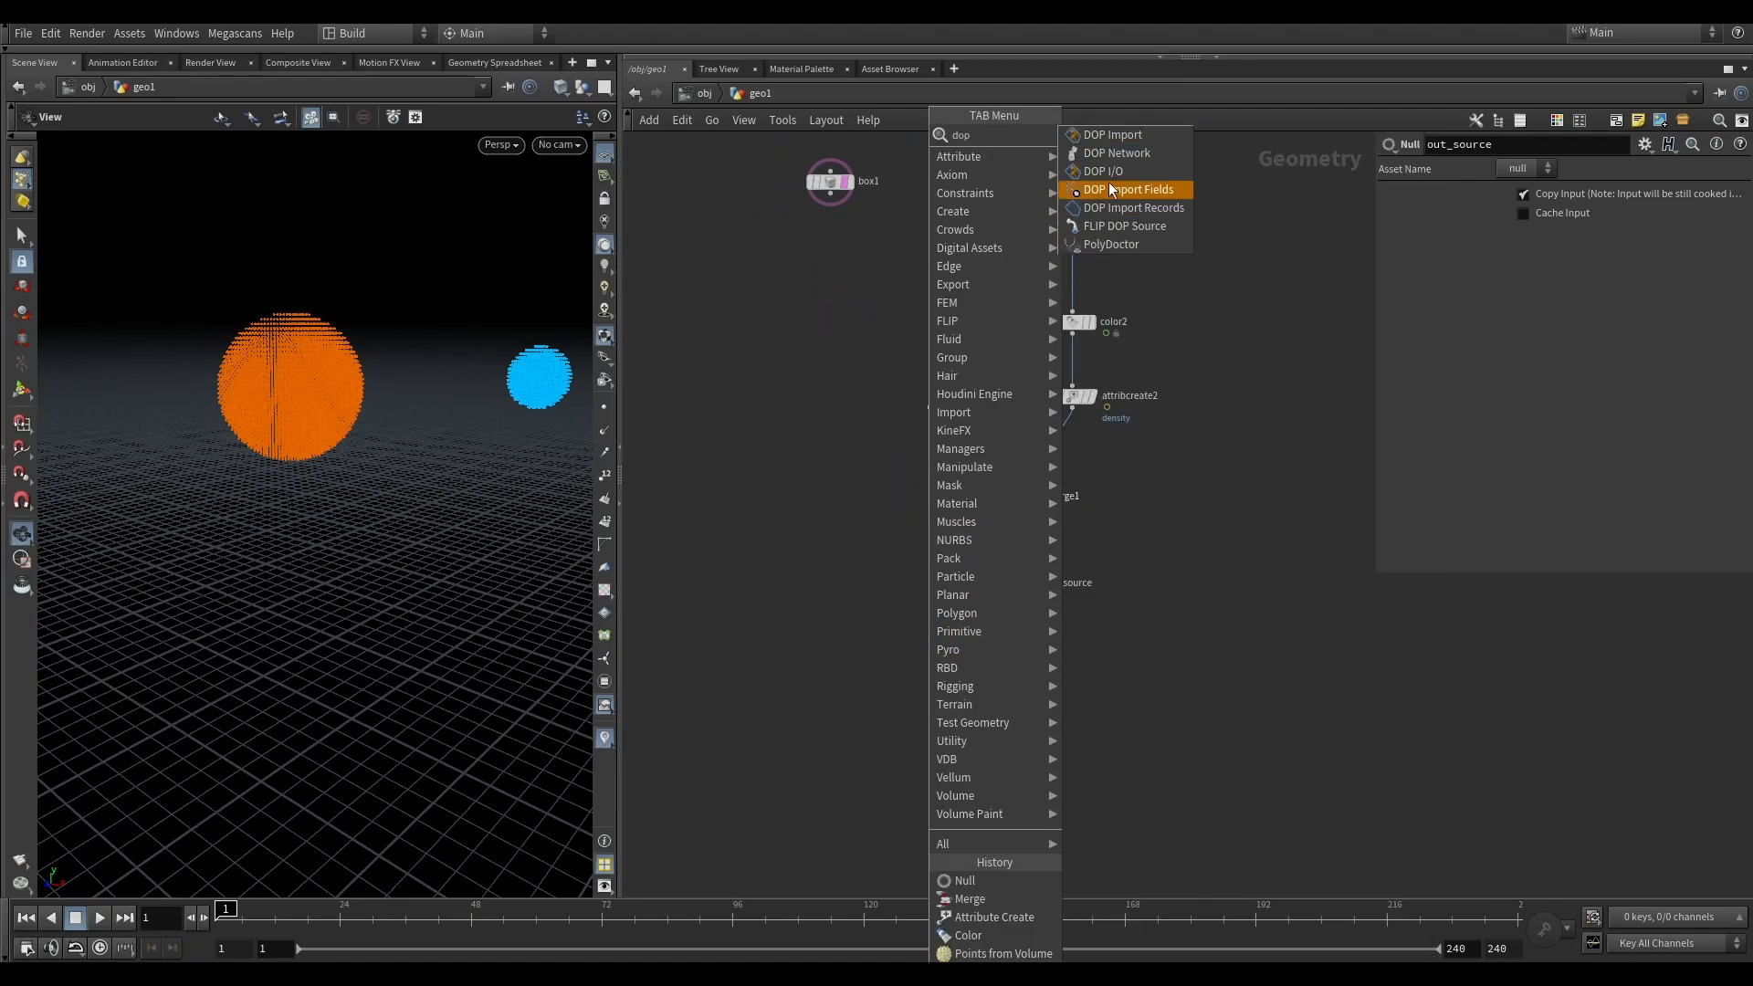
{"action": "left_click", "coordinate": [1116, 153]}
{"action": "left_click", "coordinate": [967, 663]}
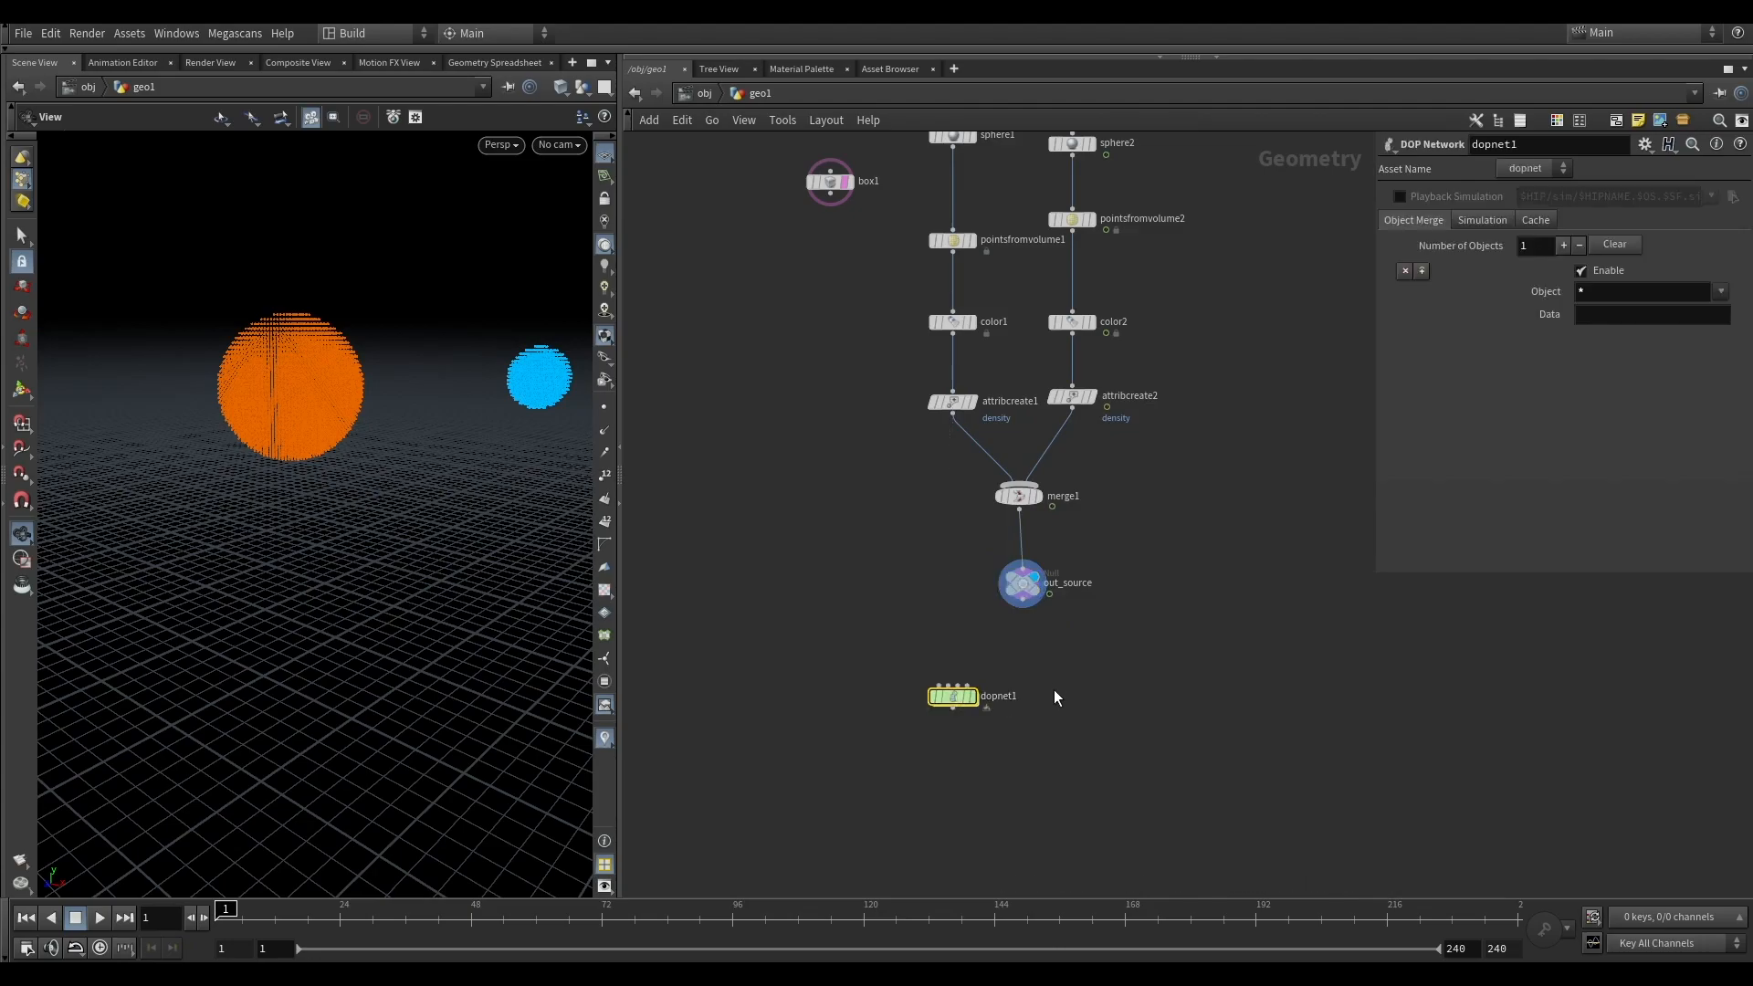
{"action": "middle_click_drag", "start_coordinate": [1054, 692], "coordinate": [963, 640]}
{"action": "double_click", "coordinate": [868, 643]}
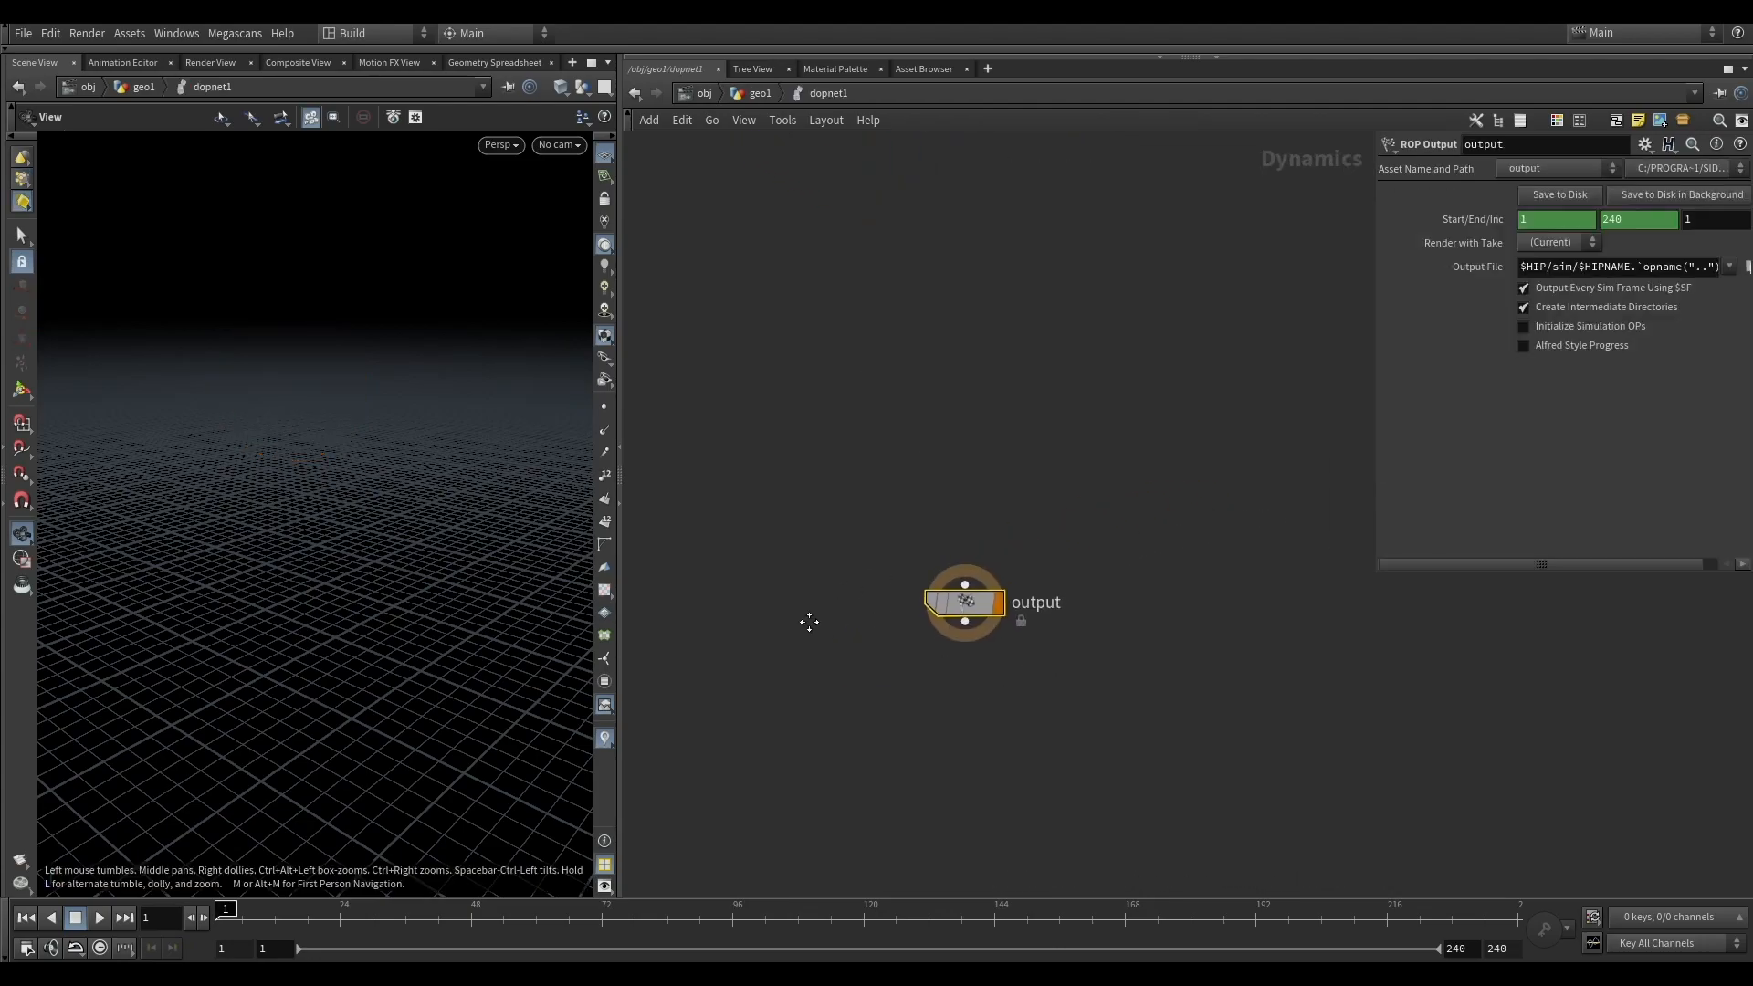
Step: Add a Gravity Force node above the output node in the DOP network
{"action": "key", "text": "Tab"}
{"action": "mouse_move", "coordinate": [811, 454]}
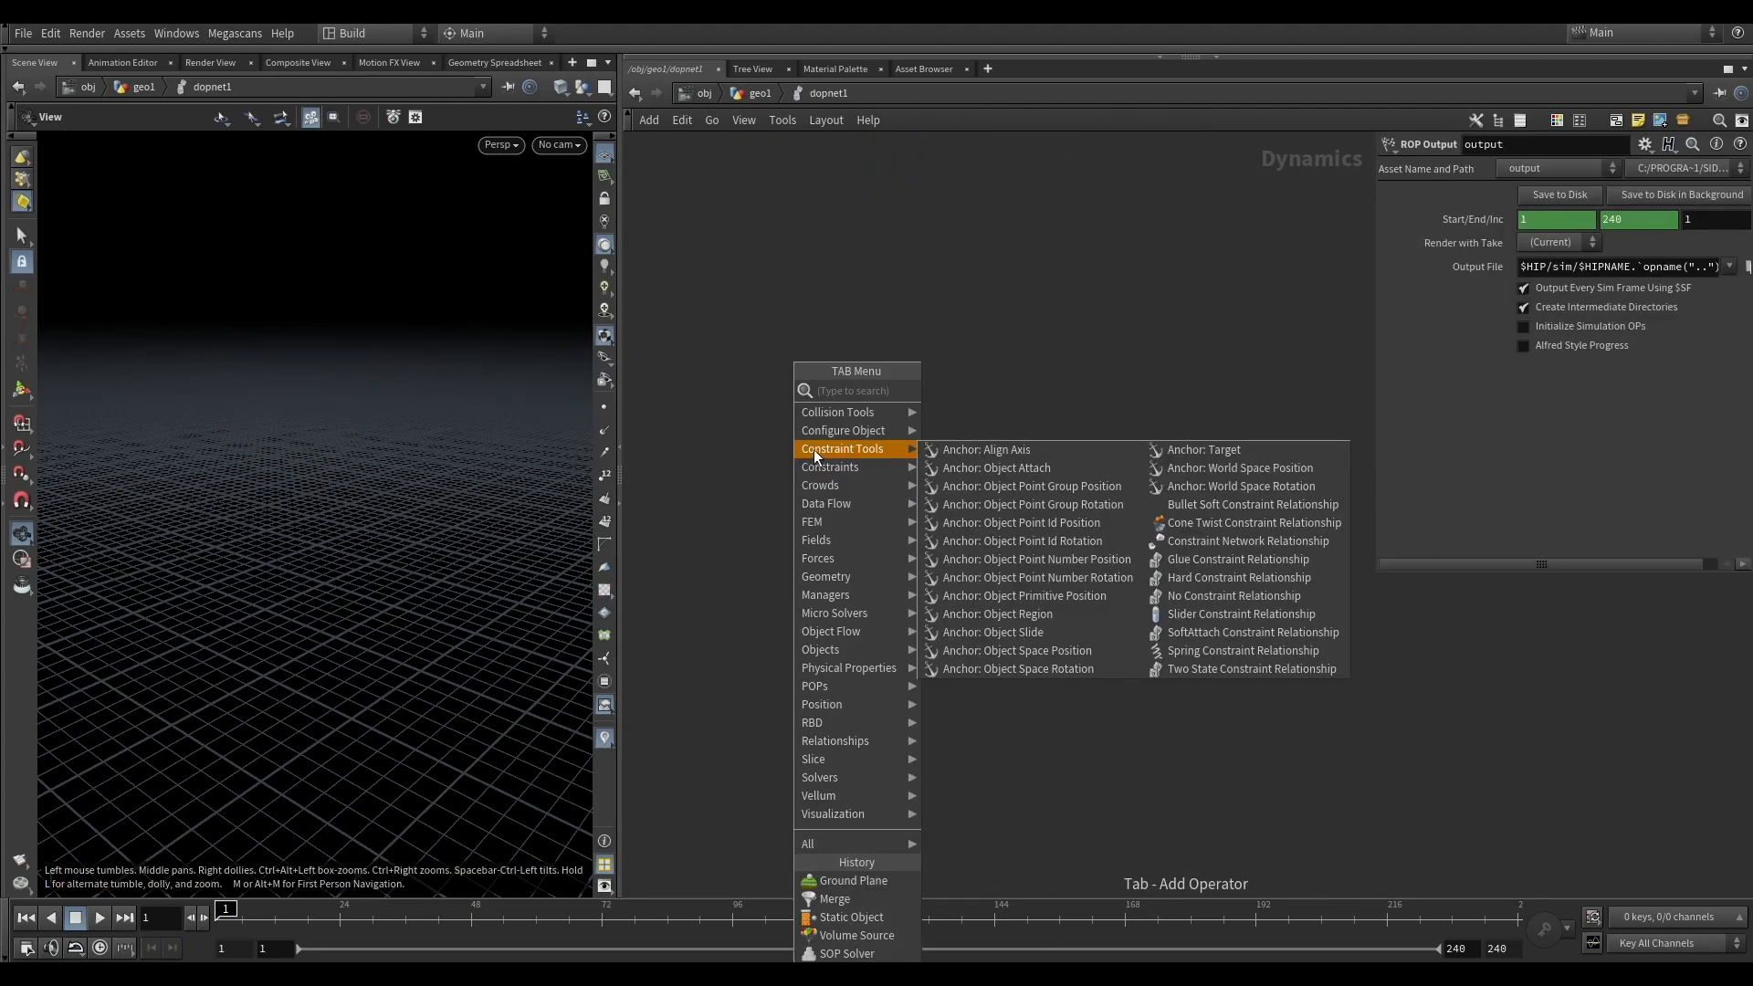
{"action": "type", "text": "gr"}
{"action": "left_click", "coordinate": [972, 389]}
{"action": "left_click", "coordinate": [788, 464]}
Step: Add a FLIP Solver node and a FLIP Object node above the gravity node
{"action": "key", "text": "Tab"}
{"action": "mouse_move", "coordinate": [894, 444]}
{"action": "type", "text": "flip"}
{"action": "left_click", "coordinate": [1064, 409]}
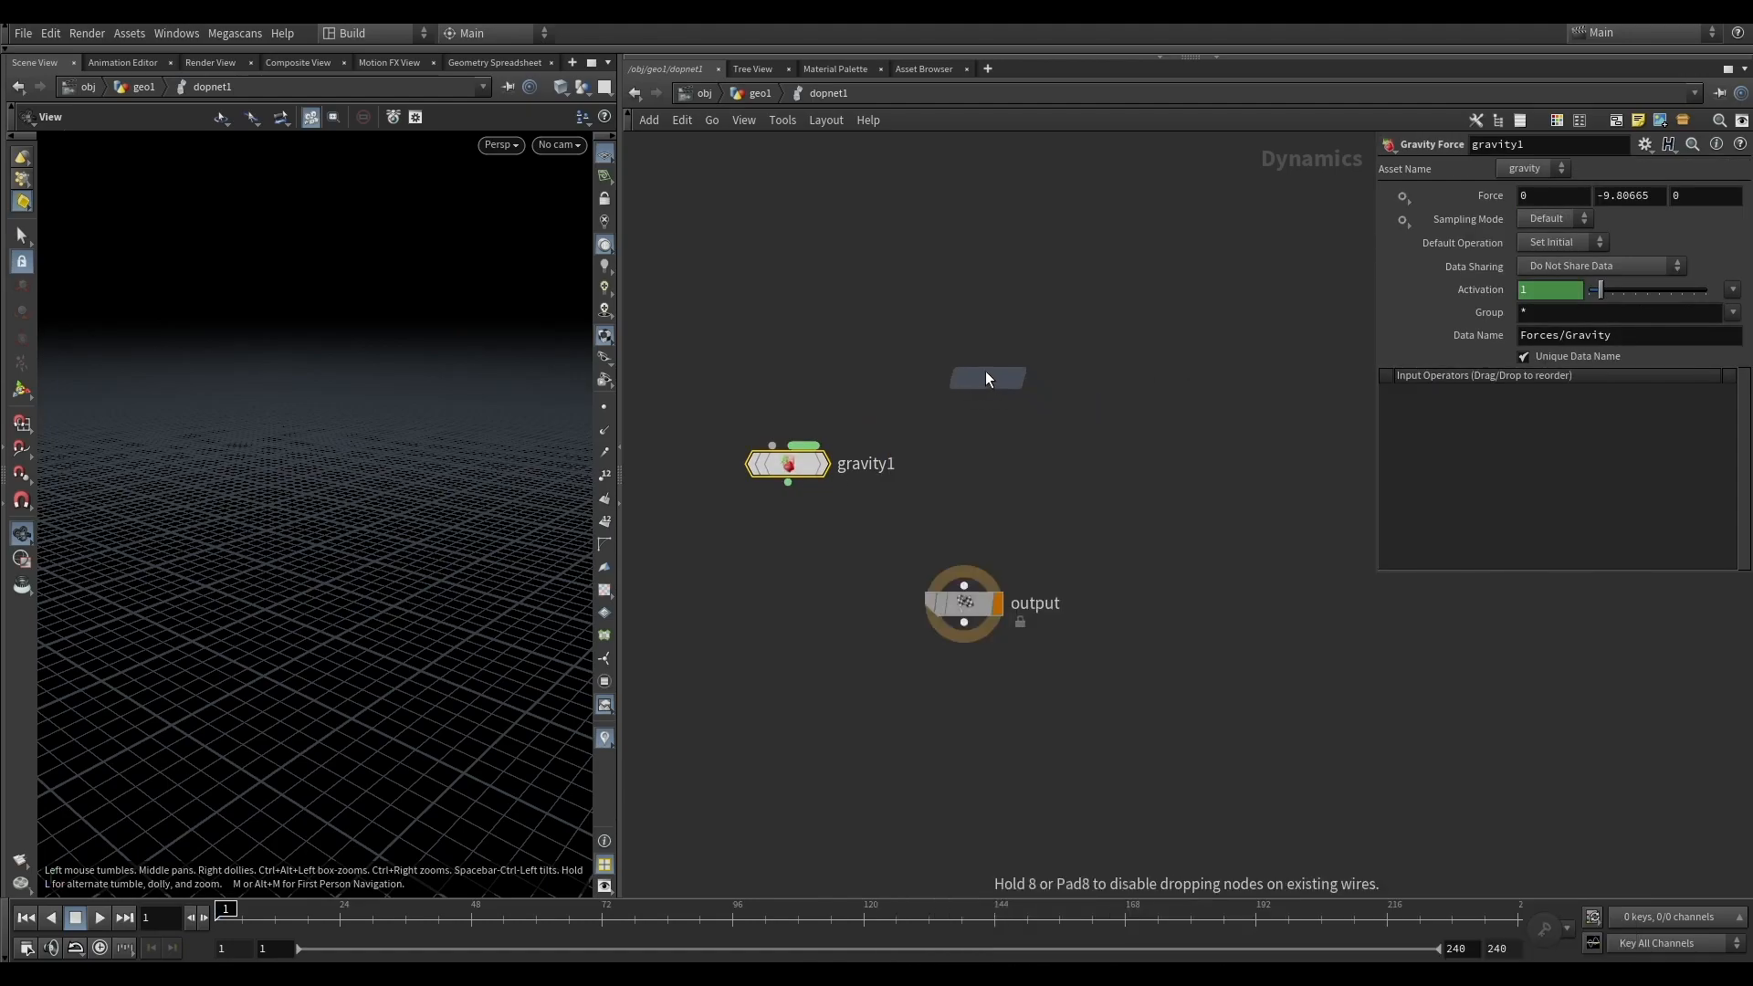
{"action": "left_click", "coordinate": [991, 377]}
{"action": "key", "text": "Tab"}
{"action": "type", "text": "flip"}
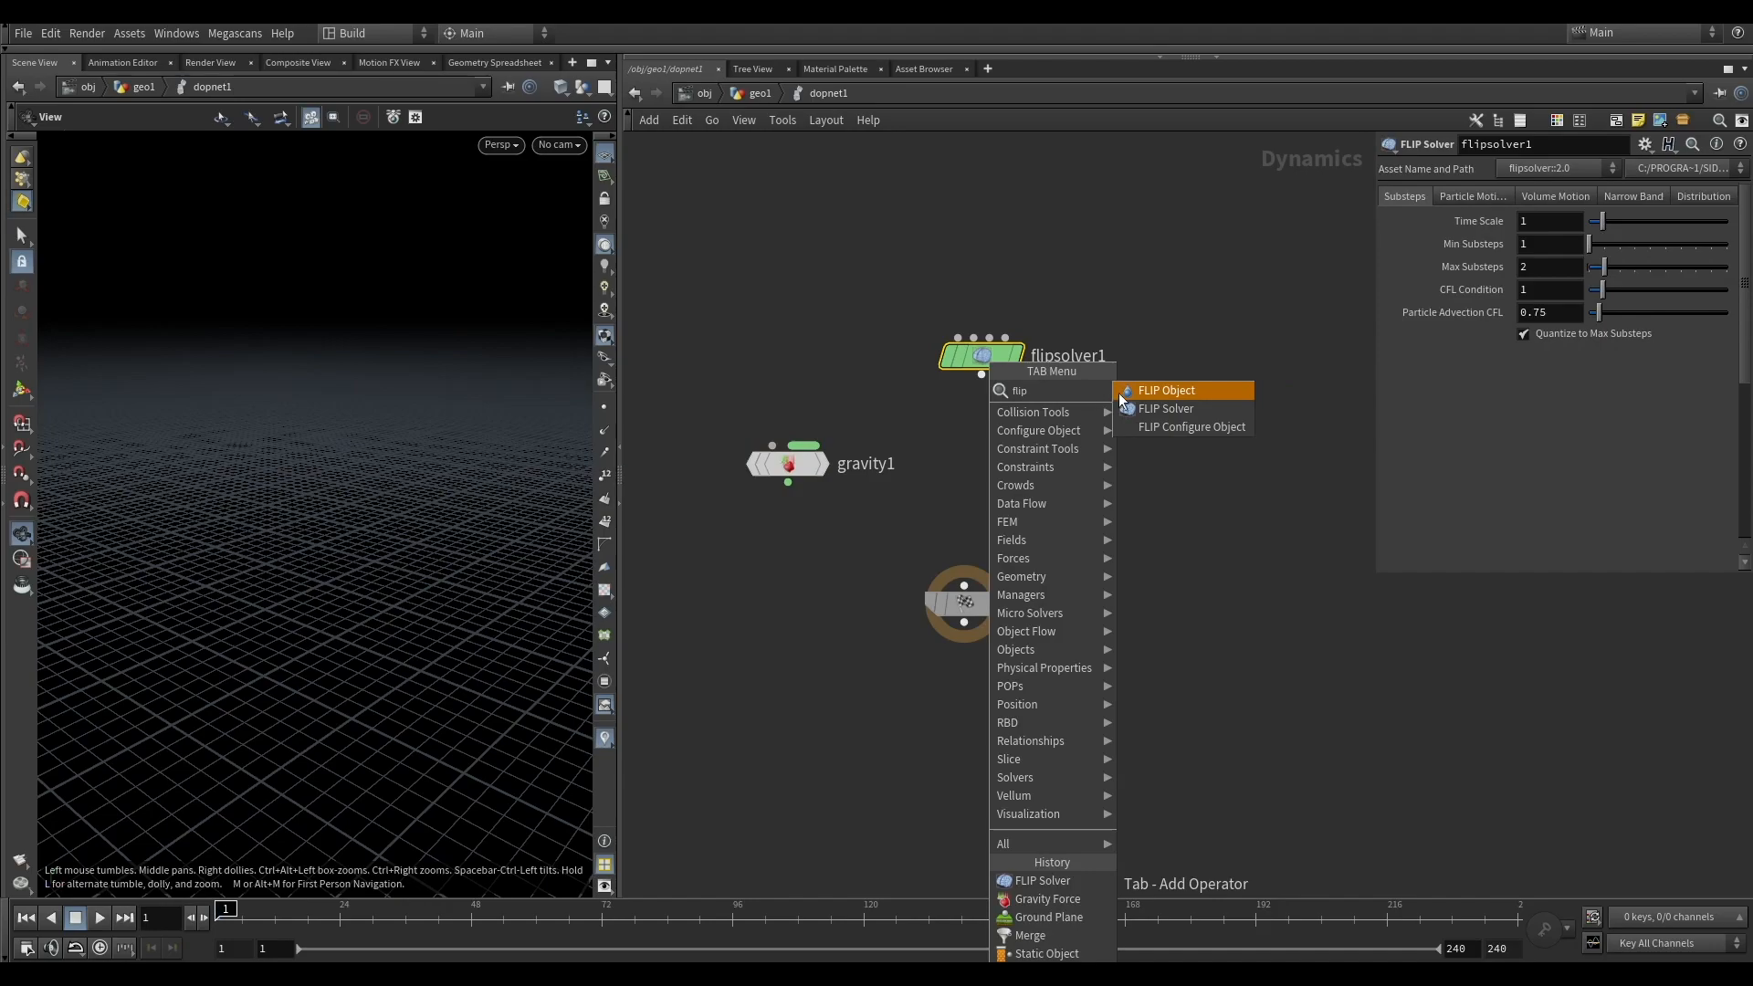
{"action": "left_click", "coordinate": [1155, 391]}
{"action": "left_click", "coordinate": [834, 245]}
Step: Wire the FLIP object into the solver's first input, the solver into gravity, and gravity into the output node
{"action": "left_click_drag", "start_coordinate": [802, 469], "coordinate": [979, 496]}
{"action": "left_click_drag", "start_coordinate": [981, 375], "coordinate": [949, 473]}
{"action": "left_click_drag", "start_coordinate": [835, 261], "coordinate": [982, 365]}
{"action": "scroll", "coordinate": [309, 430], "scroll_direction": "down", "scroll_amount": 5}
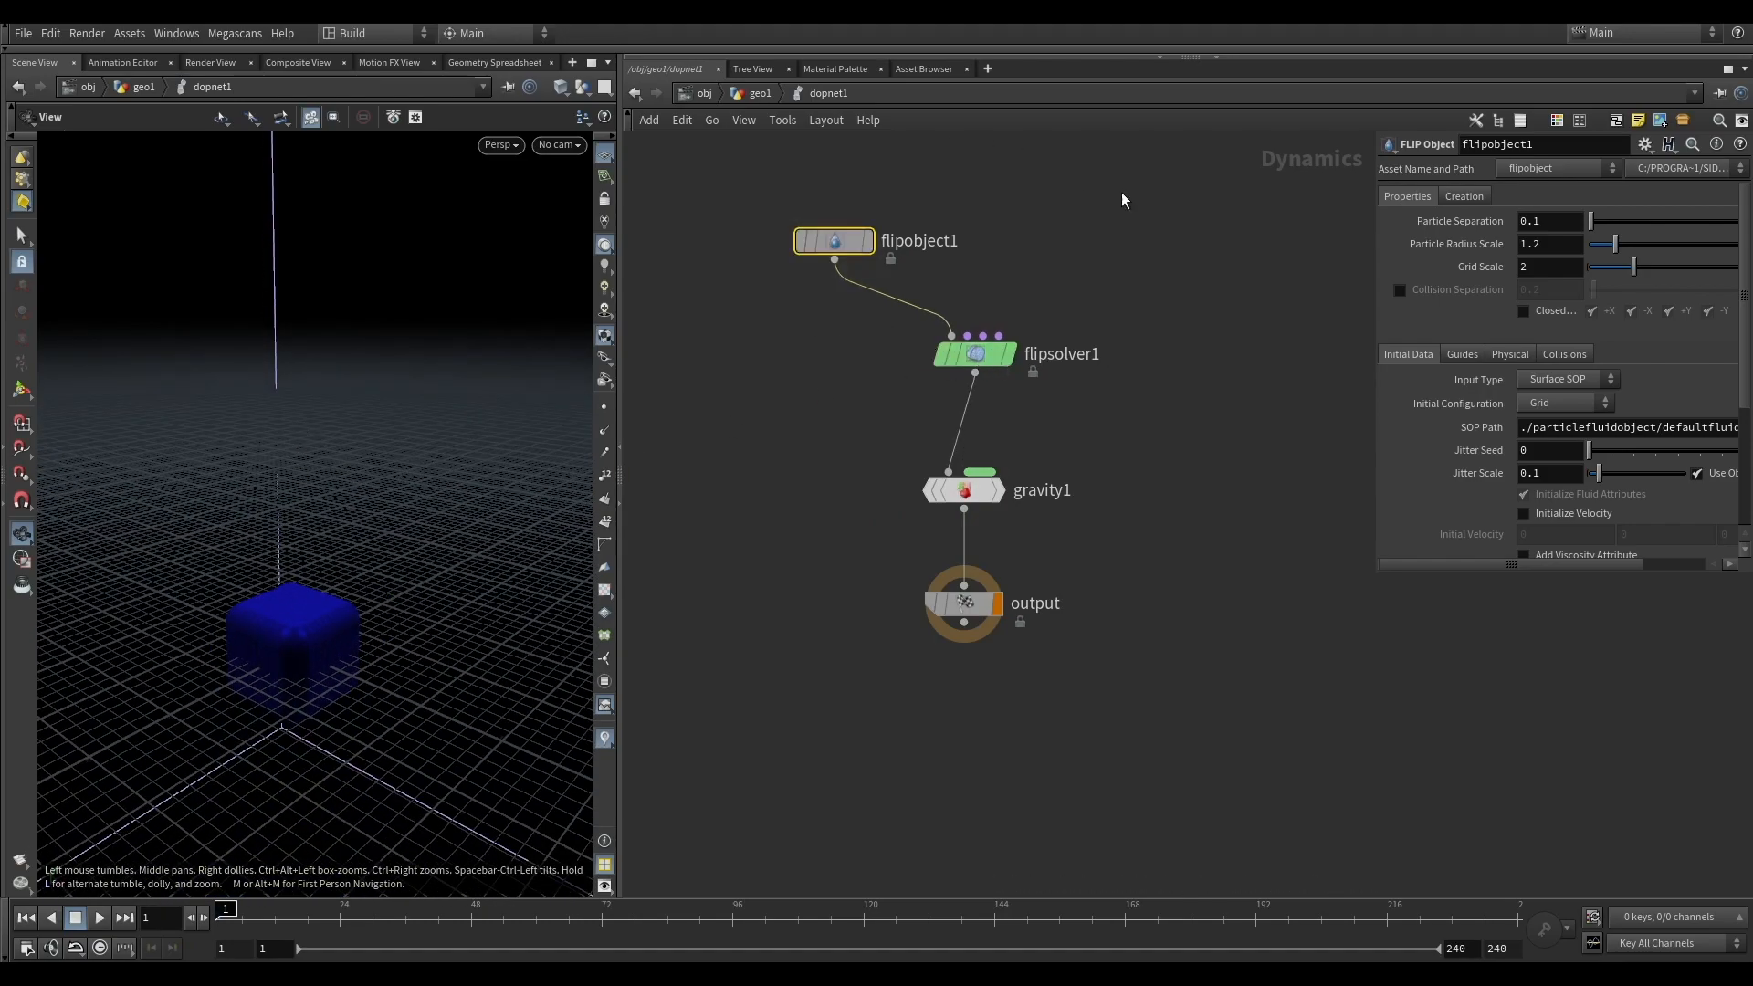
Step: Clear the FLIP object's SOP Path and copy the out_source node from the parent geometry network
{"action": "triple_click", "coordinate": [1609, 427]}
{"action": "key", "text": "BackSpace"}
{"action": "middle_click_drag", "start_coordinate": [1048, 298], "coordinate": [1050, 340]}
{"action": "key", "text": "u"}
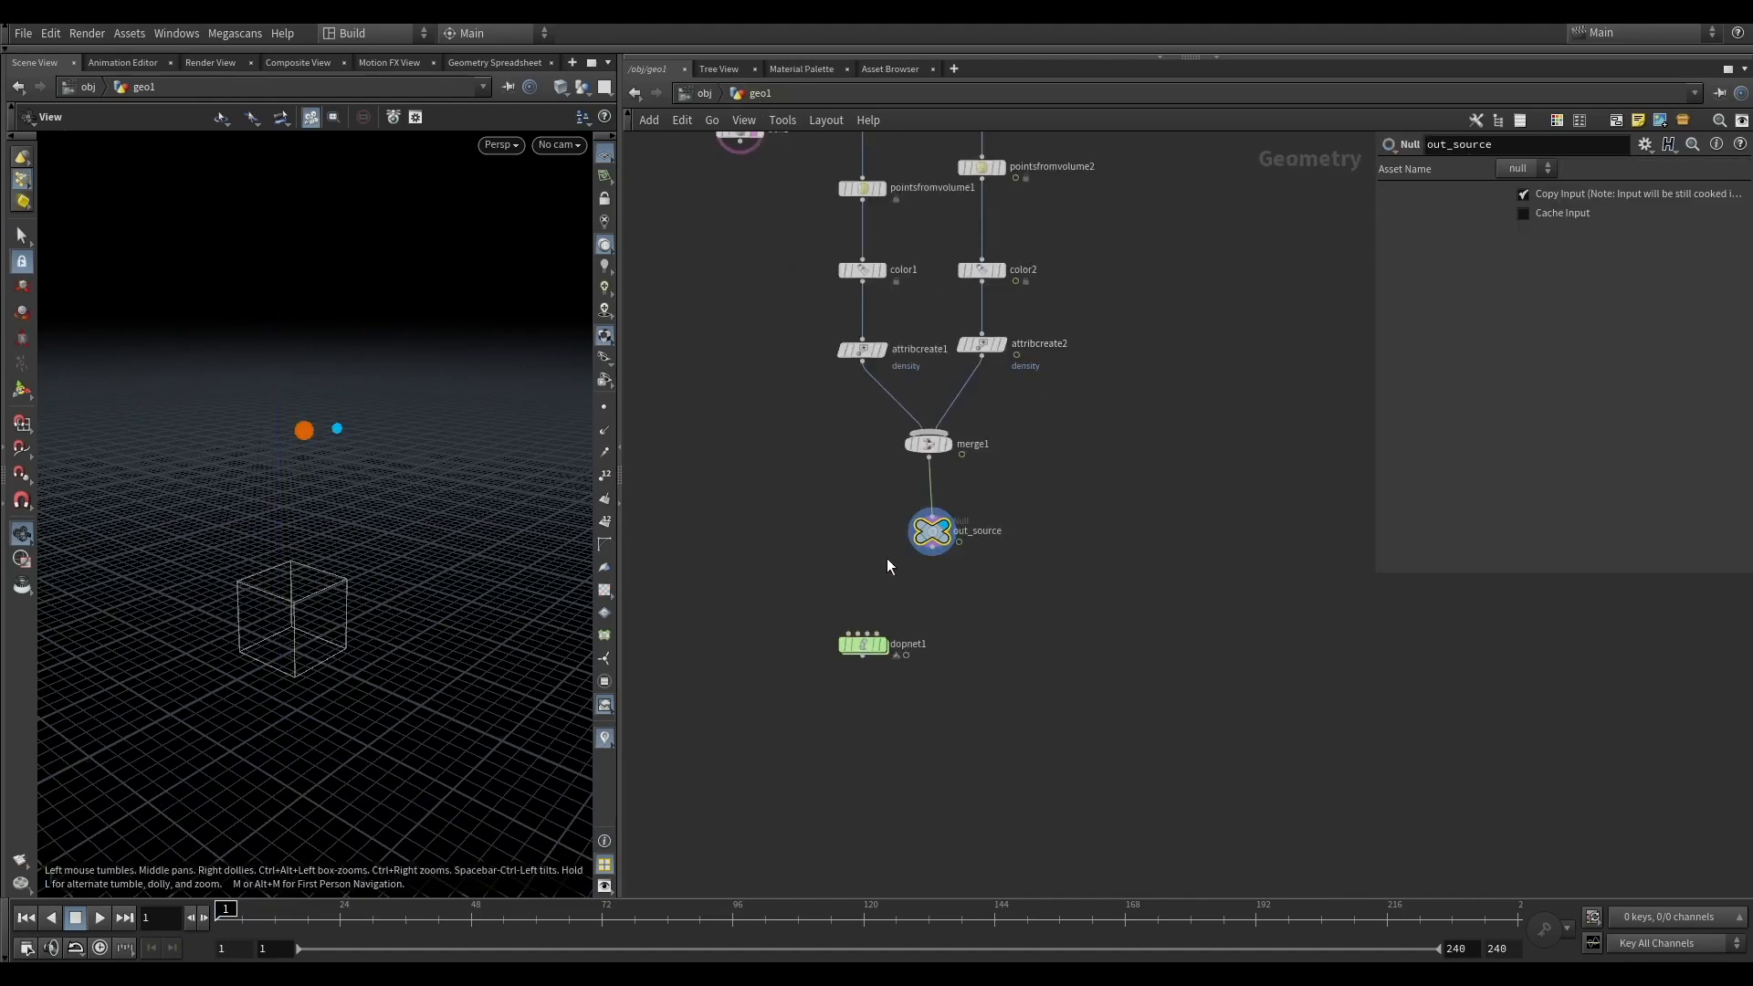
{"action": "key", "text": "ctrl+c"}
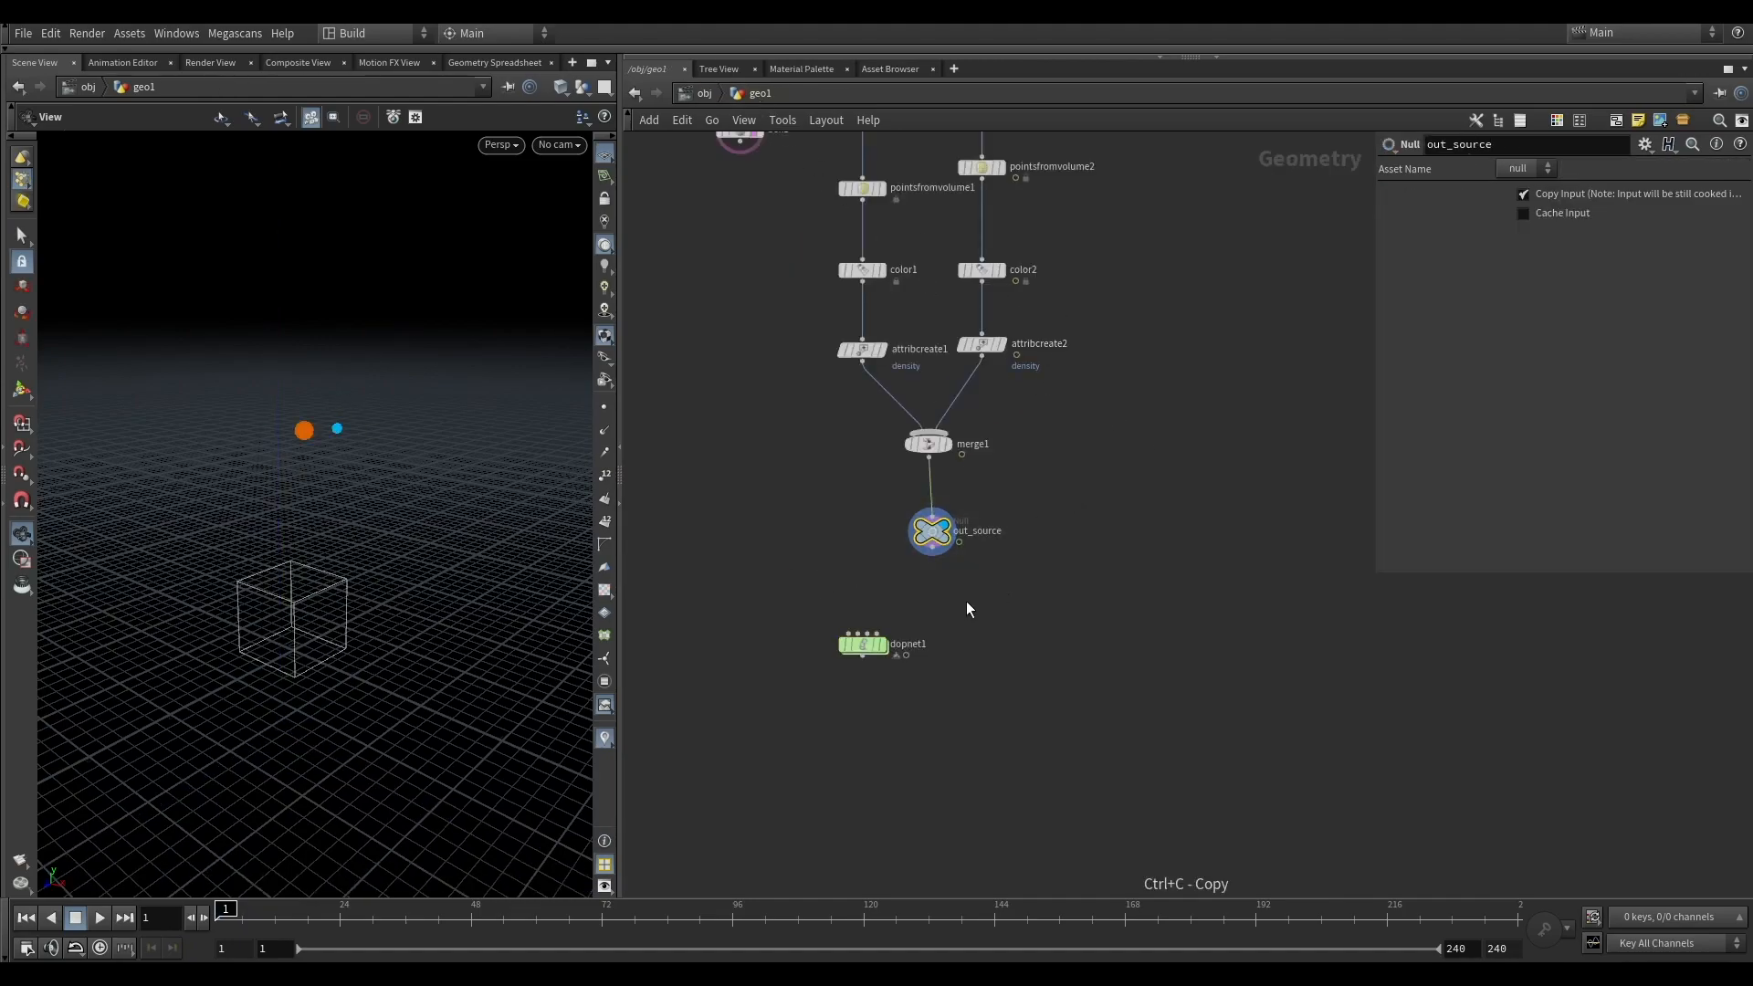
Step: Return to the DOP network, add a Volume Source node, and connect it to the FLIP solver's fourth input
{"action": "double_click", "coordinate": [869, 644]}
{"action": "key", "text": "Tab"}
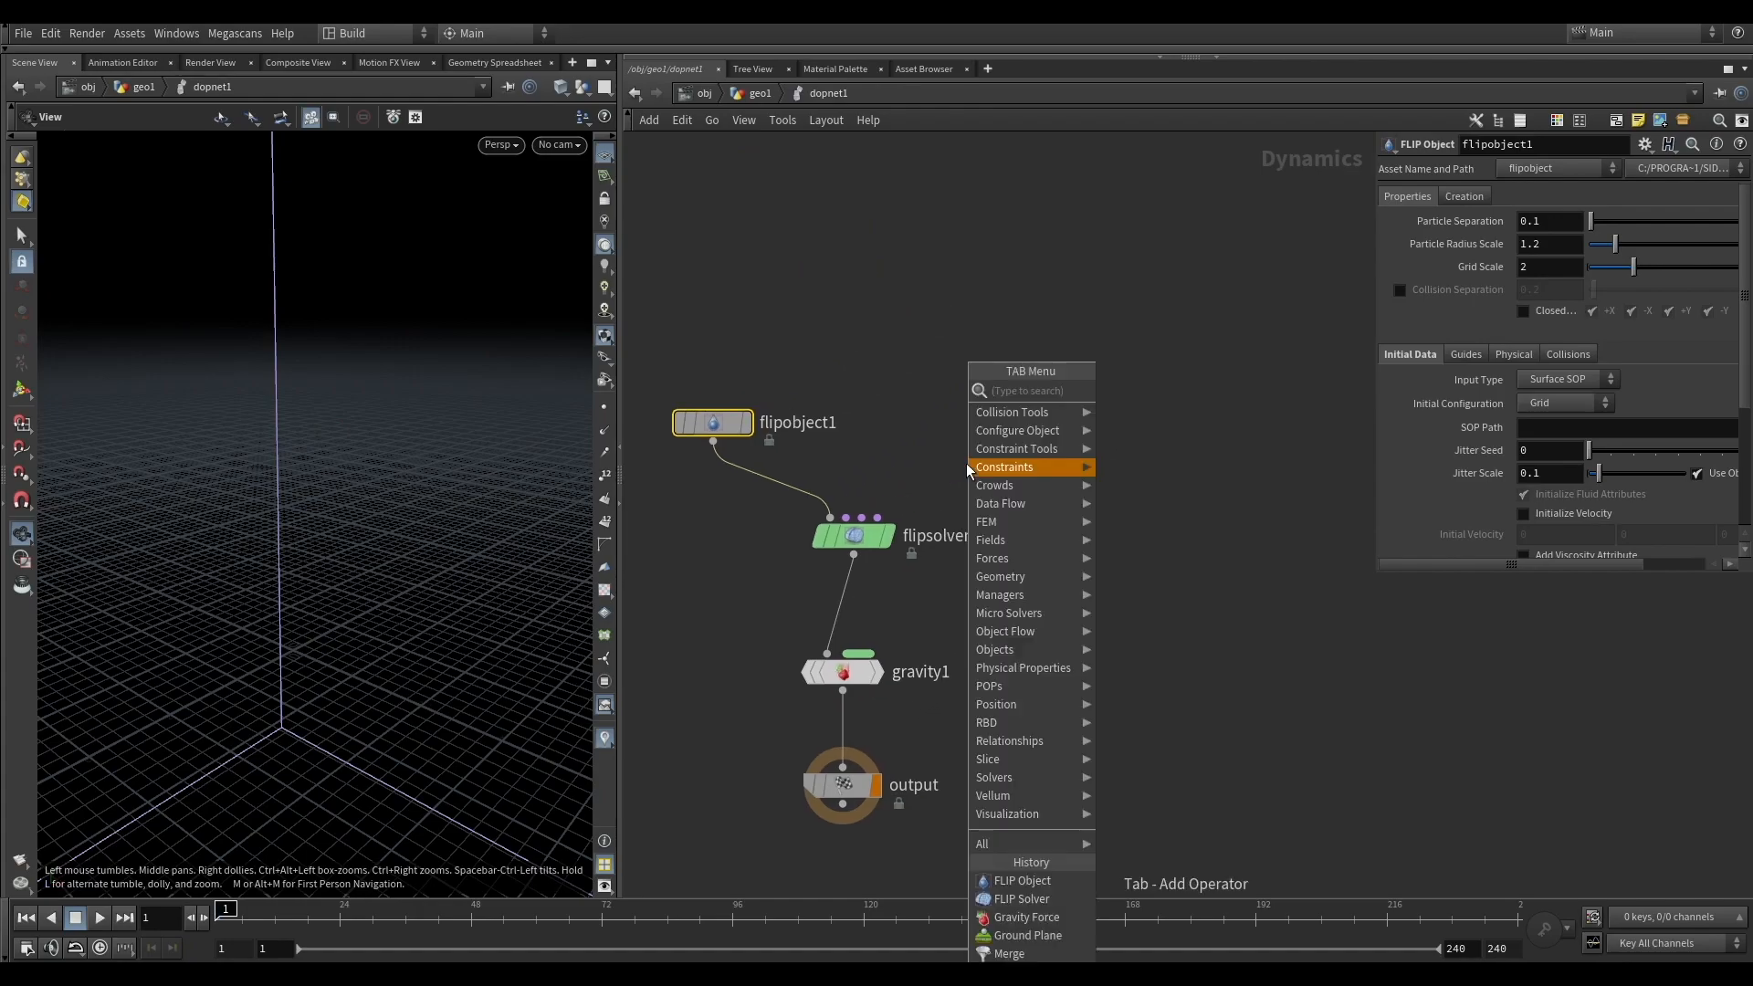
{"action": "mouse_move", "coordinate": [975, 435]}
{"action": "type", "text": "volu"}
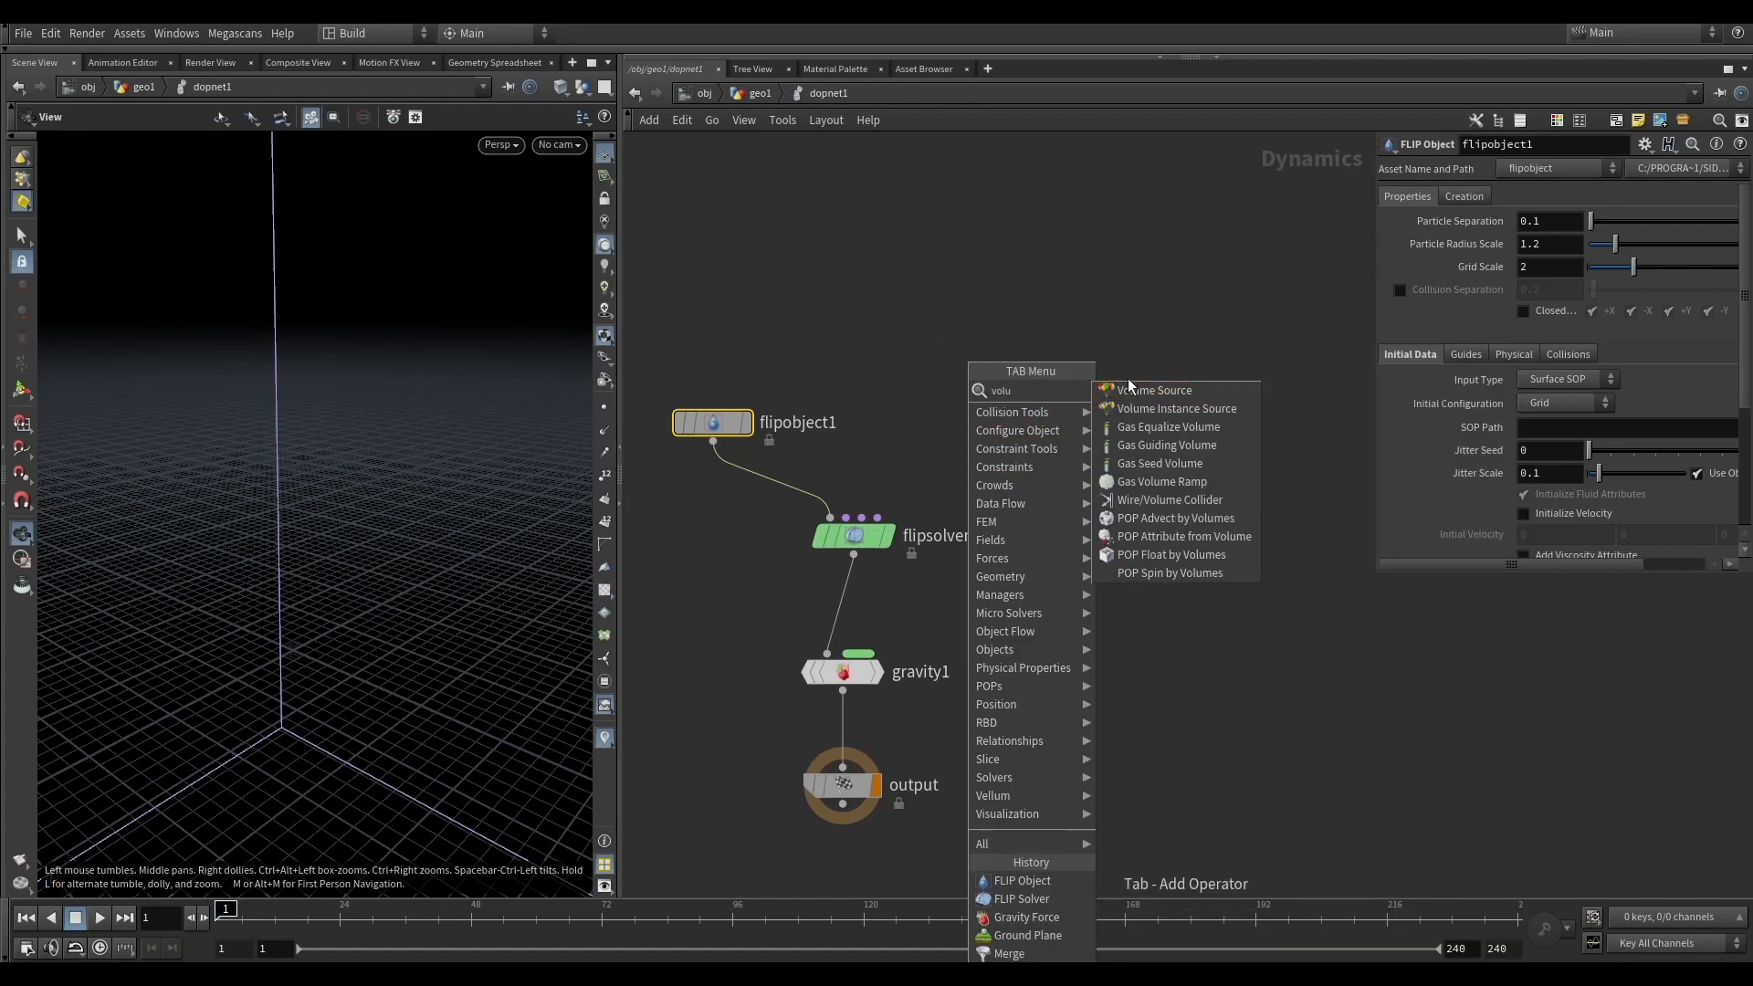
{"action": "left_click", "coordinate": [1154, 391]}
{"action": "left_click", "coordinate": [978, 342]}
{"action": "left_click_drag", "start_coordinate": [978, 361], "coordinate": [879, 519]}
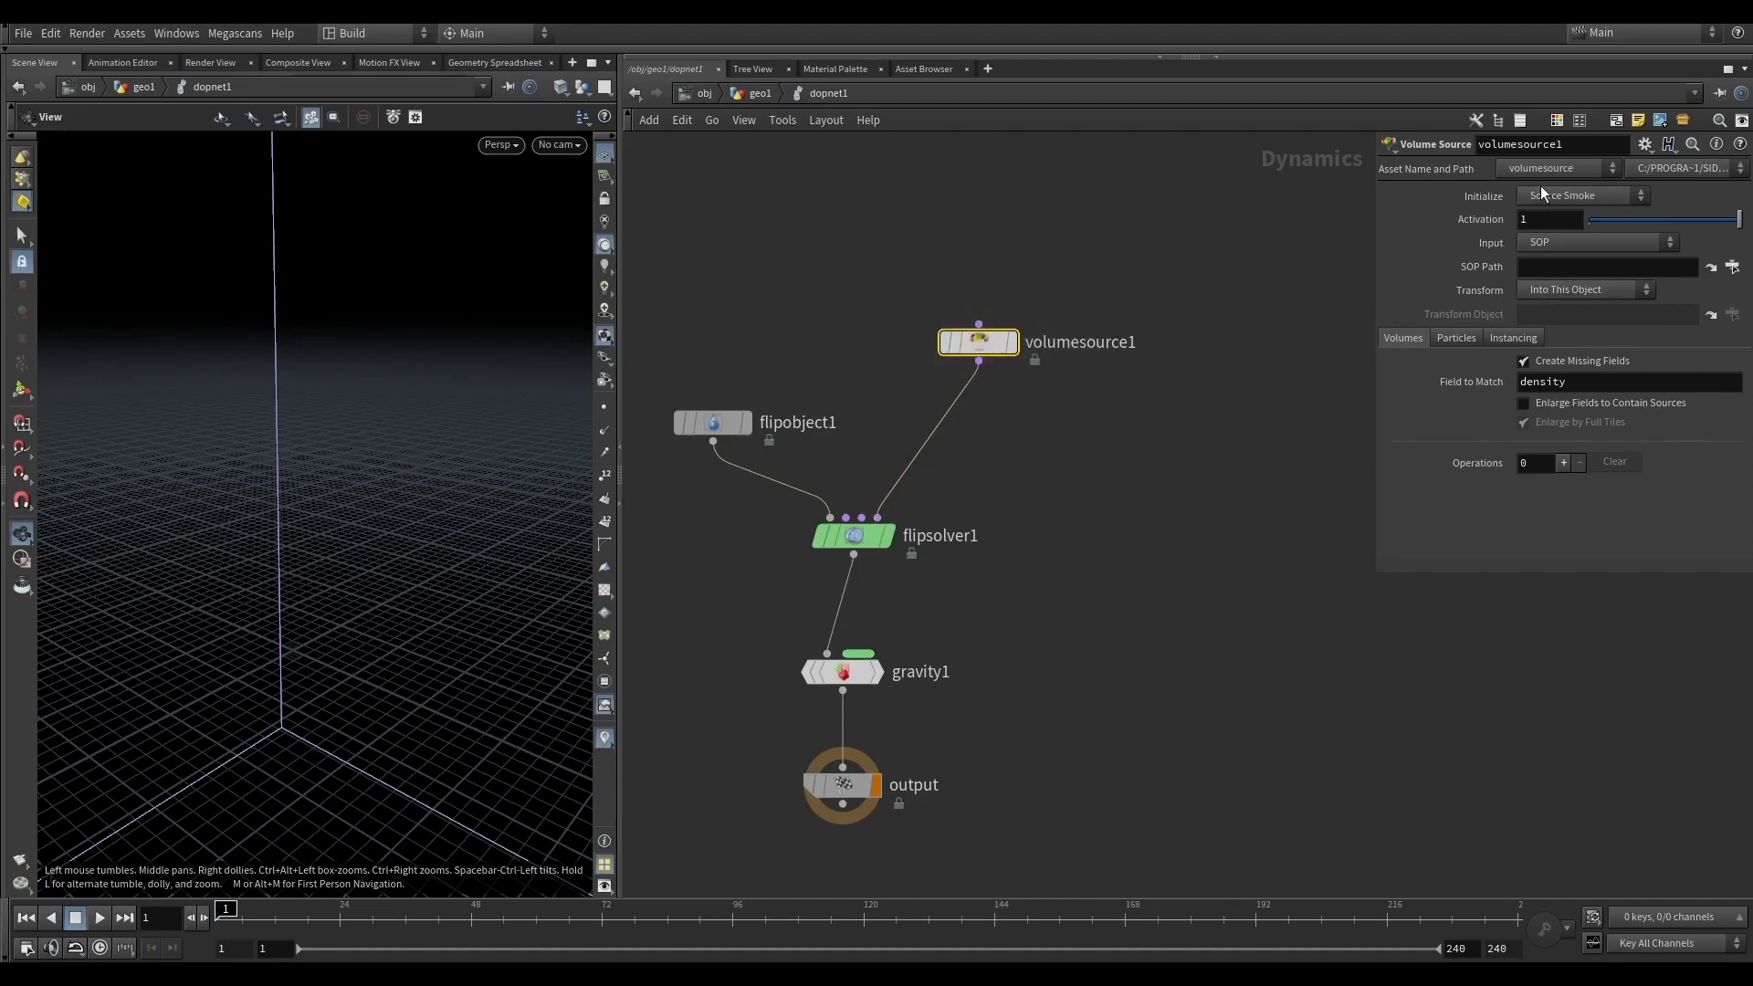
Step: Set the volume source's SOP Path to /obj/geo1/out_source and initialize it as Source FLIP
{"action": "left_click", "coordinate": [1558, 270]}
{"action": "key", "text": "ctrl+v"}
{"action": "key", "text": "Return"}
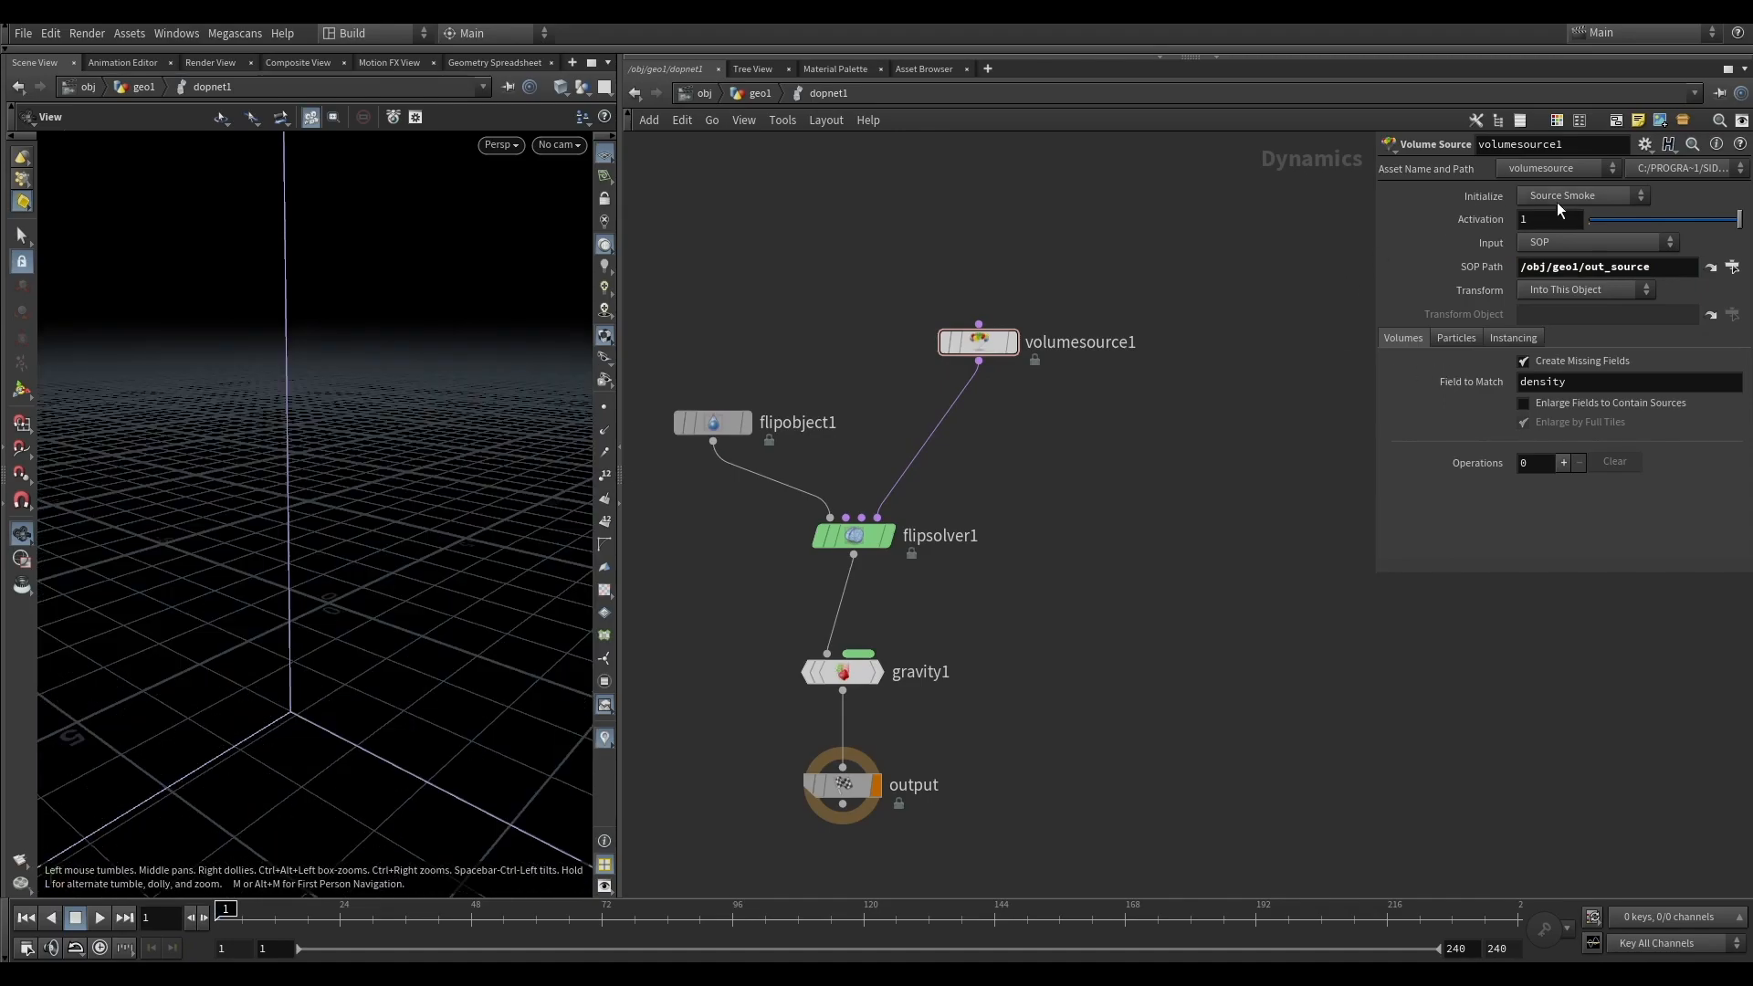
{"action": "left_click", "coordinate": [1564, 198]}
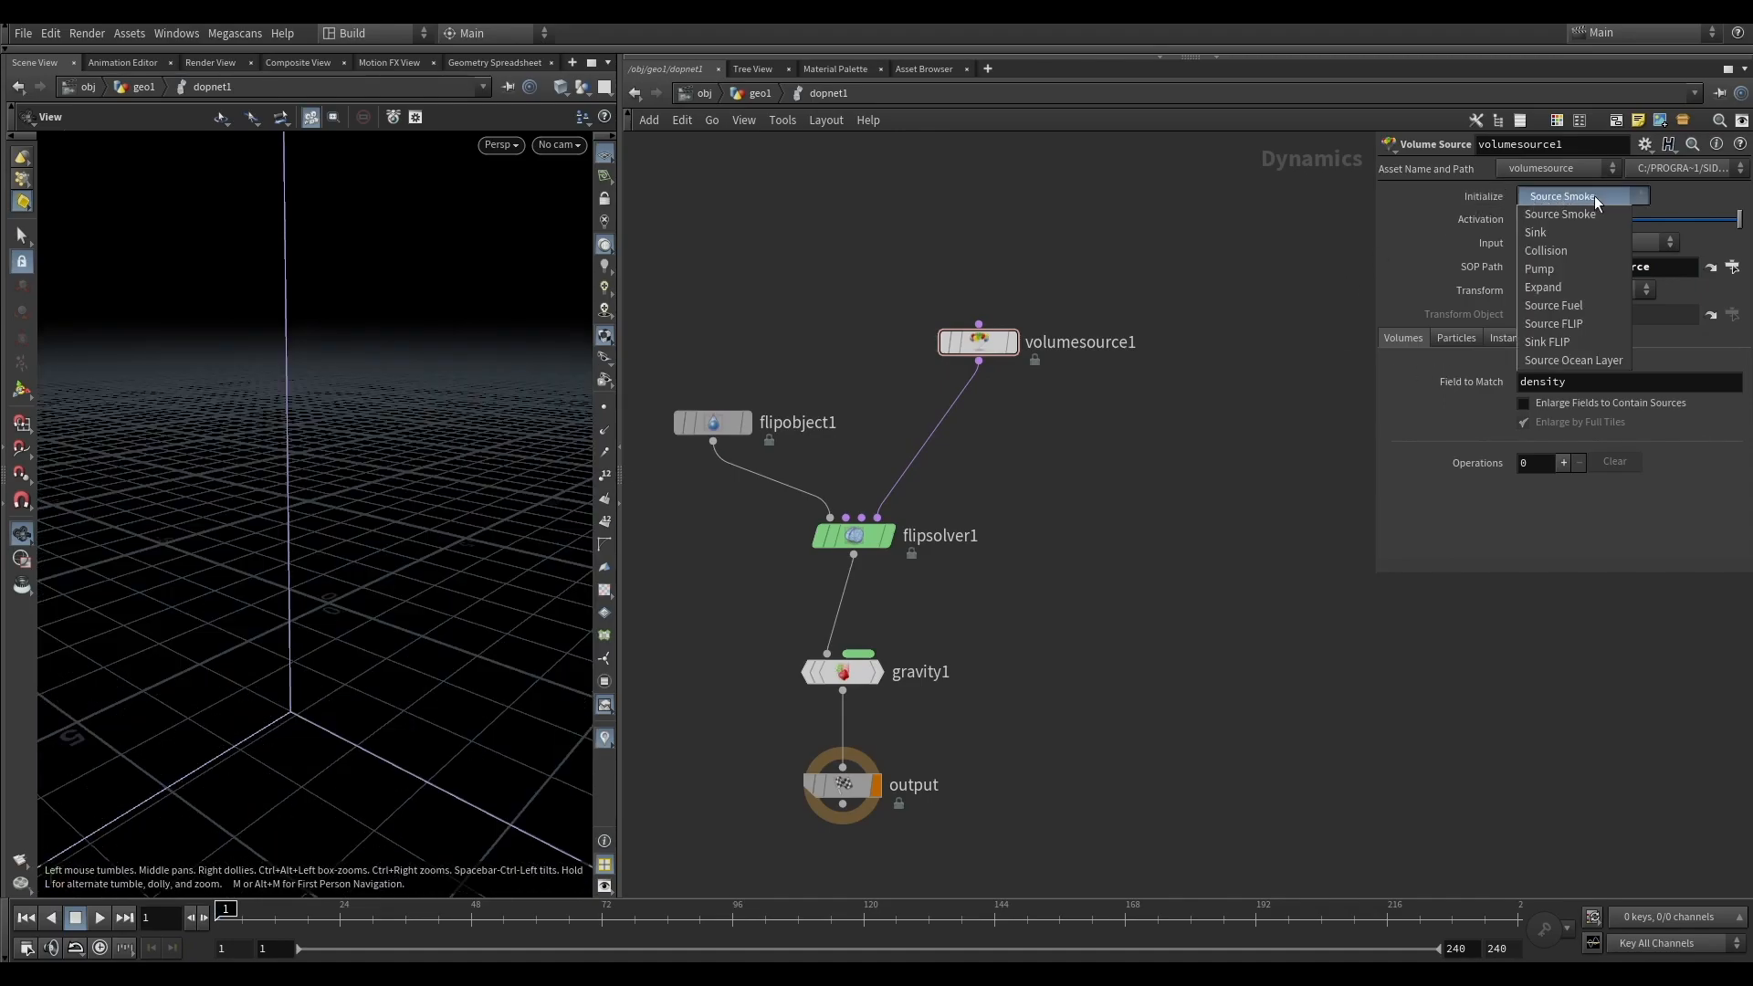
{"action": "left_click", "coordinate": [1582, 323]}
Step: Clear the particle source Group on the volume source
{"action": "scroll", "coordinate": [1543, 474], "scroll_direction": "down", "scroll_amount": 3}
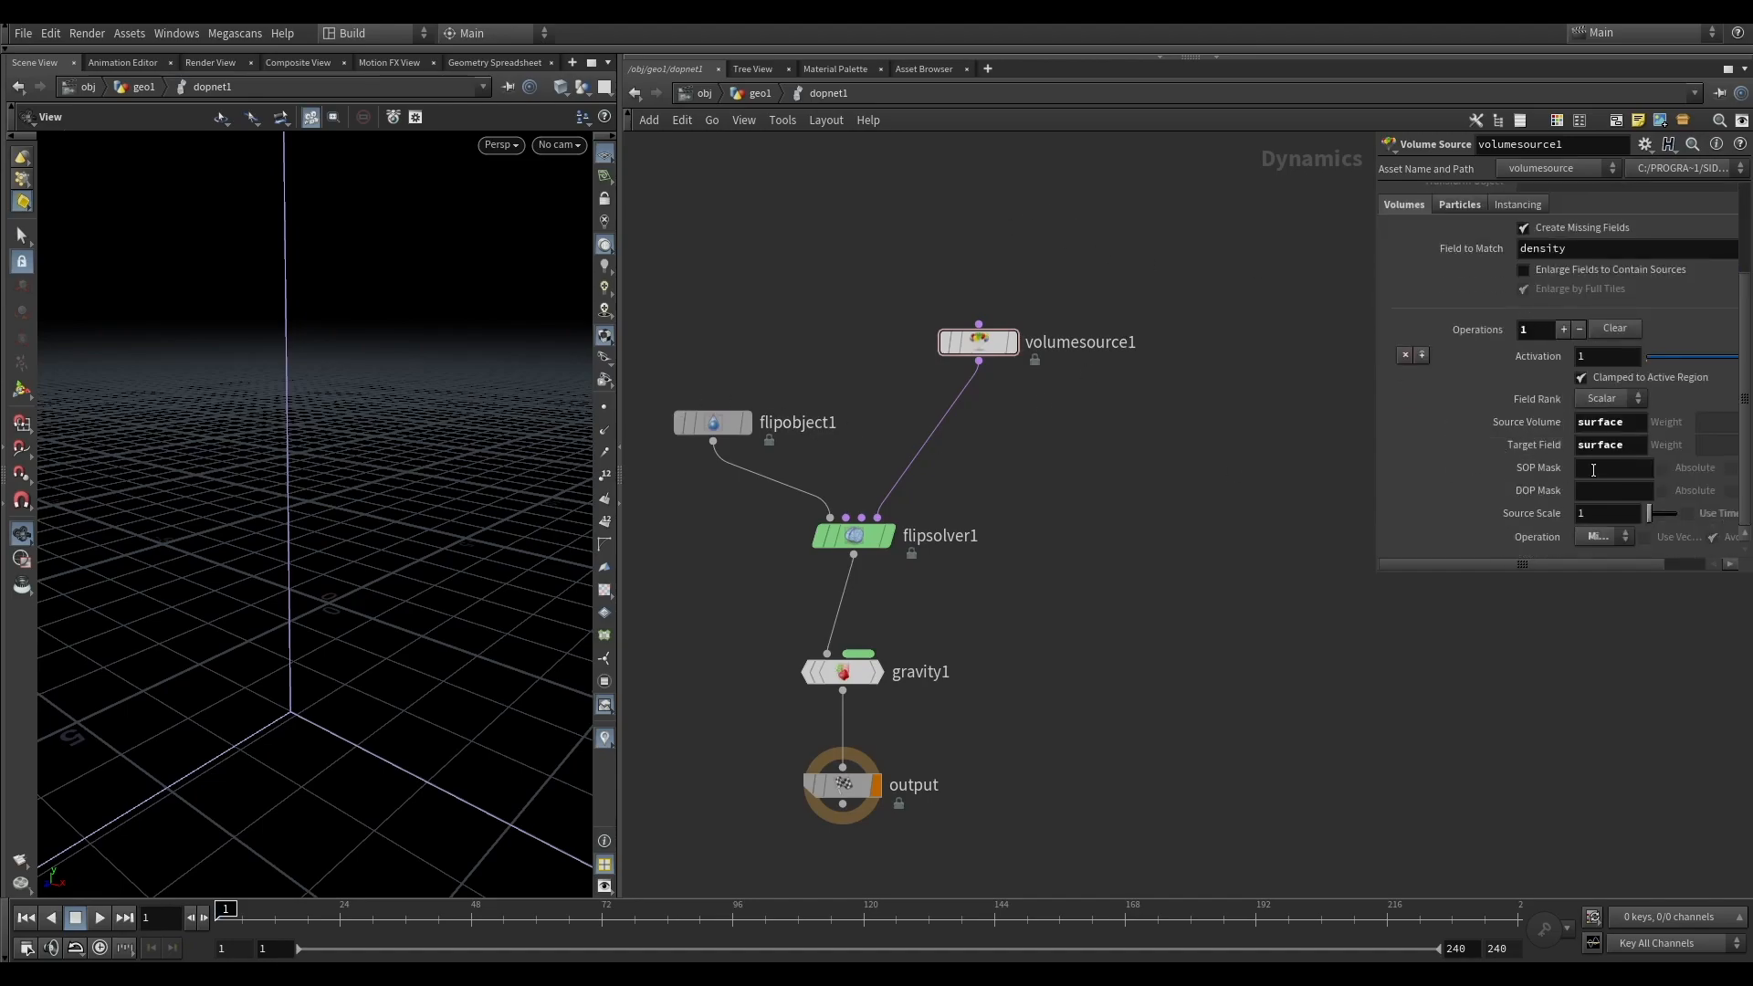
{"action": "scroll", "coordinate": [1552, 438], "scroll_direction": "up", "scroll_amount": 2}
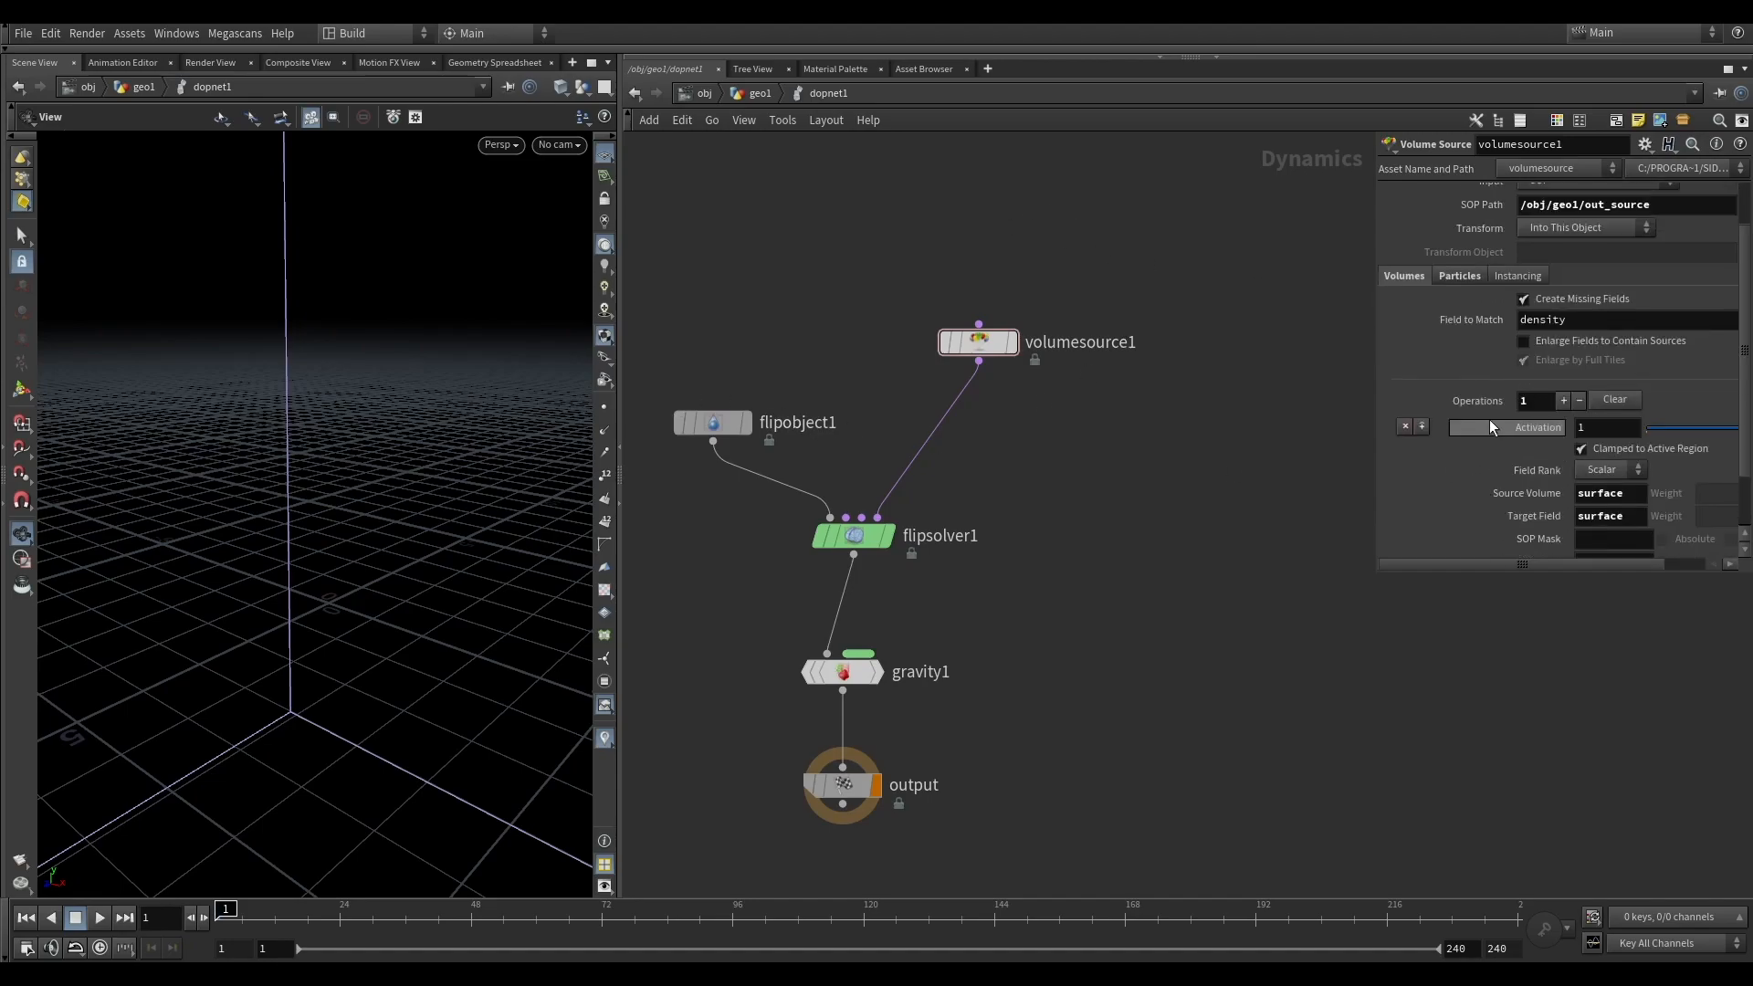
{"action": "left_click", "coordinate": [1460, 275]}
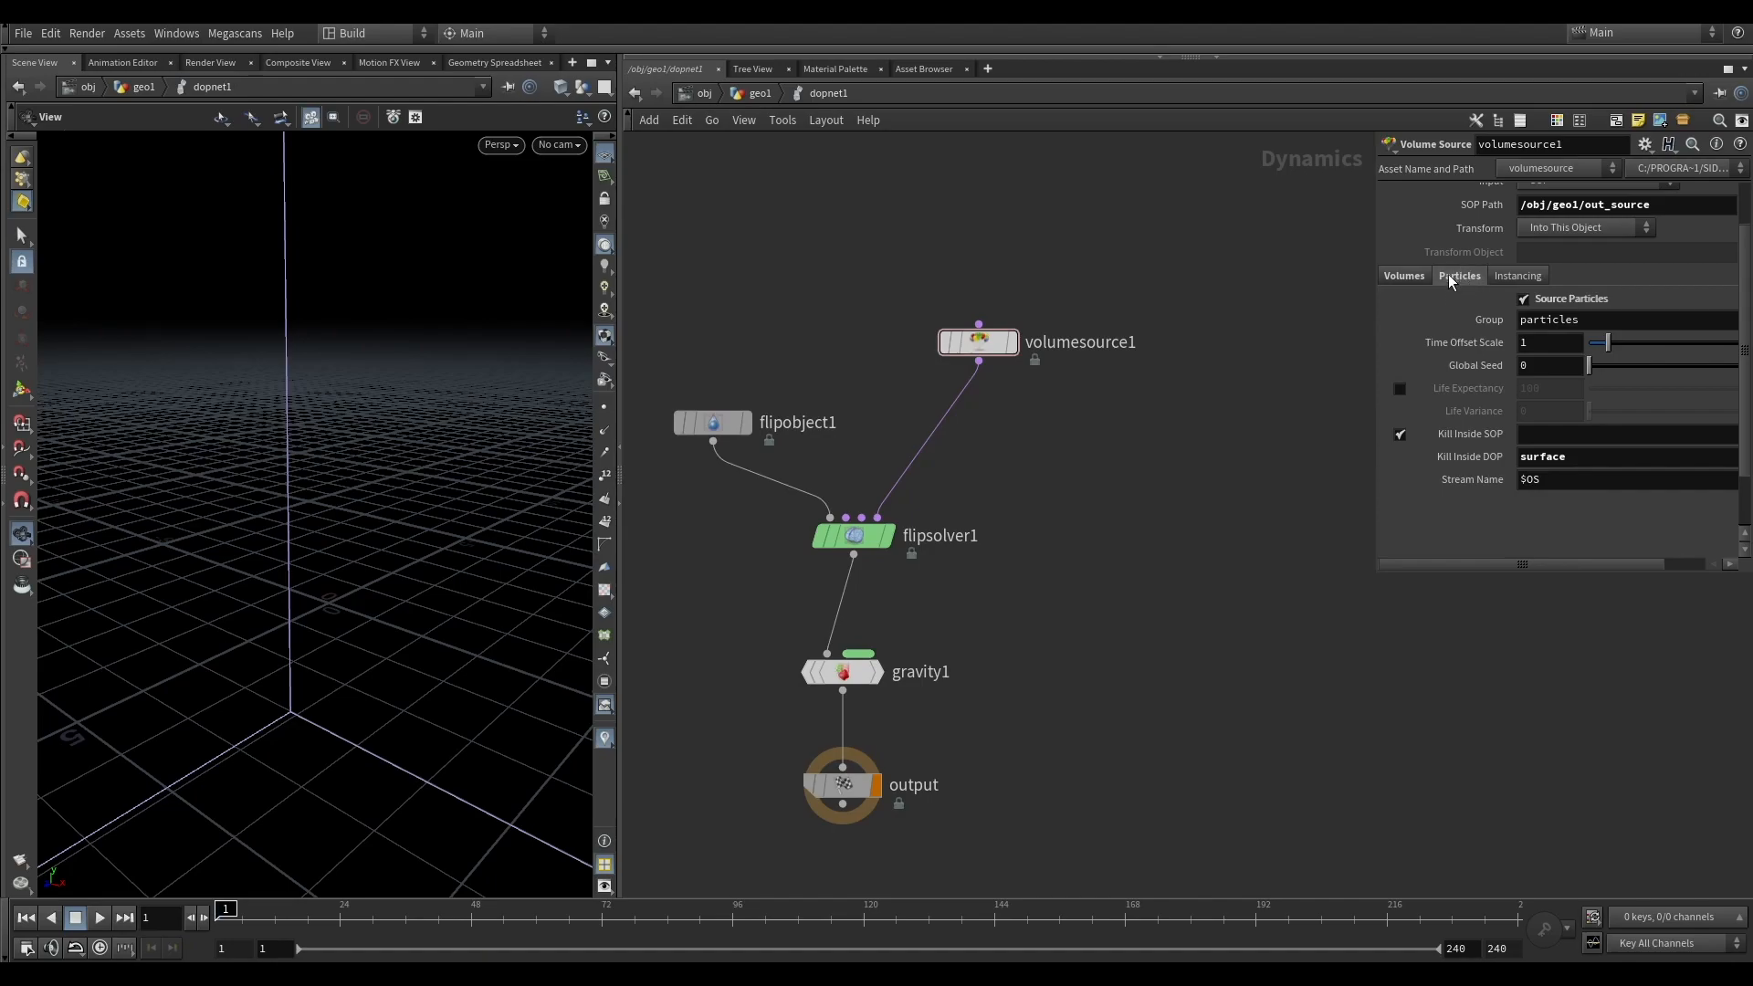
{"action": "double_click", "coordinate": [1549, 320]}
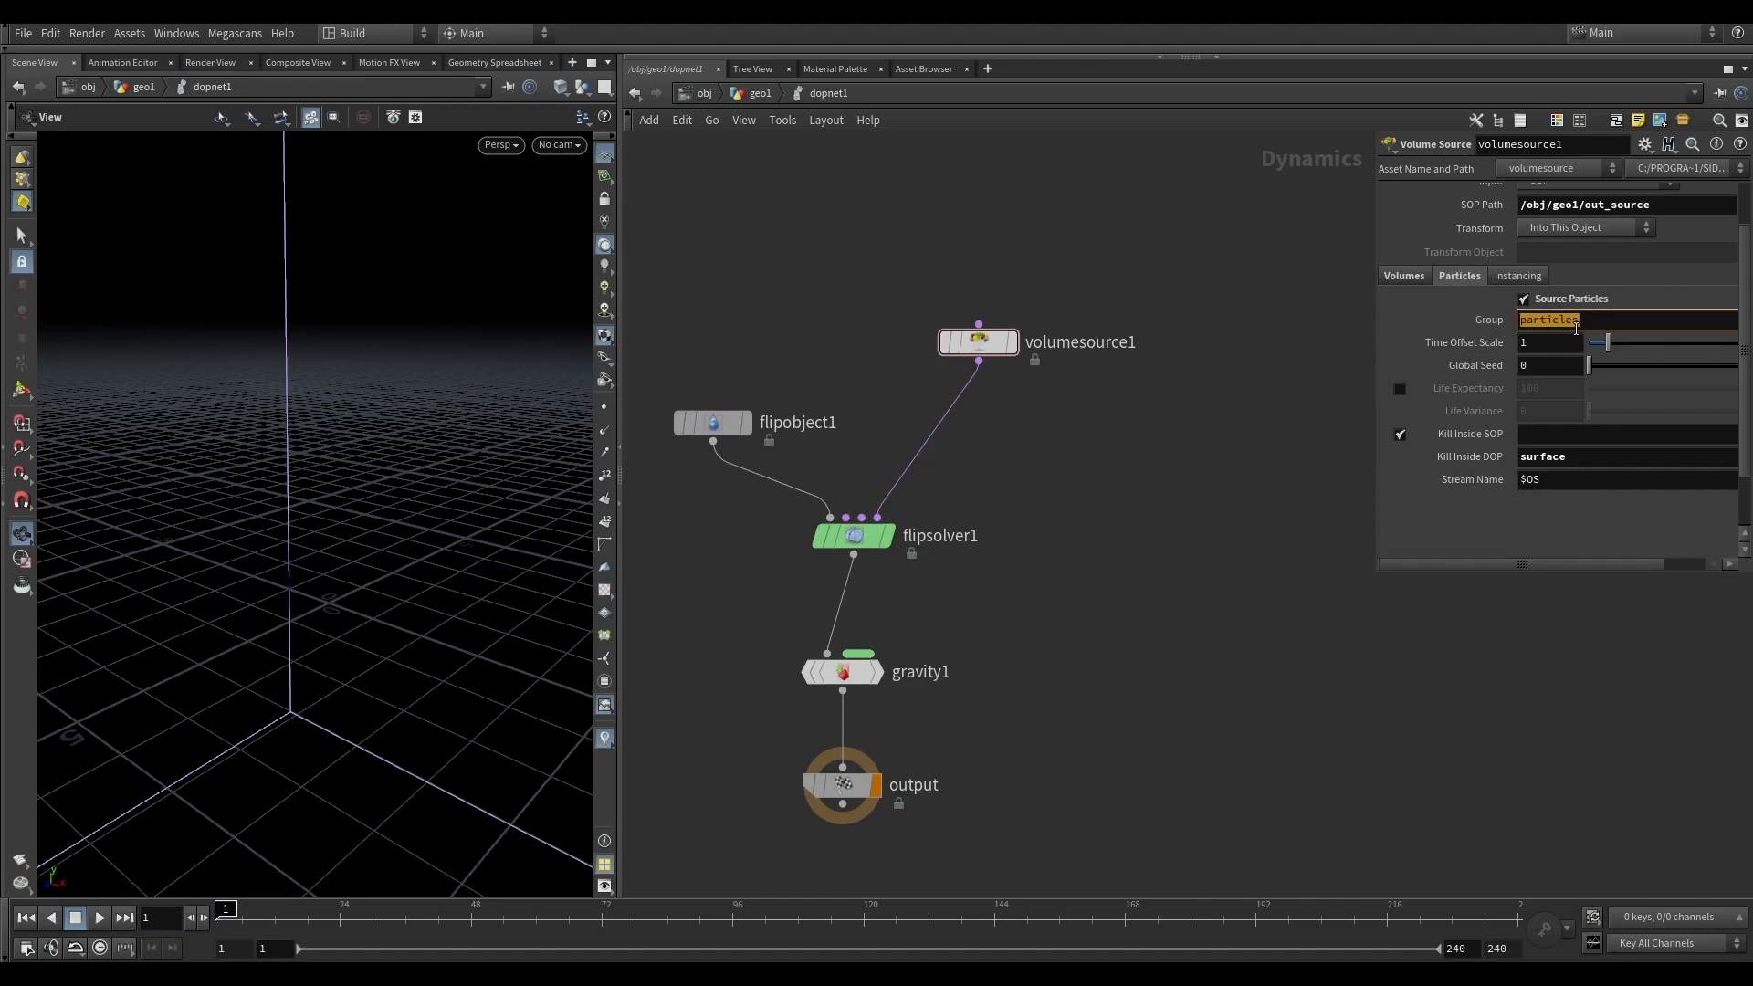
{"action": "key", "text": "BackSpace"}
{"action": "mouse_move", "coordinate": [388, 442]}
{"action": "left_mouse_down"}
{"action": "mouse_move", "coordinate": [356, 454]}
{"action": "mouse_move", "coordinate": [392, 462]}
{"action": "mouse_move", "coordinate": [396, 430]}
{"action": "left_mouse_up"}
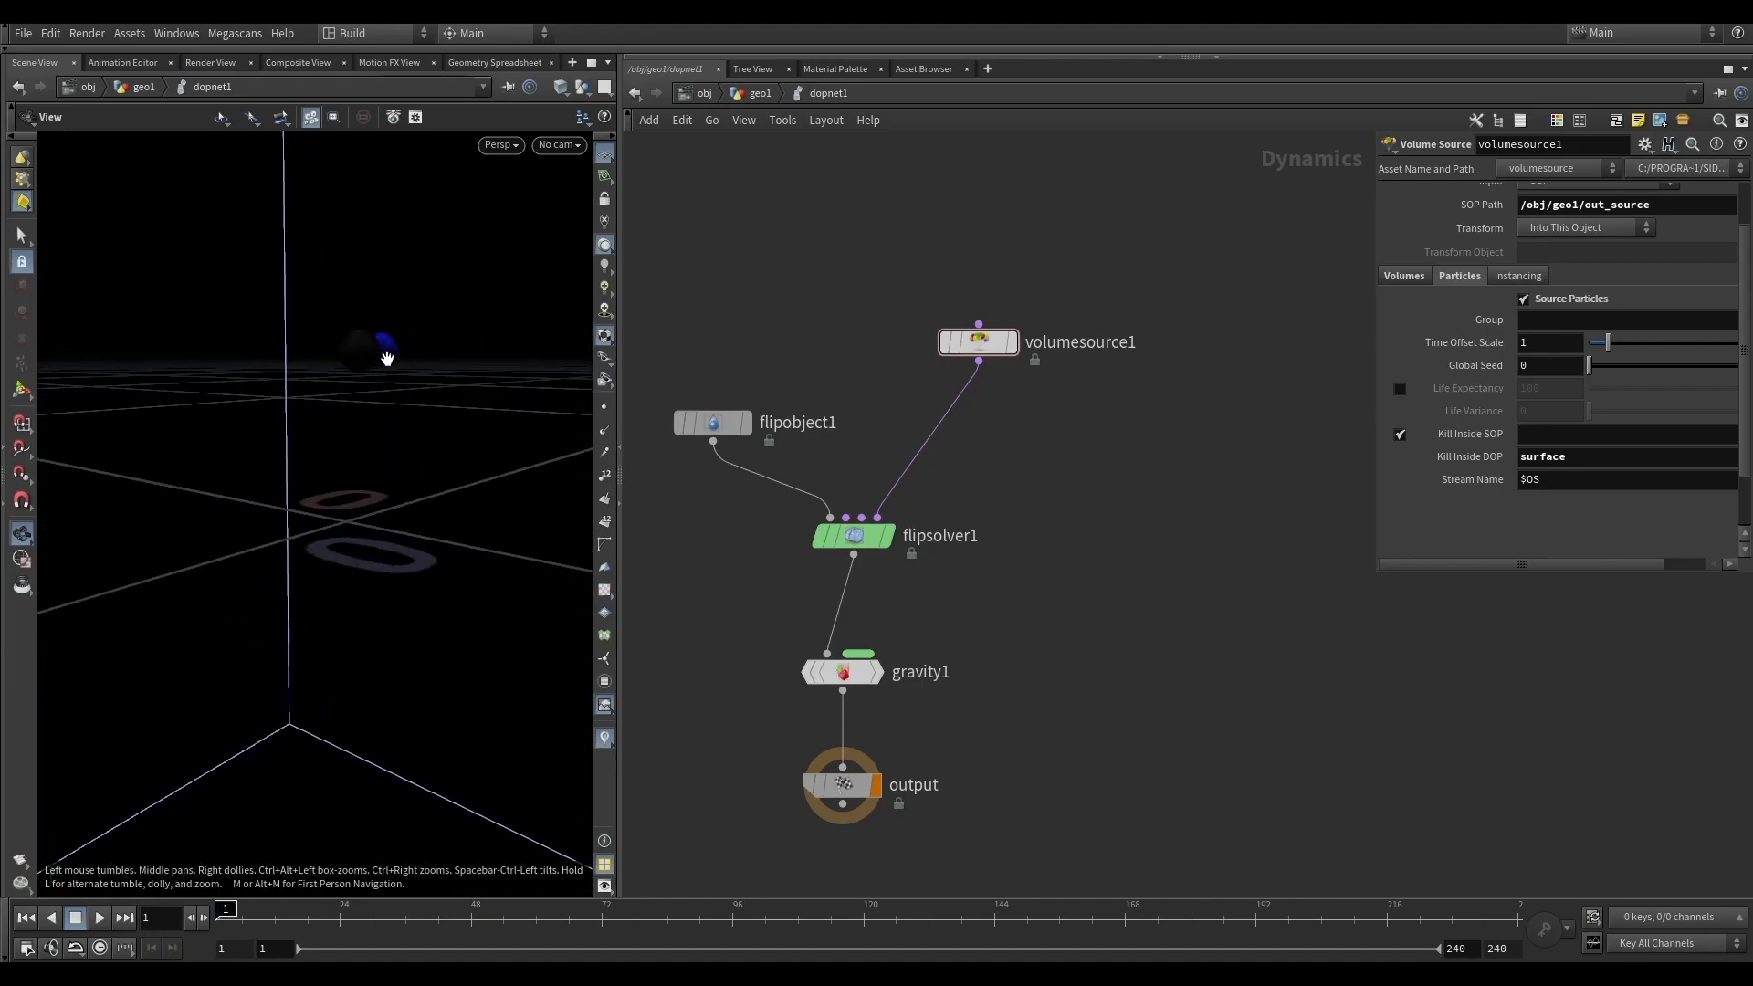
Step: Set the FLIP object's particle guide visualization to Particles
{"action": "middle_click_drag", "start_coordinate": [673, 528], "coordinate": [782, 467]}
{"action": "left_click", "coordinate": [824, 361]}
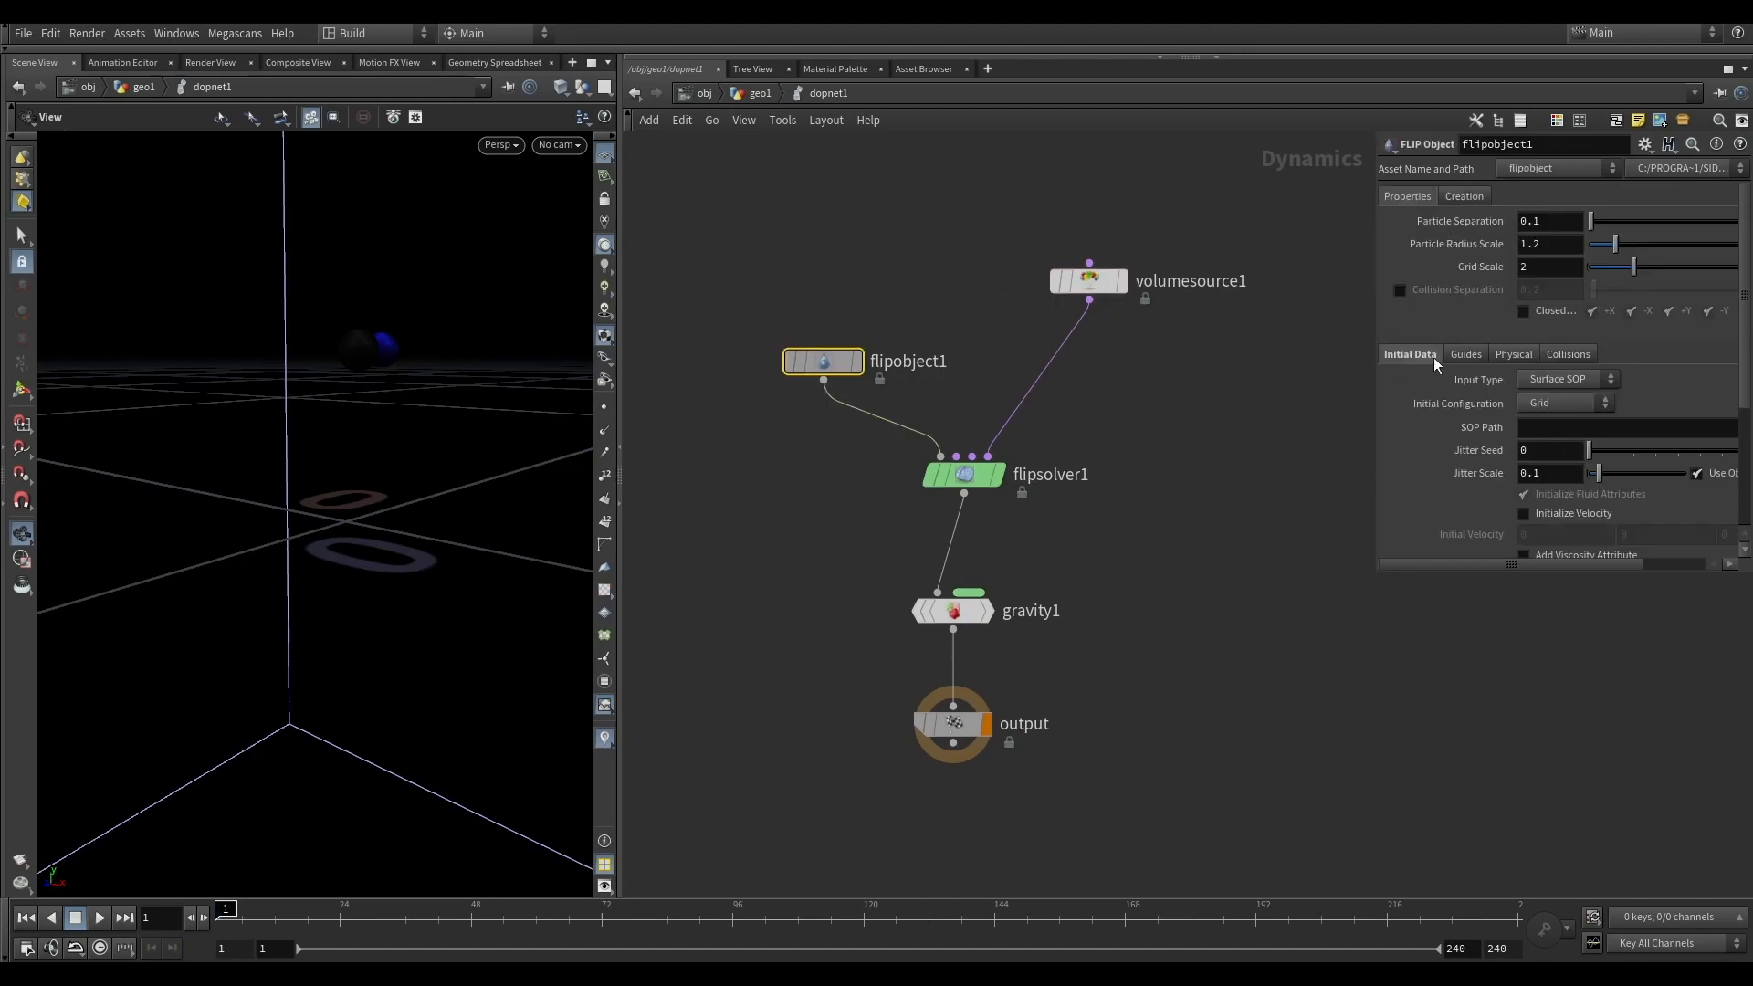
{"action": "left_click", "coordinate": [1465, 356]}
{"action": "left_click", "coordinate": [1460, 380]}
{"action": "left_click", "coordinate": [1555, 405]}
{"action": "left_click", "coordinate": [1563, 478]}
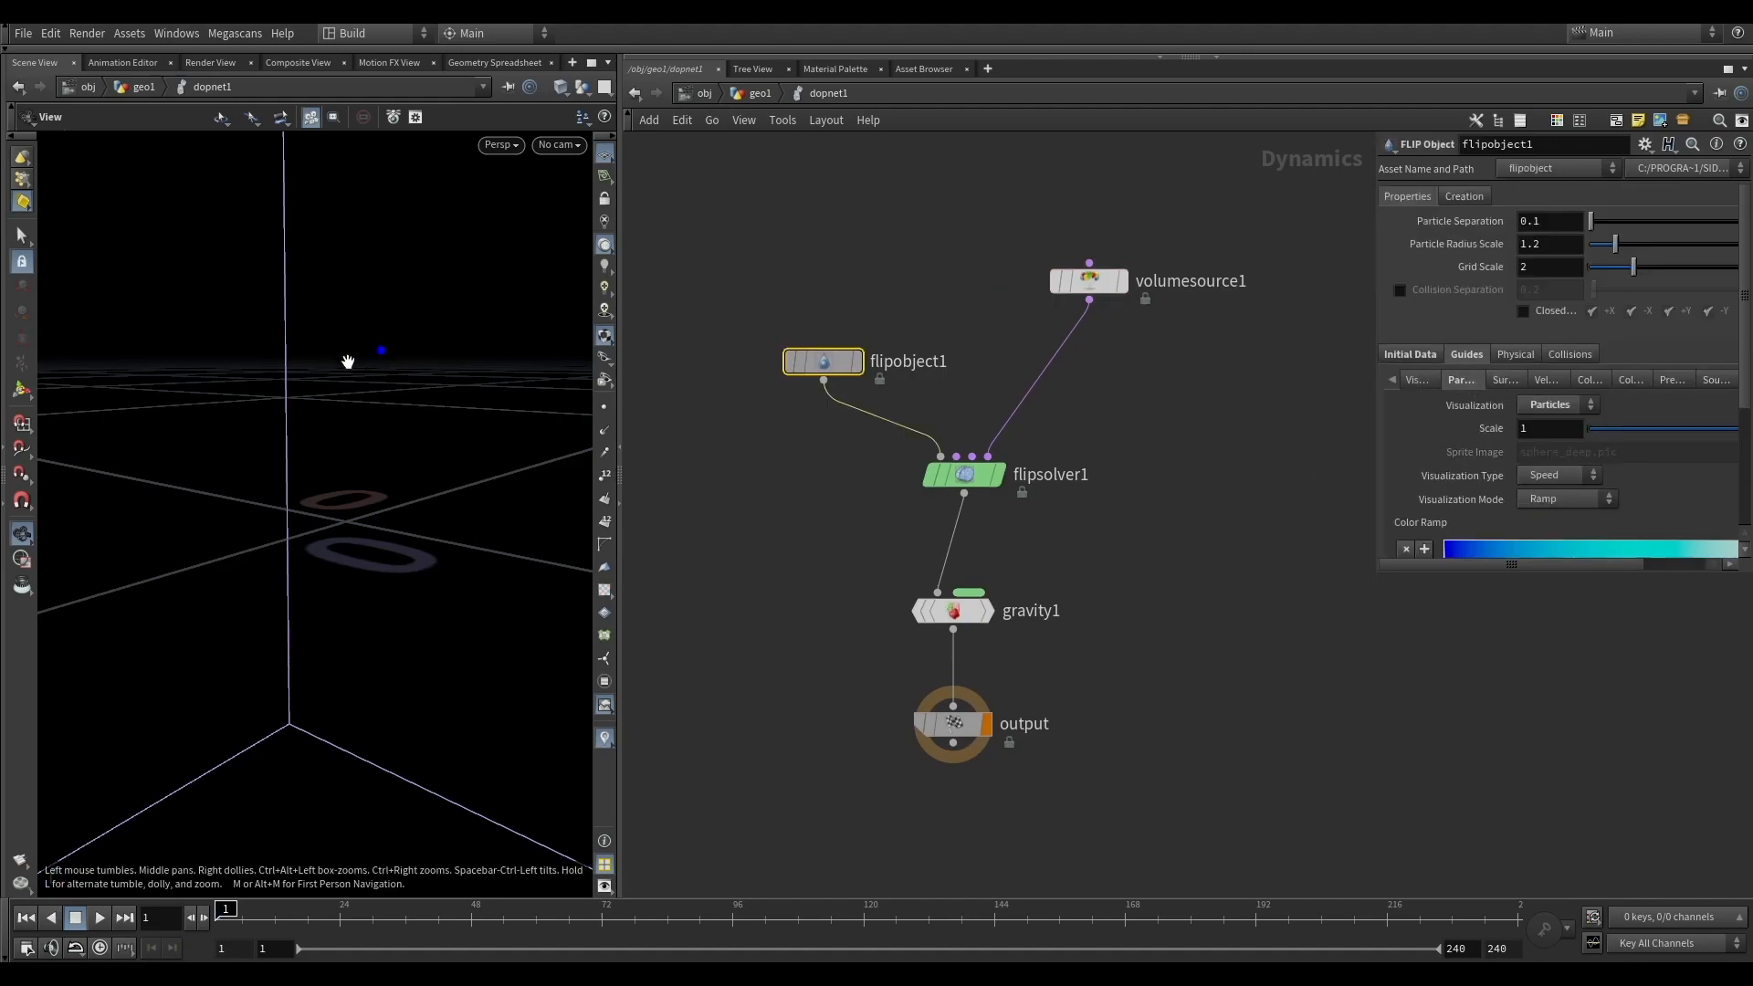
Step: Set the FLIP solver's volume limits Box Size to 5 on all three axes
{"action": "key", "text": "g"}
{"action": "left_click_drag", "start_coordinate": [354, 493], "coordinate": [265, 512]}
{"action": "left_click", "coordinate": [964, 474]}
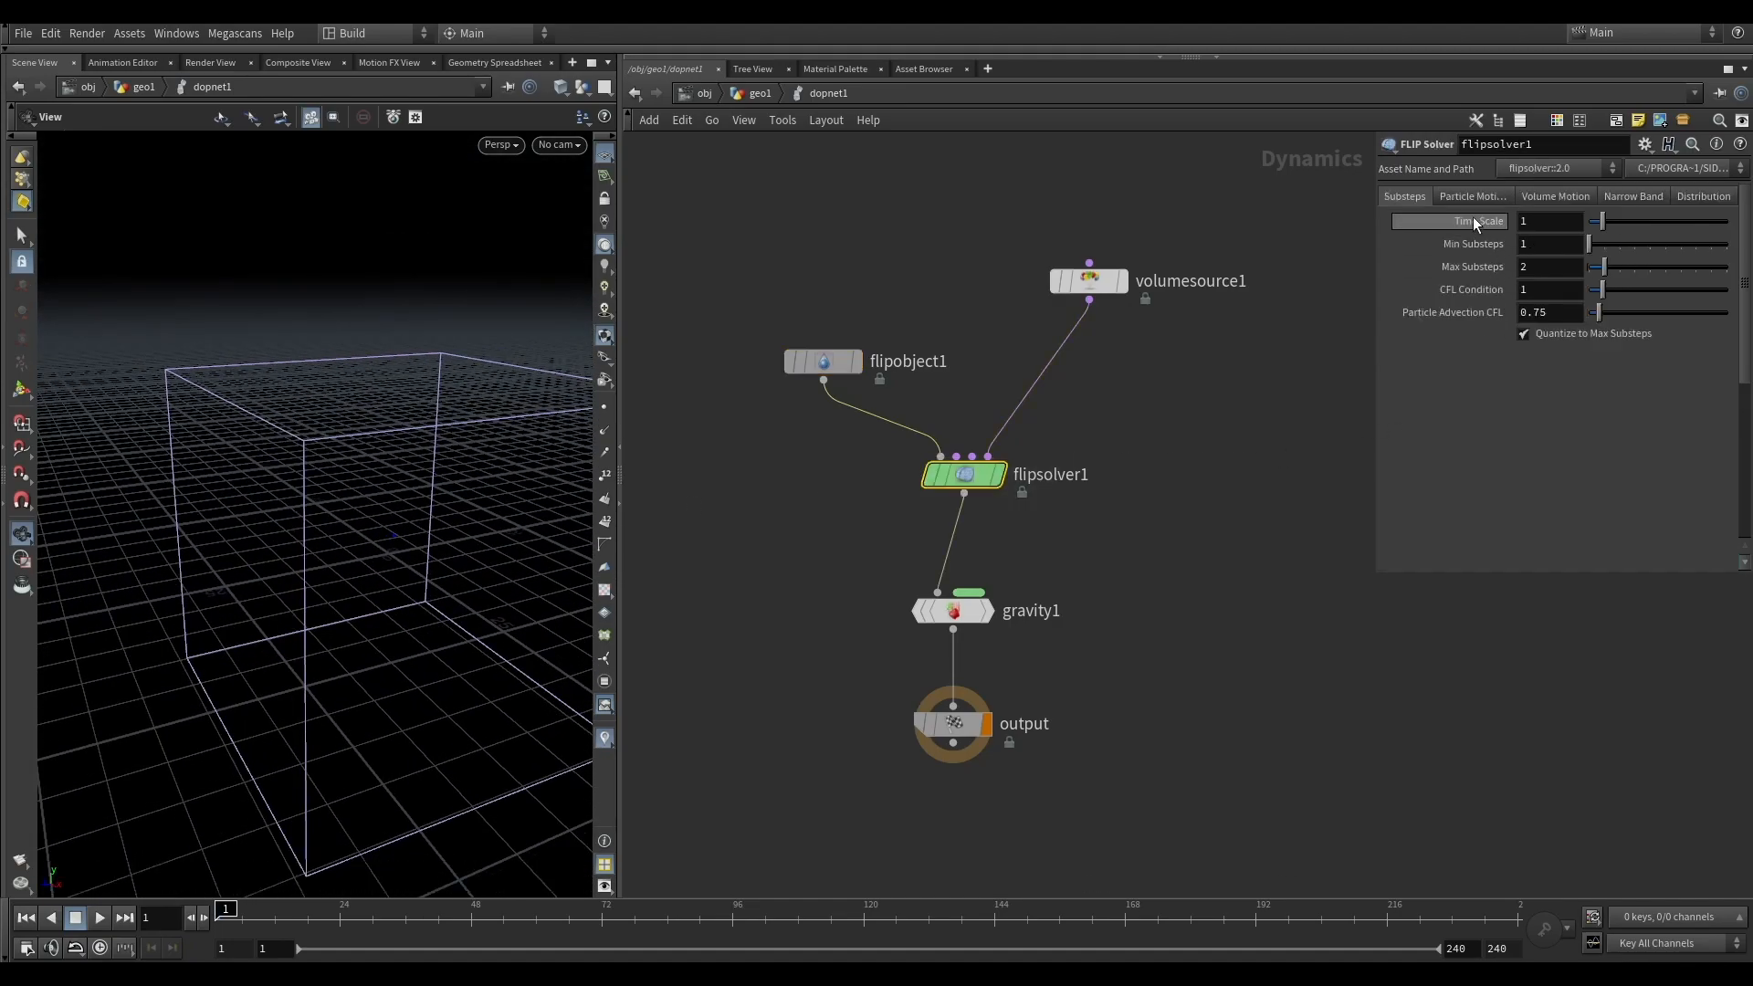
{"action": "left_click", "coordinate": [1542, 197]}
{"action": "left_click_drag", "start_coordinate": [1549, 410], "coordinate": [1436, 423]}
{"action": "type", "text": "5"}
{"action": "key", "text": "Return"}
{"action": "type", "text": "5"}
{"action": "left_click_drag", "start_coordinate": [1593, 409], "coordinate": [1728, 408]}
{"action": "key", "text": "Return"}
{"action": "type", "text": "5"}
{"action": "key", "text": "Return"}
{"action": "scroll", "coordinate": [401, 551], "scroll_direction": "up", "scroll_amount": 5}
{"action": "left_click_drag", "start_coordinate": [401, 550], "coordinate": [337, 529]}
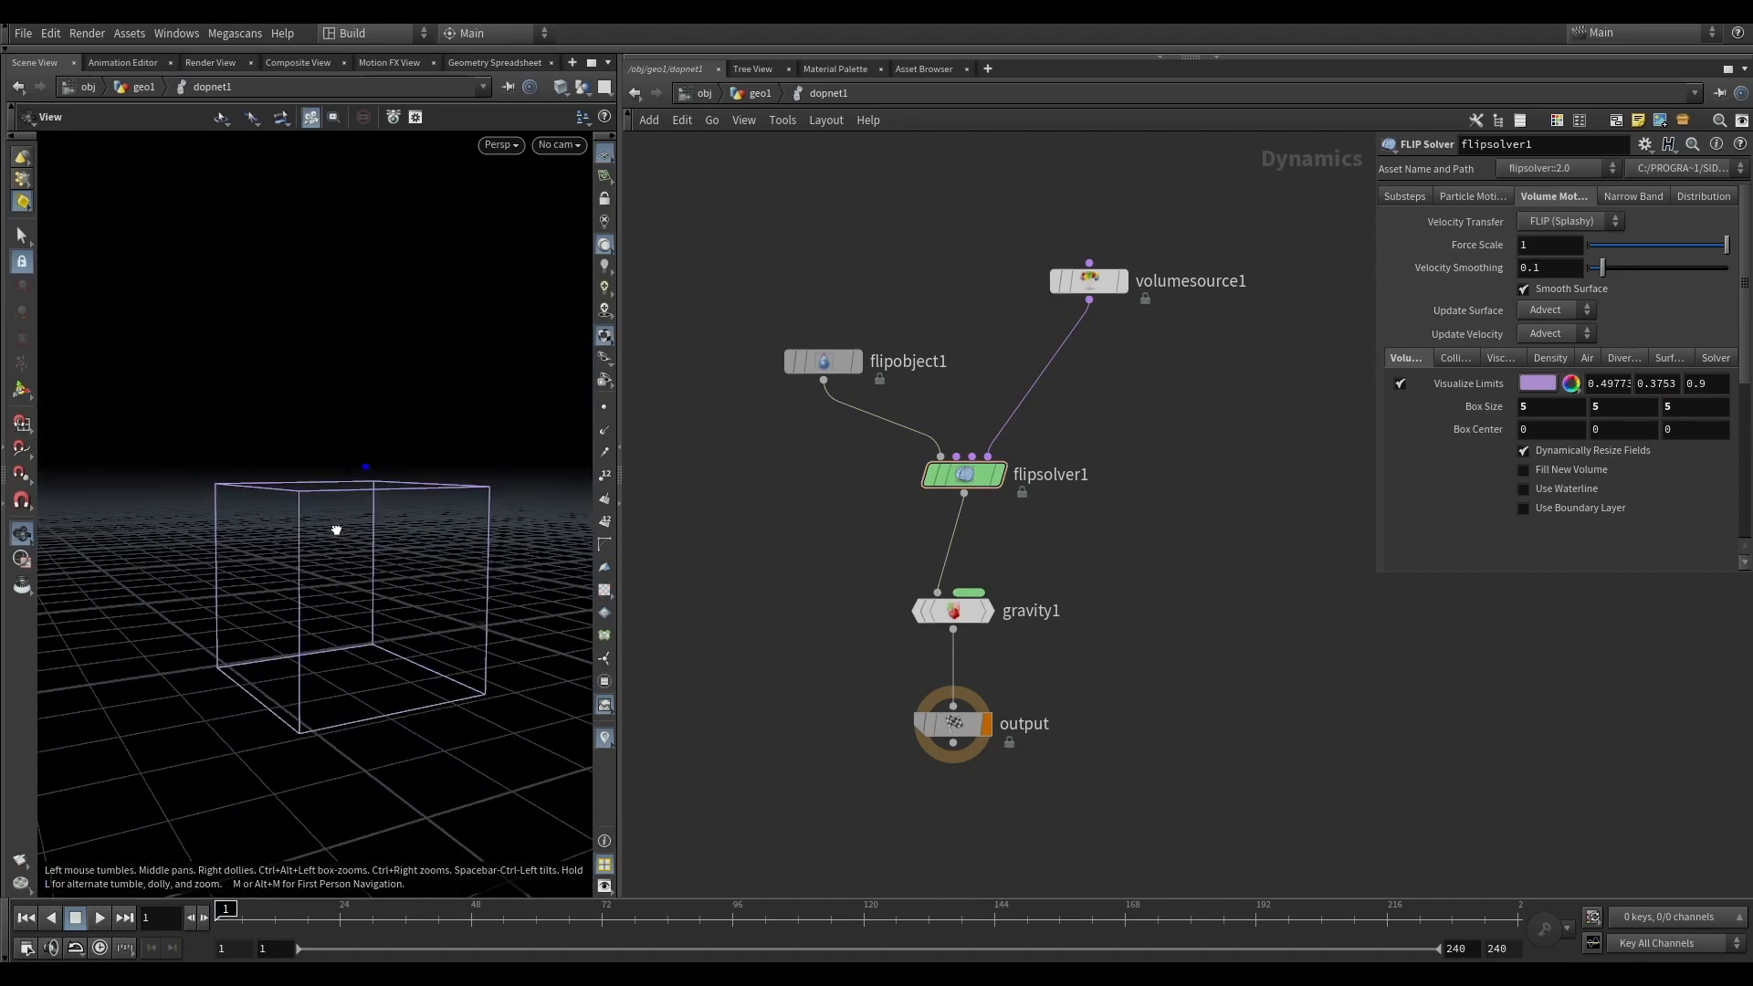
Step: Set the Y value of the FLIP solver's Box Center to 2.5
{"action": "left_click_drag", "start_coordinate": [1621, 430], "coordinate": [1536, 429]}
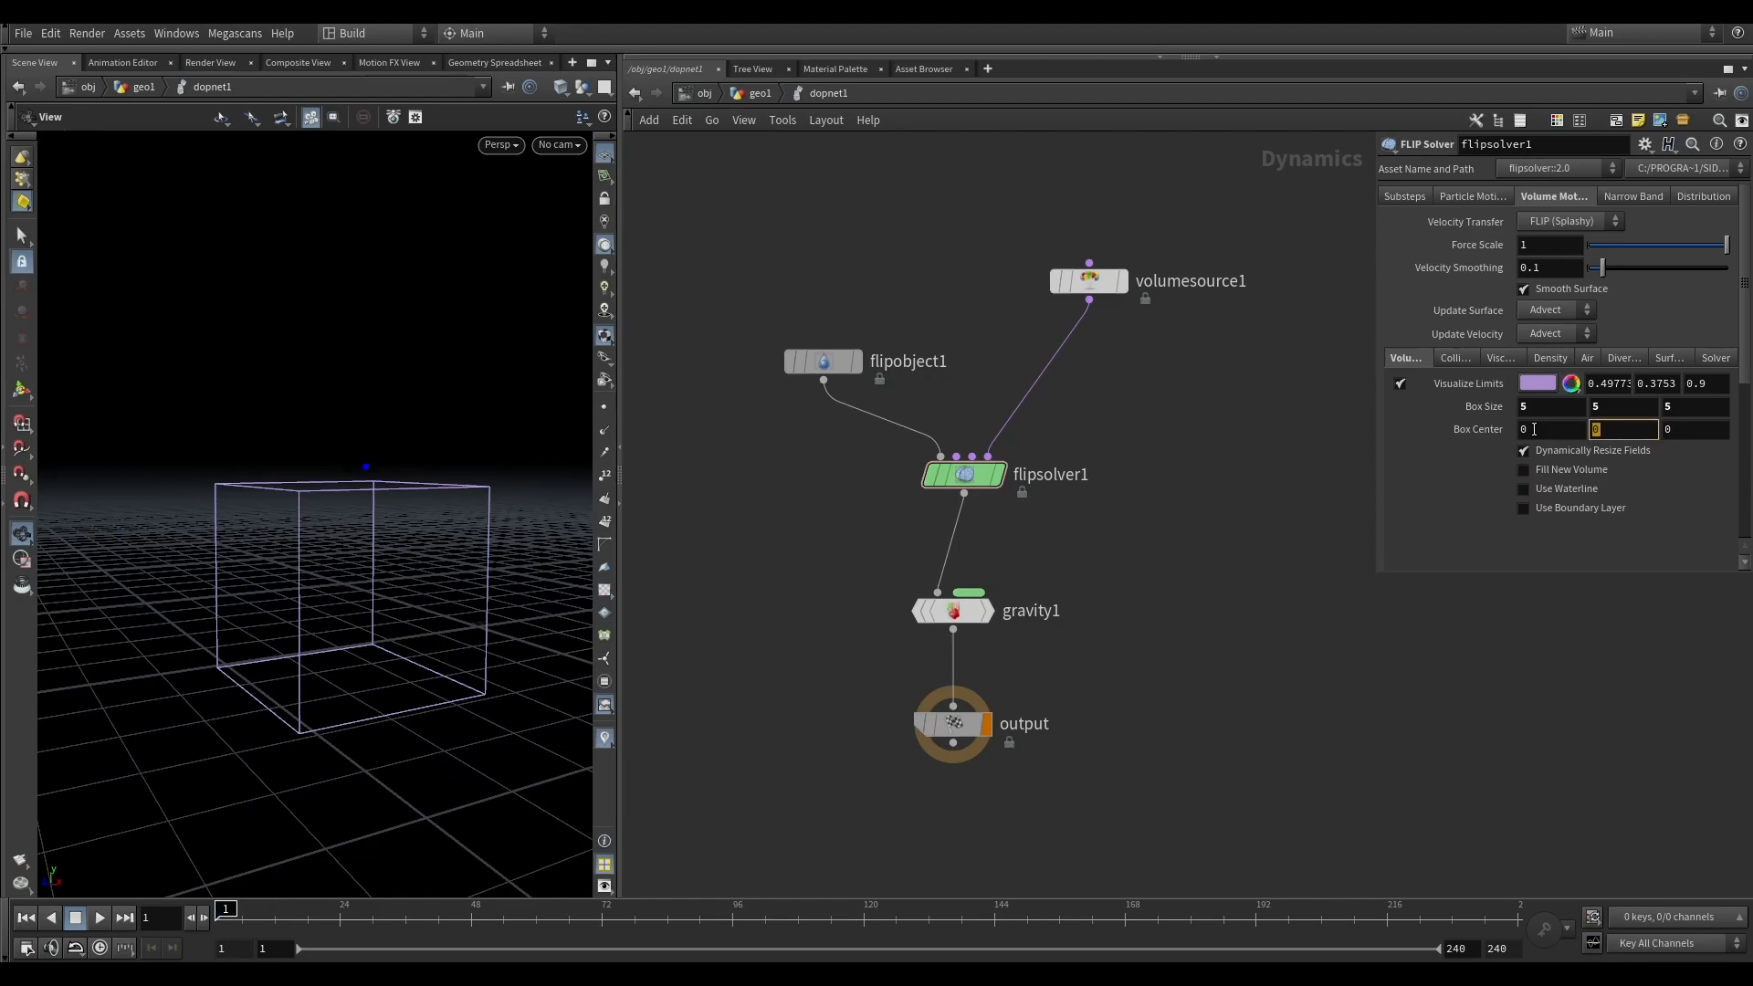
{"action": "type", "text": "2.5"}
{"action": "key", "text": "Return"}
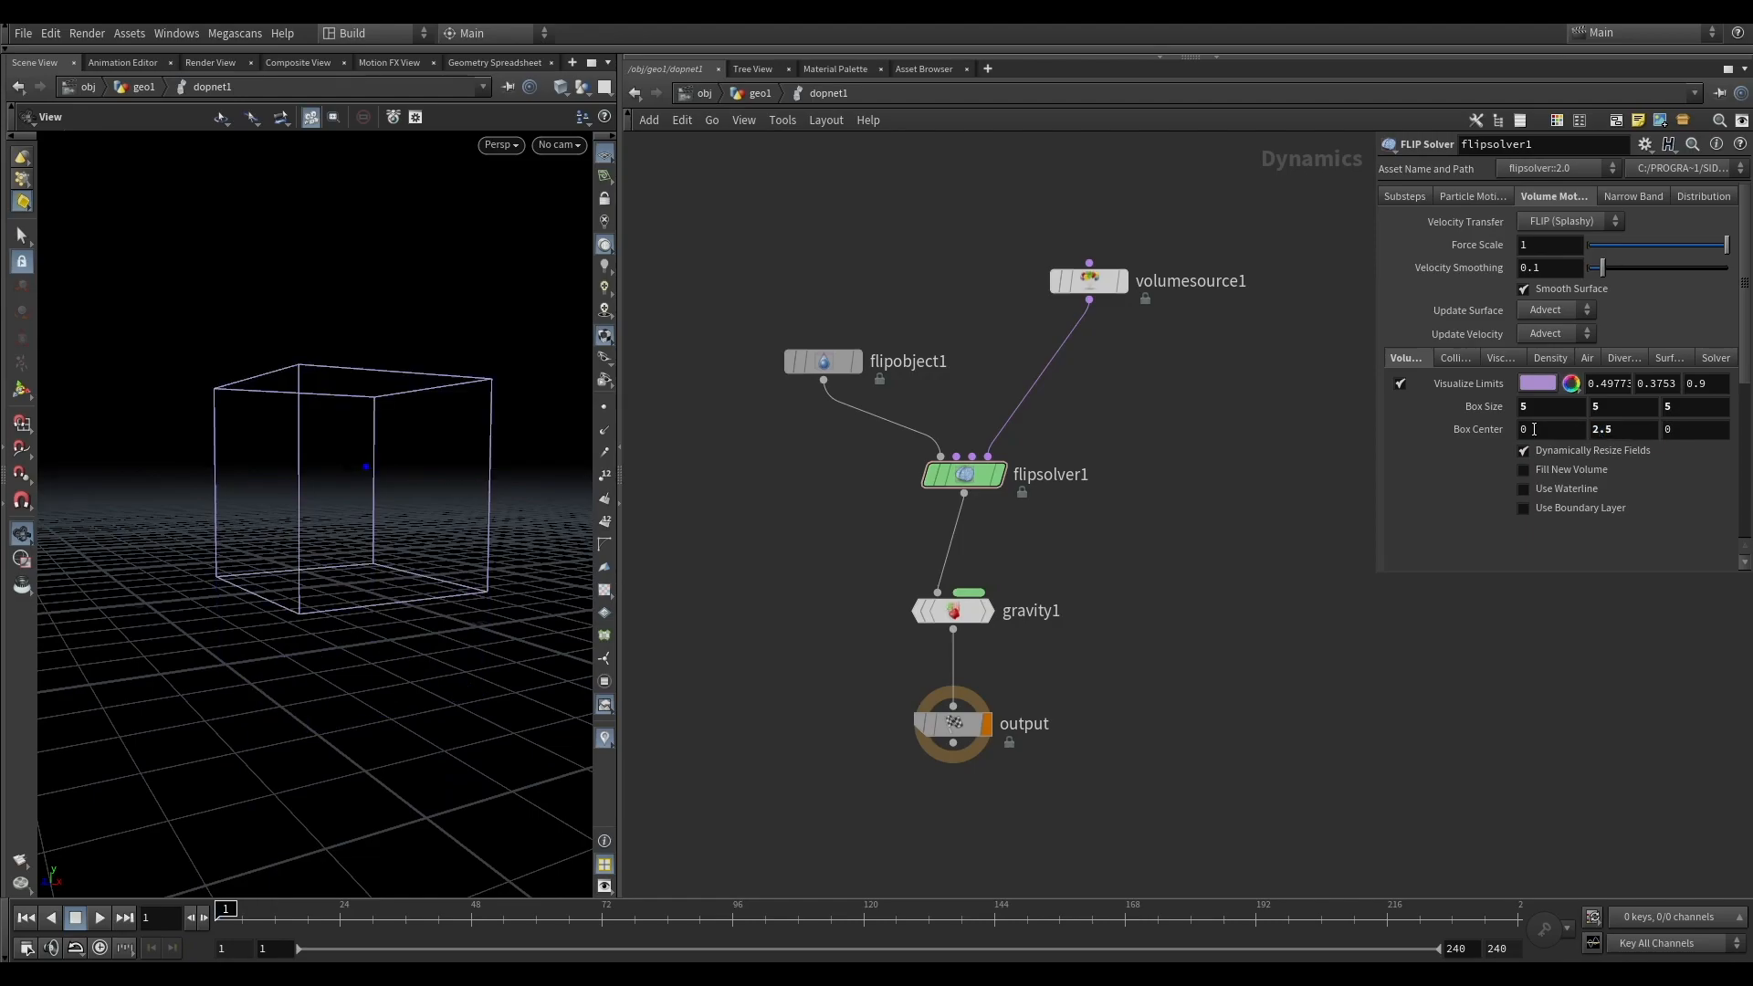
{"action": "scroll", "coordinate": [341, 474], "scroll_direction": "up", "scroll_amount": 5}
{"action": "scroll", "coordinate": [274, 438], "scroll_direction": "down", "scroll_amount": 5}
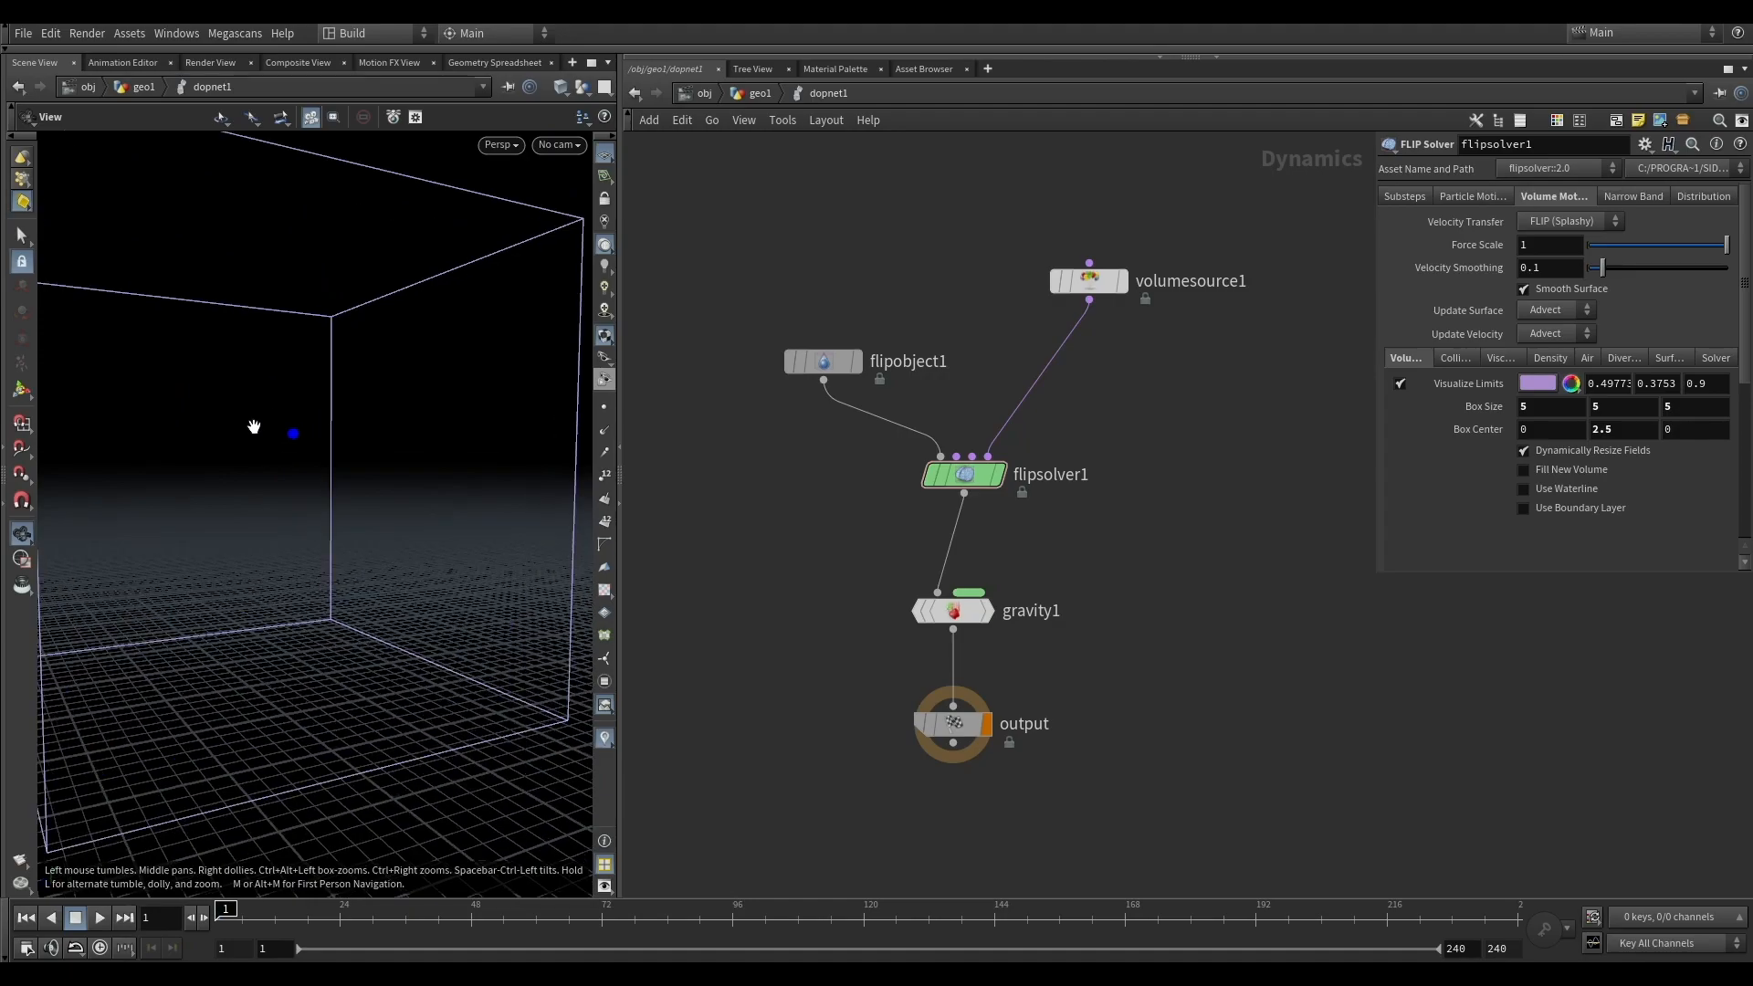
Step: Change the viewport background color scheme to Light in the display options
{"action": "key", "text": "d"}
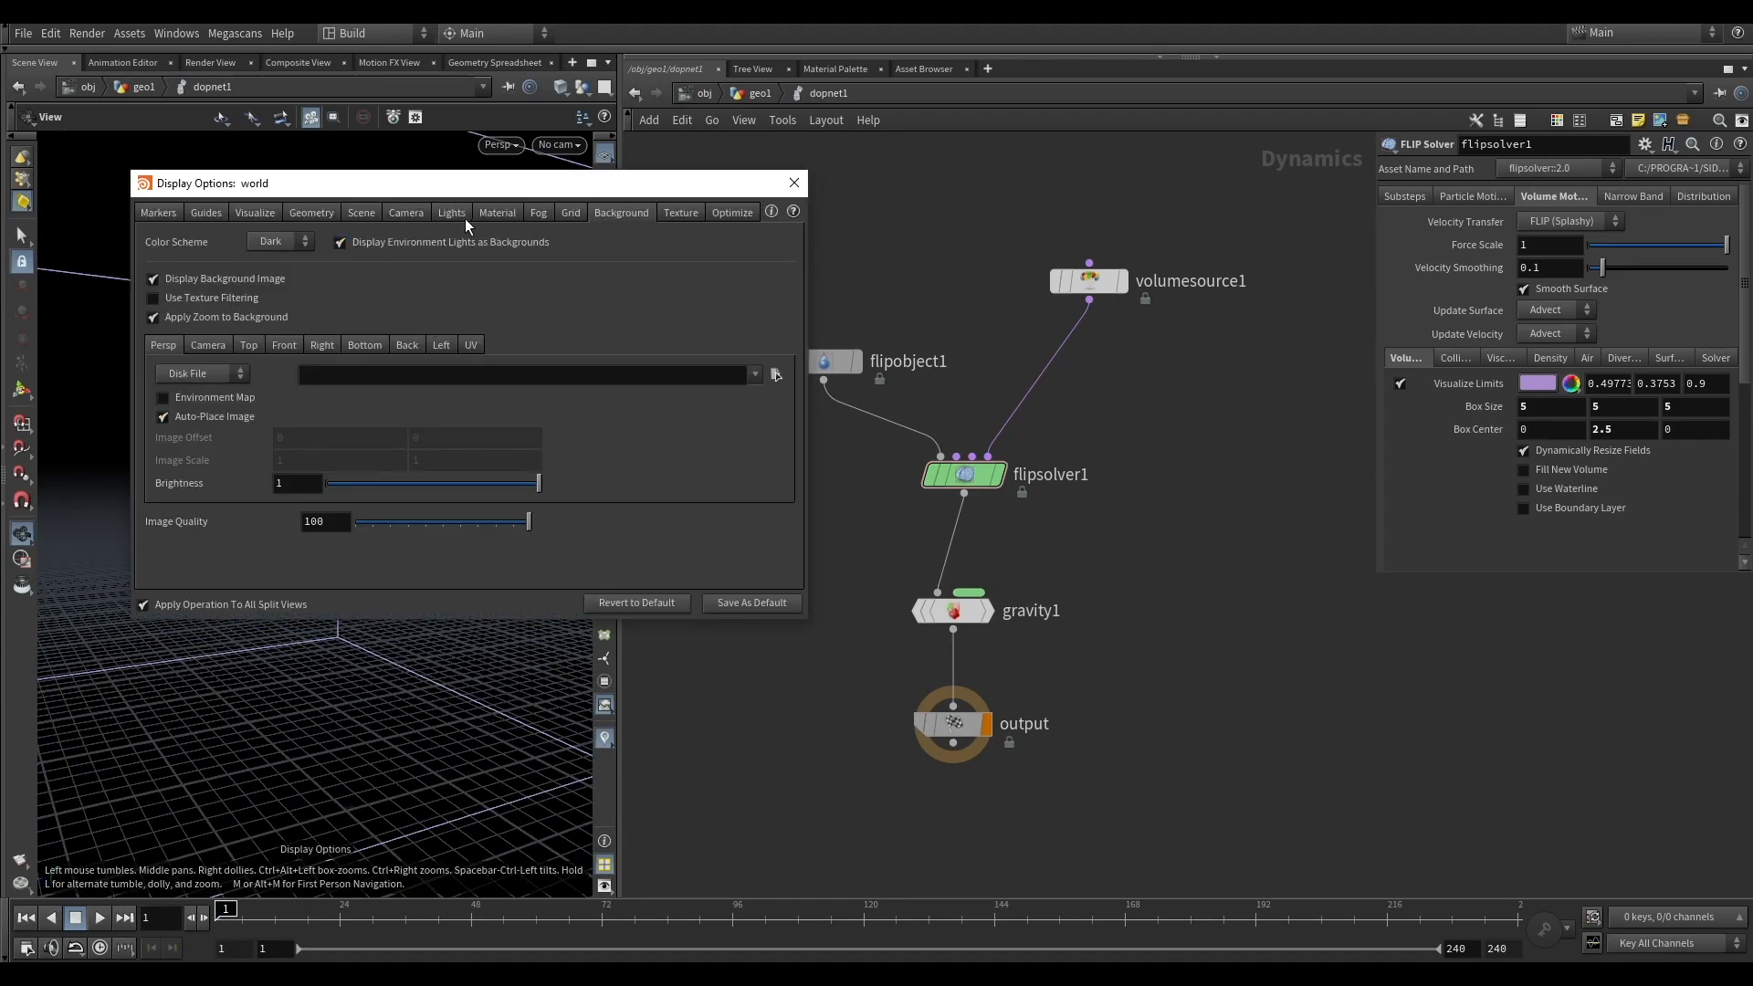
{"action": "left_click", "coordinate": [267, 260]}
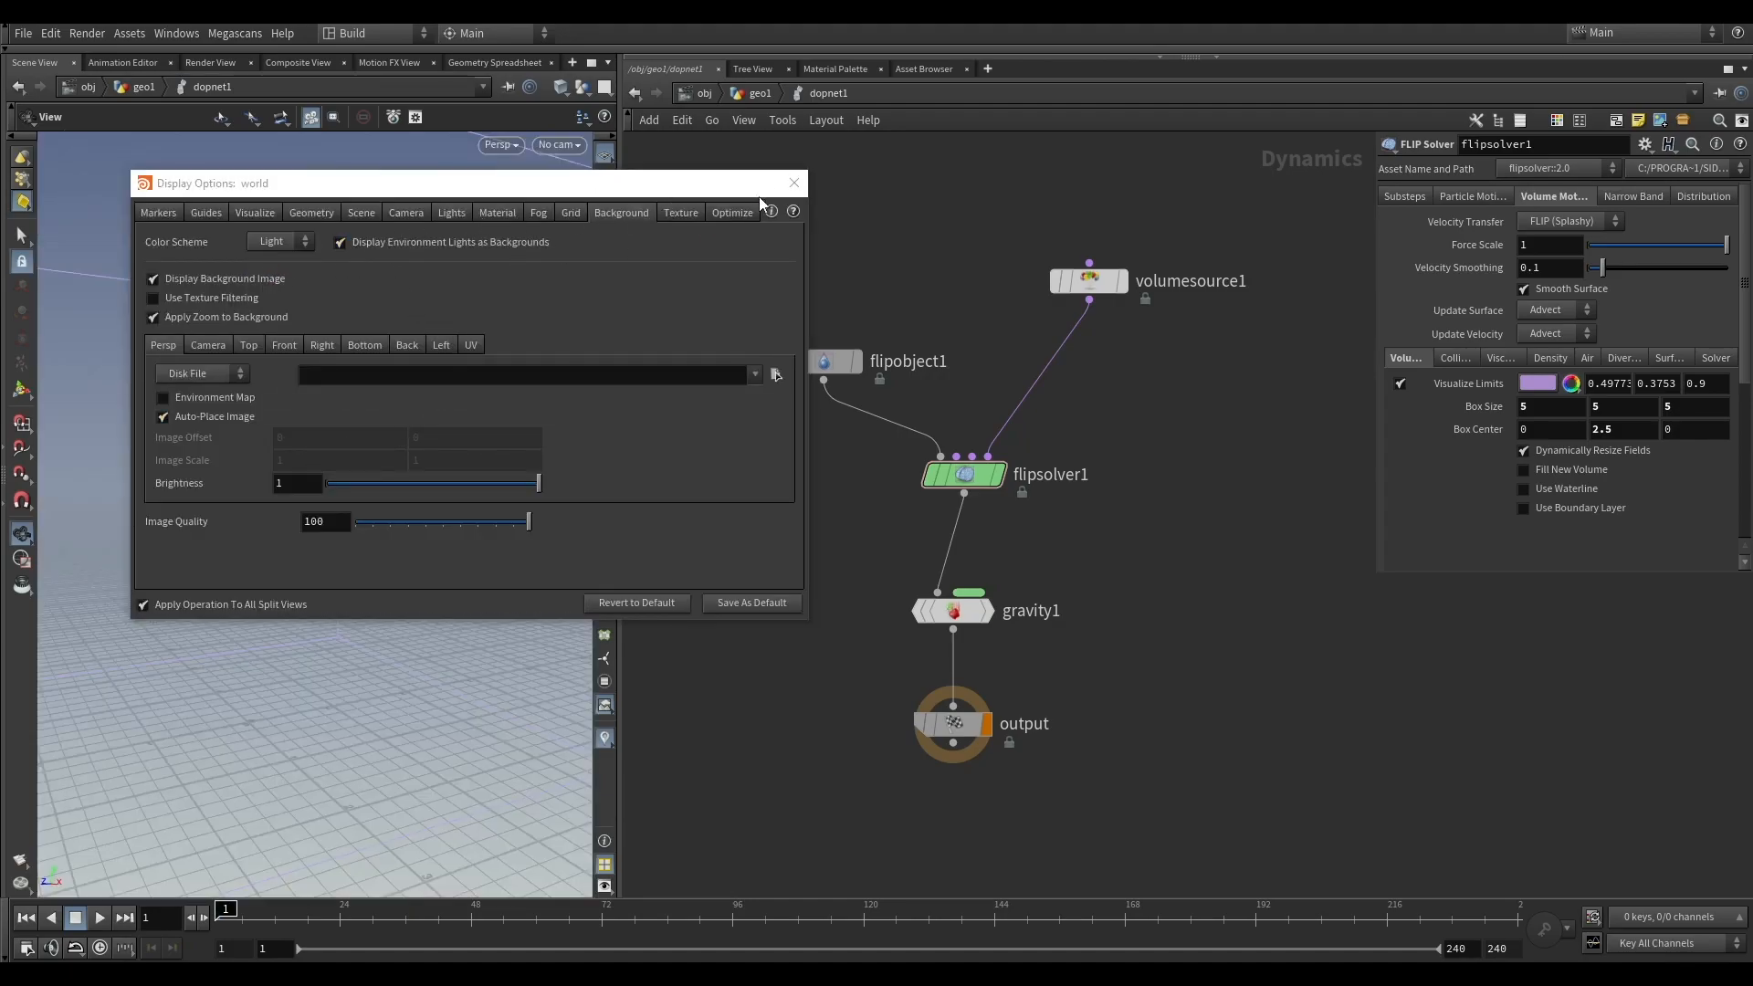
{"action": "left_click", "coordinate": [793, 183]}
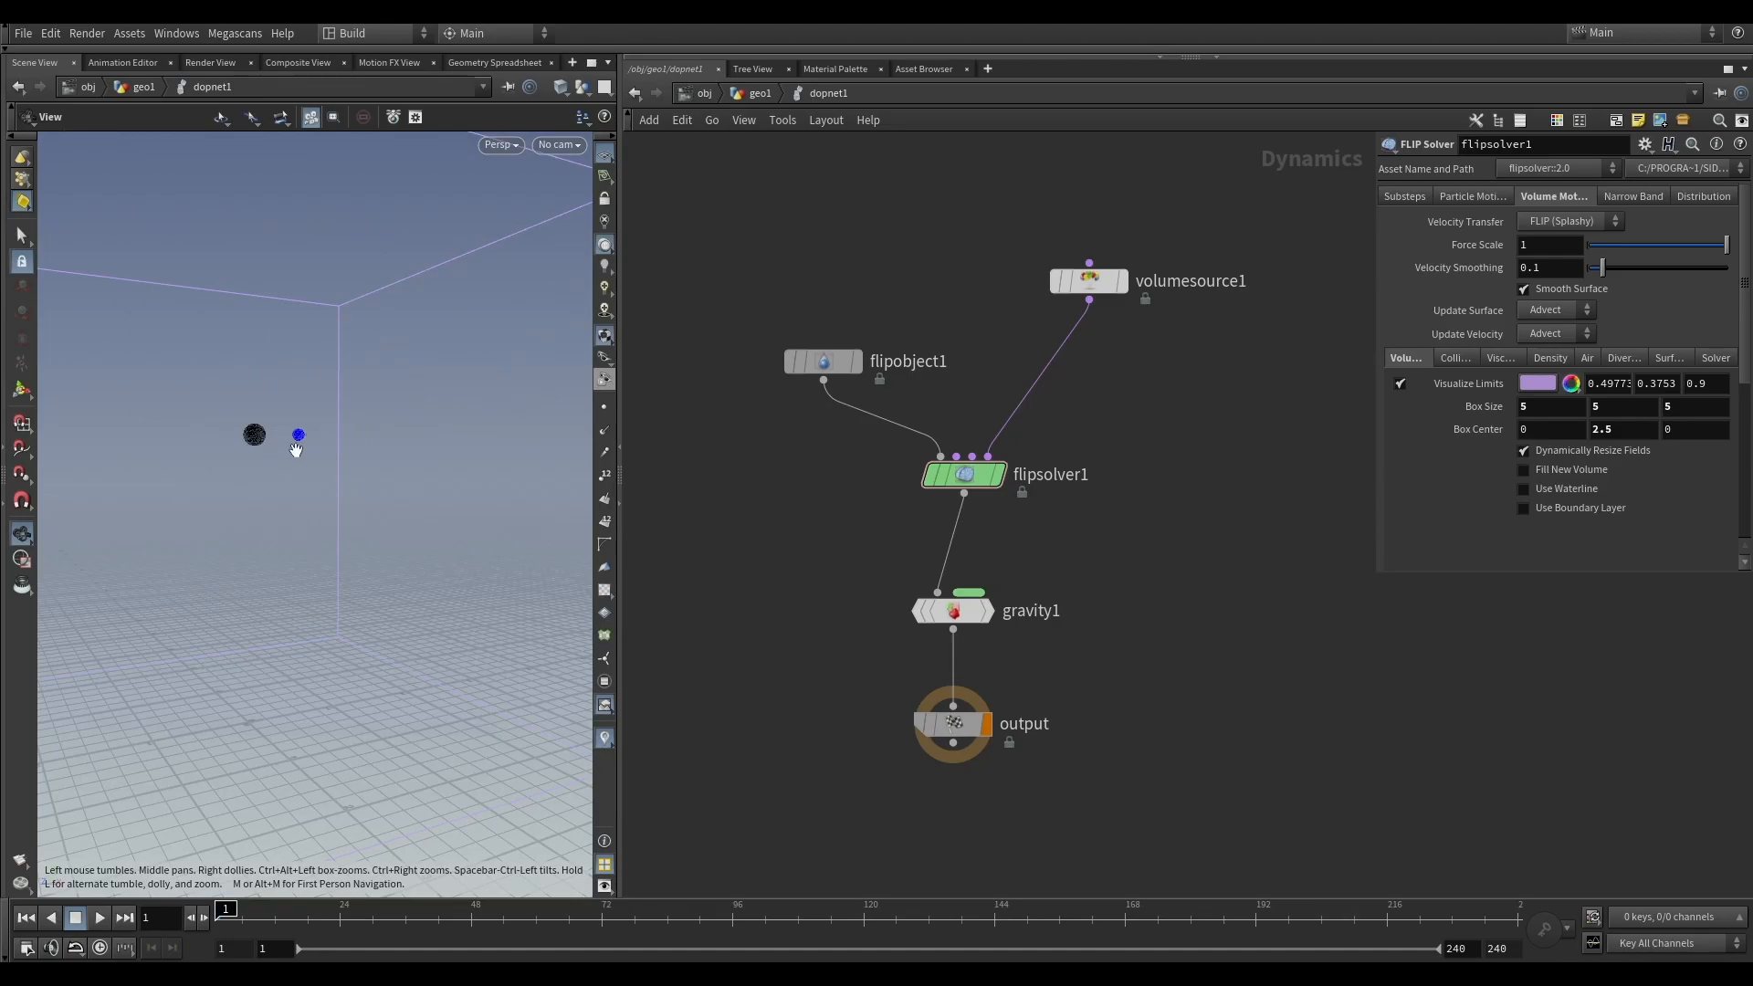
Step: Set the FLIP object's particle Visualization Type to None so the particles use their own colors
{"action": "left_click_drag", "start_coordinate": [933, 305], "coordinate": [790, 394]}
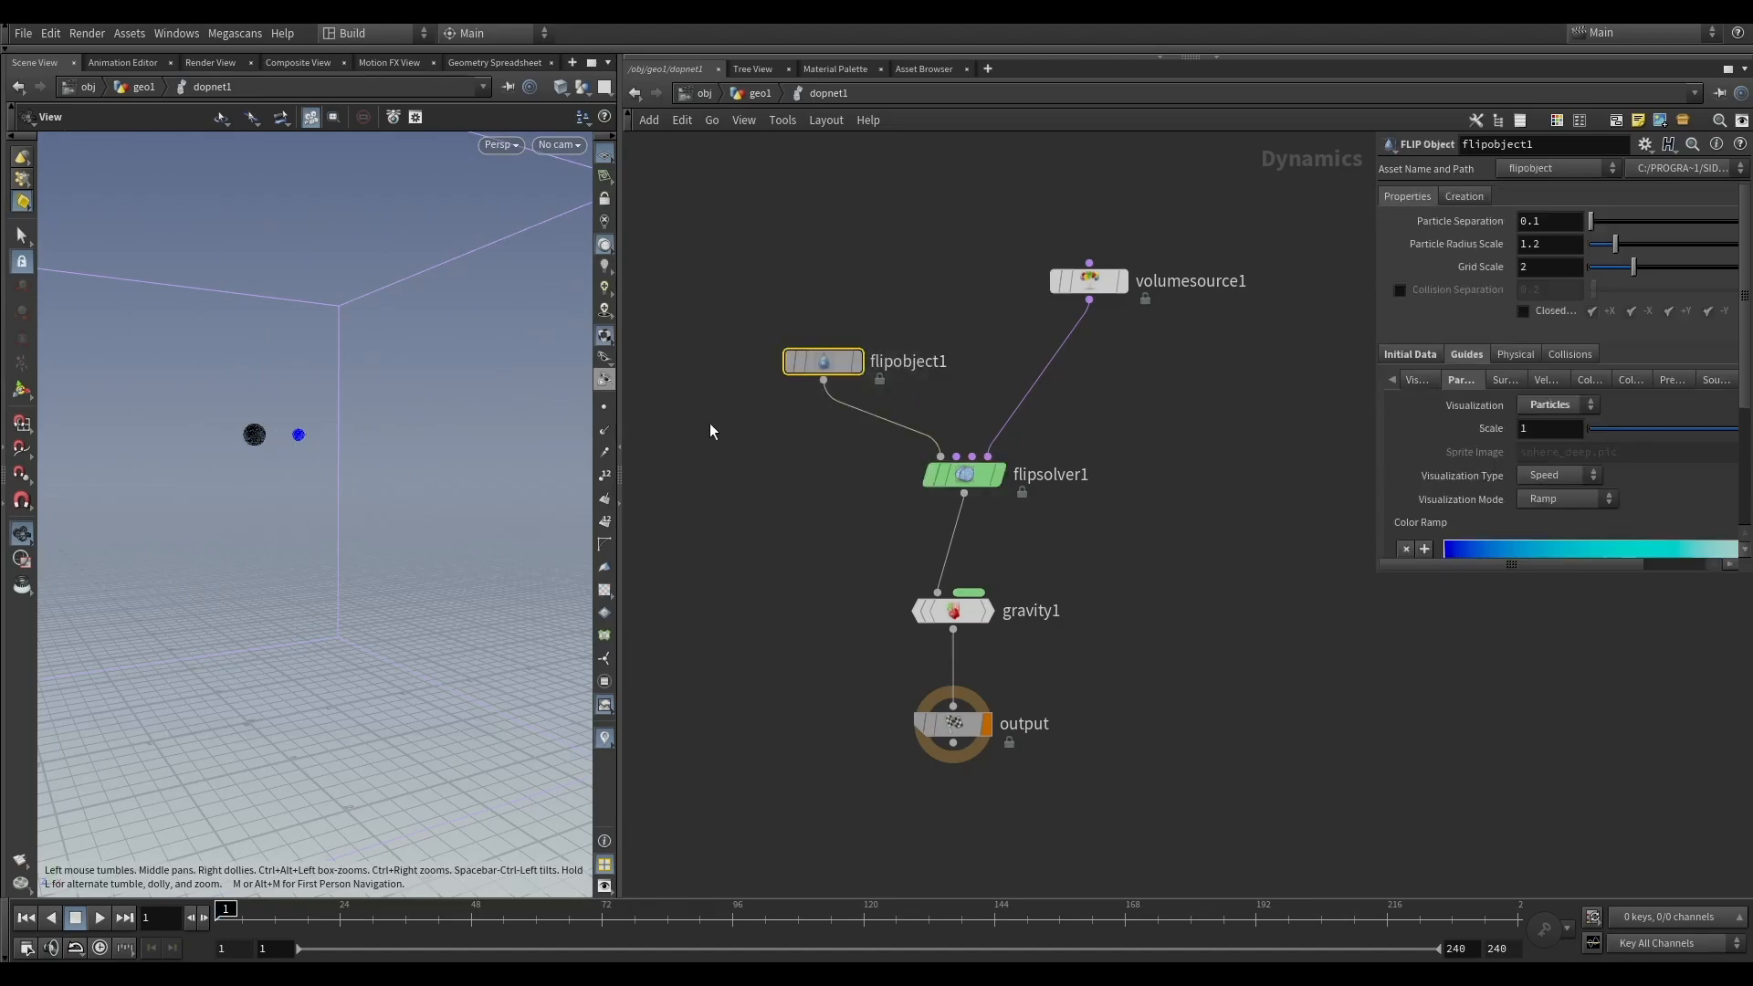
{"action": "scroll", "coordinate": [1467, 470], "scroll_direction": "down", "scroll_amount": 3}
{"action": "left_click_drag", "start_coordinate": [1376, 498], "coordinate": [1217, 510]}
{"action": "left_click", "coordinate": [1399, 342]}
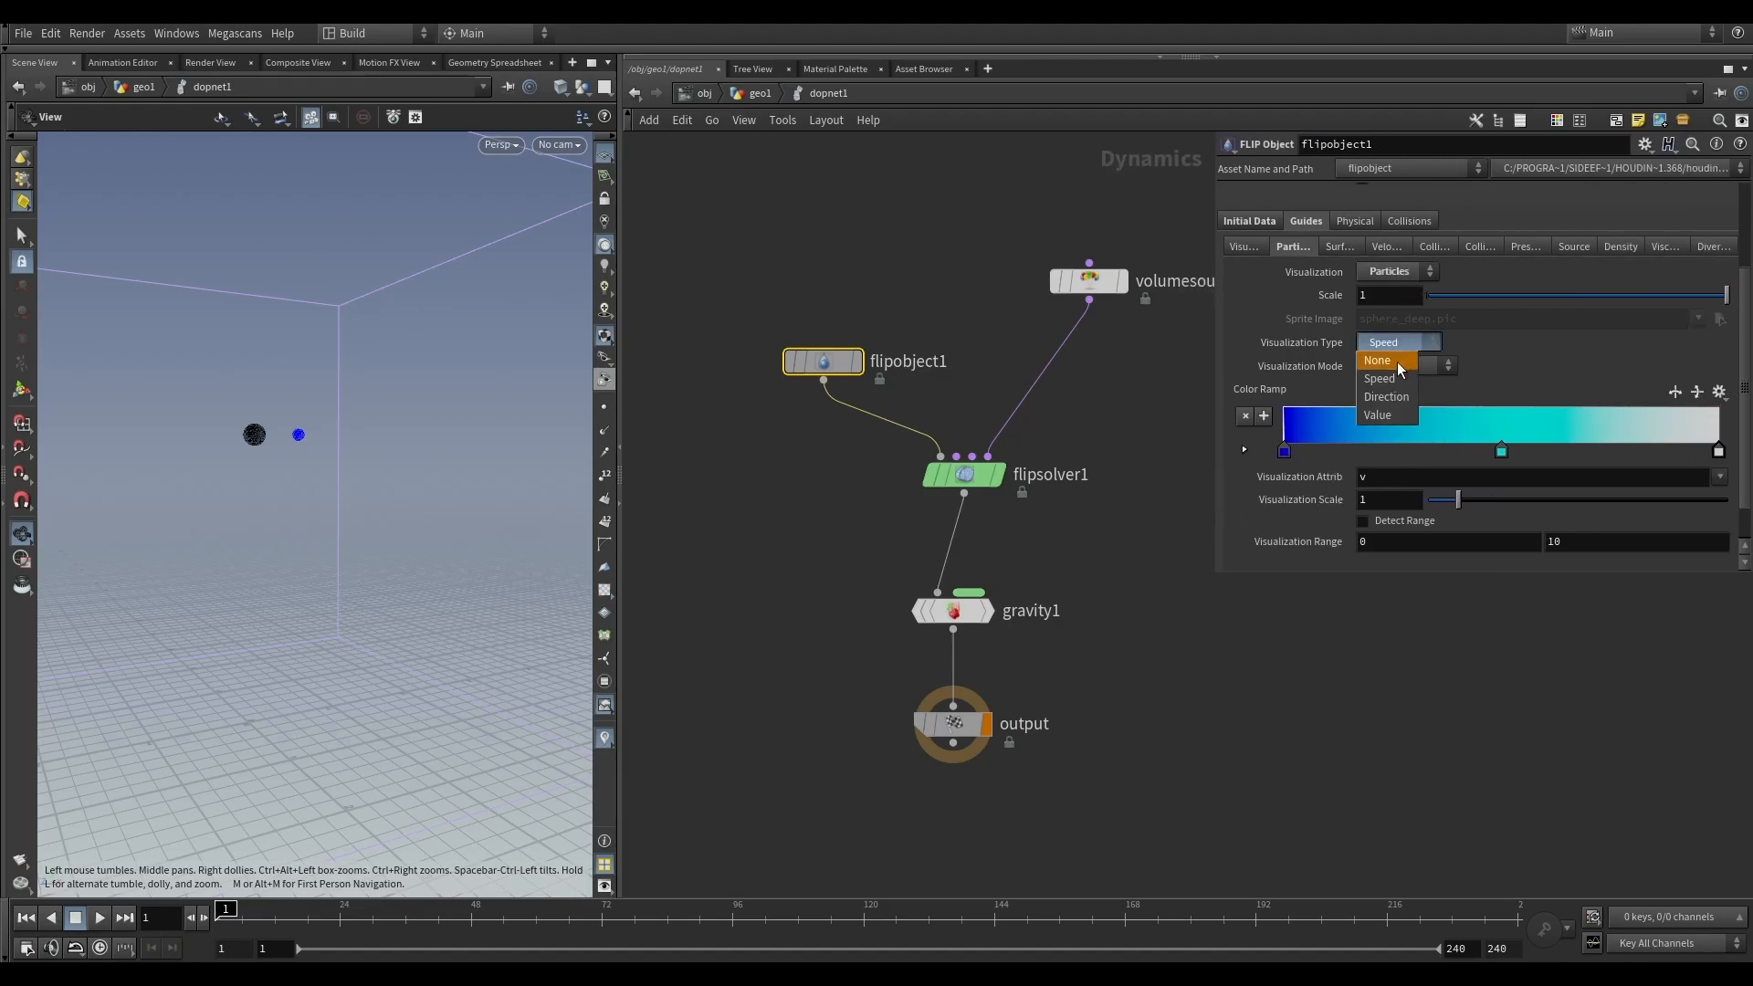
{"action": "left_click", "coordinate": [1395, 363]}
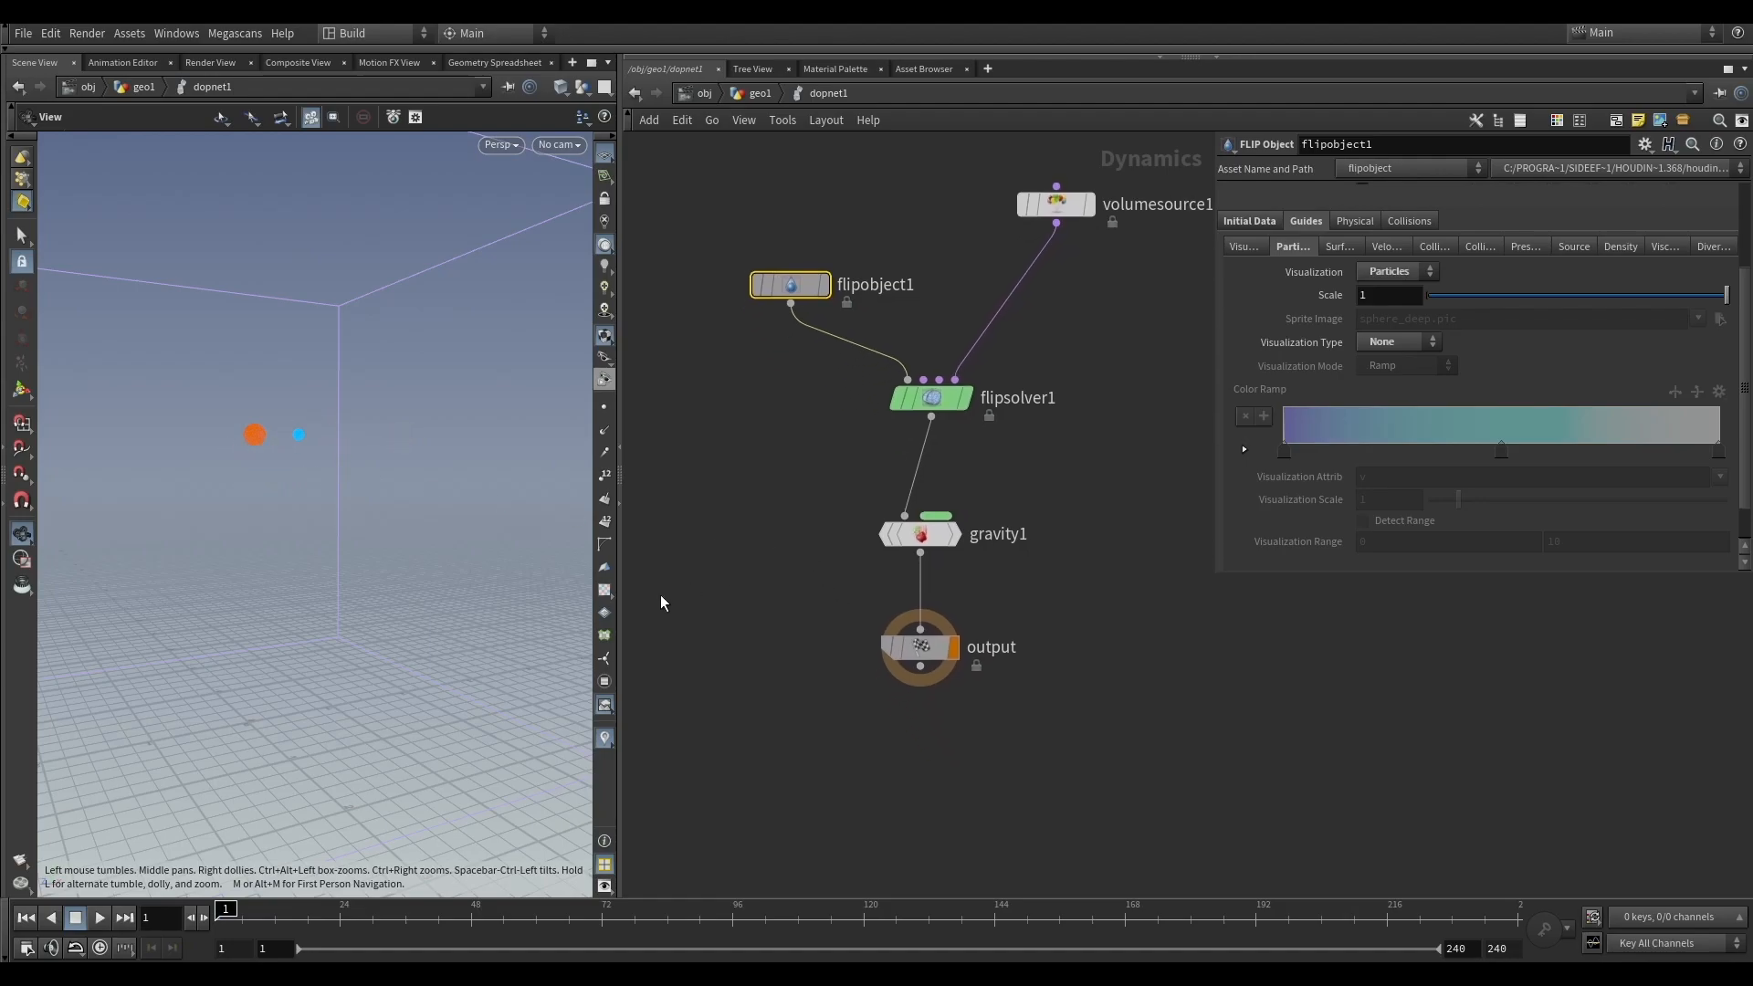
Step: Play the simulation to check the particle emission, and stop the playback
{"action": "left_click", "coordinate": [100, 916]}
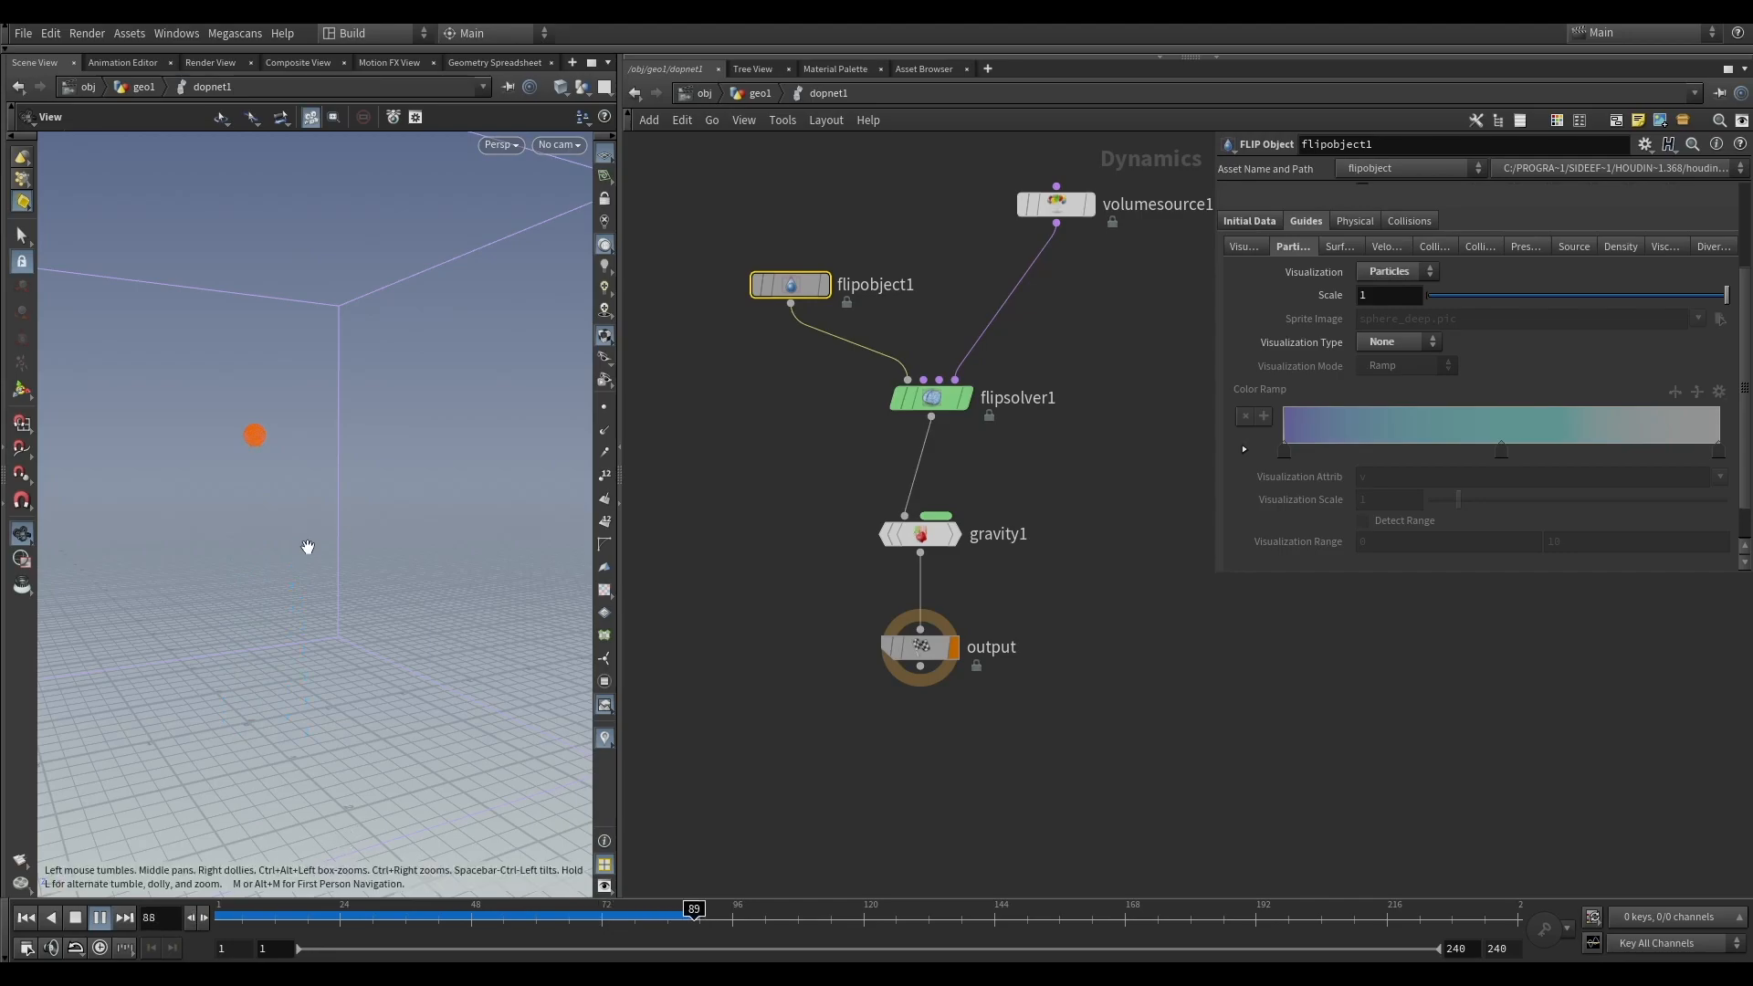
{"action": "left_click", "coordinate": [75, 918]}
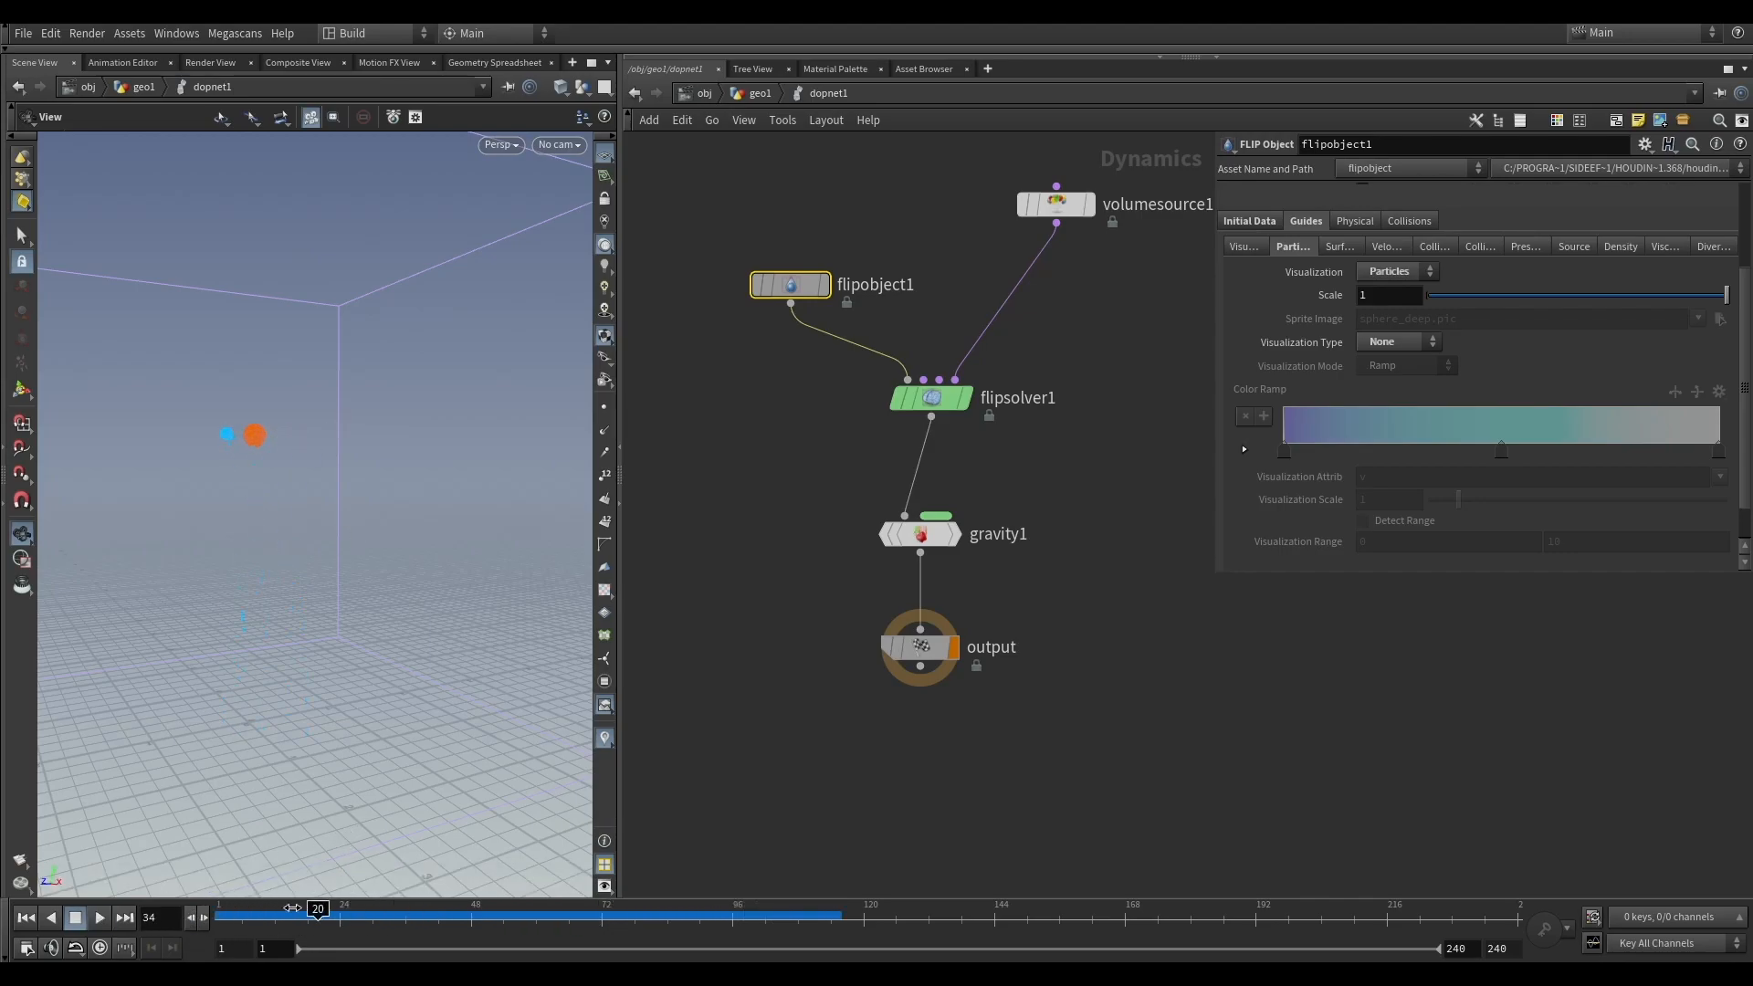
Step: Set the FLIP object's Particle Separation to 0.006
{"action": "scroll", "coordinate": [1271, 276], "scroll_direction": "up", "scroll_amount": 3}
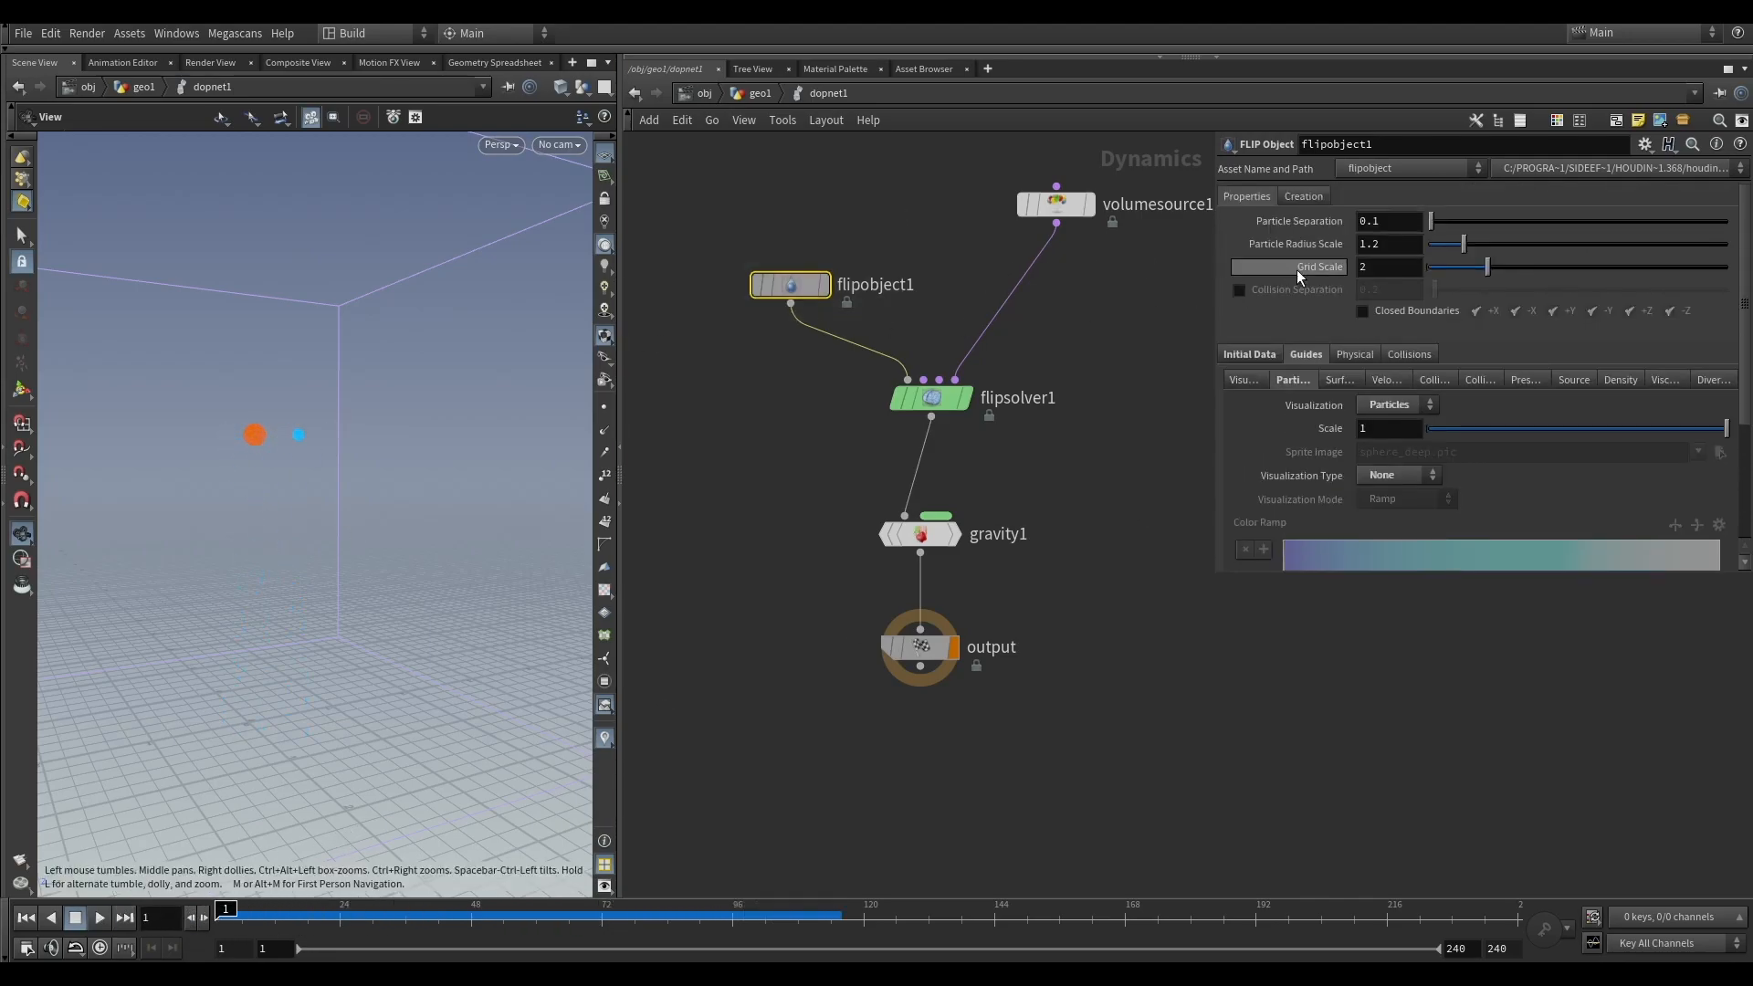
{"action": "left_click", "coordinate": [736, 96]}
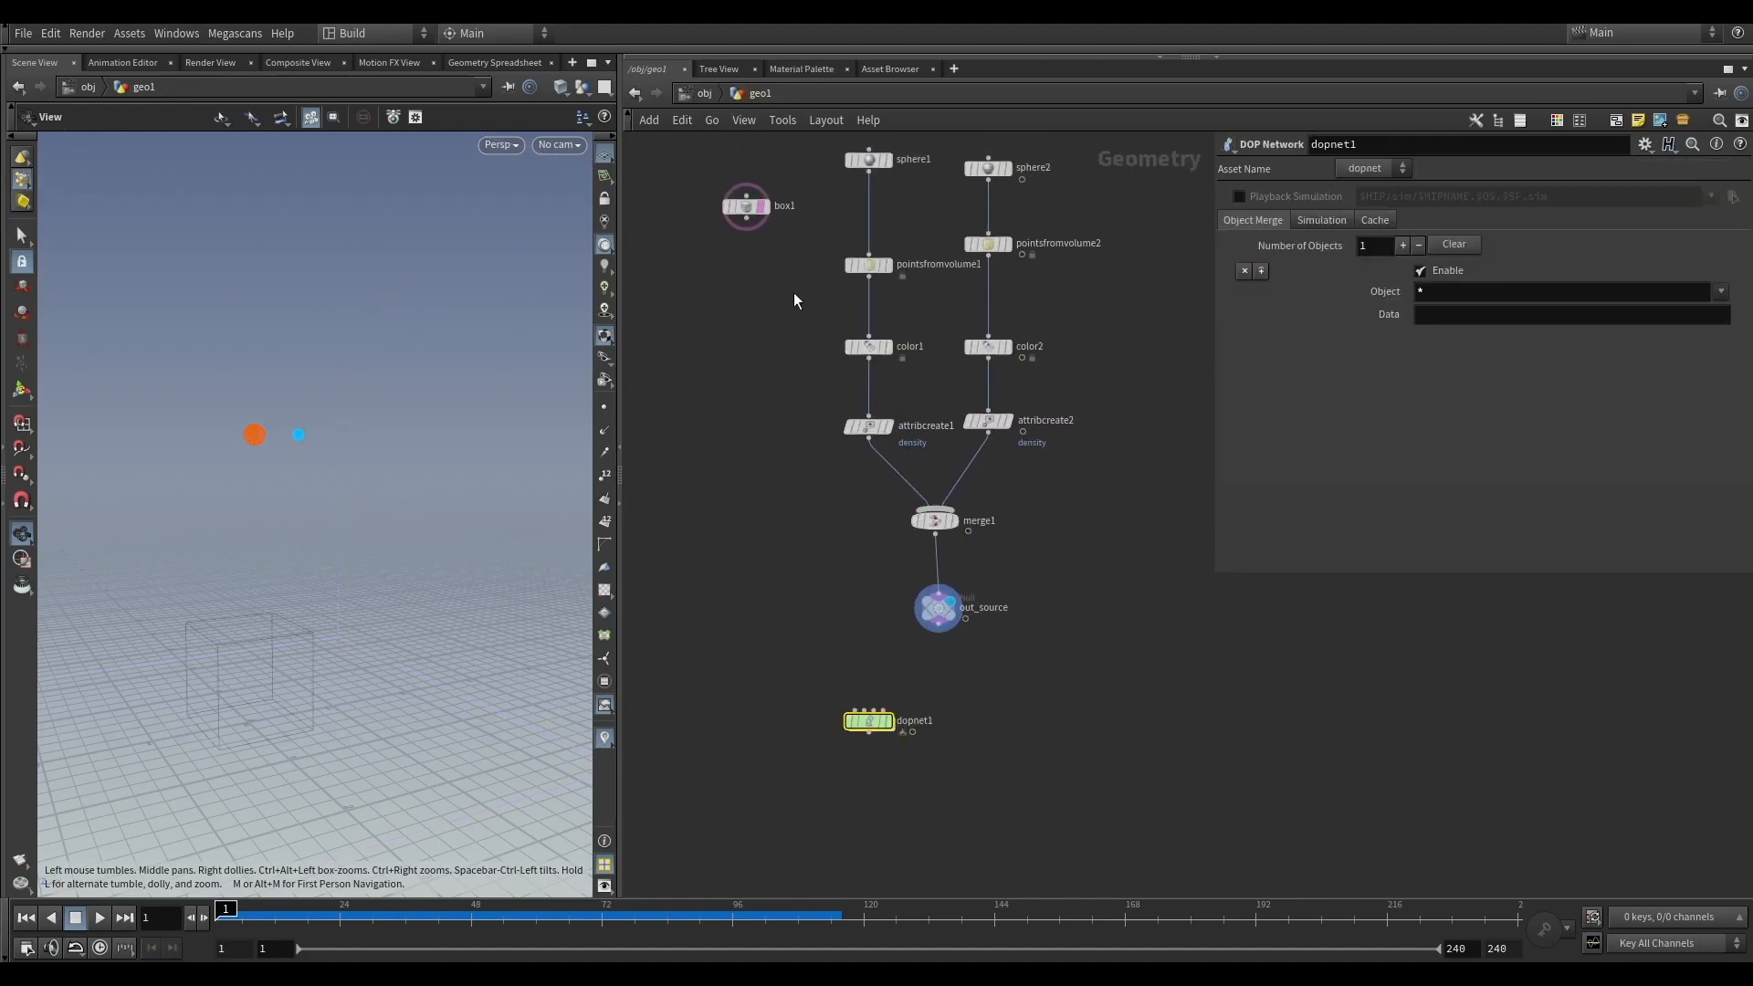
{"action": "double_click", "coordinate": [871, 723]}
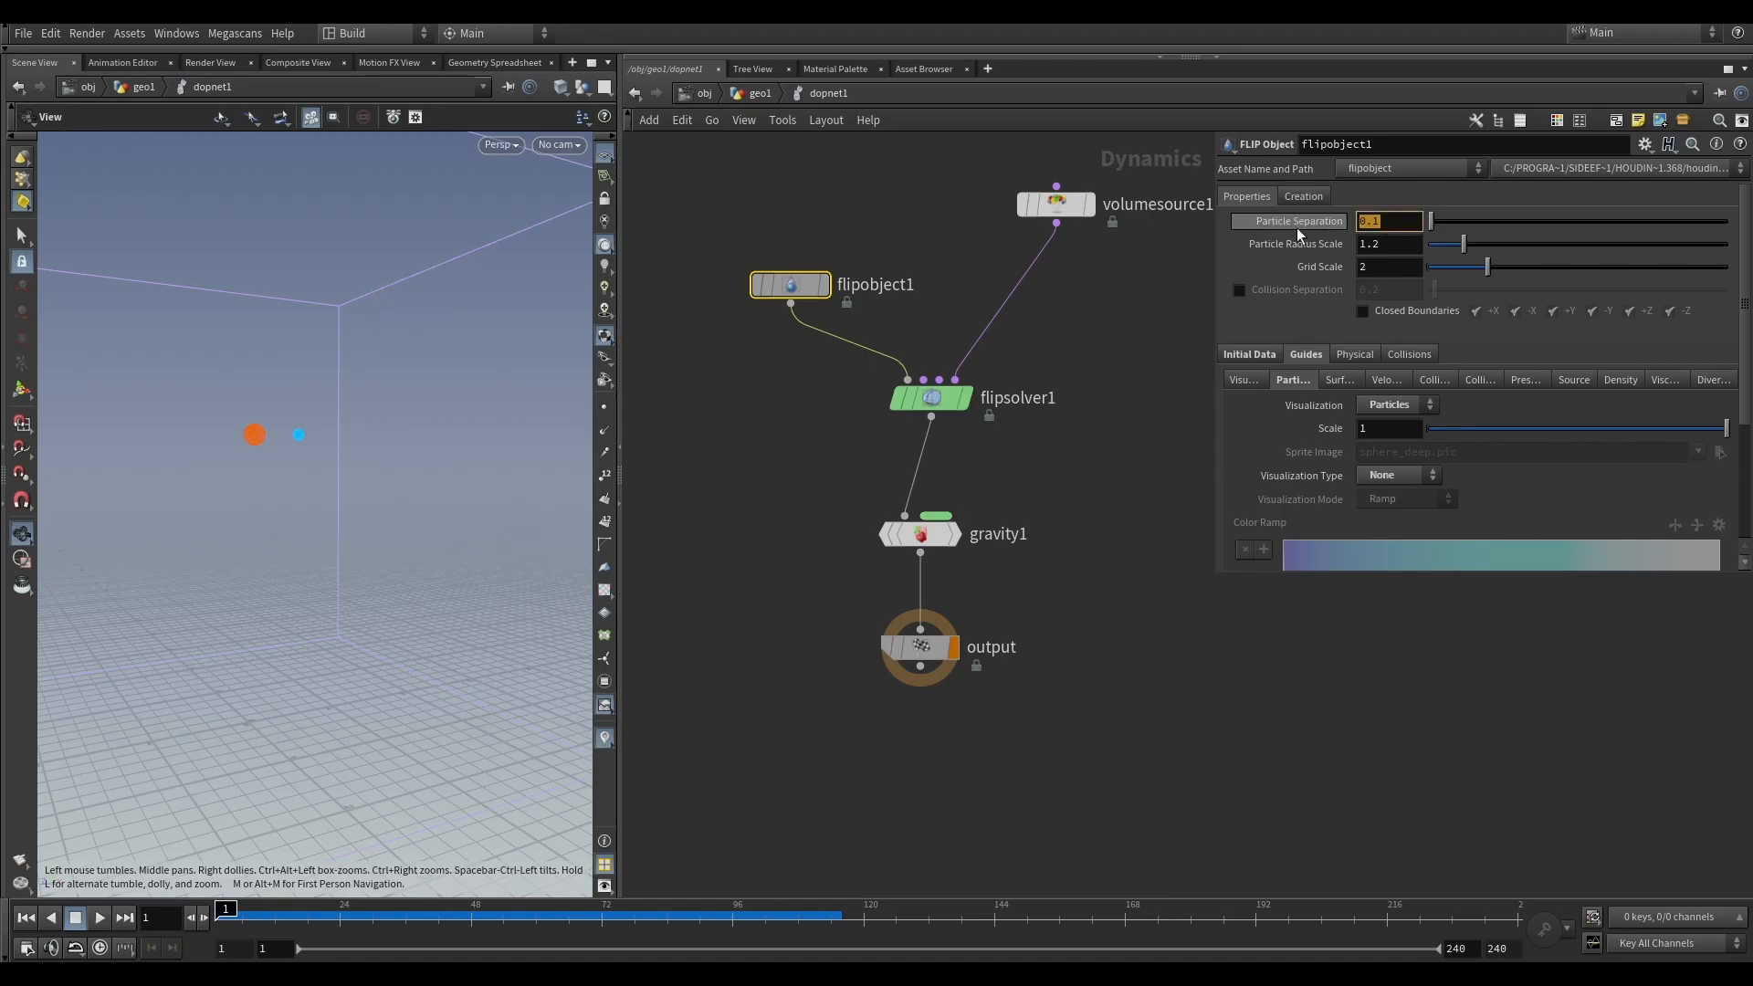
{"action": "key", "text": "BackSpace"}
{"action": "type", "text": "006"}
{"action": "key", "text": "Return"}
Step: Play the simulation with the finer particles, stop it and return to the first frame
{"action": "left_click", "coordinate": [100, 919]}
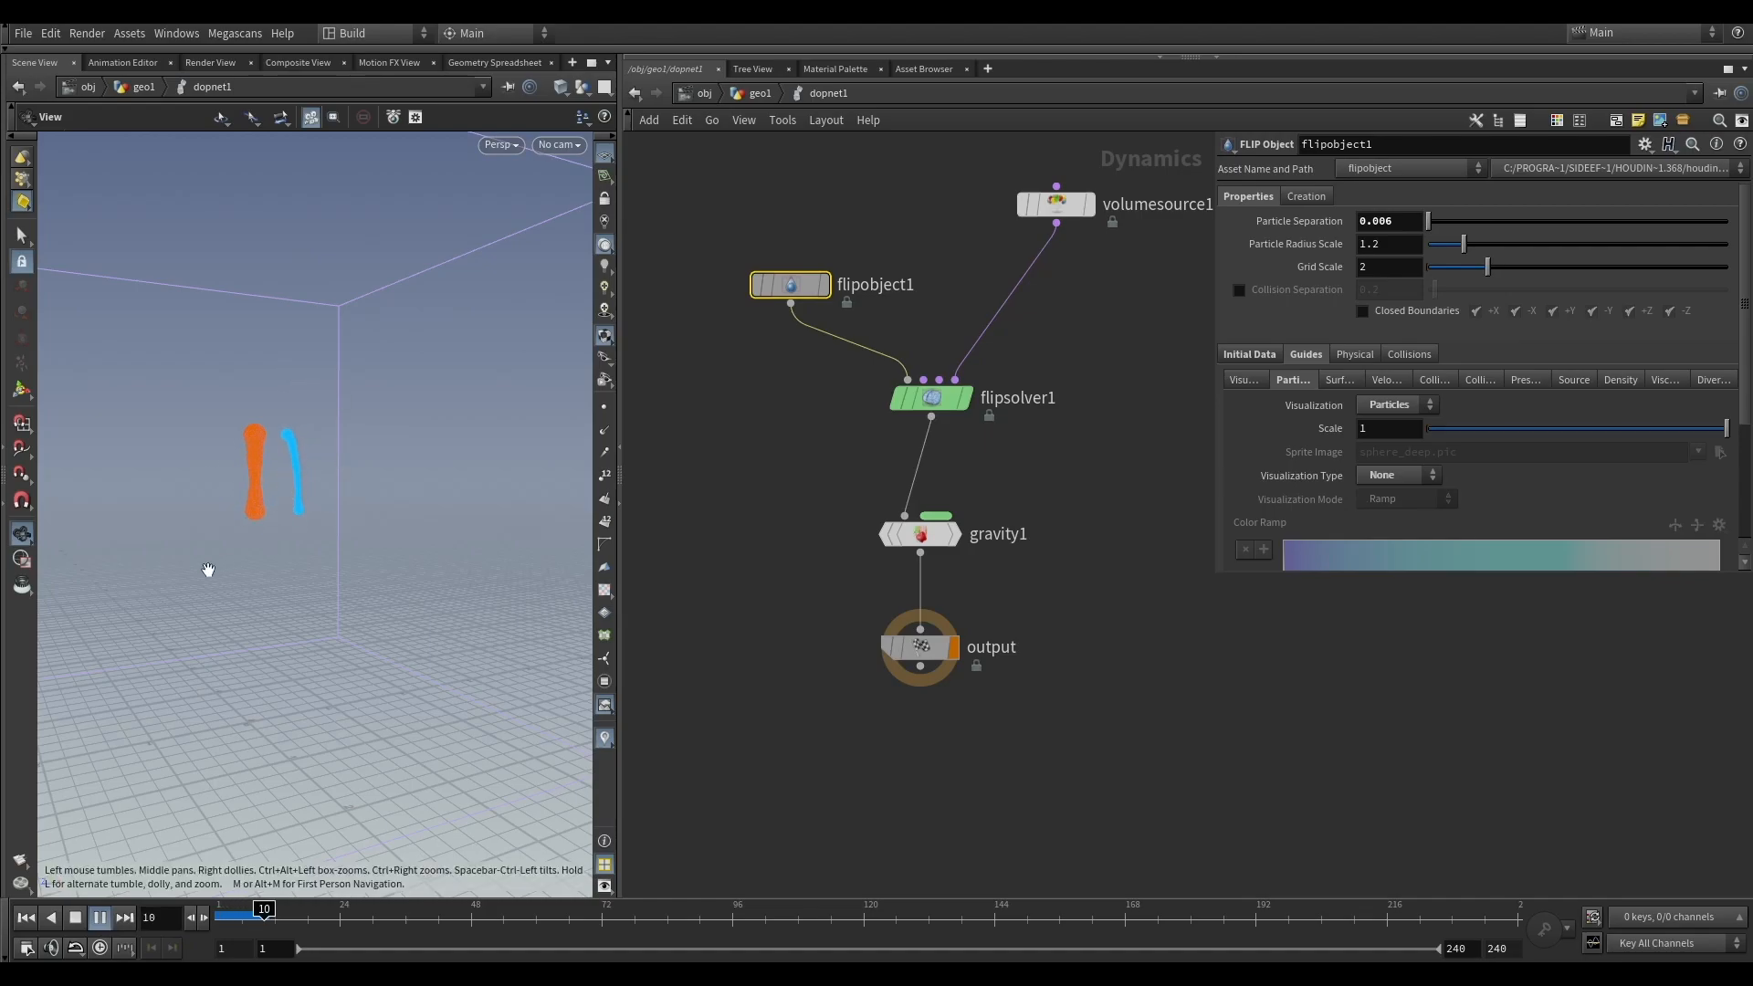
{"action": "left_click", "coordinate": [100, 918]}
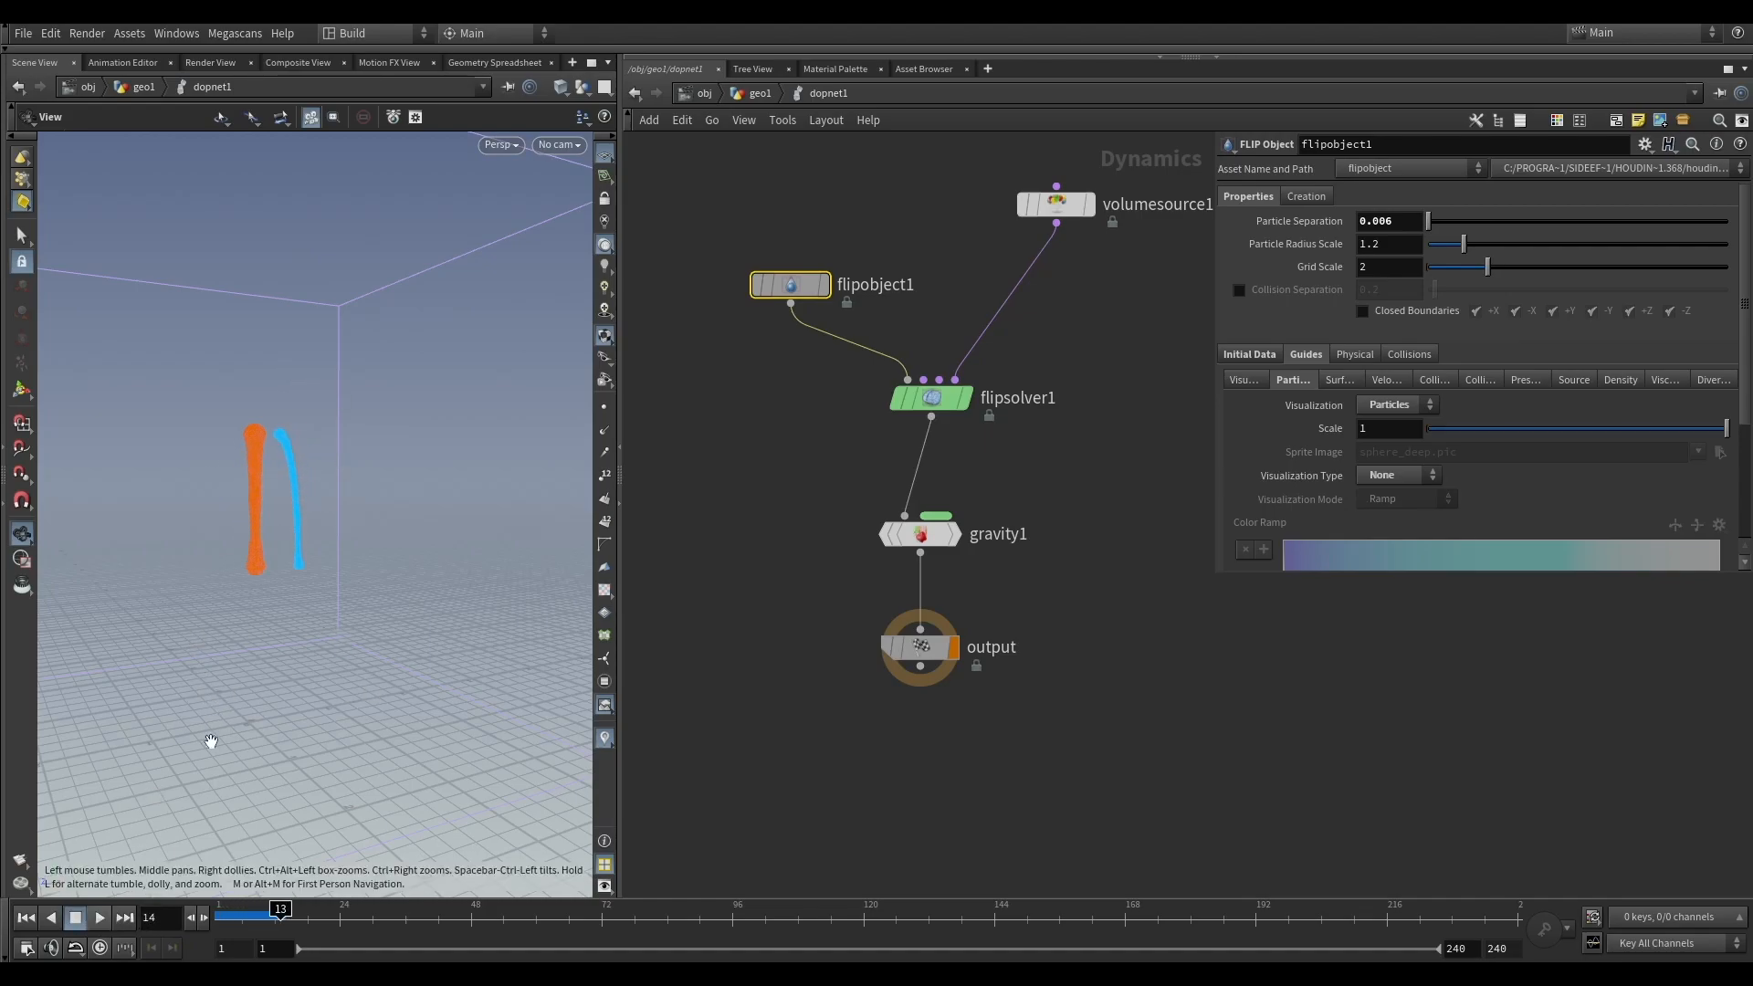
{"action": "left_click", "coordinate": [25, 917]}
{"action": "scroll", "coordinate": [356, 611], "scroll_direction": "down", "scroll_amount": 3}
{"action": "middle_click_drag", "start_coordinate": [317, 559], "coordinate": [345, 513]}
{"action": "scroll", "coordinate": [344, 512], "scroll_direction": "up", "scroll_amount": 2}
Step: Move the gravity and output nodes down and insert a Merge node between the FLIP solver and gravity
{"action": "middle_click_drag", "start_coordinate": [1035, 624], "coordinate": [1032, 532]}
{"action": "left_click_drag", "start_coordinate": [1085, 503], "coordinate": [1051, 402]}
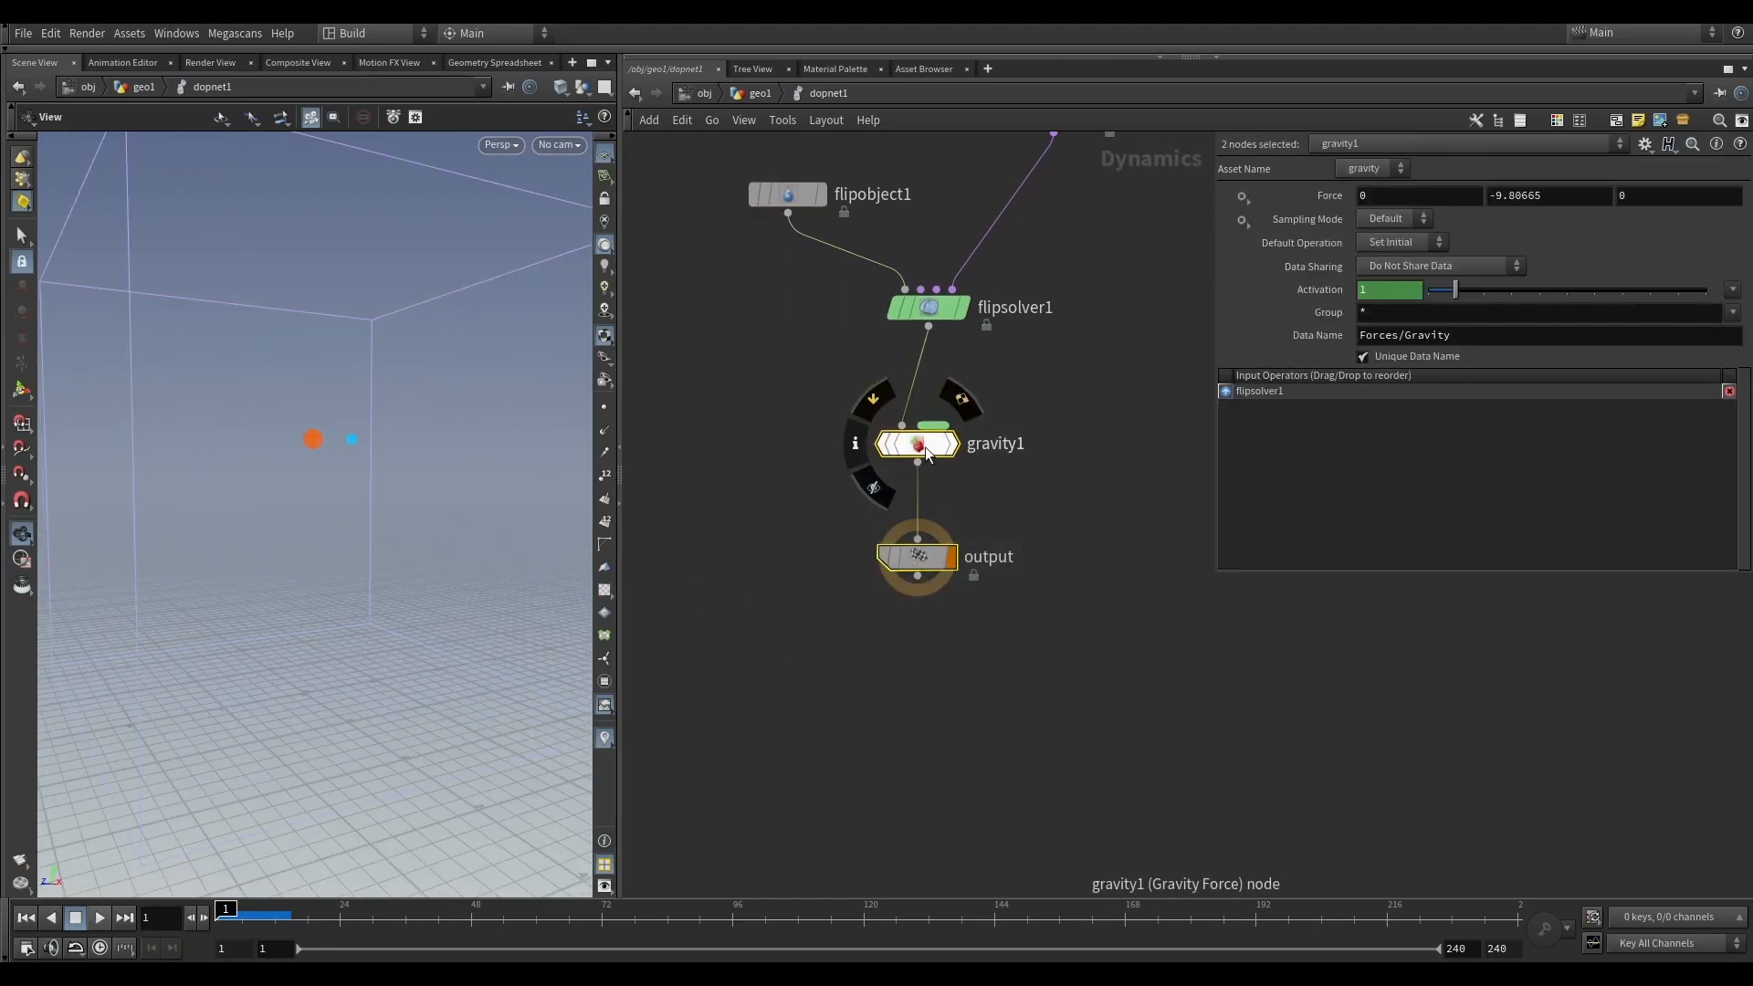
{"action": "left_click_drag", "start_coordinate": [920, 451], "coordinate": [920, 590]}
{"action": "left_click", "coordinate": [1027, 473]}
{"action": "key", "text": "Tab"}
{"action": "type", "text": "mer"}
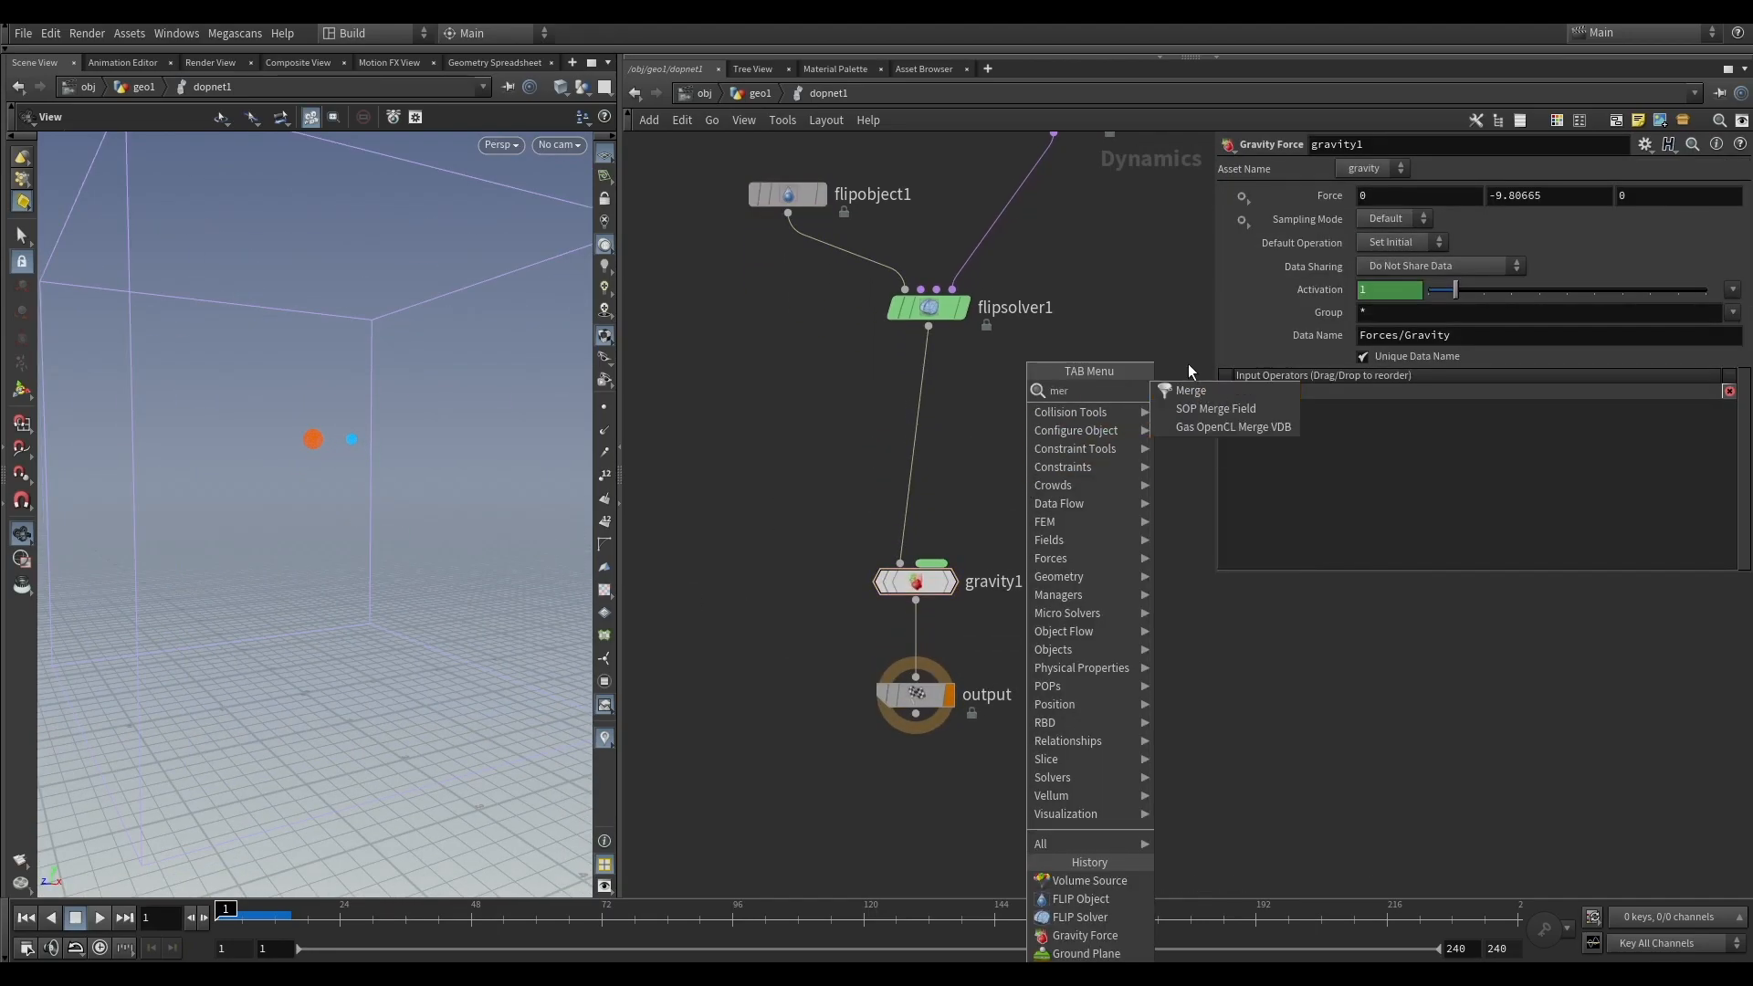
{"action": "left_click", "coordinate": [1191, 392]}
Step: Add a Ground Plane node, connect it to the merge and place it before the FLIP solver in the input order
{"action": "key", "text": "Tab"}
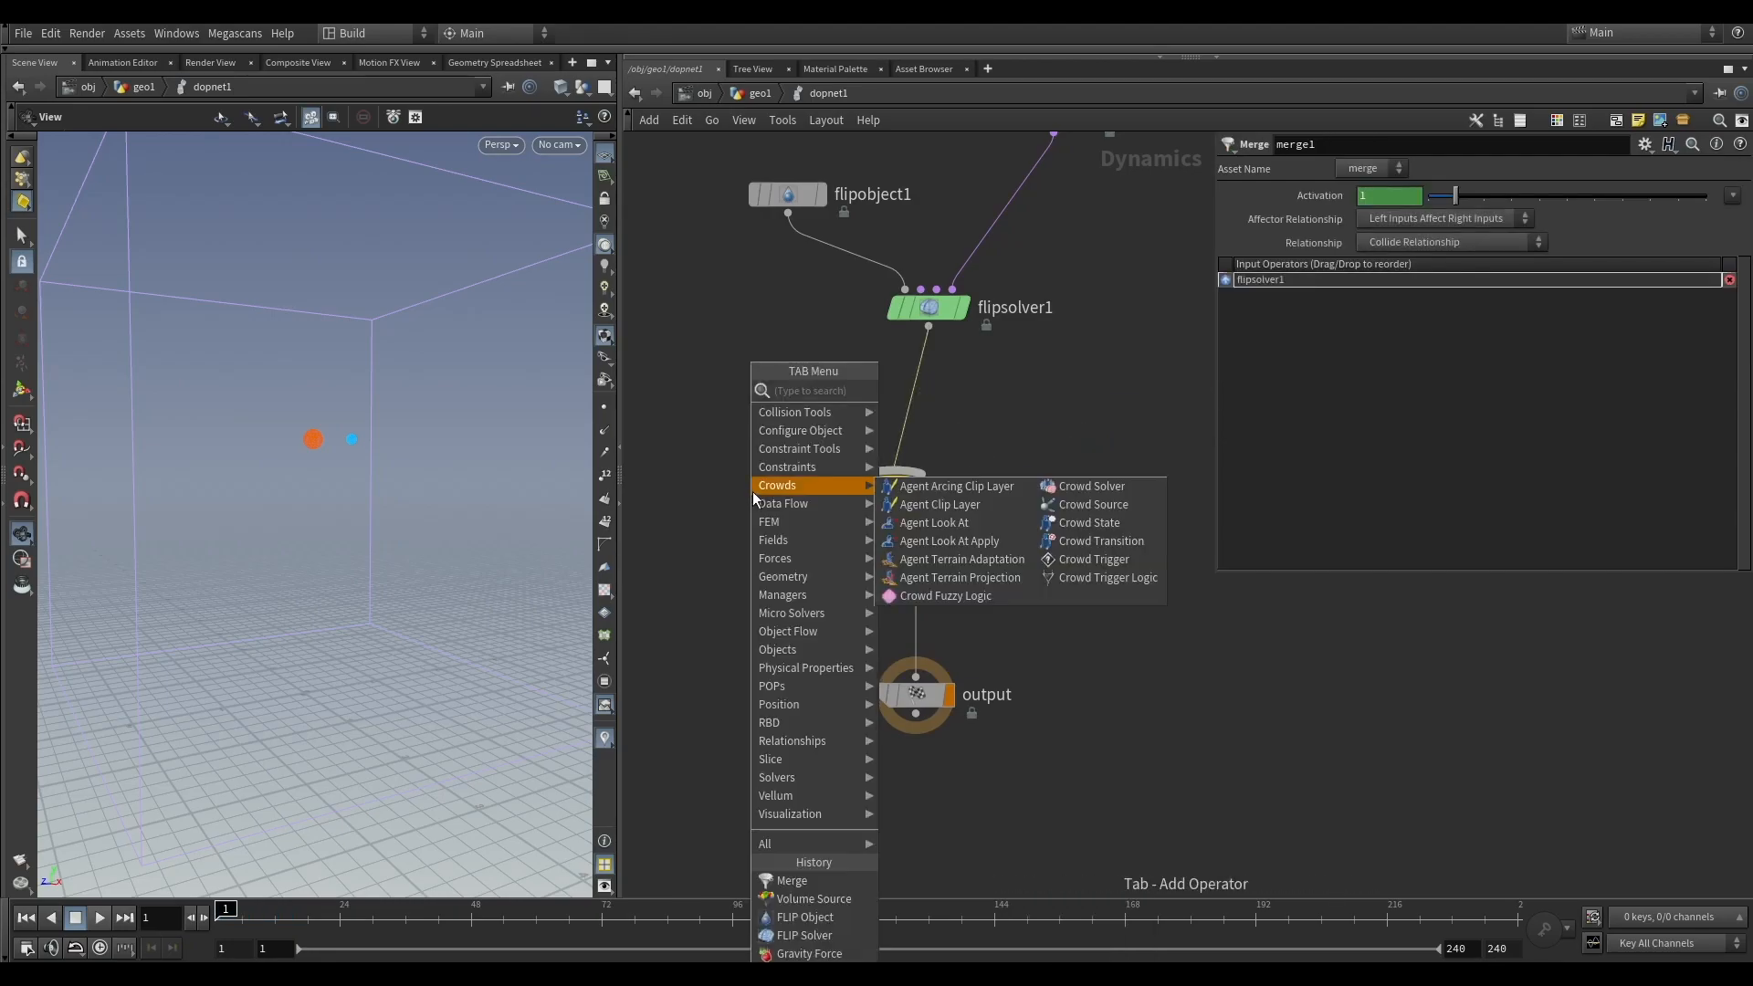
{"action": "type", "text": "grou"}
{"action": "key", "text": "Return"}
{"action": "left_click", "coordinate": [730, 425]}
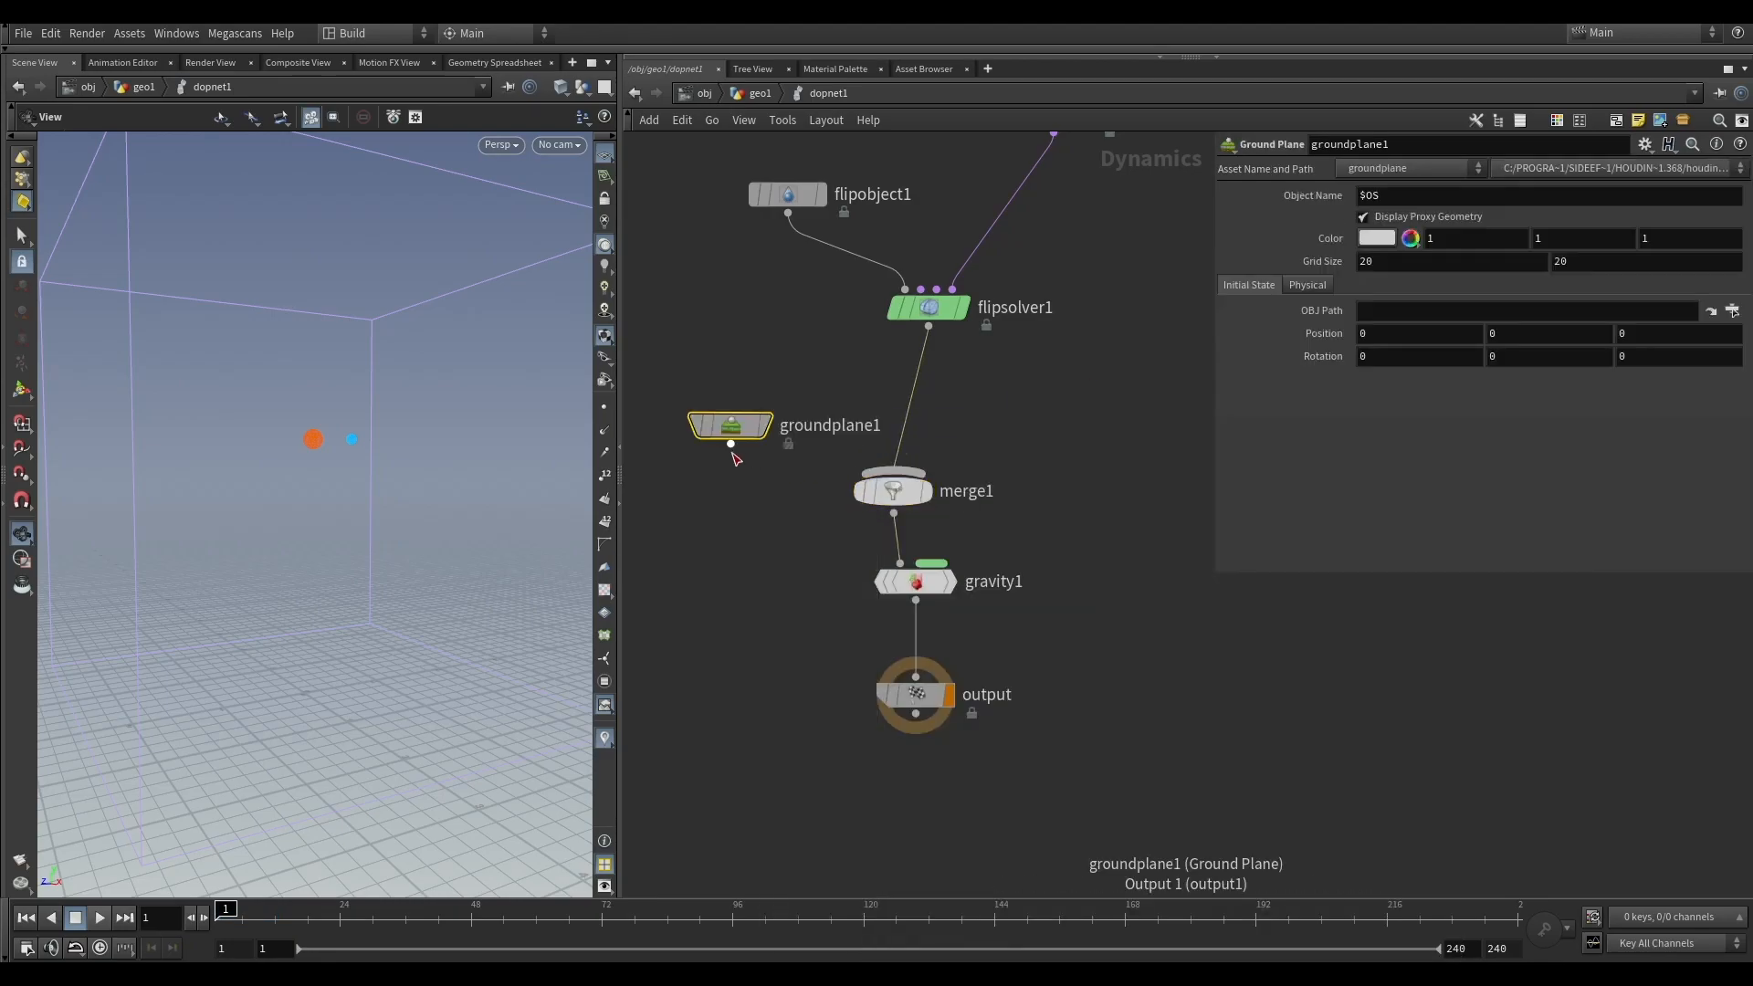
{"action": "left_click_drag", "start_coordinate": [731, 444], "coordinate": [905, 497]}
{"action": "left_click", "coordinate": [902, 498]}
{"action": "left_click", "coordinate": [1226, 295]}
{"action": "middle_click_drag", "start_coordinate": [1072, 423], "coordinate": [1120, 525]}
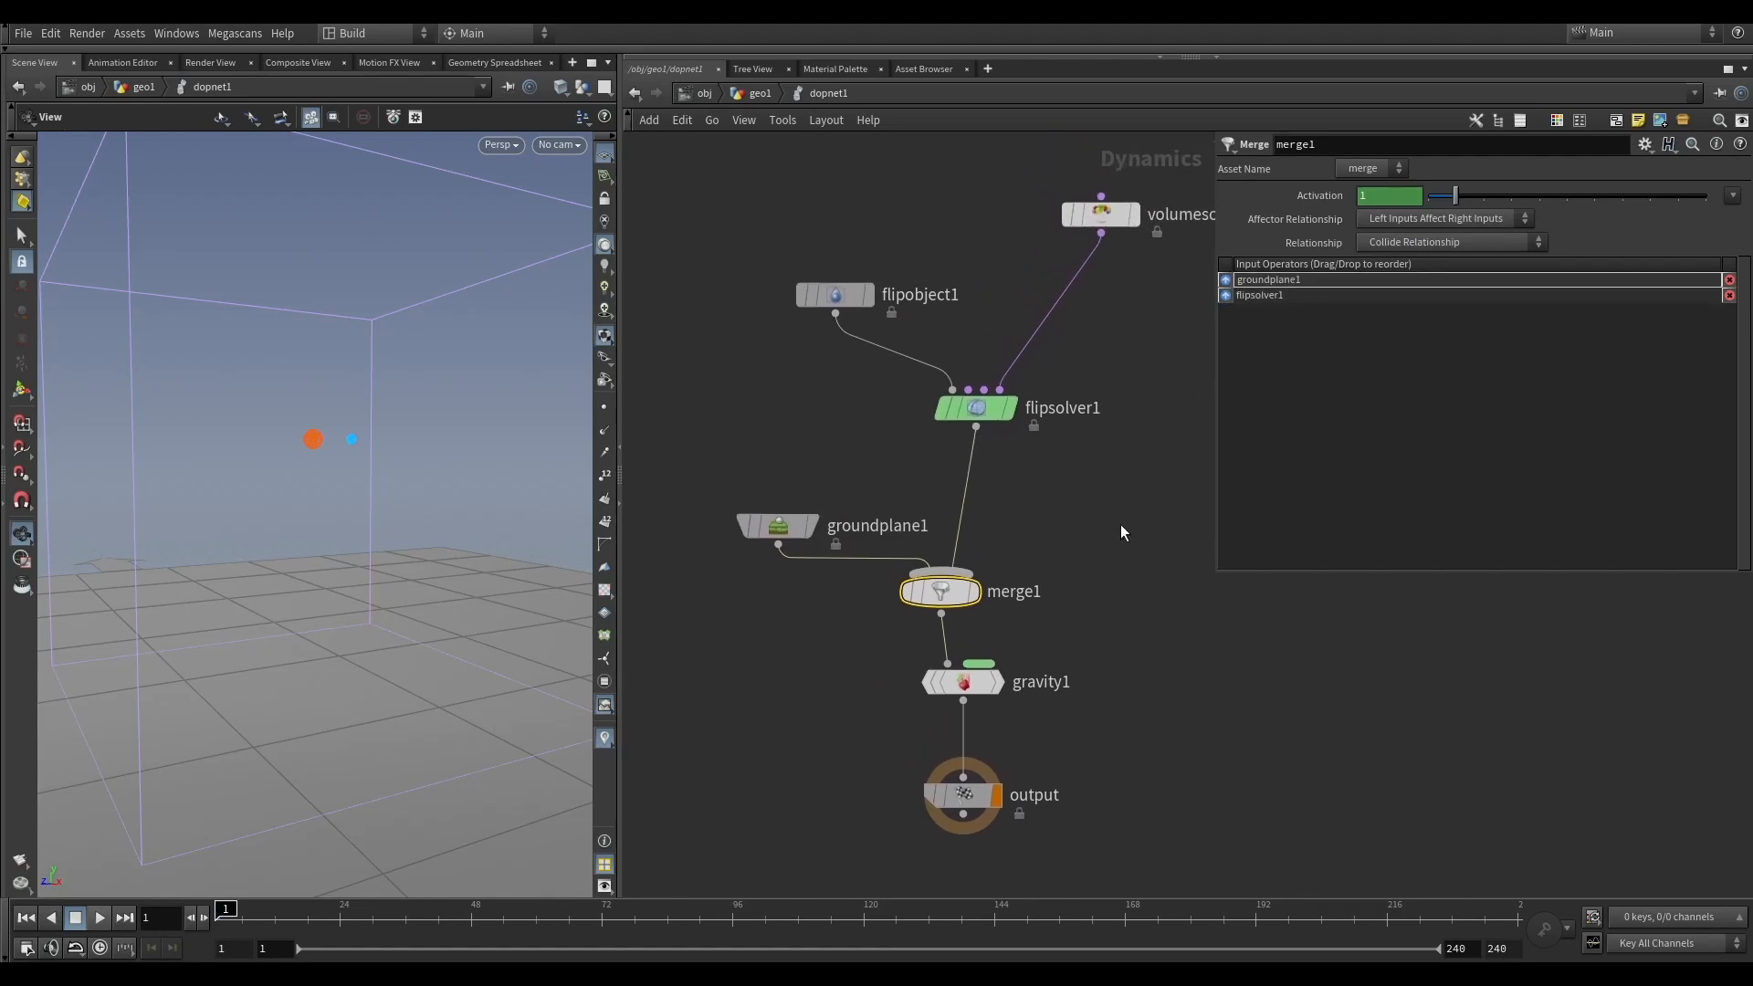
{"action": "left_click_drag", "start_coordinate": [772, 532], "coordinate": [784, 539]}
Step: Move the lower nodes down and insert a second Merge node between the FLIP solver and the first merge
{"action": "left_click", "coordinate": [964, 683]}
{"action": "middle_click_drag", "start_coordinate": [1039, 492], "coordinate": [1054, 596]}
{"action": "key", "text": "Tab"}
{"action": "type", "text": "merge"}
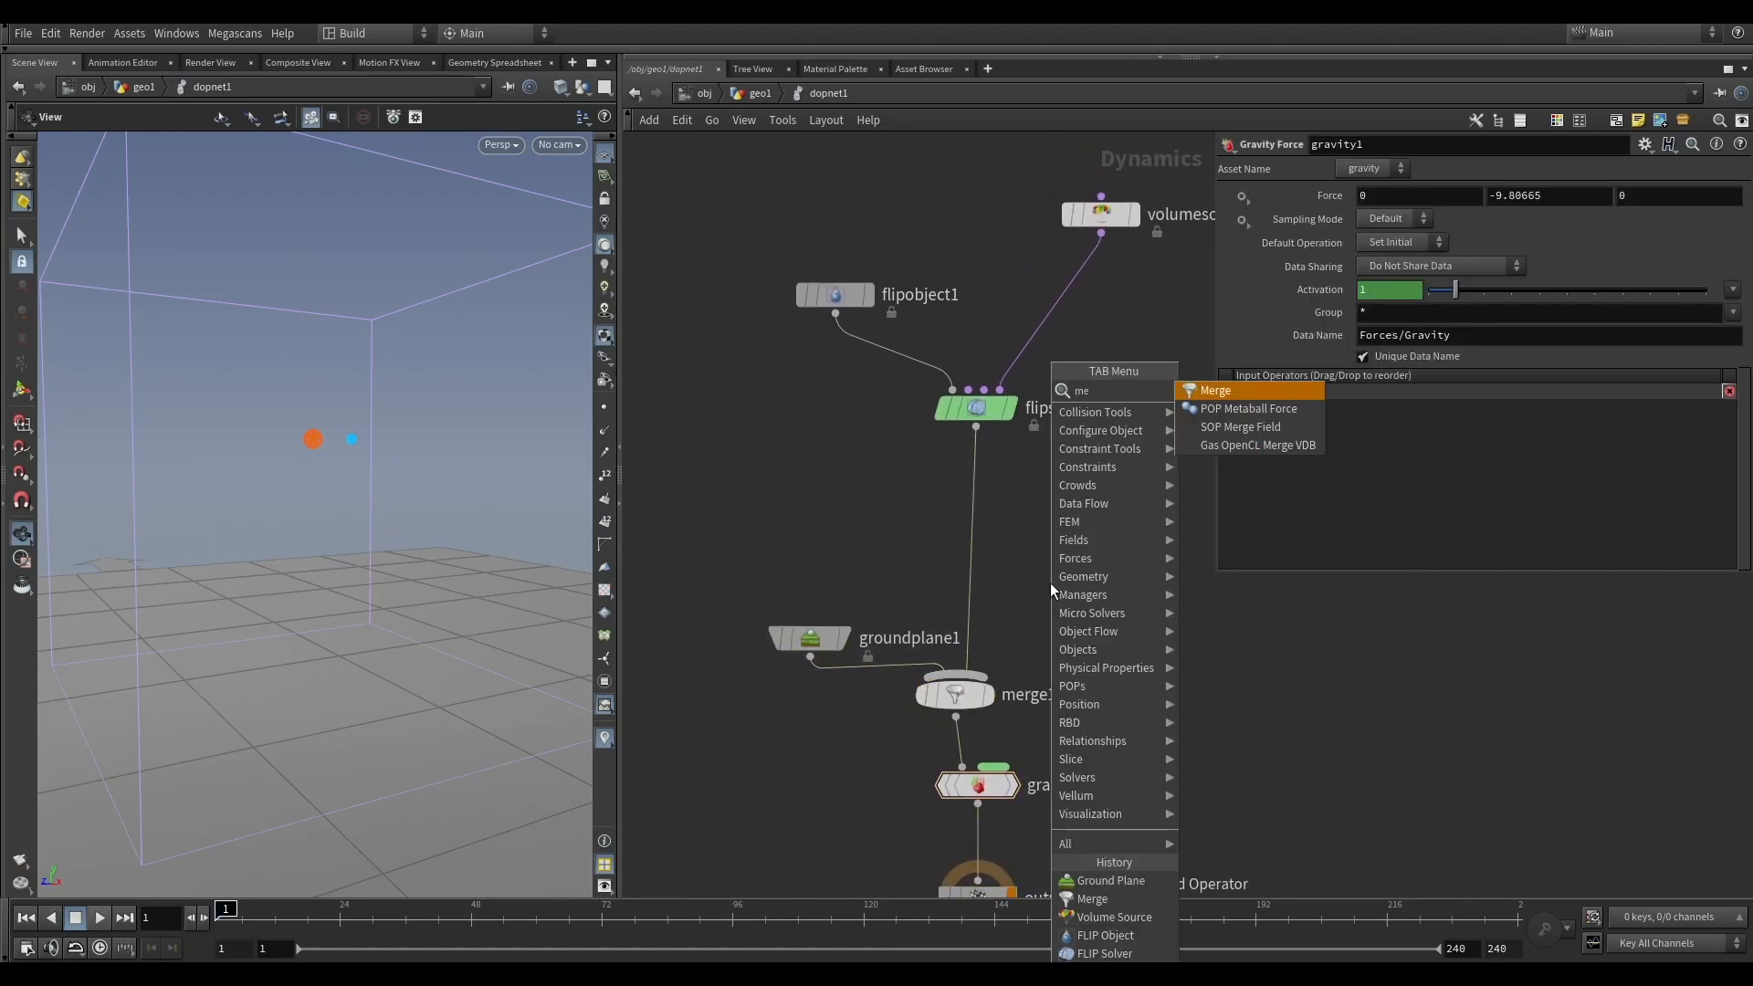
{"action": "key", "text": "Return"}
{"action": "left_click", "coordinate": [977, 548]}
Step: Add a Static Object node, connect it to the new merge and place it before the FLIP solver in the input order
{"action": "key", "text": "Tab"}
{"action": "mouse_move", "coordinate": [804, 430]}
{"action": "left_click", "coordinate": [941, 424]}
{"action": "left_click", "coordinate": [814, 442]}
{"action": "left_click_drag", "start_coordinate": [810, 458], "coordinate": [978, 548]}
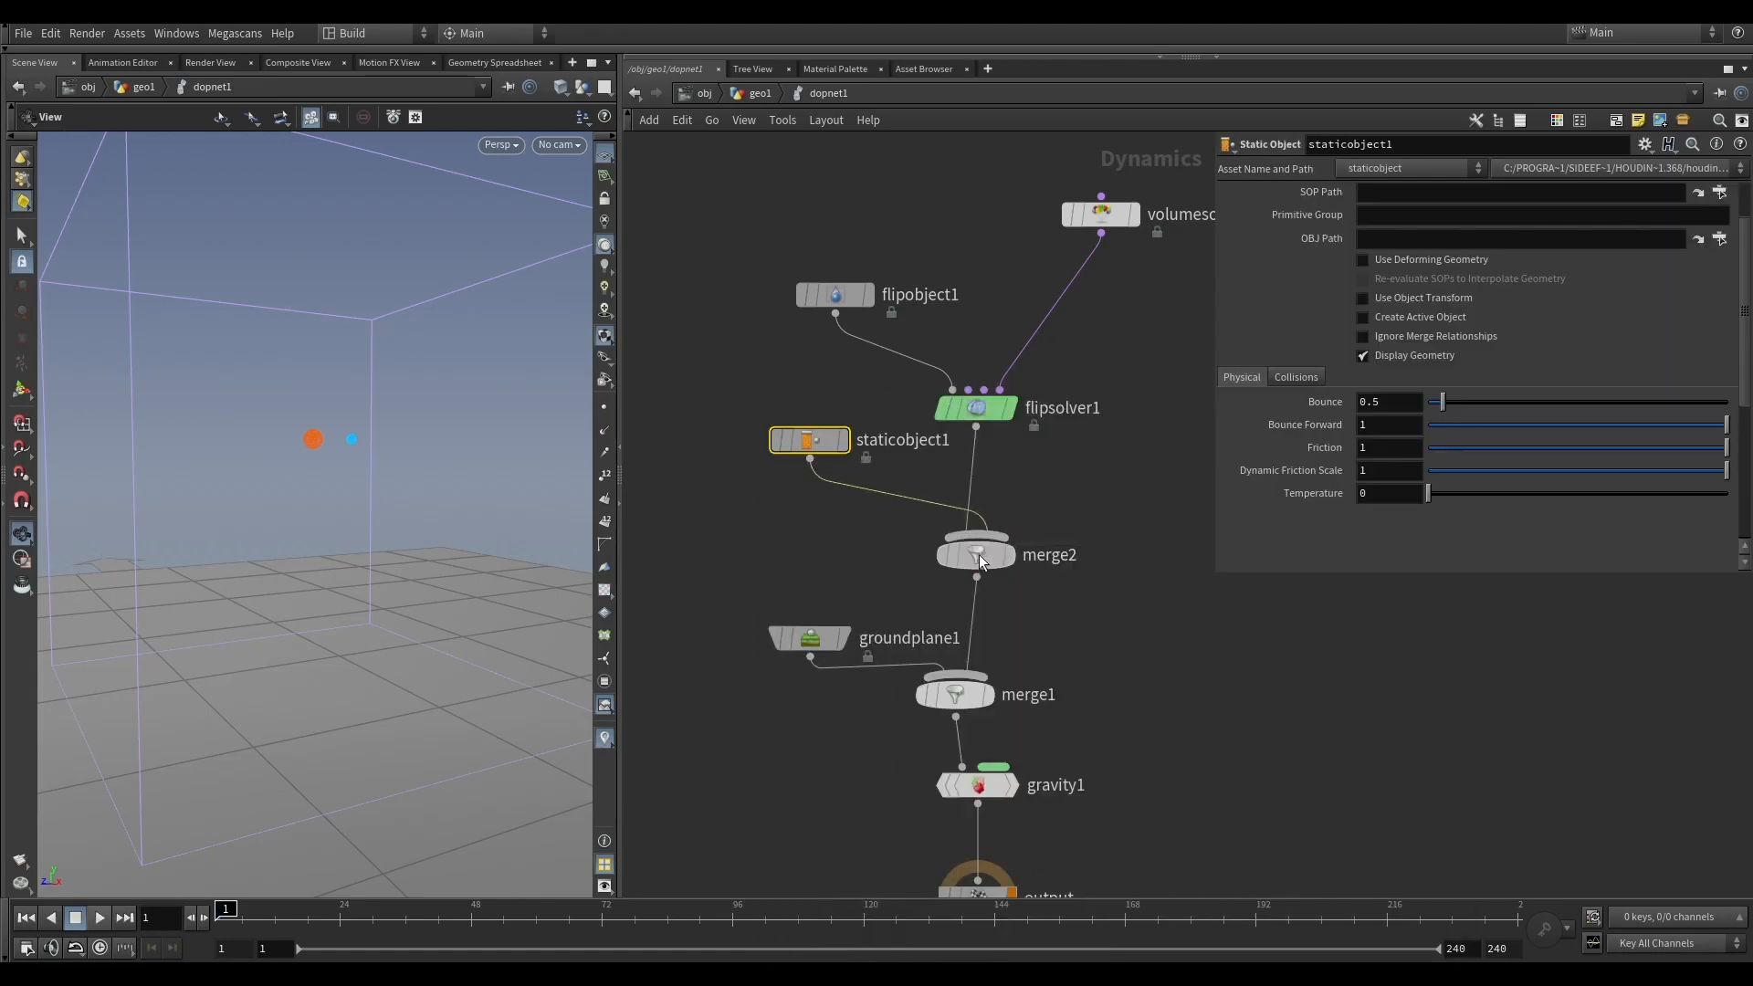
{"action": "left_click", "coordinate": [977, 554]}
Step: In the geo1 network, add a Null node beneath box1 and rename it static
{"action": "left_click", "coordinate": [756, 93]}
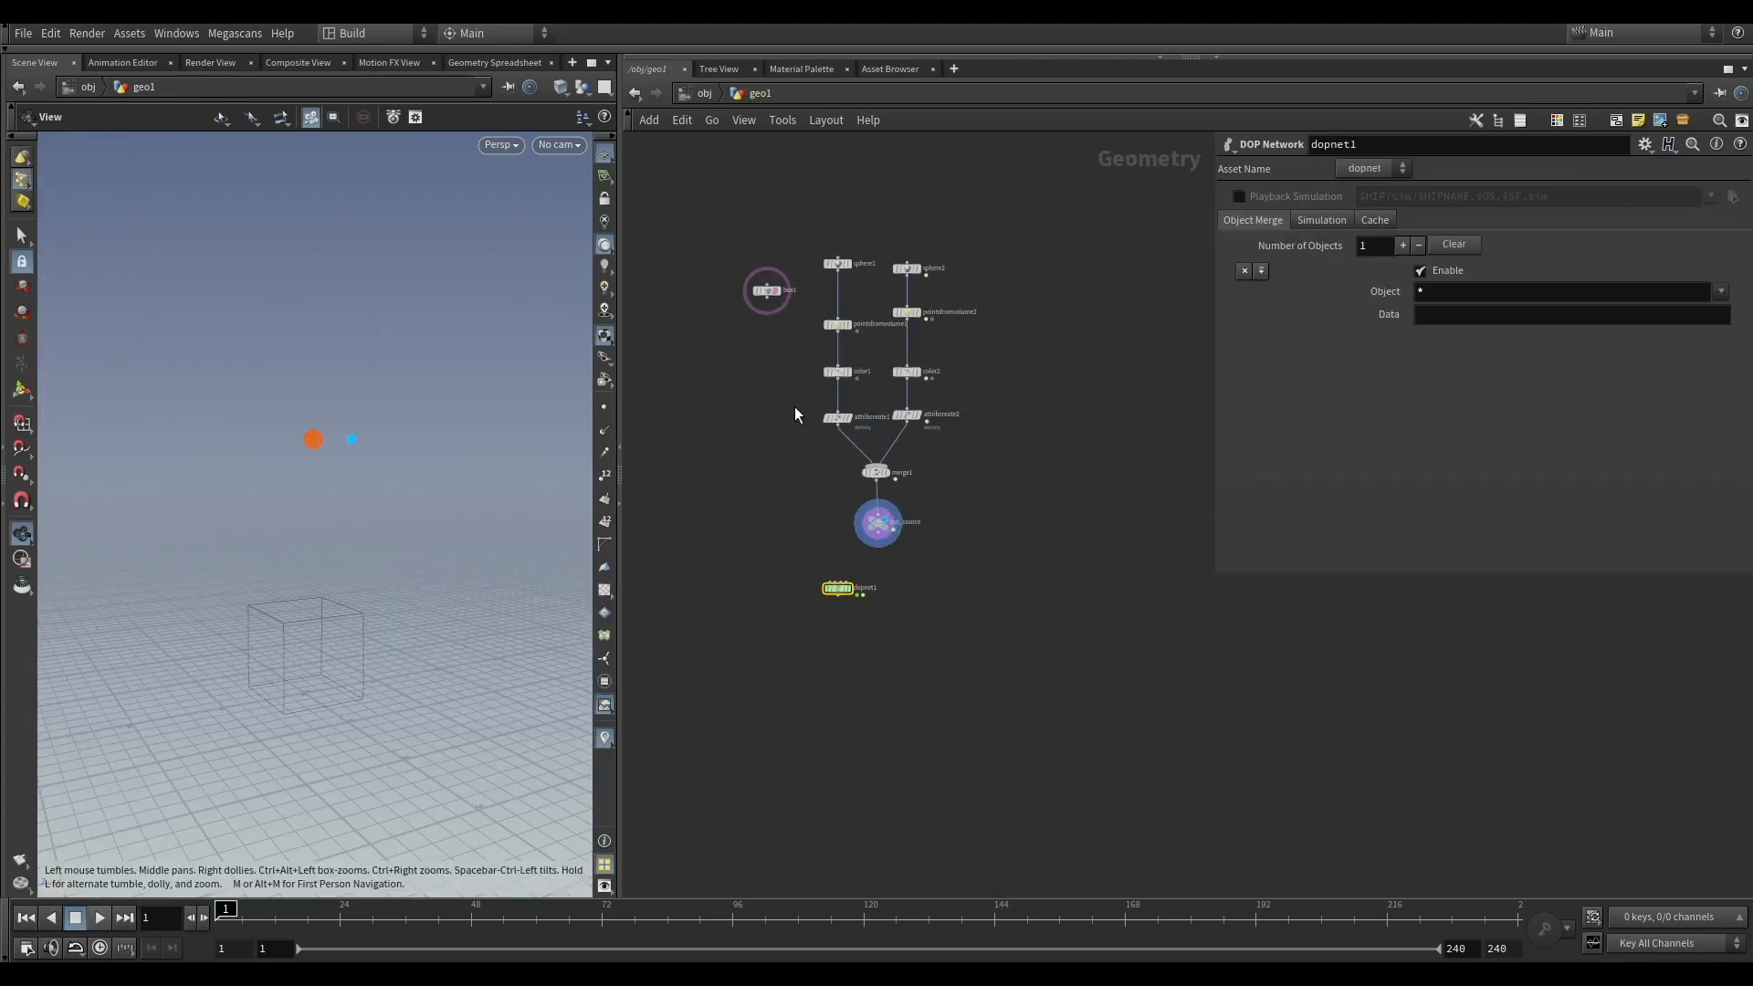
{"action": "left_click", "coordinate": [823, 352]}
{"action": "key", "text": "Tab"}
{"action": "type", "text": "nul"}
{"action": "left_click", "coordinate": [988, 136]}
{"action": "left_click", "coordinate": [825, 417]}
{"action": "double_click", "coordinate": [871, 417]}
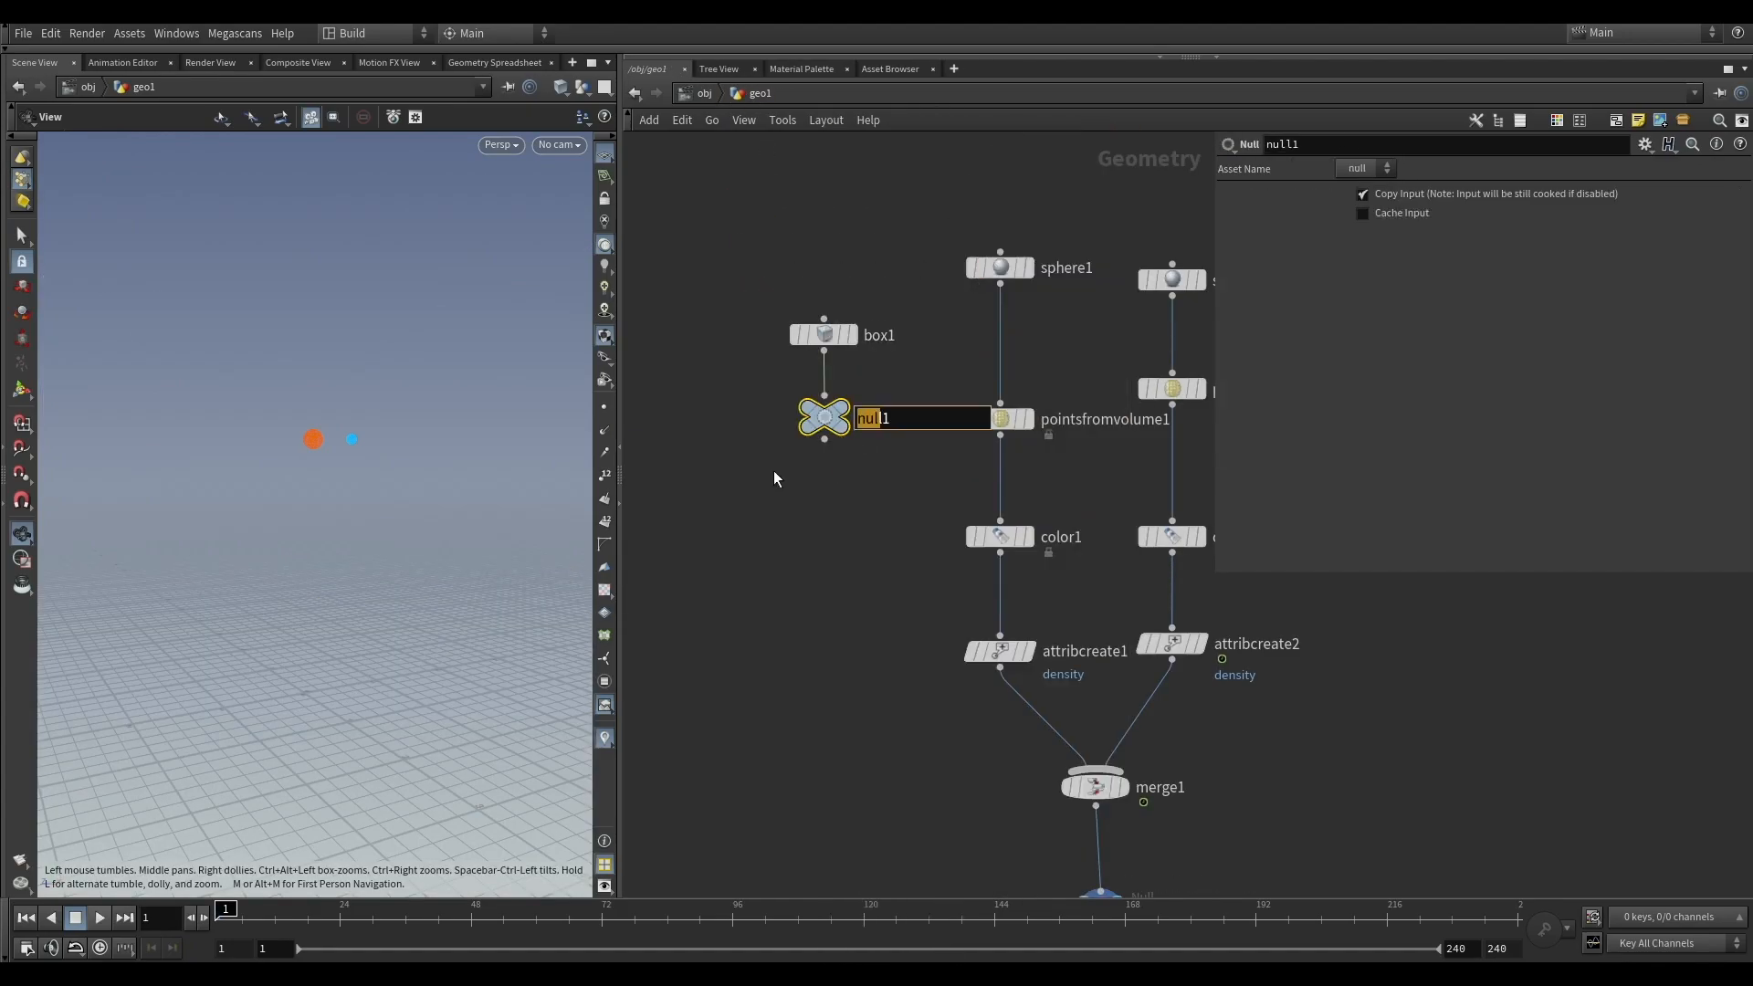
{"action": "type", "text": "sta"}
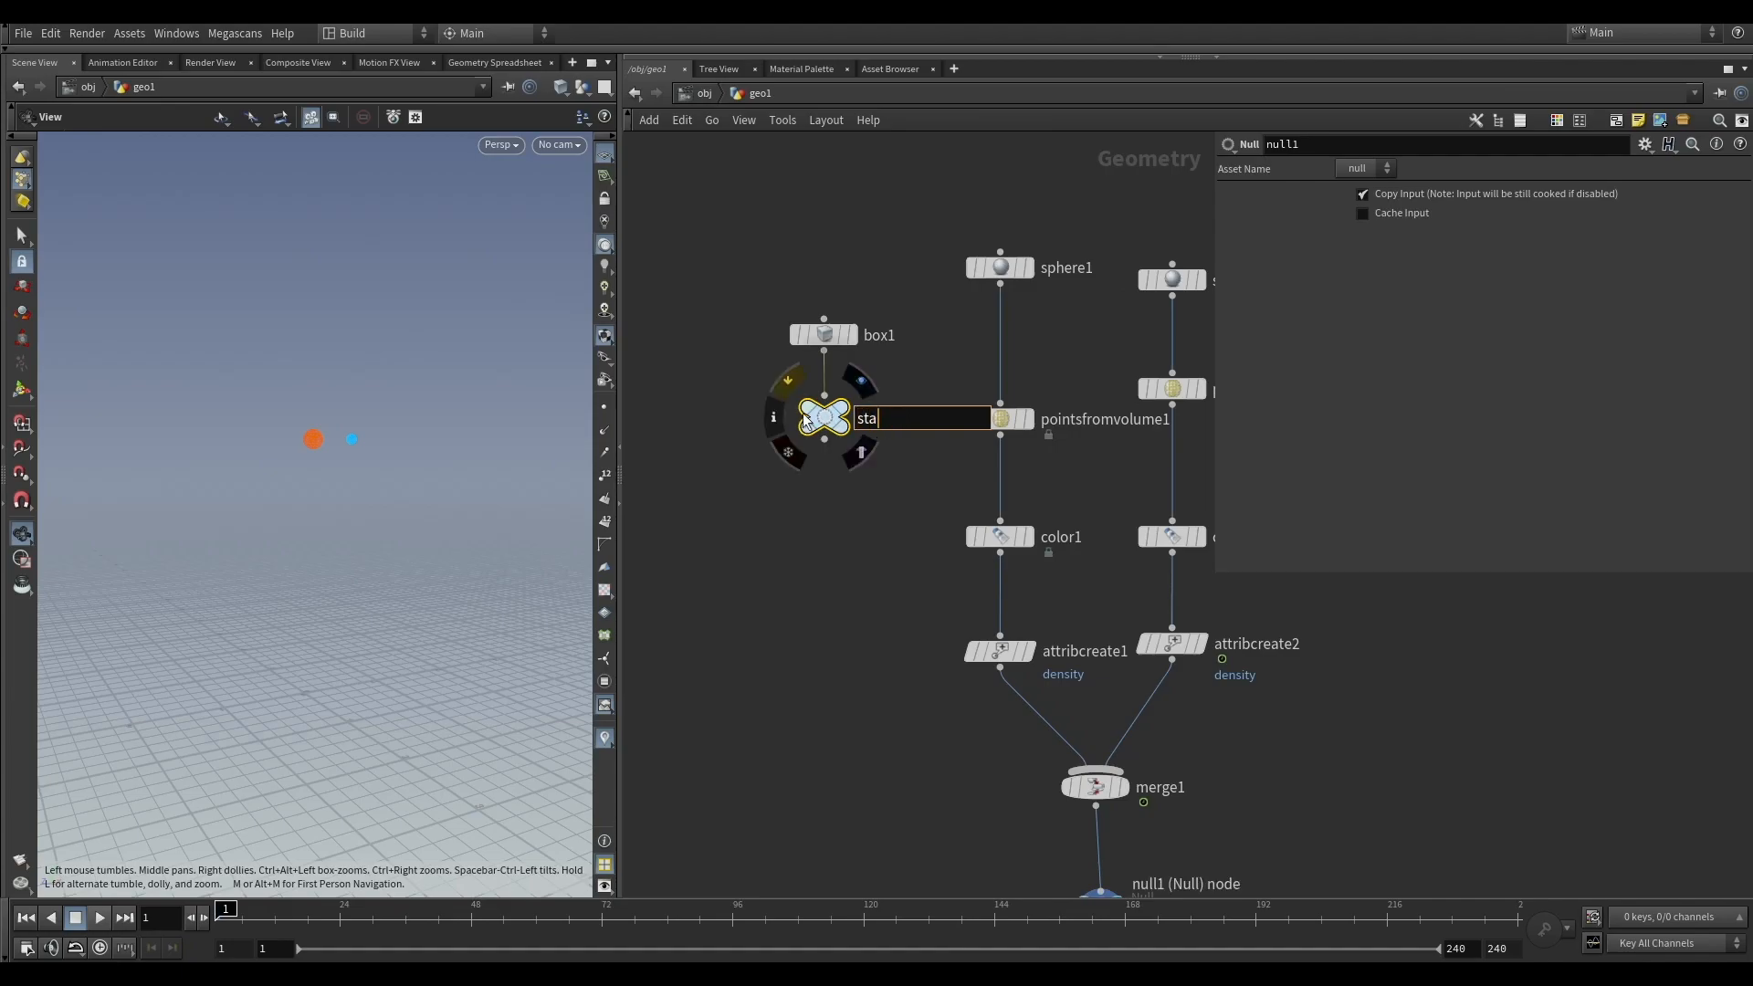
{"action": "type", "text": "tic"}
{"action": "key", "text": "Return"}
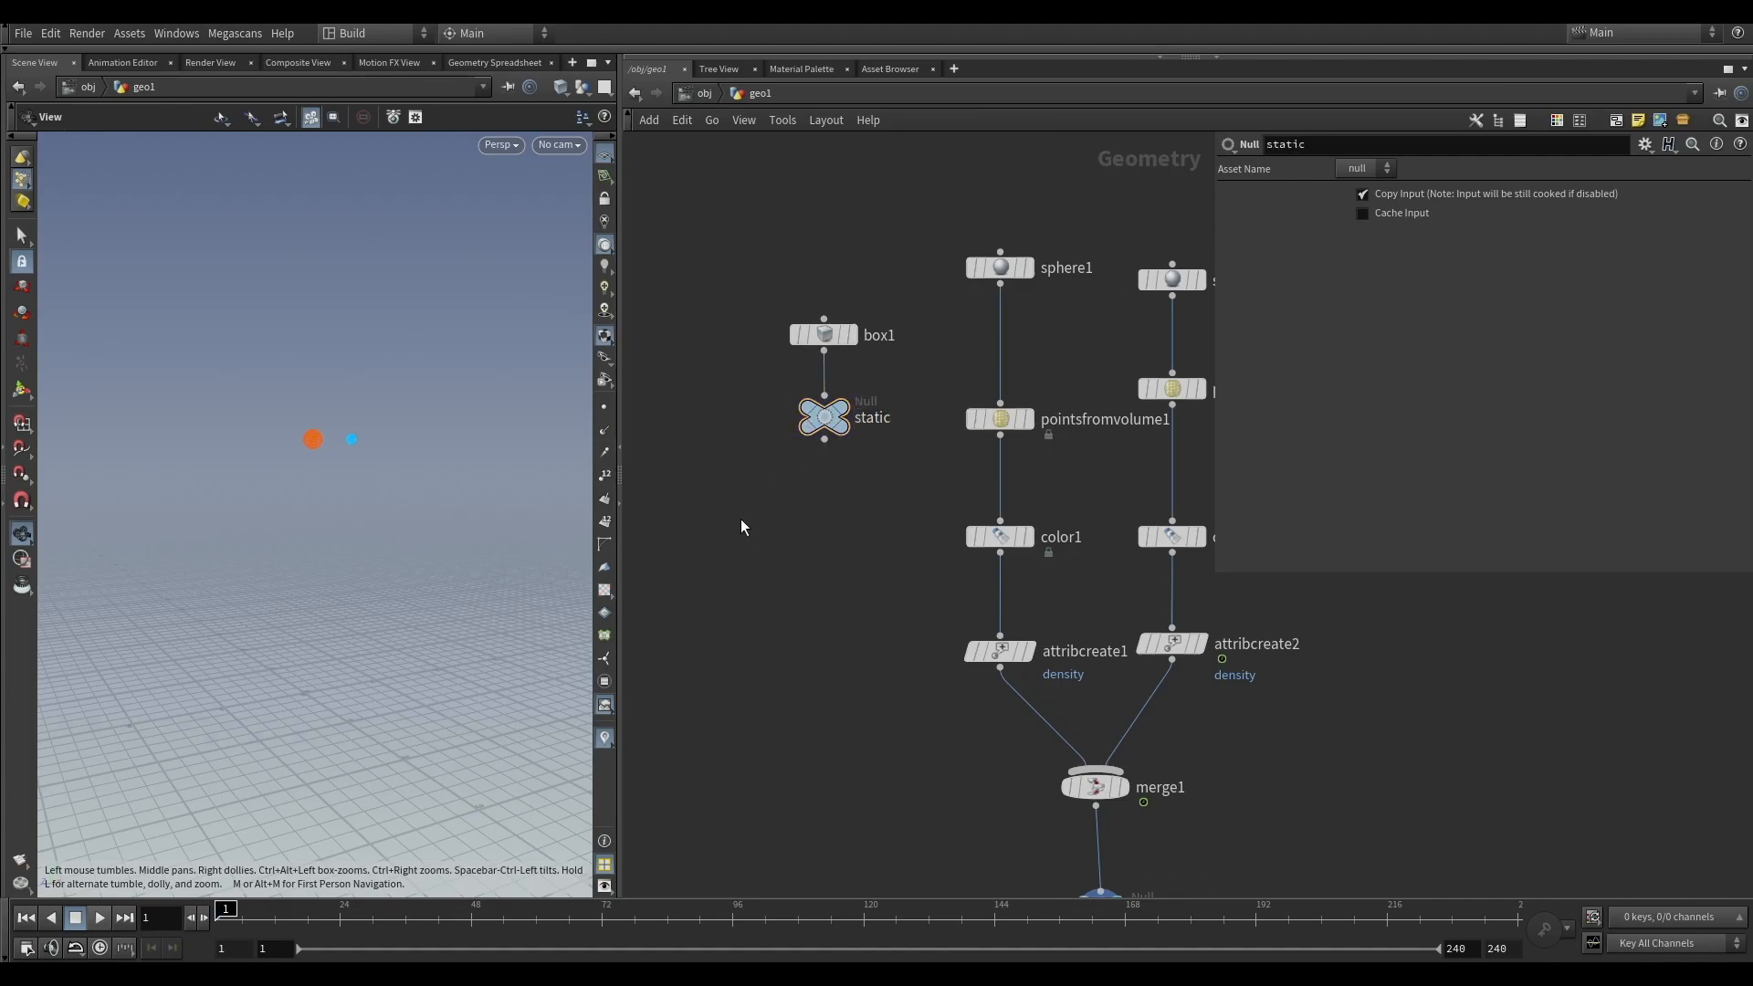
Step: Copy the static null and paste its path, /obj/geo1/static, as the static object's SOP Path inside dopnet1
{"action": "left_click_drag", "start_coordinate": [743, 524], "coordinate": [927, 338]}
{"action": "key", "text": "ctrl+c"}
{"action": "scroll", "coordinate": [874, 563], "scroll_direction": "down", "scroll_amount": 4}
{"action": "middle_click_drag", "start_coordinate": [874, 563], "coordinate": [811, 298]}
{"action": "scroll", "coordinate": [929, 480], "scroll_direction": "up", "scroll_amount": 5}
{"action": "left_click", "coordinate": [836, 727]}
{"action": "double_click", "coordinate": [837, 723]}
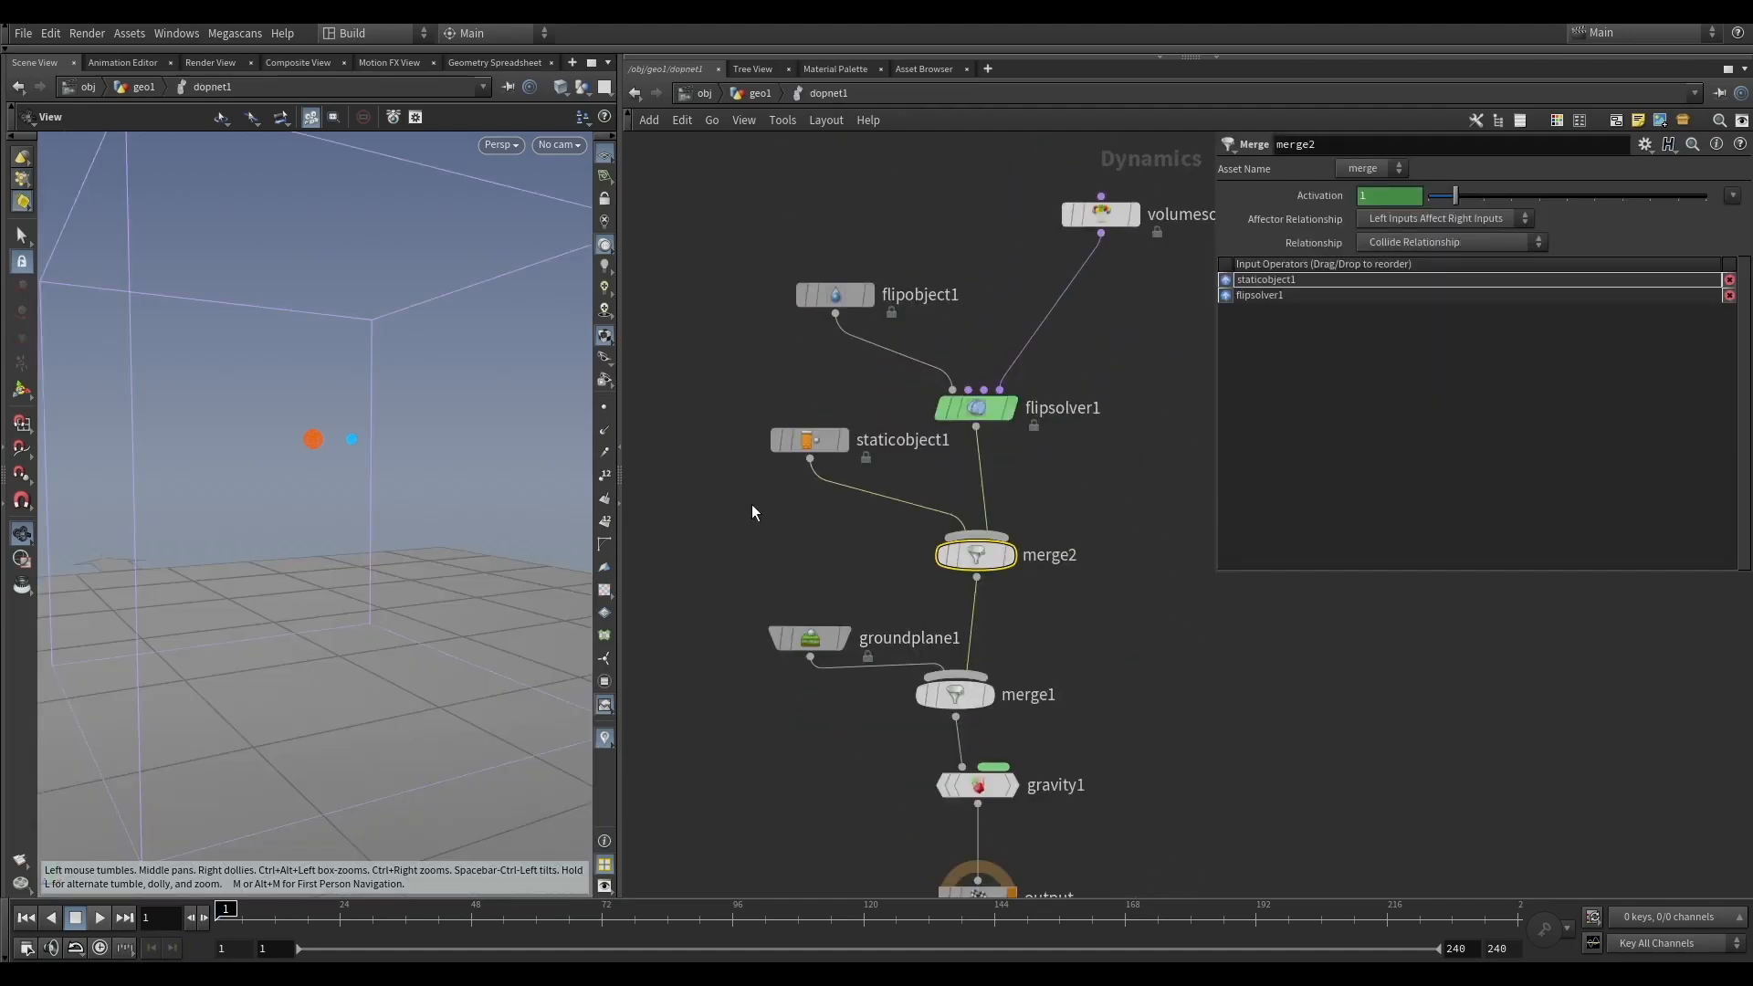
{"action": "scroll", "coordinate": [1333, 274], "scroll_direction": "up", "scroll_amount": 2}
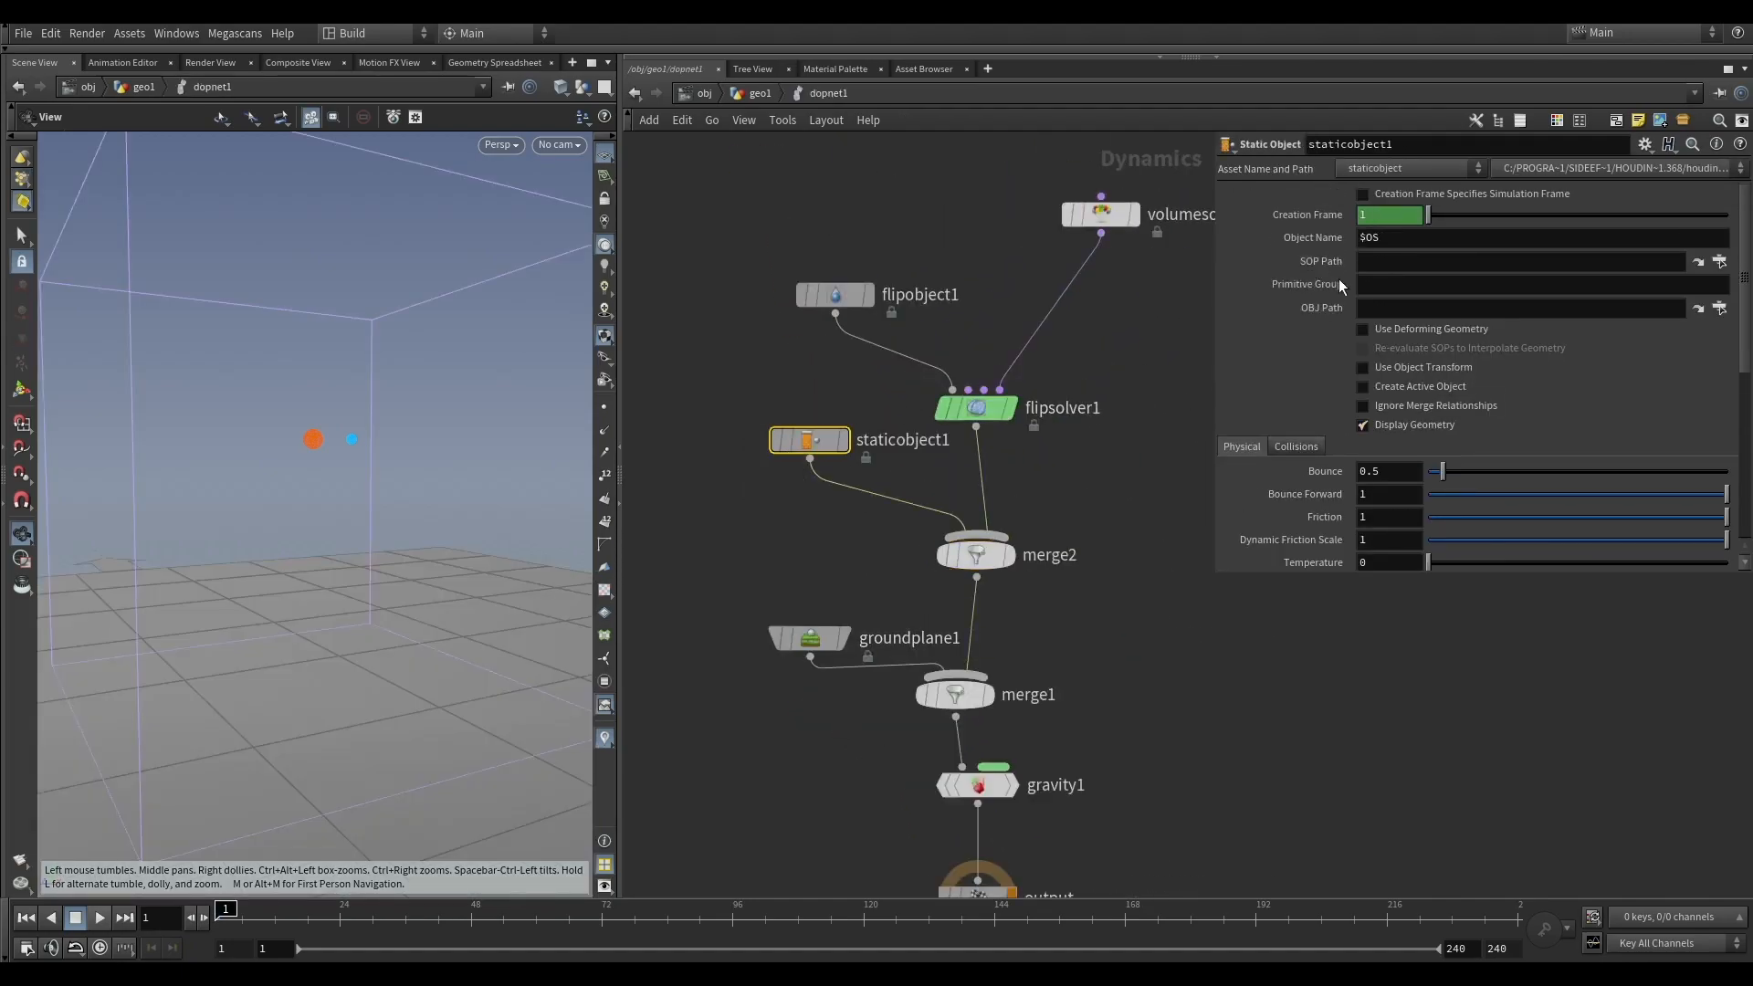
{"action": "left_click", "coordinate": [1356, 262]}
{"action": "key", "text": "ctrl+v"}
{"action": "key", "text": "Return"}
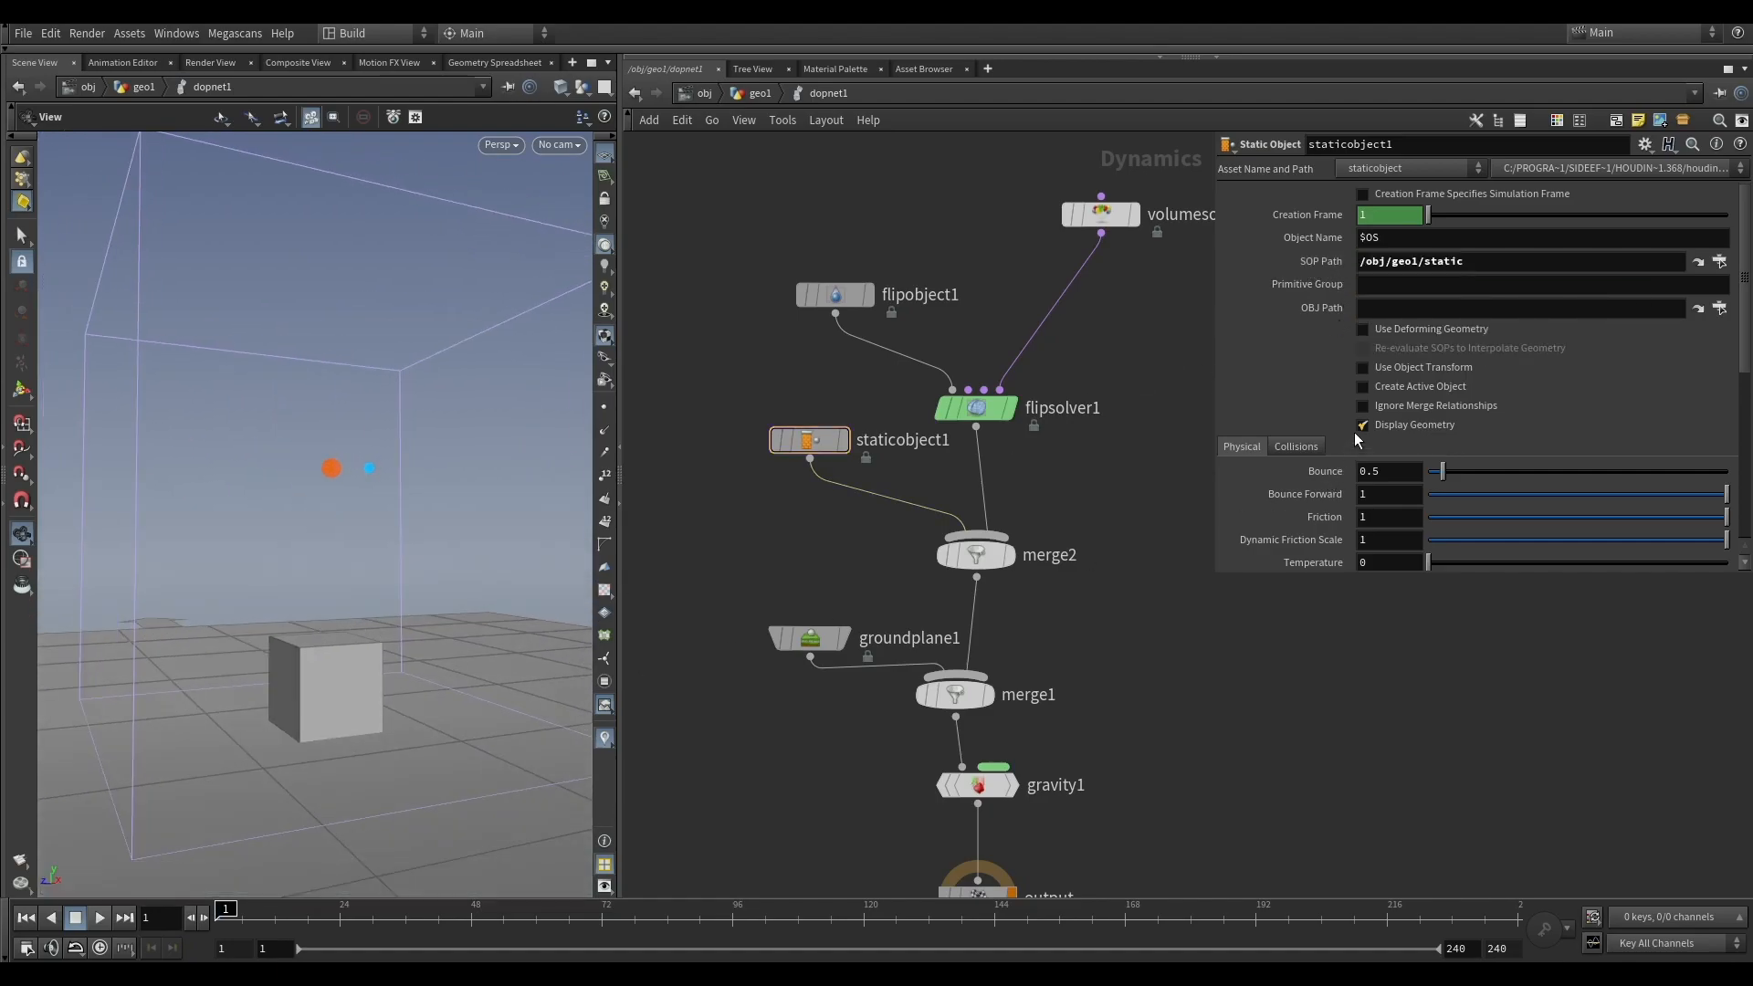
Step: Hide the static object's display geometry and show its volume Collision Guide instead
{"action": "left_click", "coordinate": [1362, 425]}
{"action": "left_click", "coordinate": [1313, 448]}
{"action": "scroll", "coordinate": [1296, 470], "scroll_direction": "down", "scroll_amount": 3}
{"action": "left_click", "coordinate": [1239, 452]}
{"action": "scroll", "coordinate": [339, 681], "scroll_direction": "up", "scroll_amount": 4}
{"action": "scroll", "coordinate": [331, 654], "scroll_direction": "down", "scroll_amount": 5}
{"action": "left_click_drag", "start_coordinate": [356, 649], "coordinate": [383, 666]}
Step: Set the static object's collision volume Uniform Divisions to 50 and inspect the resulting guide on the box
{"action": "scroll", "coordinate": [318, 626], "scroll_direction": "up", "scroll_amount": 4}
{"action": "scroll", "coordinate": [308, 621], "scroll_direction": "down", "scroll_amount": 3}
{"action": "double_click", "coordinate": [1388, 522]}
{"action": "type", "text": "80"}
{"action": "key", "text": "Return"}
{"action": "mouse_move", "coordinate": [238, 638]}
{"action": "left_mouse_down"}
{"action": "mouse_move", "coordinate": [313, 638]}
{"action": "mouse_move", "coordinate": [253, 622]}
{"action": "left_mouse_up"}
{"action": "scroll", "coordinate": [253, 621], "scroll_direction": "down", "scroll_amount": 1}
{"action": "middle_click_drag", "start_coordinate": [253, 622], "coordinate": [293, 619]}
{"action": "scroll", "coordinate": [282, 604], "scroll_direction": "up", "scroll_amount": 4}
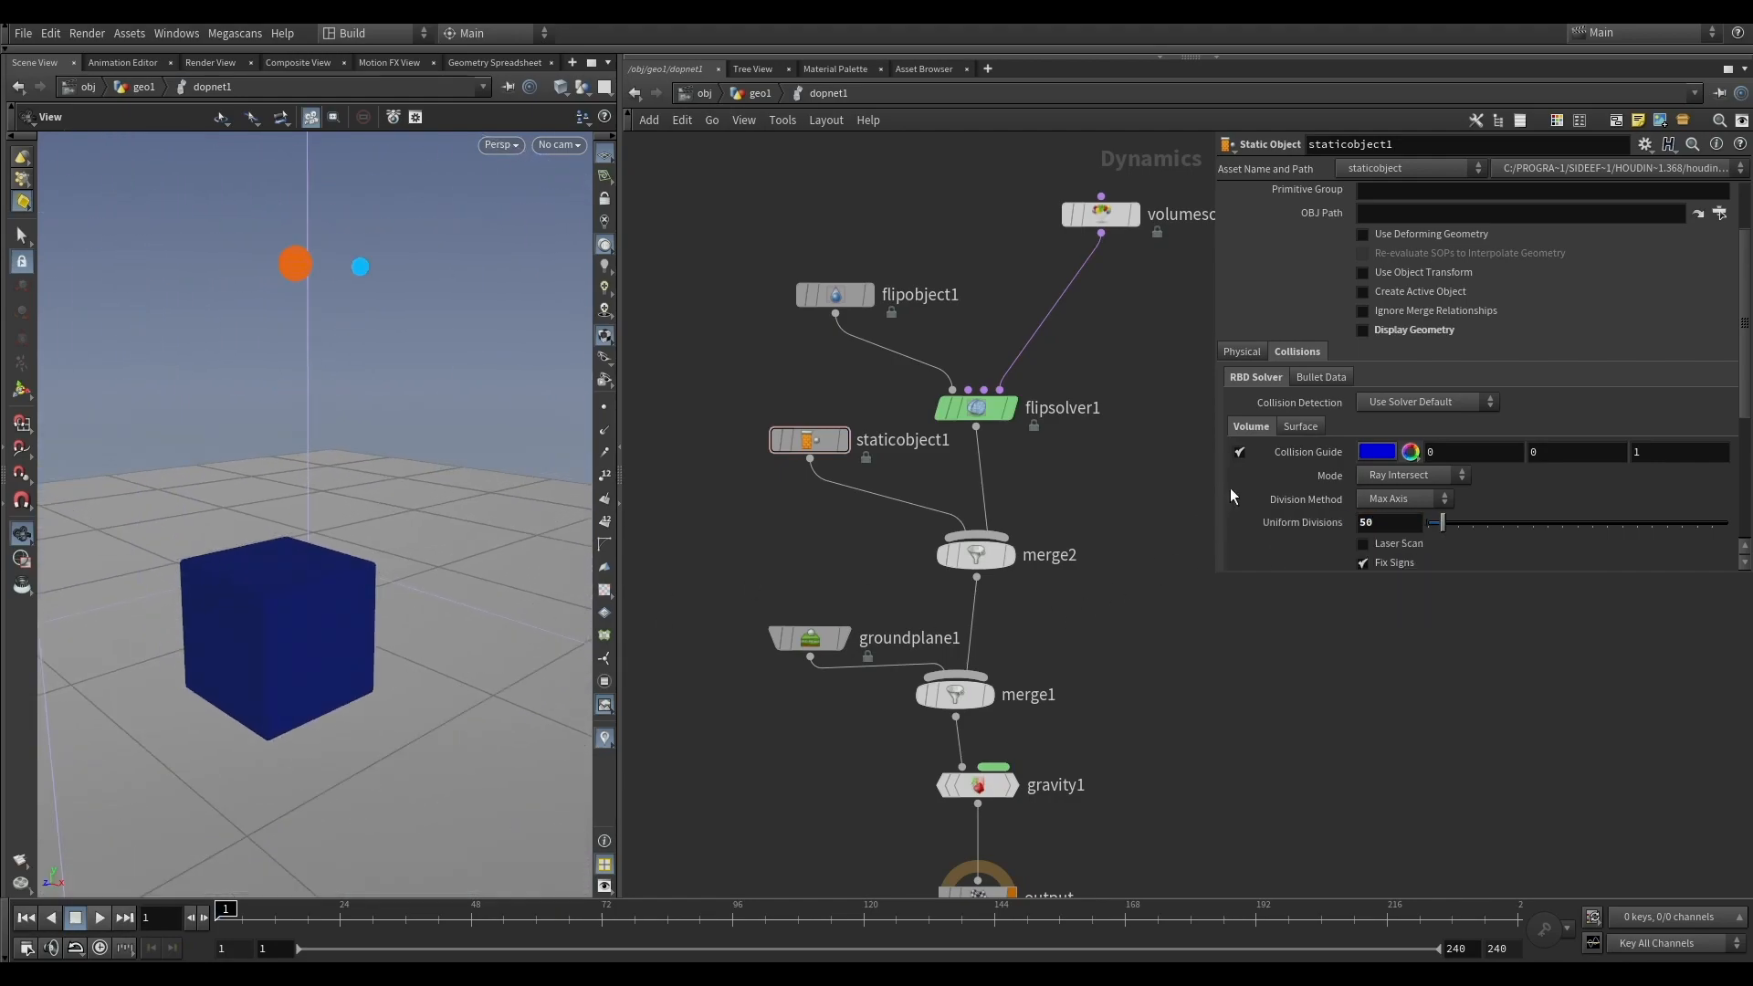
Step: Turn off the static object's Collision Guide and turn its Display Geometry back on
{"action": "scroll", "coordinate": [1300, 447], "scroll_direction": "up", "scroll_amount": 2}
{"action": "left_click", "coordinate": [1239, 547]}
{"action": "left_click", "coordinate": [1363, 426]}
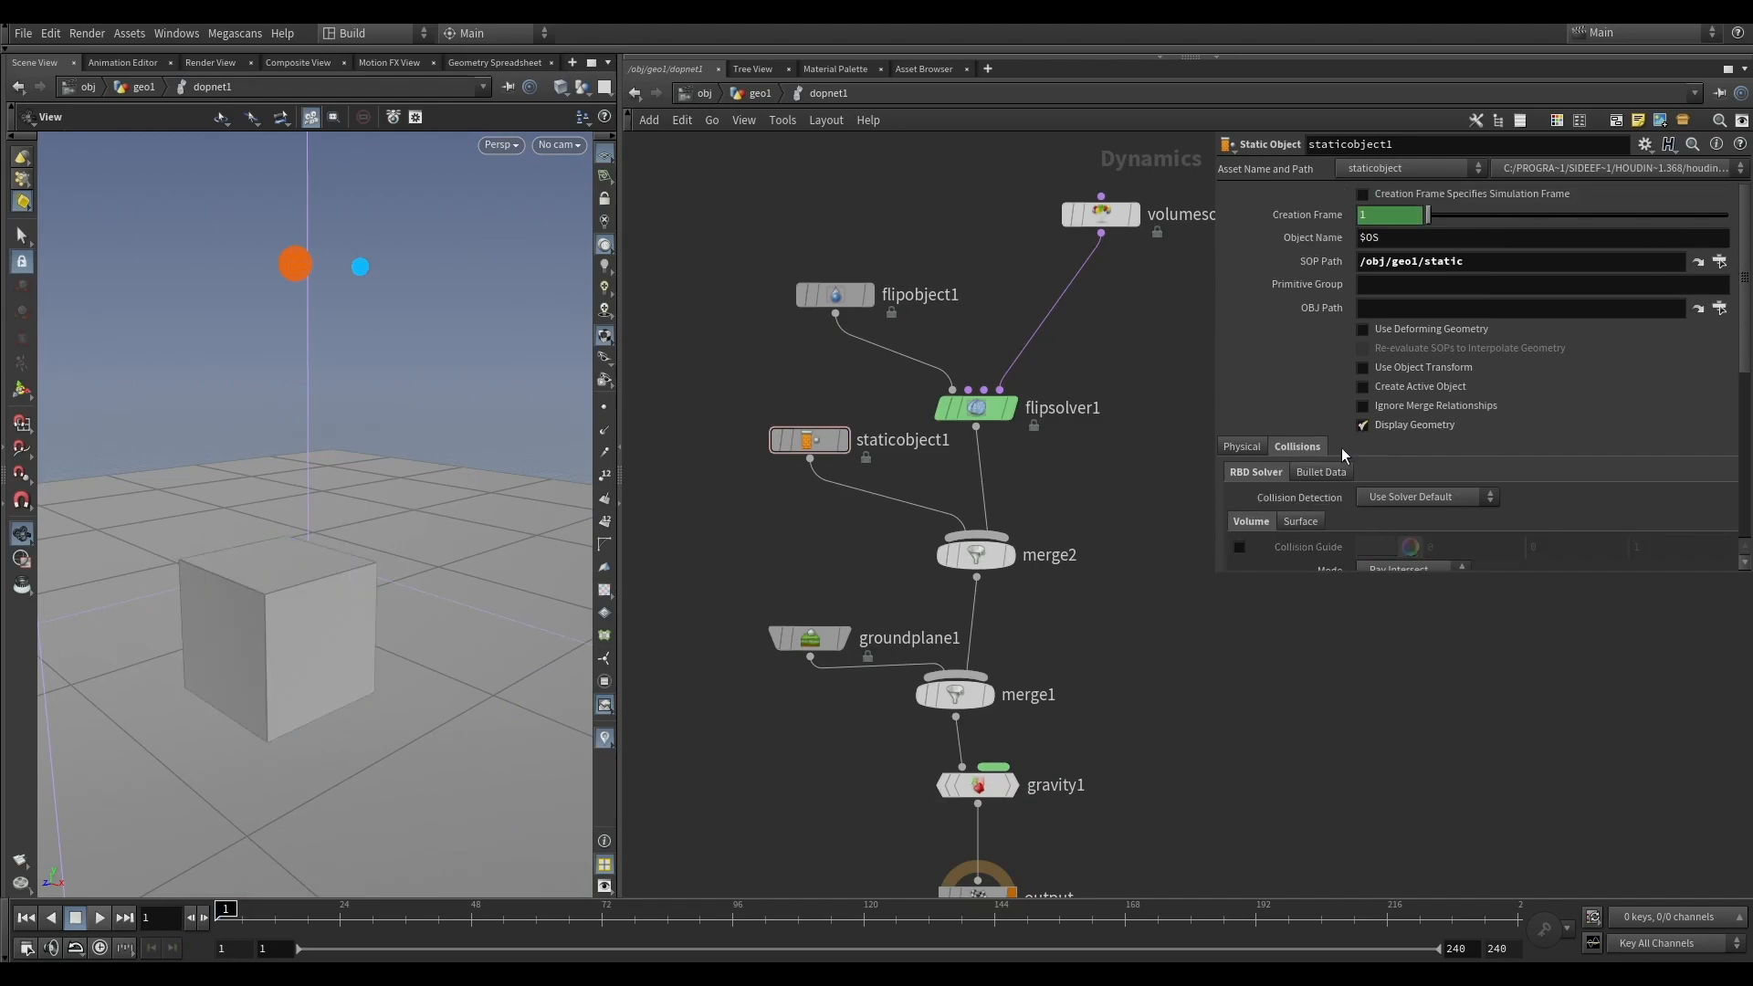
{"action": "left_click_drag", "start_coordinate": [475, 521], "coordinate": [367, 554]}
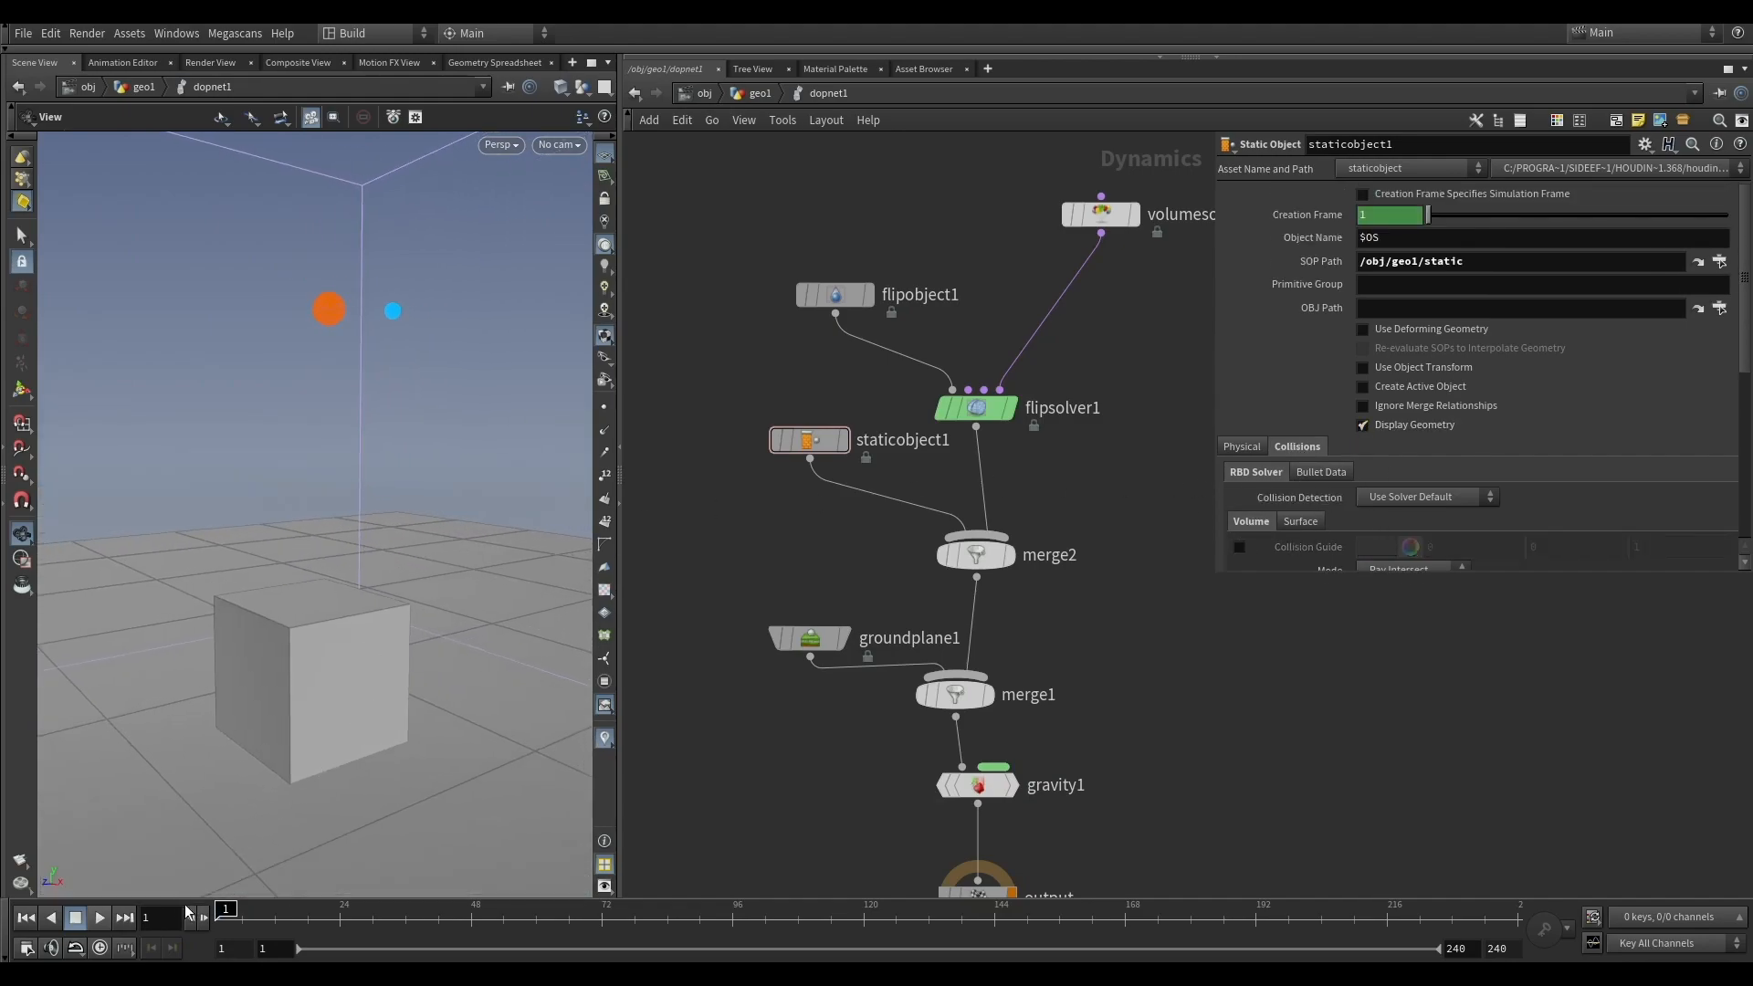
Step: Set the Affector Relationship of both merge nodes to Mutual
{"action": "left_click", "coordinate": [1010, 551]}
{"action": "left_click_drag", "start_coordinate": [921, 698], "coordinate": [1126, 519]}
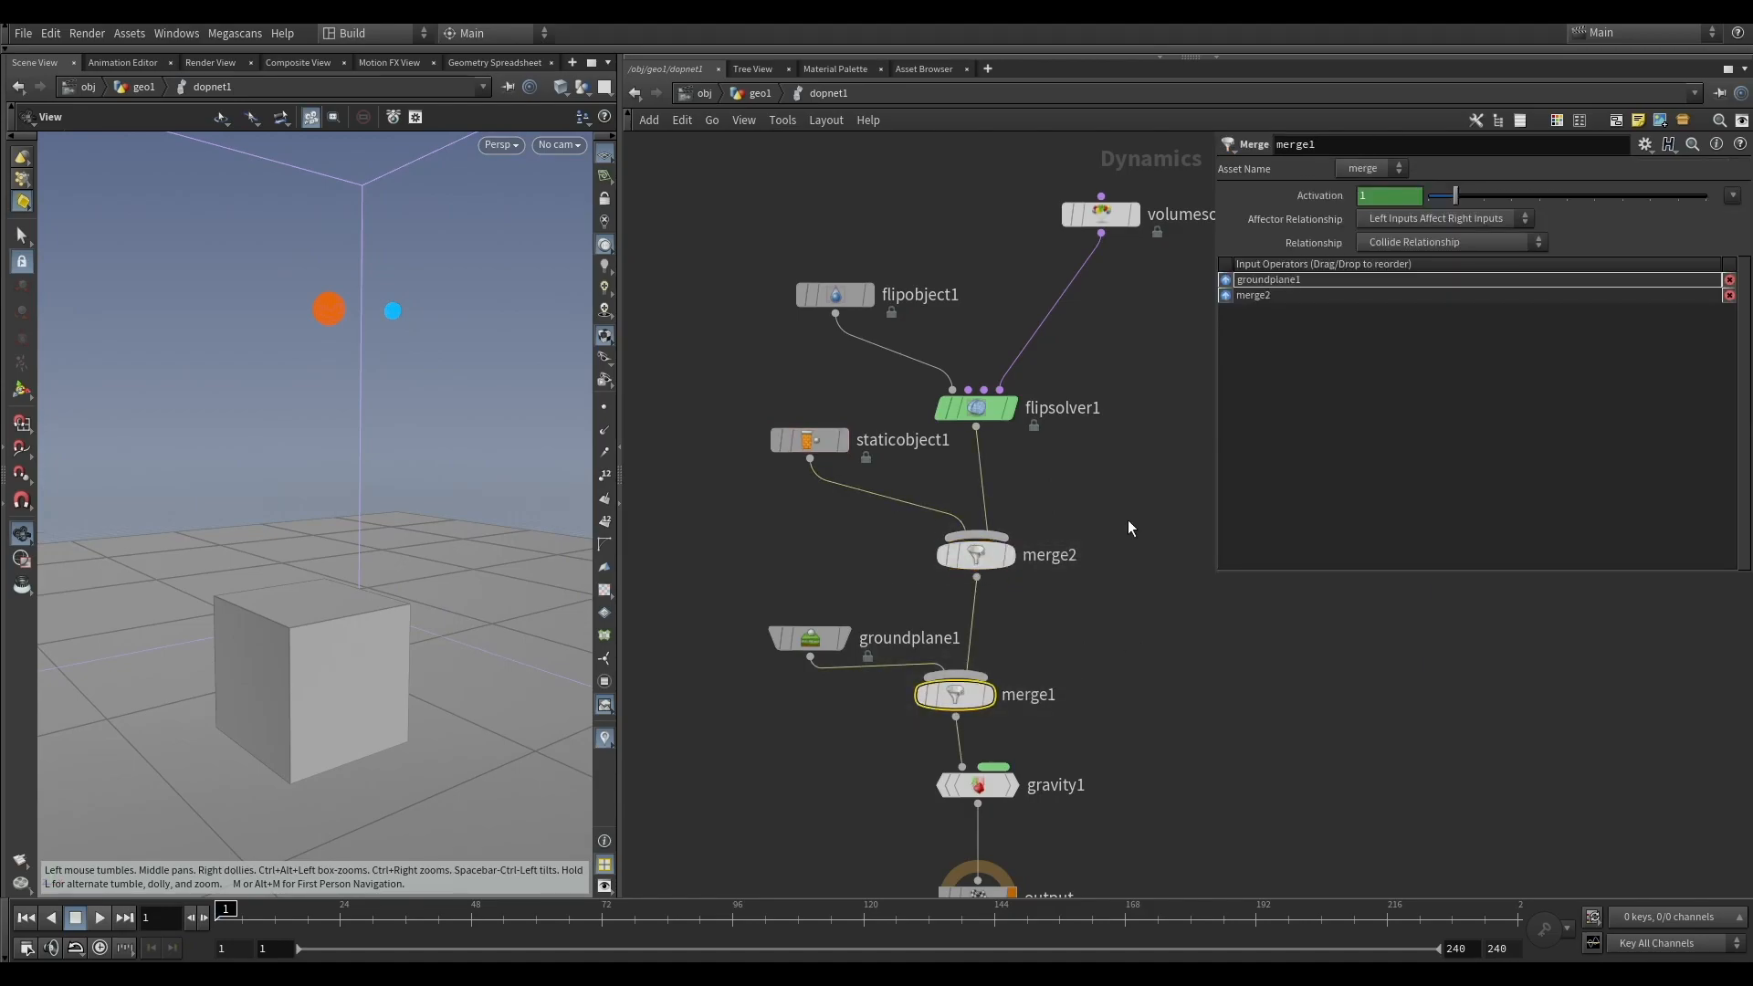
{"action": "left_click", "coordinate": [1401, 222]}
{"action": "left_click", "coordinate": [1393, 274]}
{"action": "left_click", "coordinate": [1073, 557]}
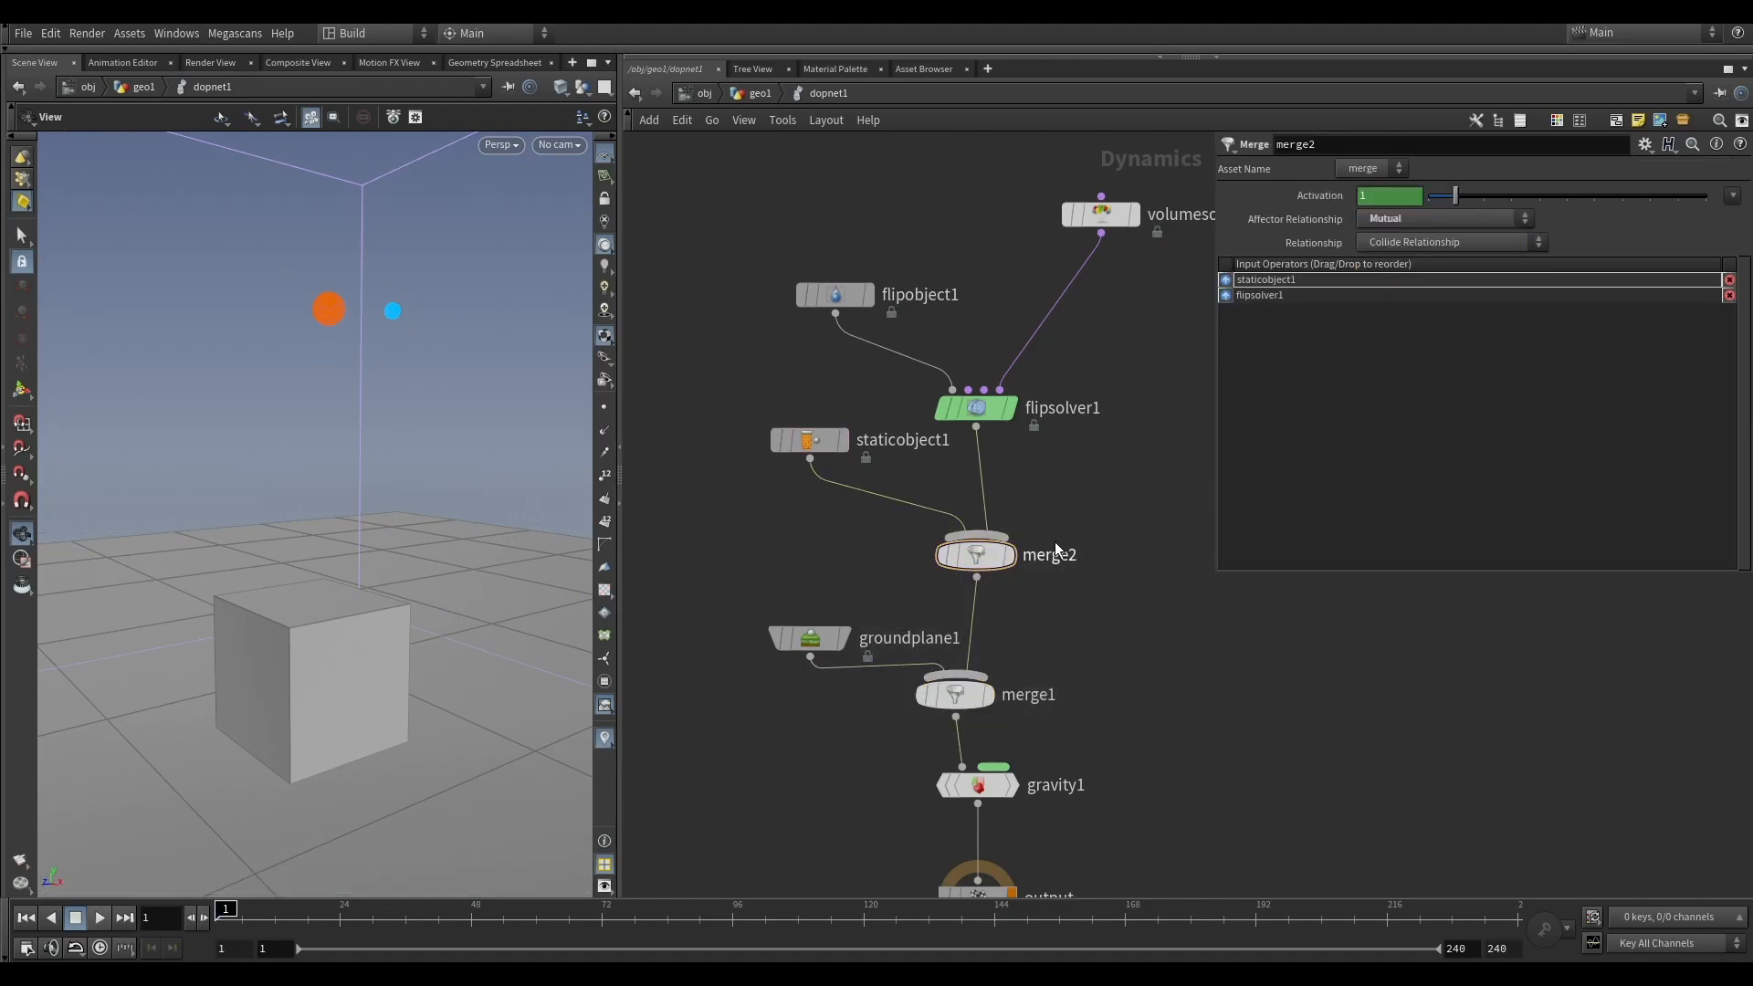
Step: Move the static object node closer to the height of the second merge and review both merges' settings
{"action": "left_click_drag", "start_coordinate": [786, 445], "coordinate": [765, 480]}
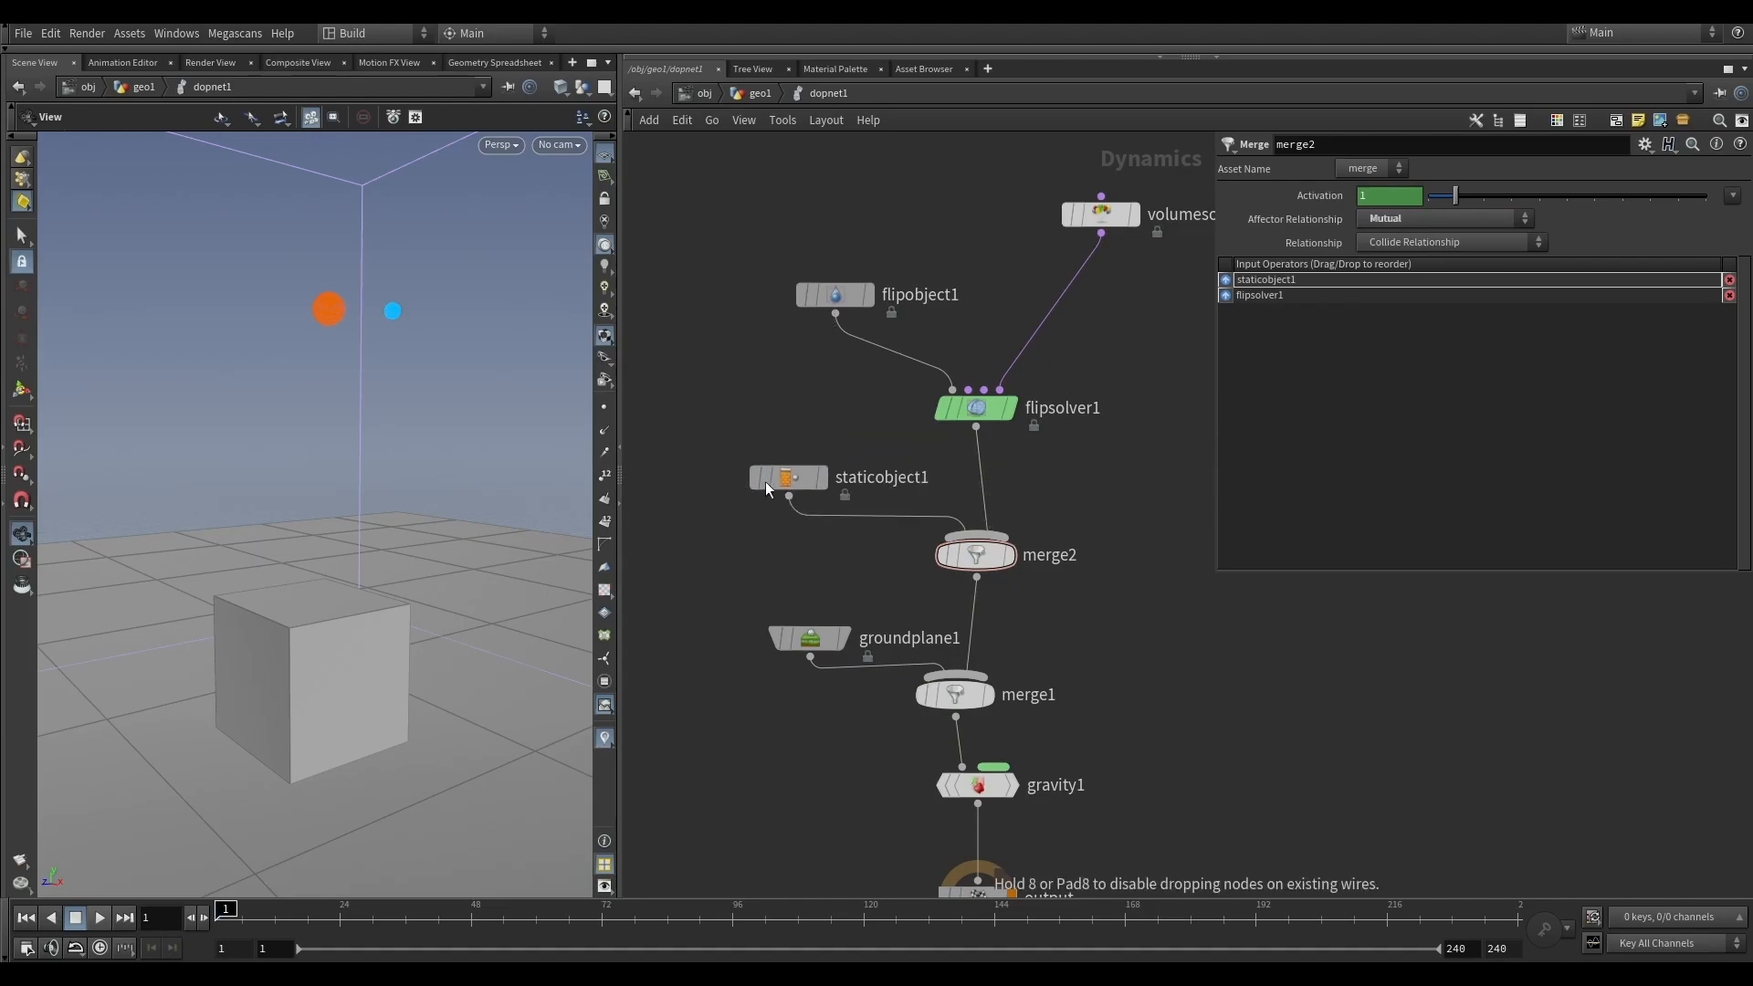
{"action": "middle_click_drag", "start_coordinate": [1162, 537], "coordinate": [1121, 460]}
{"action": "left_click", "coordinate": [941, 480]}
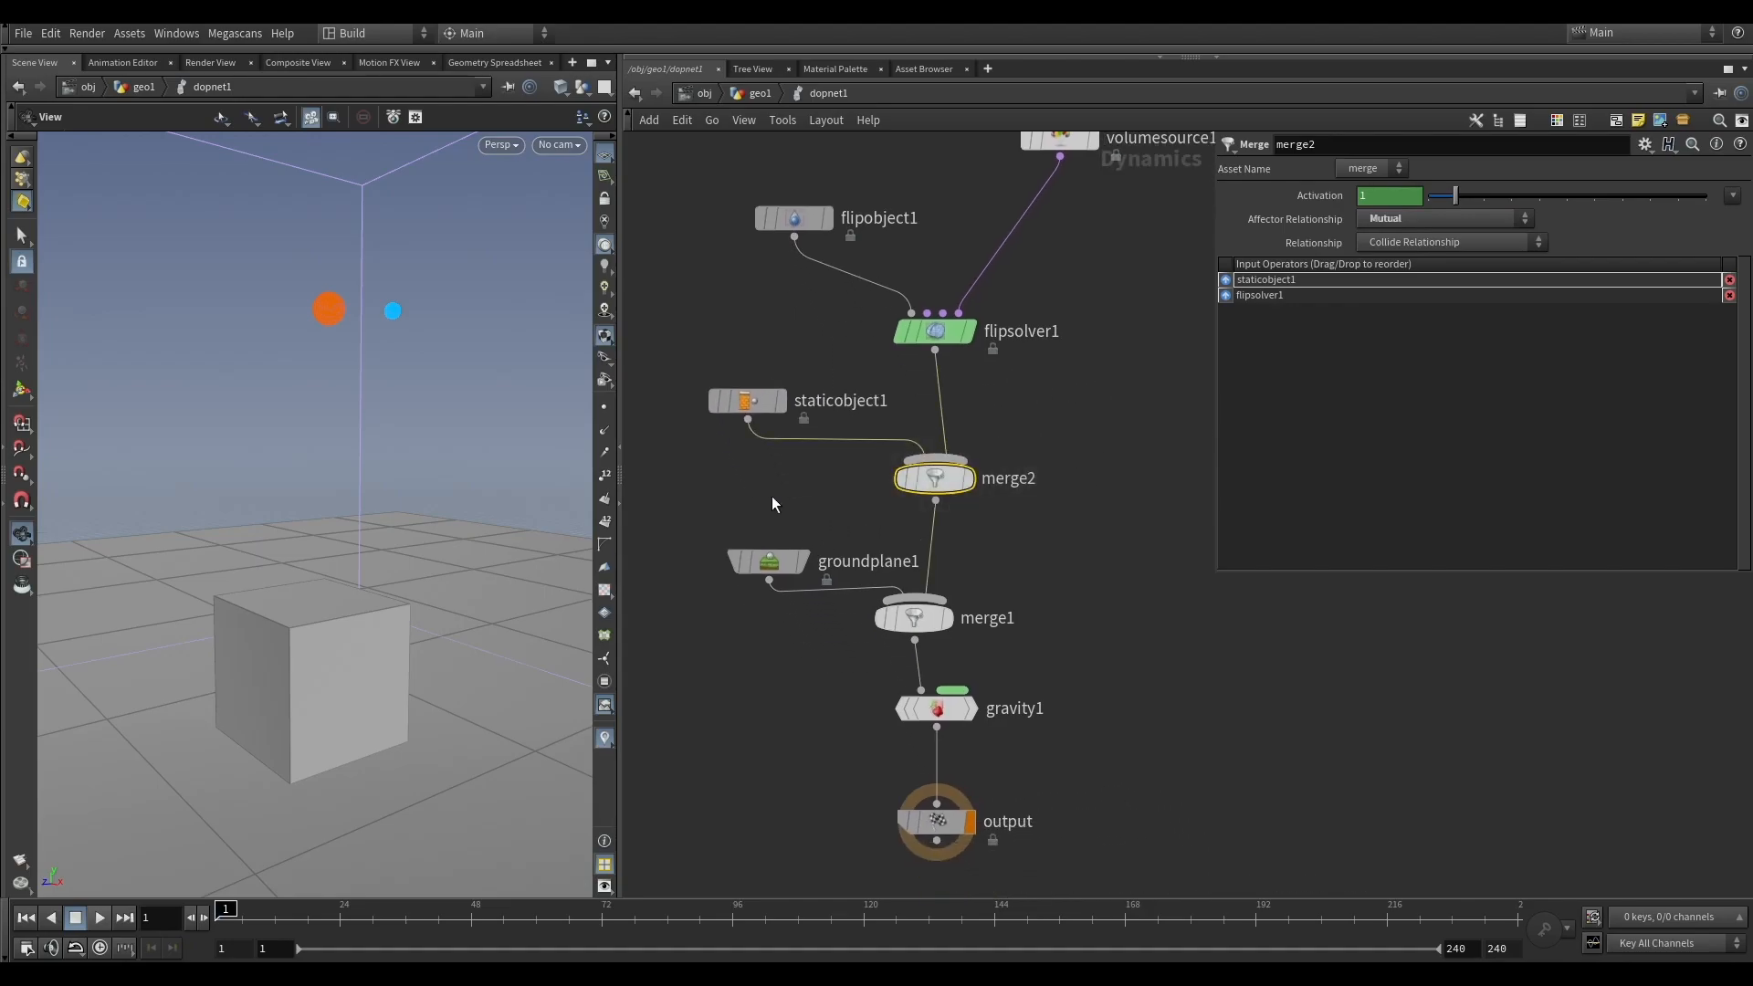
{"action": "left_click", "coordinate": [730, 400]}
{"action": "left_click", "coordinate": [936, 478]}
{"action": "left_click", "coordinate": [895, 624]}
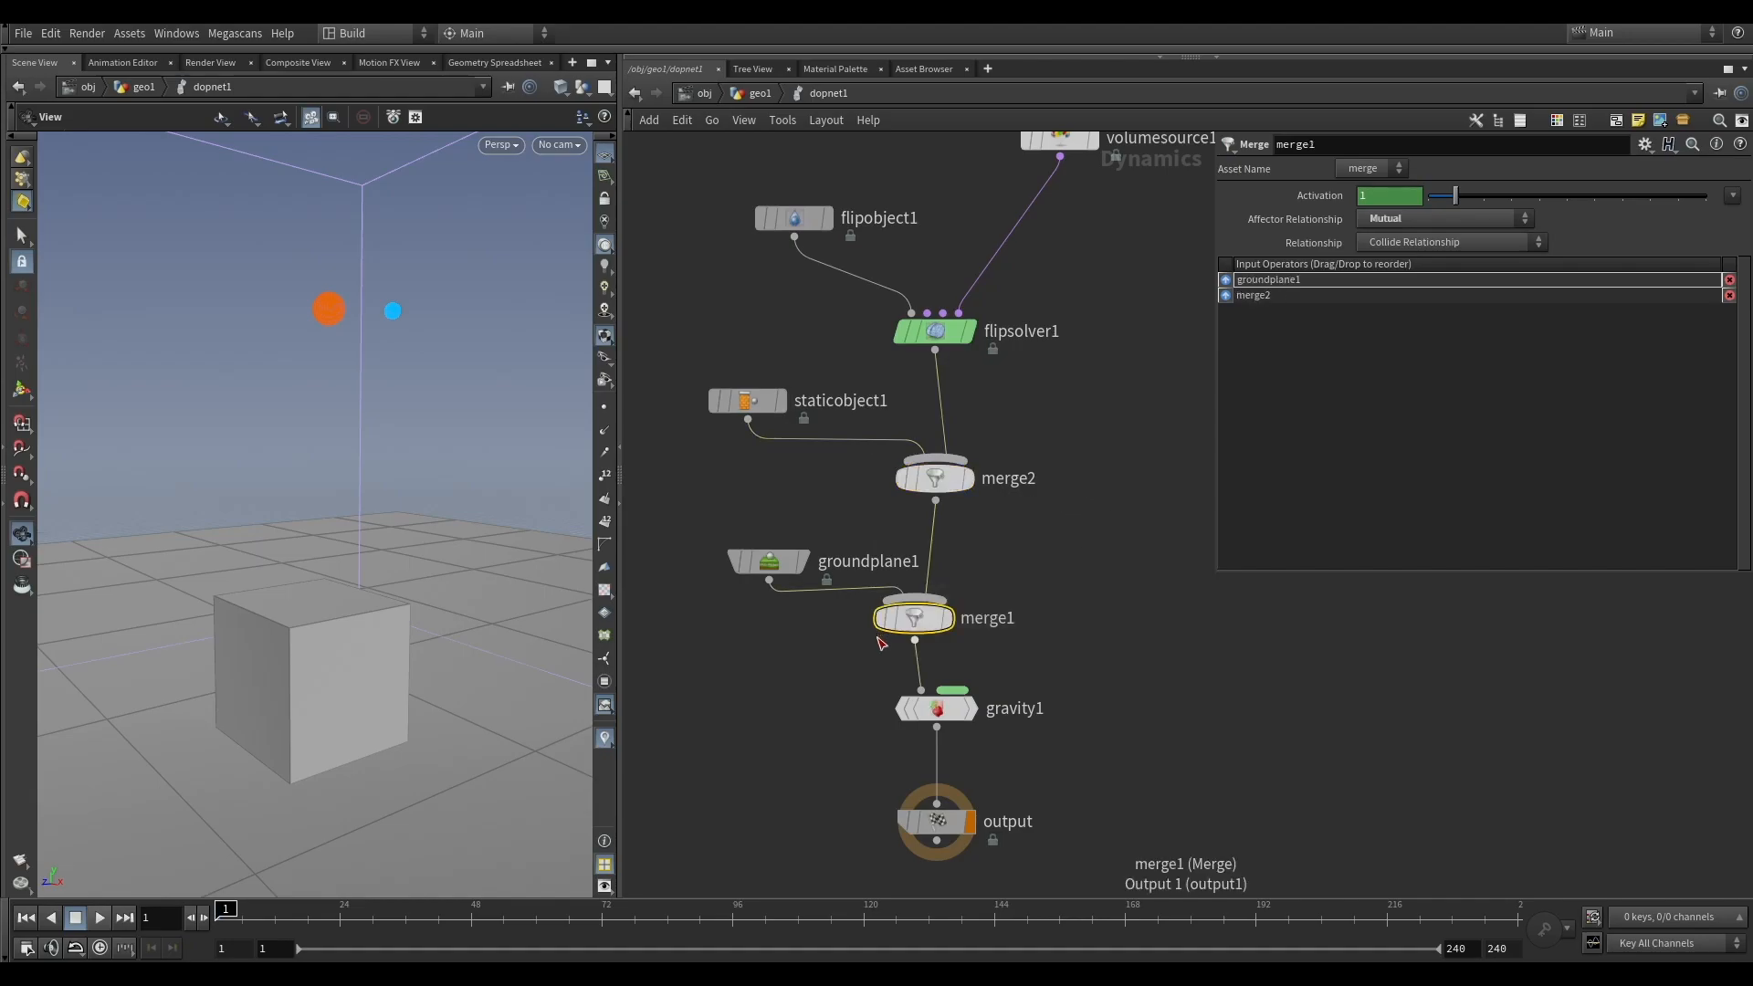
{"action": "scroll", "coordinate": [895, 434], "scroll_direction": "down", "scroll_amount": 4}
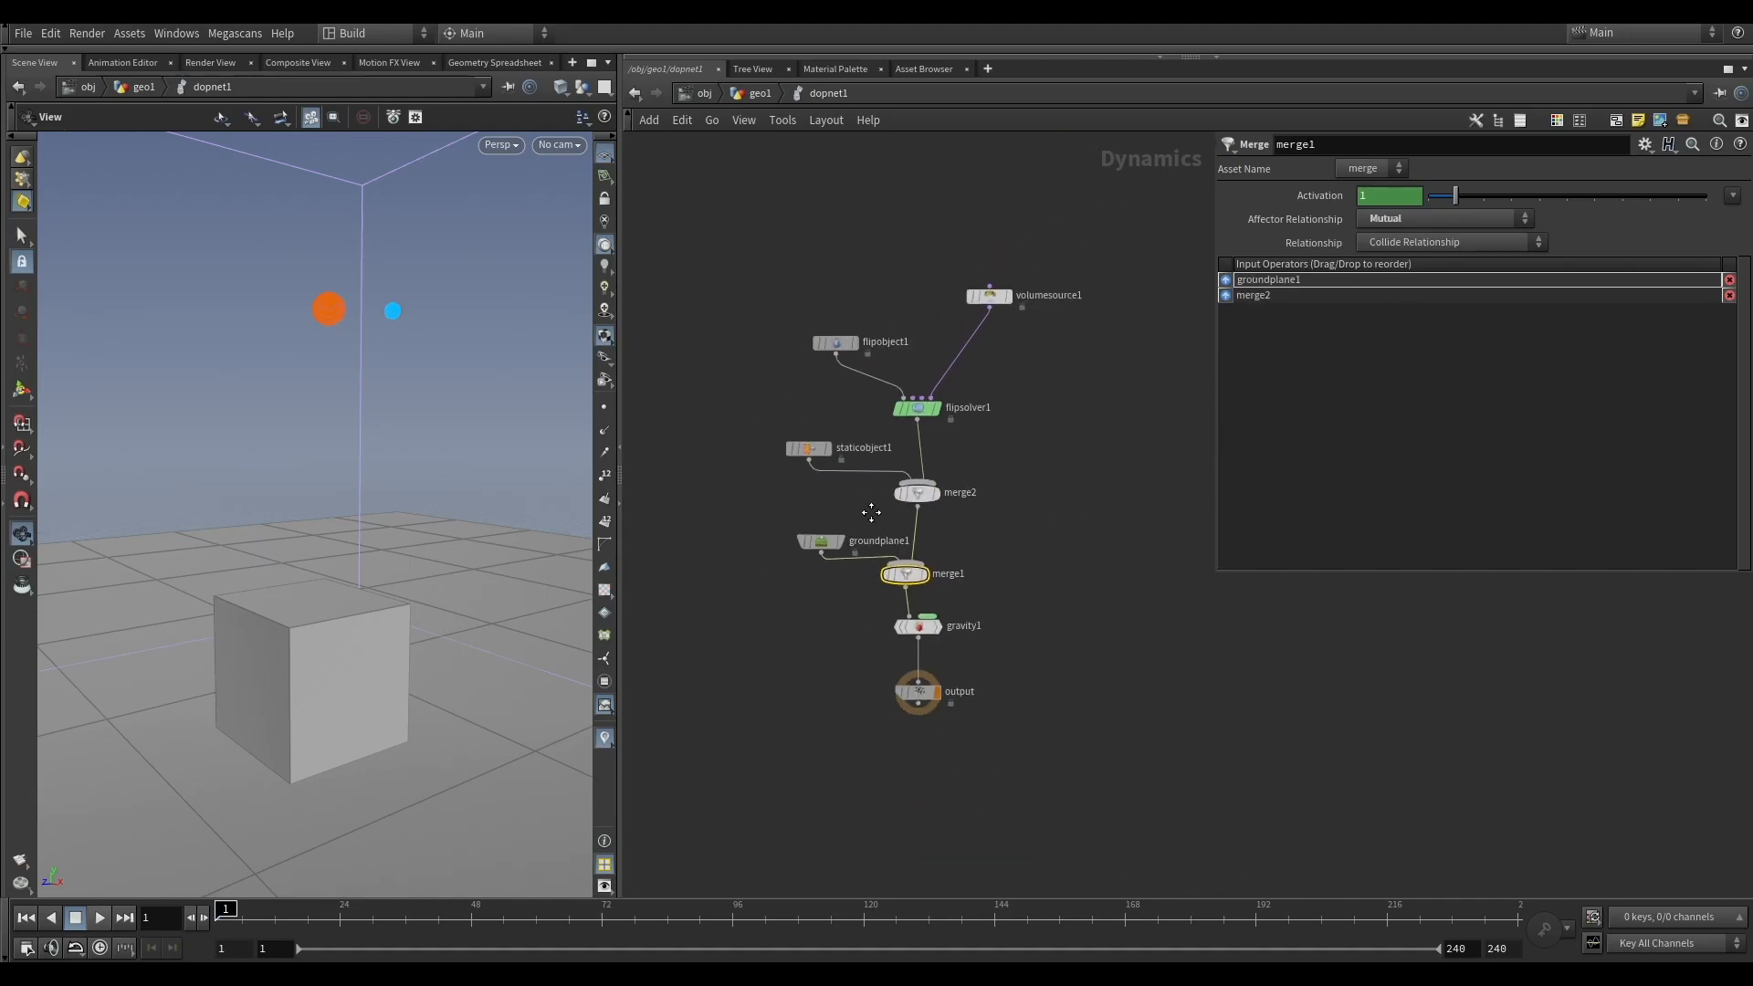
Step: Play the simulation to check the collision with the box, stop it and scrub through the cached frames
{"action": "left_click", "coordinate": [101, 922]}
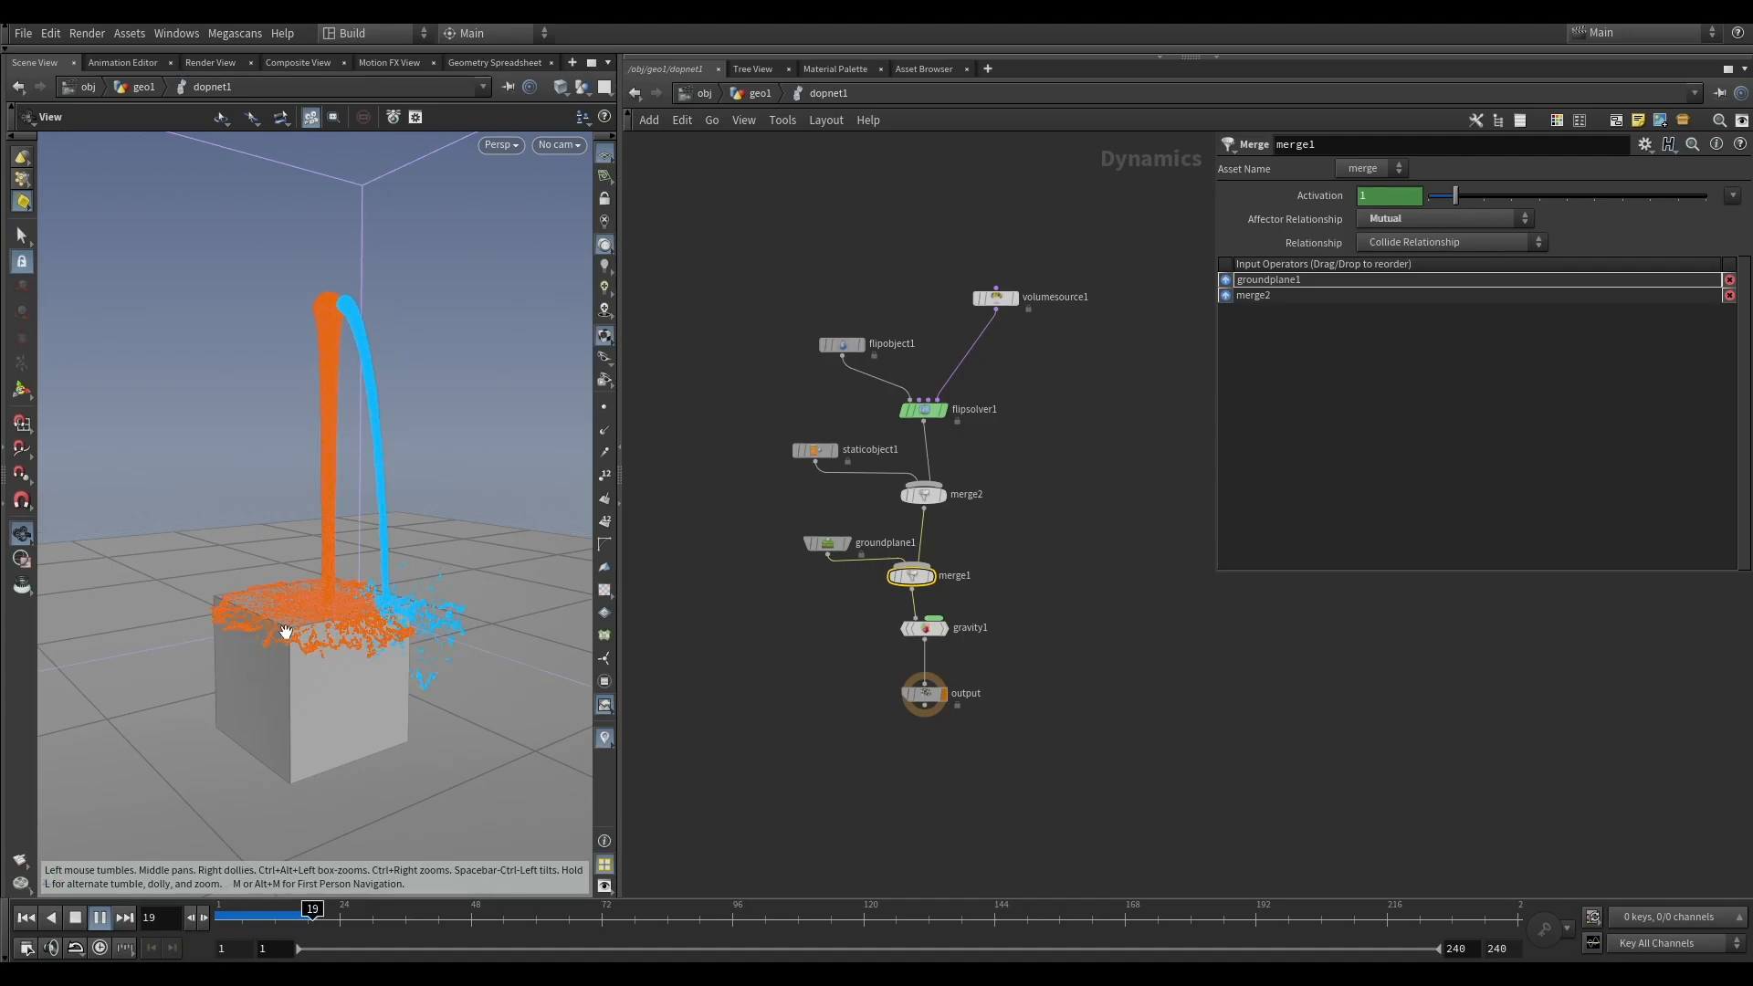
{"action": "key", "text": "Escape"}
{"action": "mouse_move", "coordinate": [277, 913]}
{"action": "left_mouse_down"}
{"action": "mouse_move", "coordinate": [241, 915]}
{"action": "mouse_move", "coordinate": [309, 915]}
{"action": "left_mouse_up"}
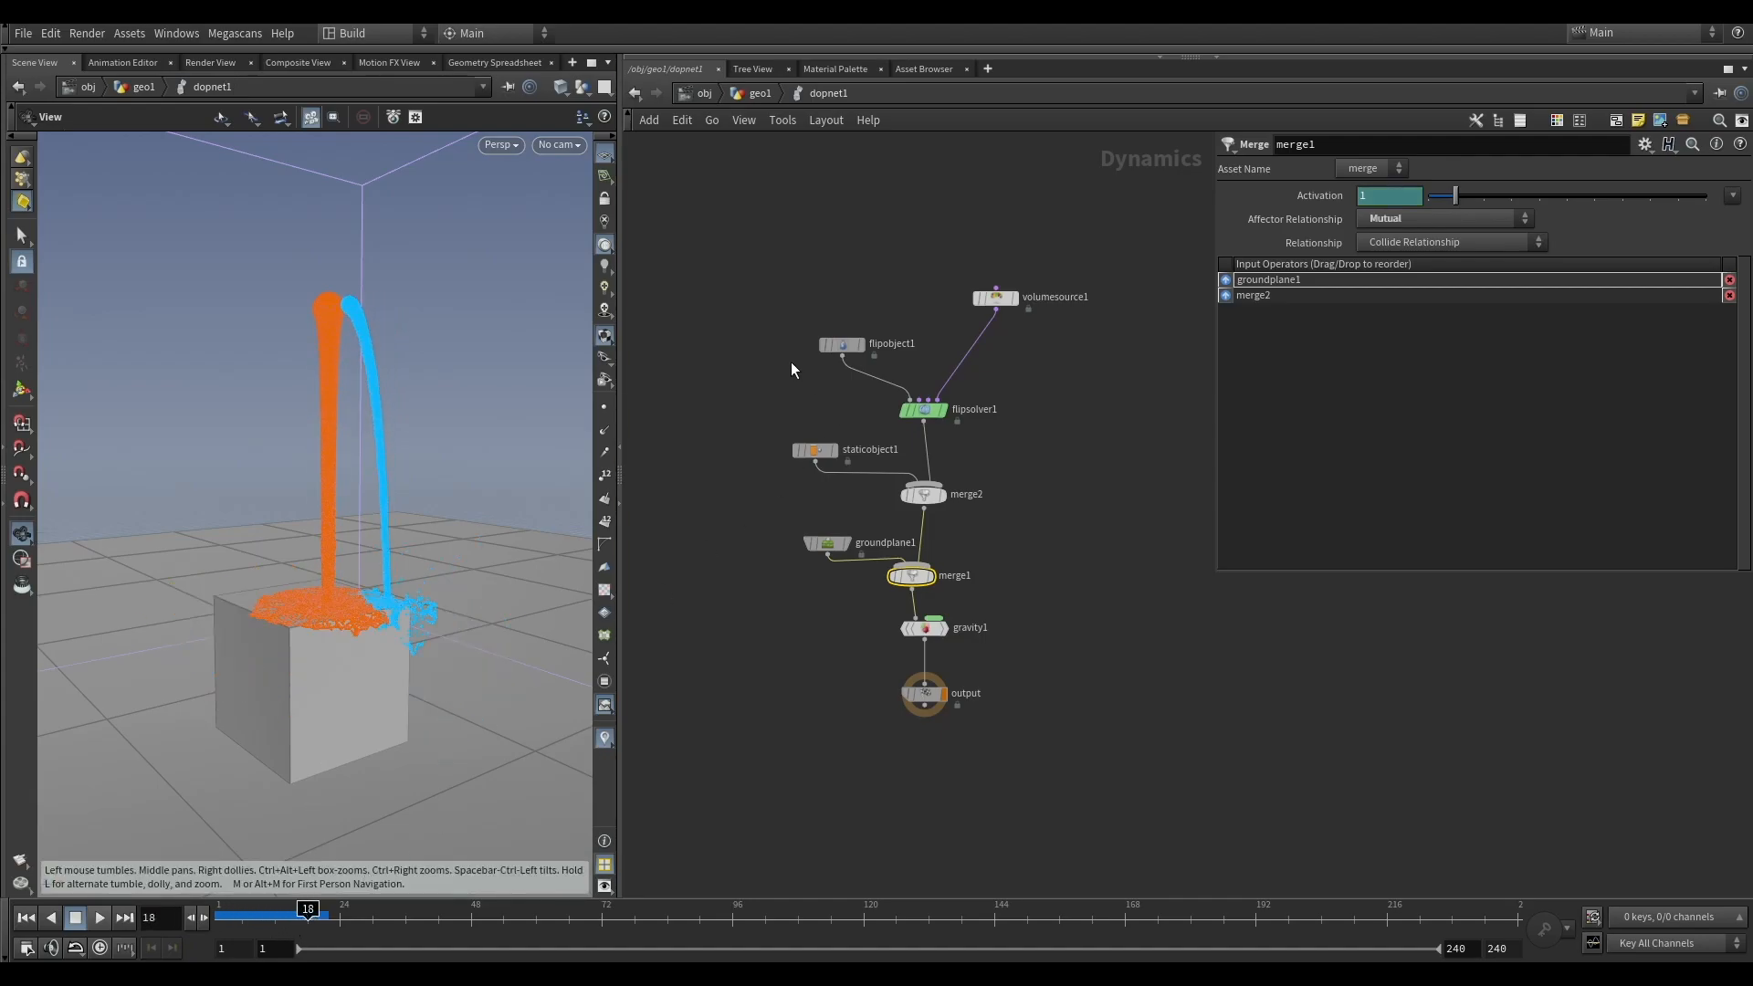
Step: Set the FLIP object's Particle Separation to 0.008
{"action": "left_click", "coordinate": [841, 344]}
{"action": "key", "text": "BackSpace"}
{"action": "type", "text": "8"}
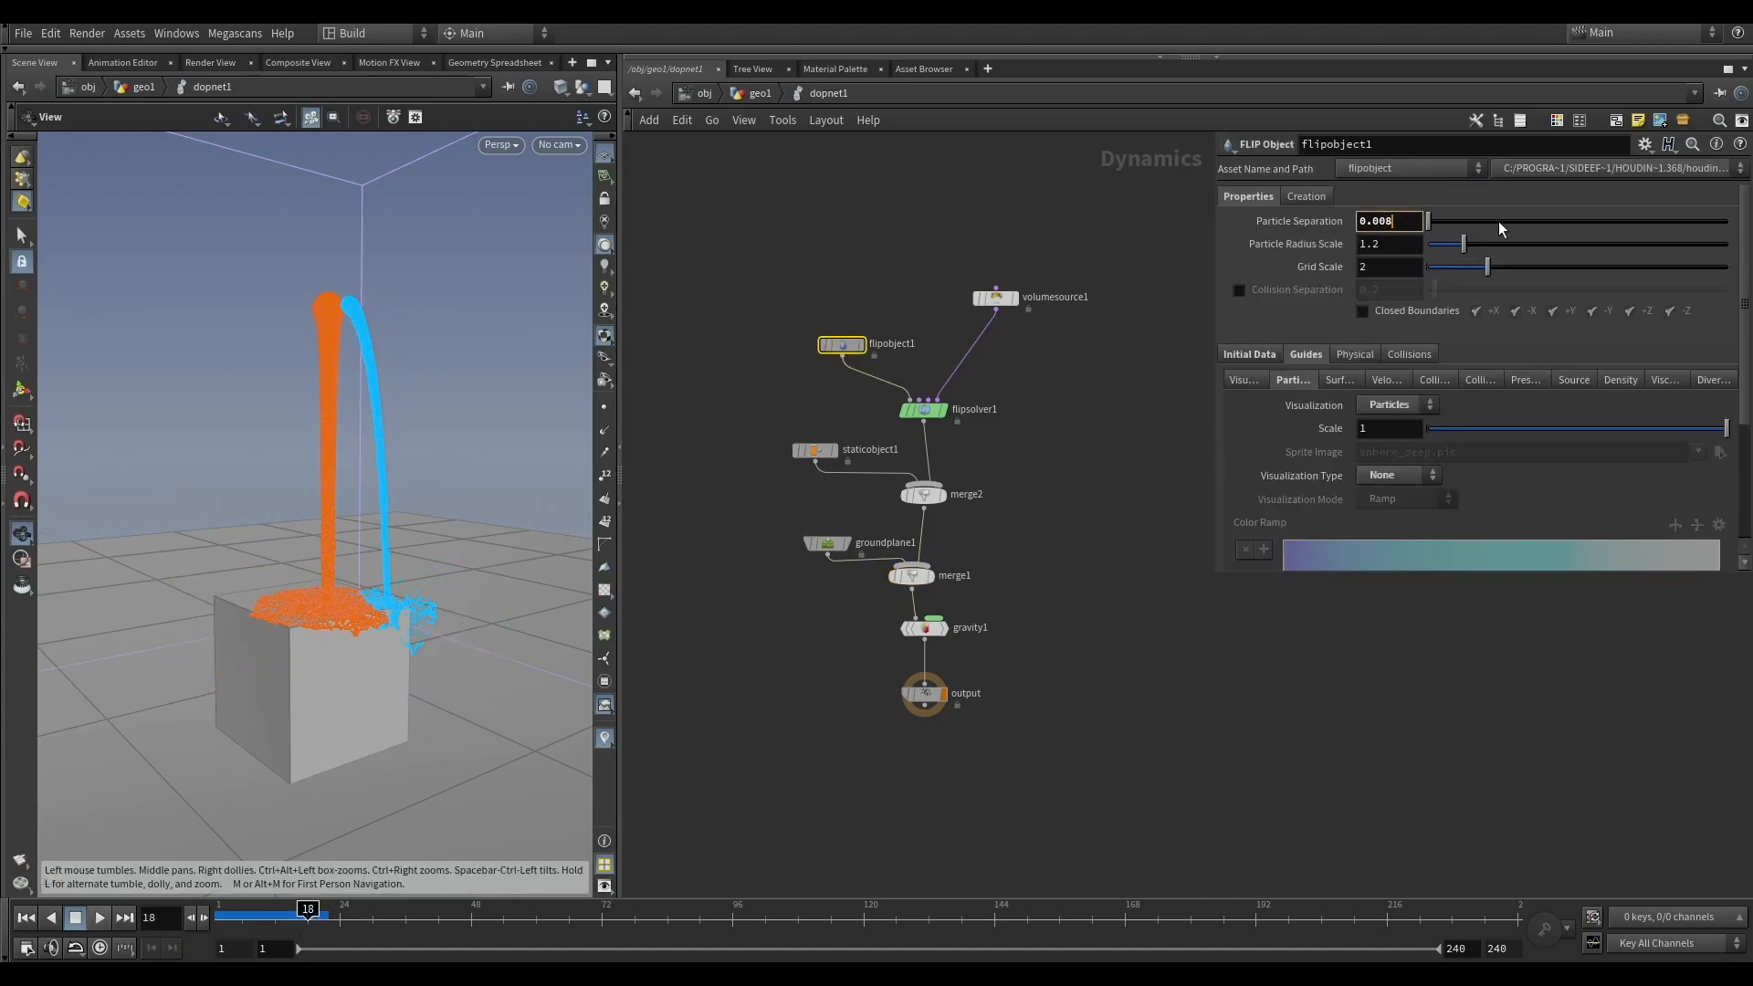
{"action": "key", "text": "Return"}
Step: Replay the simulation from the first frame with the coarser particles, stop it and return to the start
{"action": "left_click", "coordinate": [26, 918]}
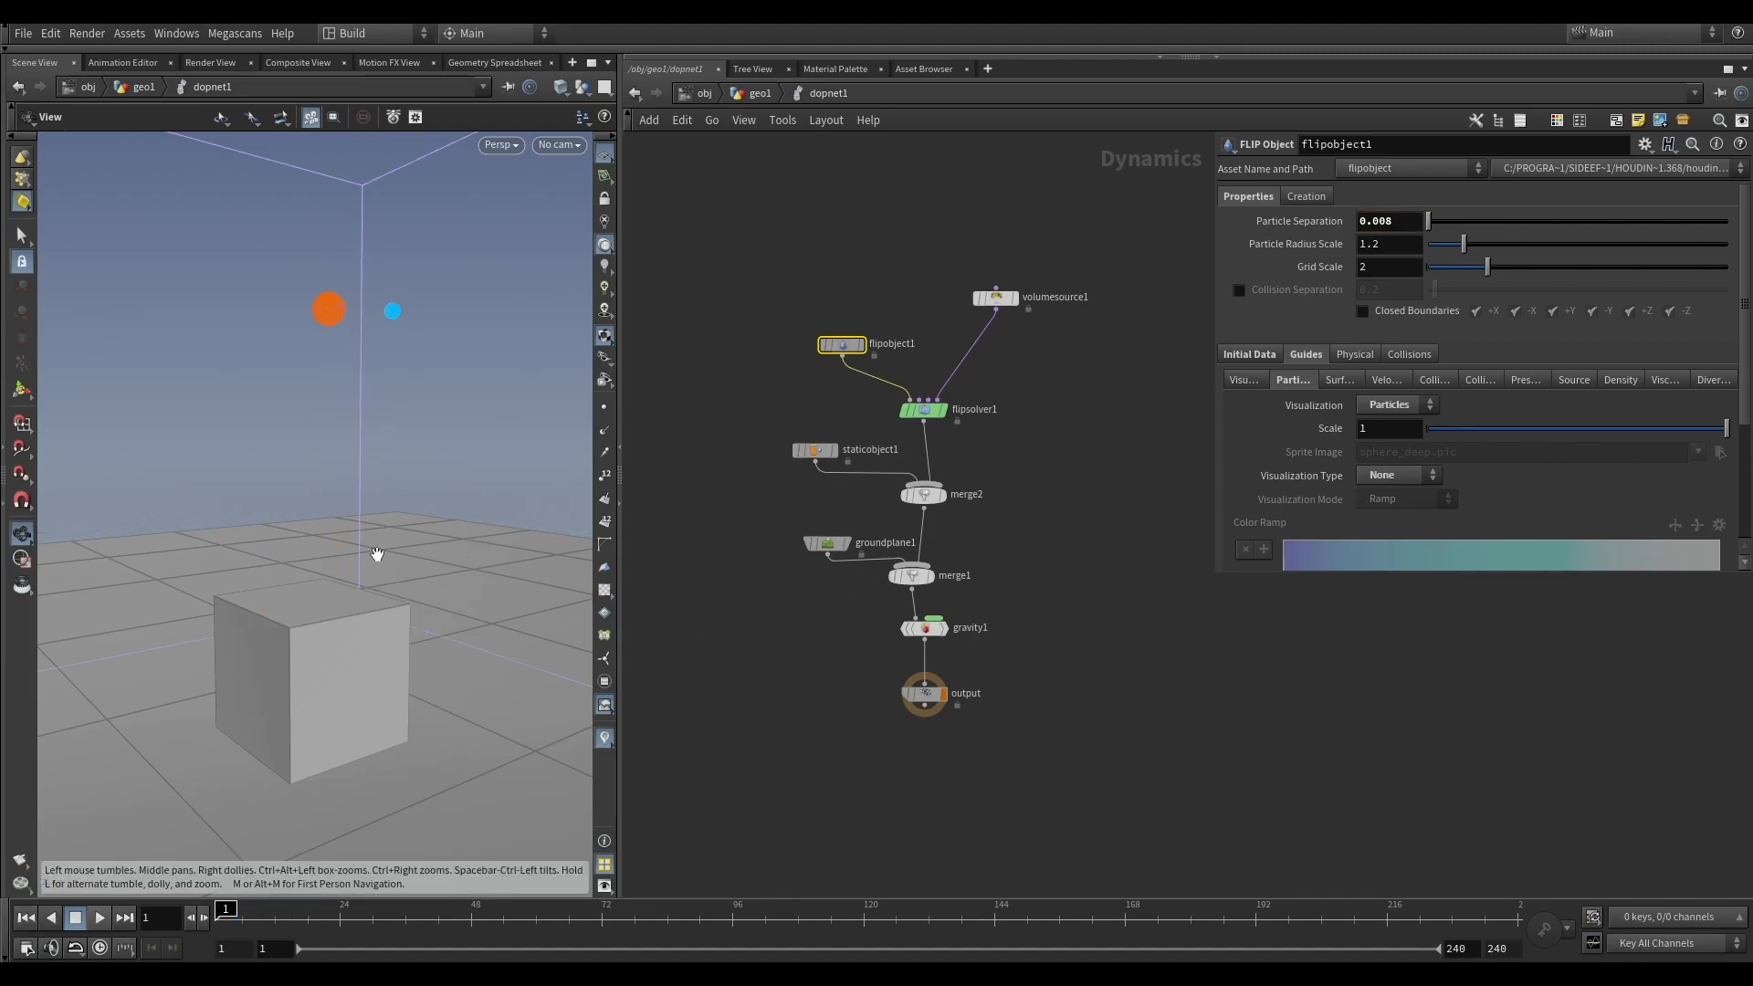
{"action": "left_click", "coordinate": [100, 918]}
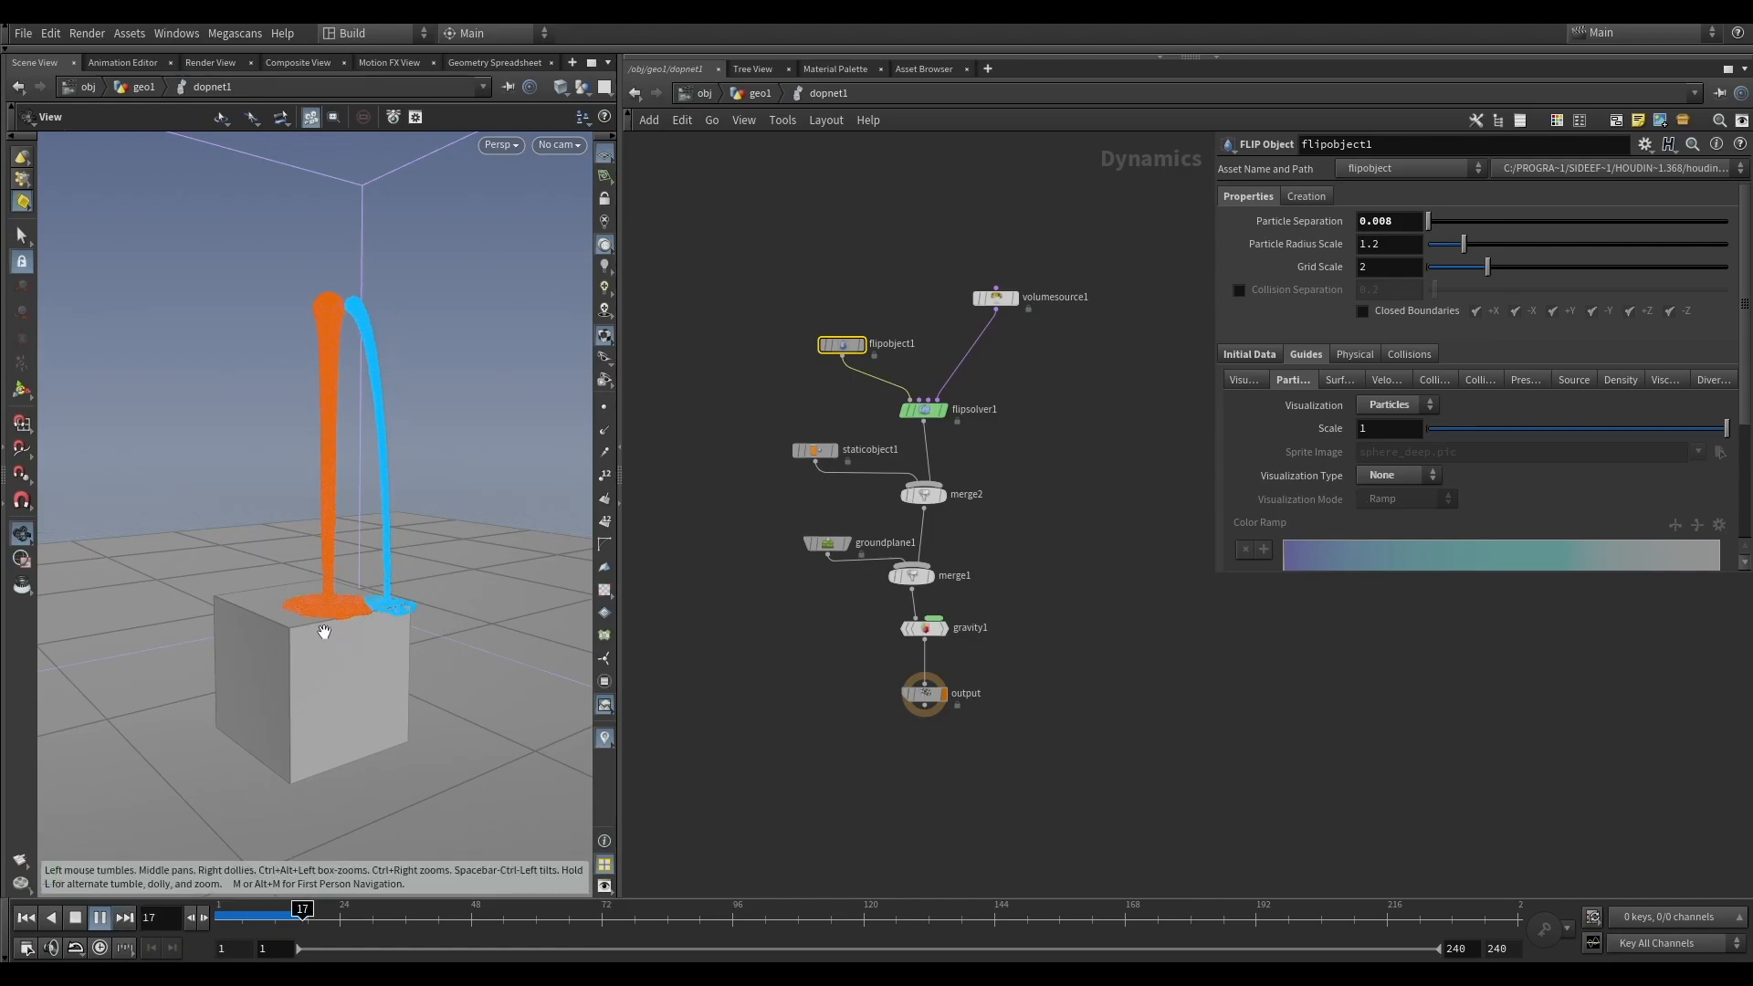
{"action": "left_click", "coordinate": [99, 919]}
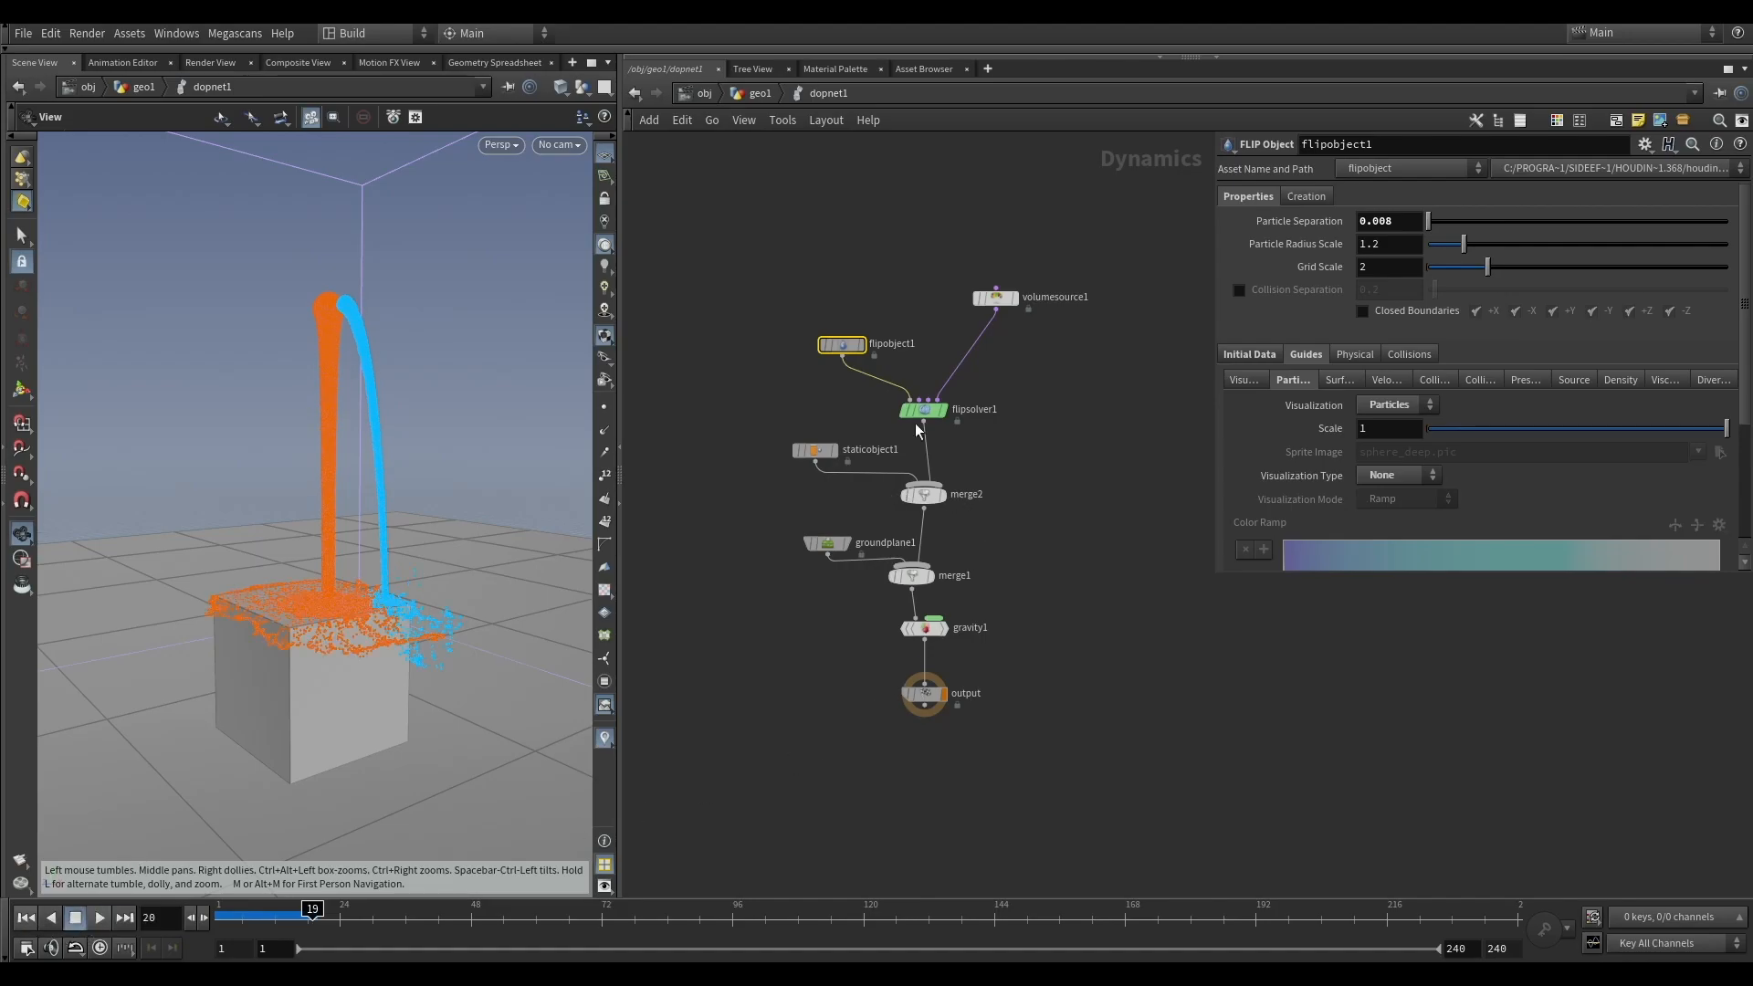
{"action": "key", "text": "ctrl+Up"}
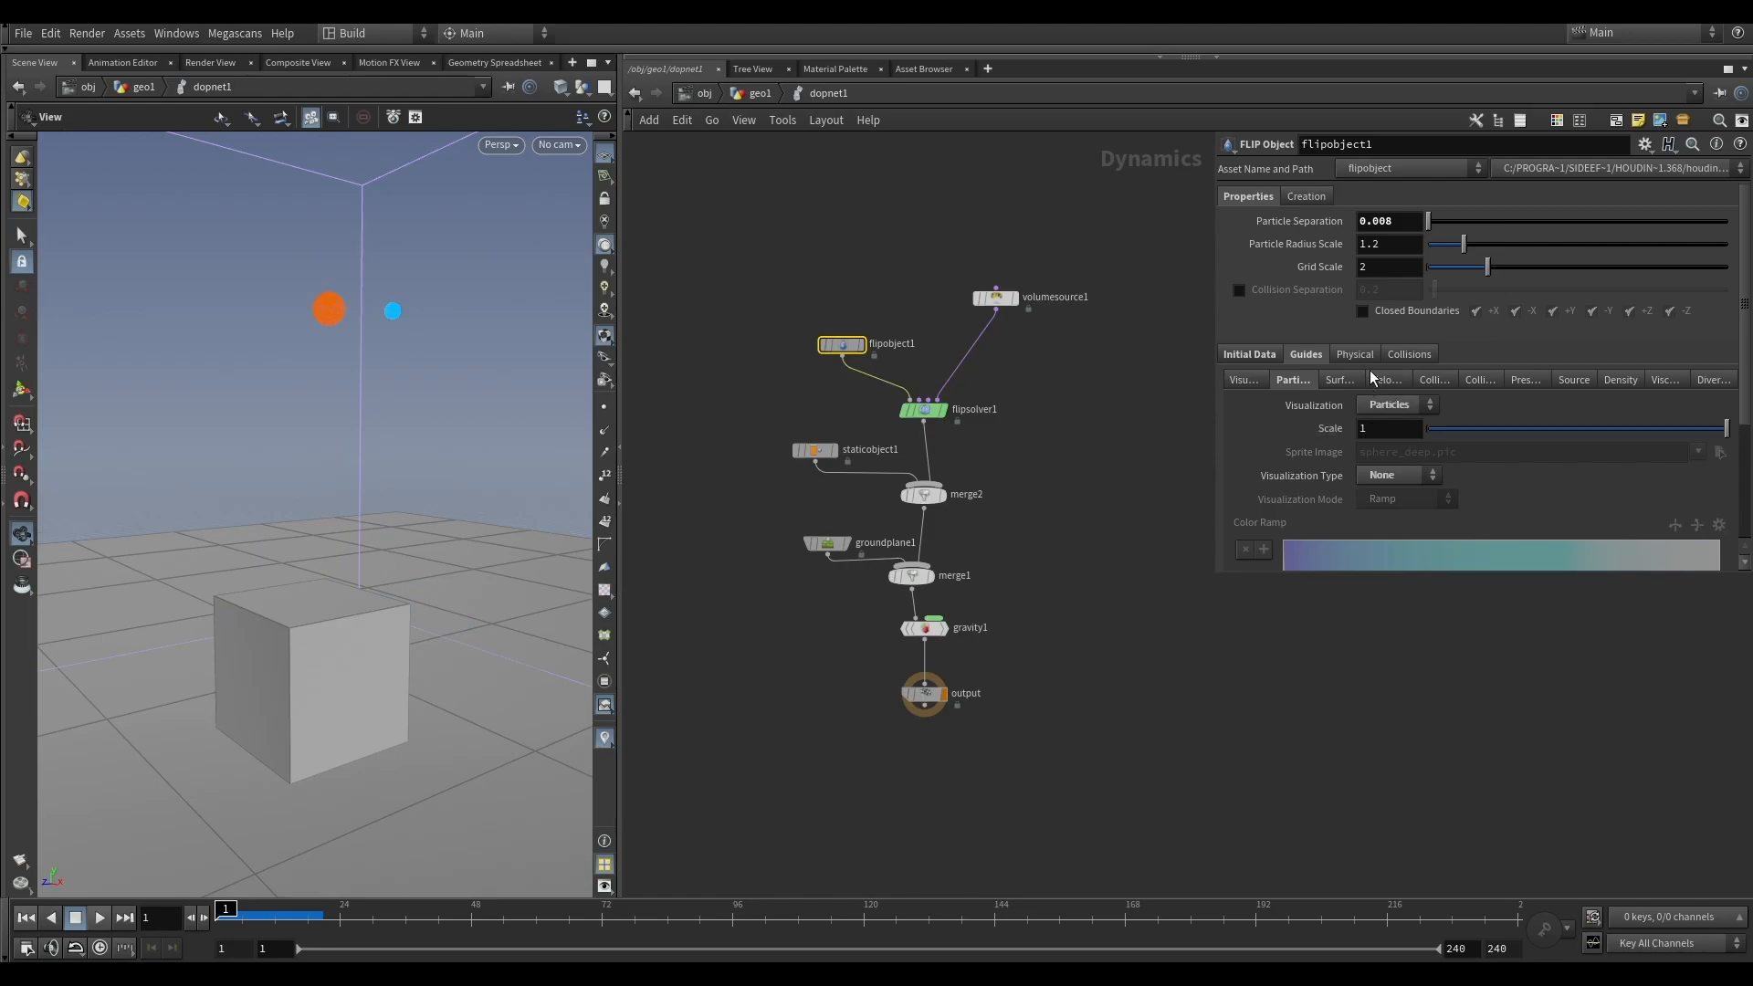
Step: Set the FLIP object's physical Viscosity to 10
{"action": "left_click", "coordinate": [1409, 355]}
{"action": "left_click", "coordinate": [1360, 401]}
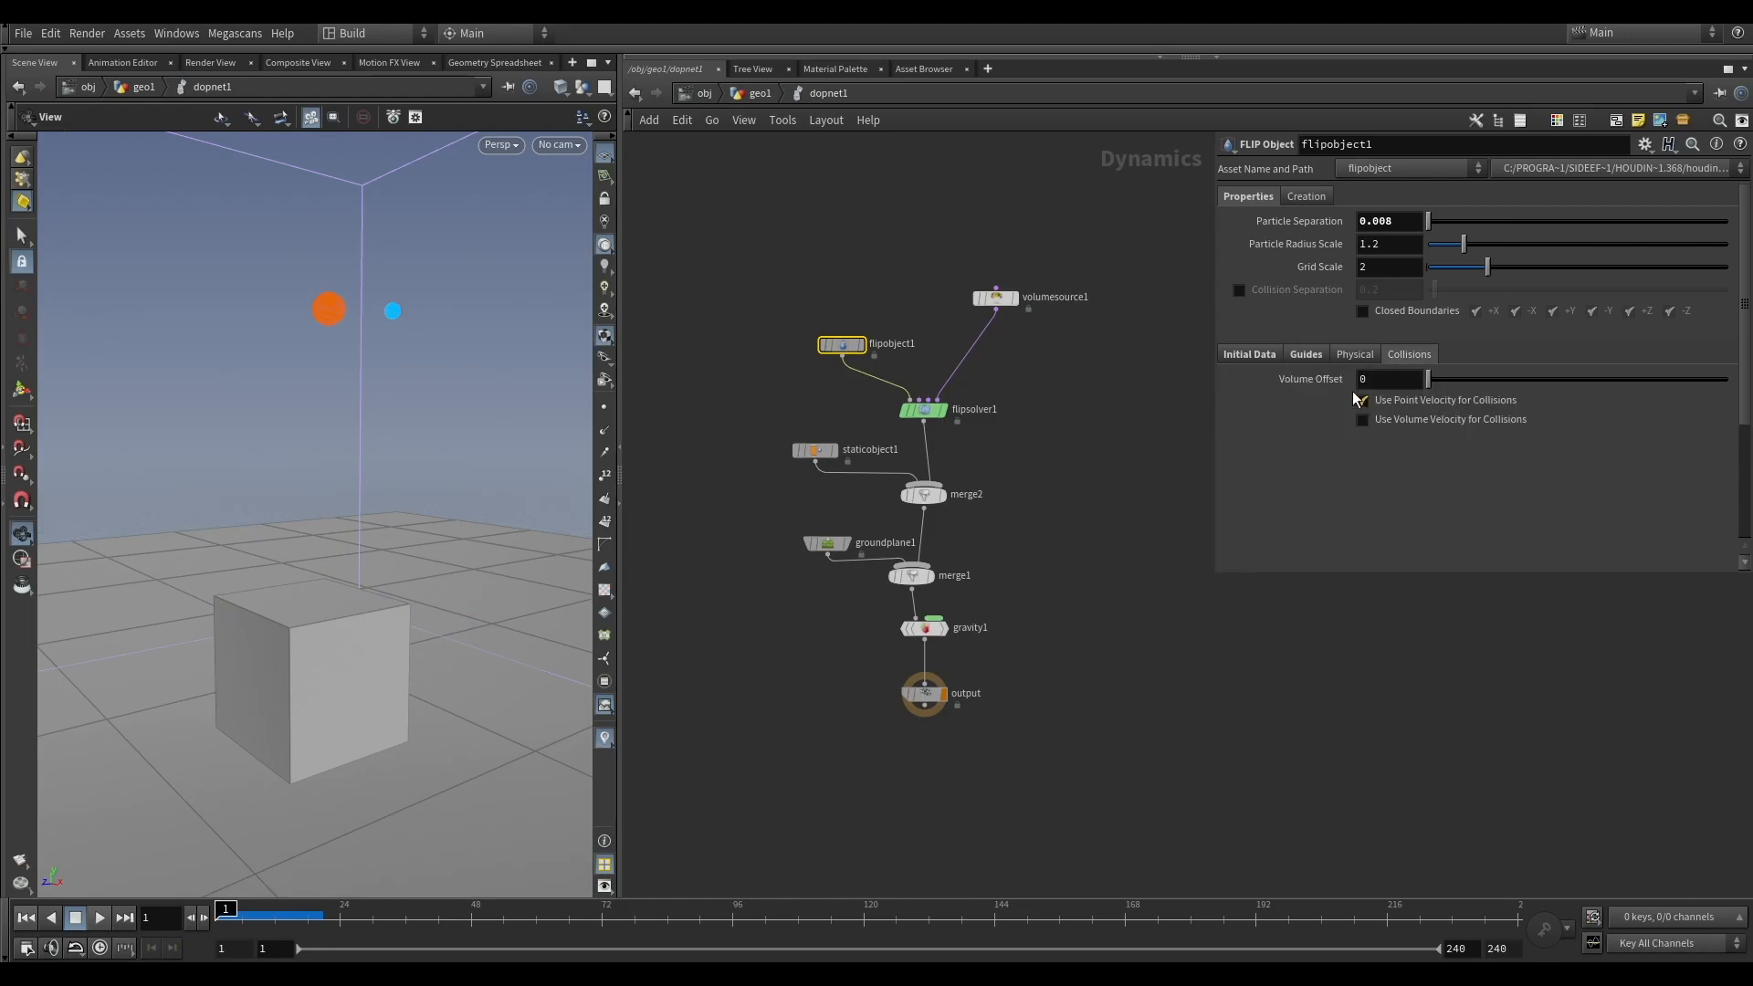
{"action": "left_click", "coordinate": [1354, 354]}
{"action": "left_click", "coordinate": [1360, 517]}
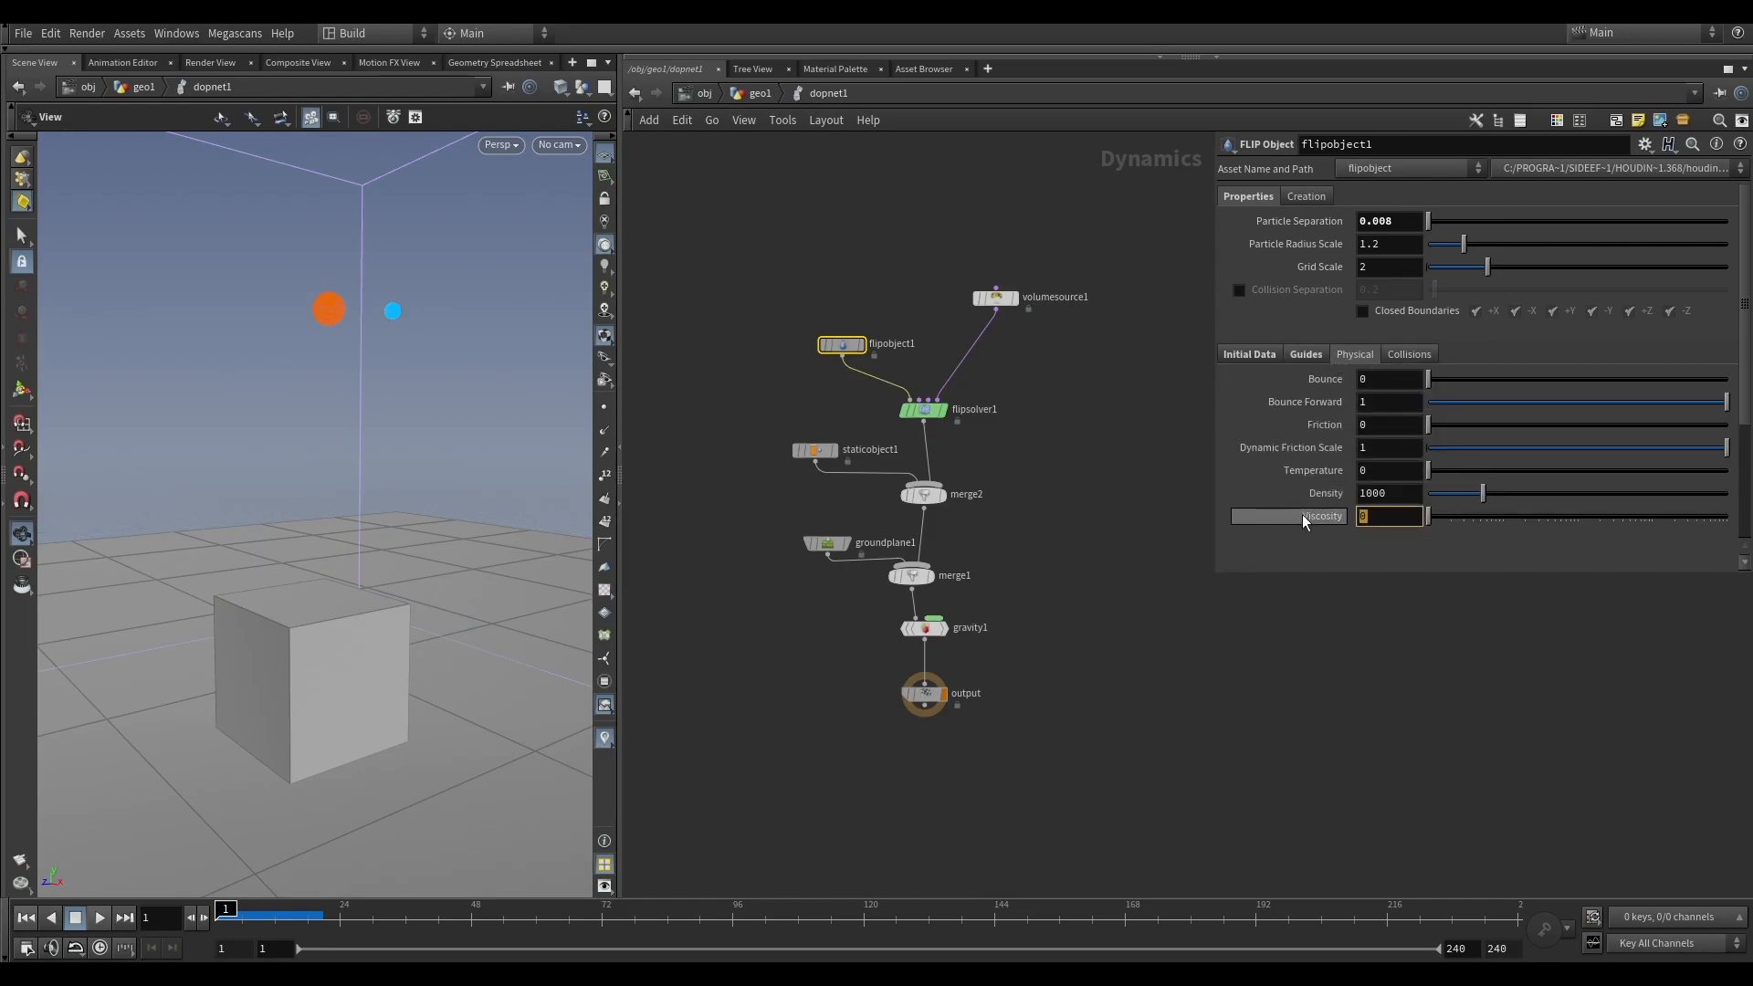
{"action": "type", "text": "10"}
{"action": "key", "text": "Return"}
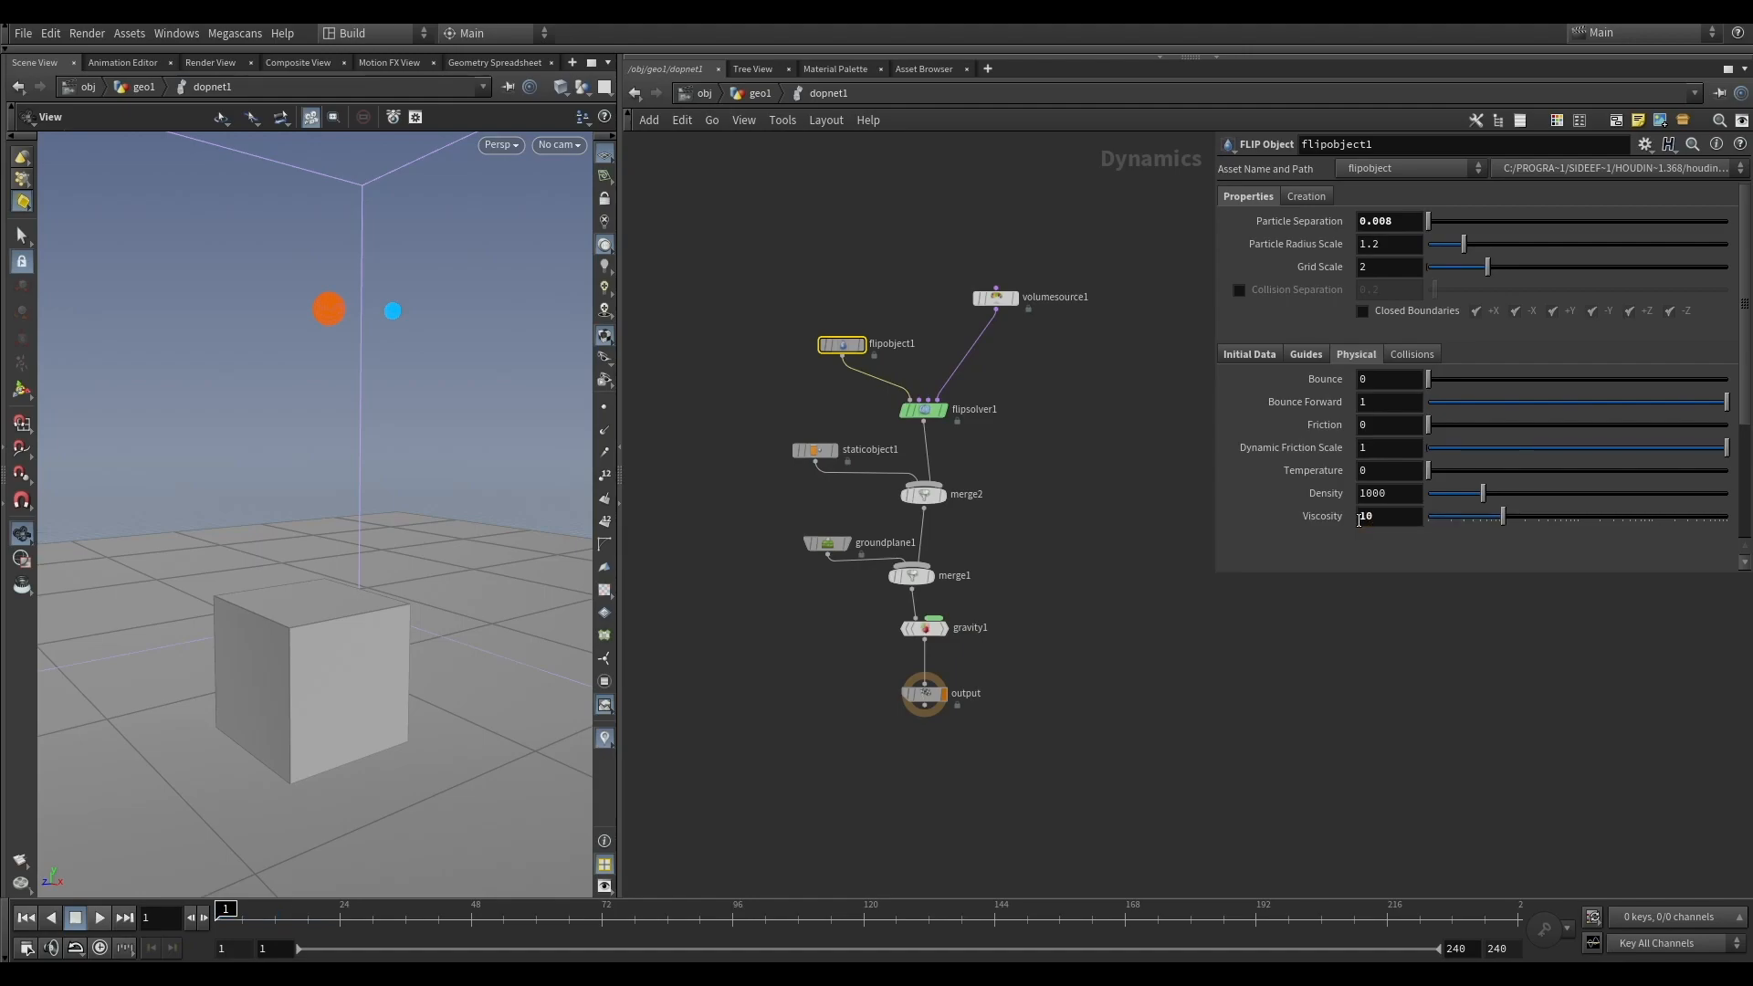
Step: Enable viscosity on the FLIP solver and turn on Viscosity by Attribute
{"action": "left_click_drag", "start_coordinate": [1076, 358], "coordinate": [898, 442]}
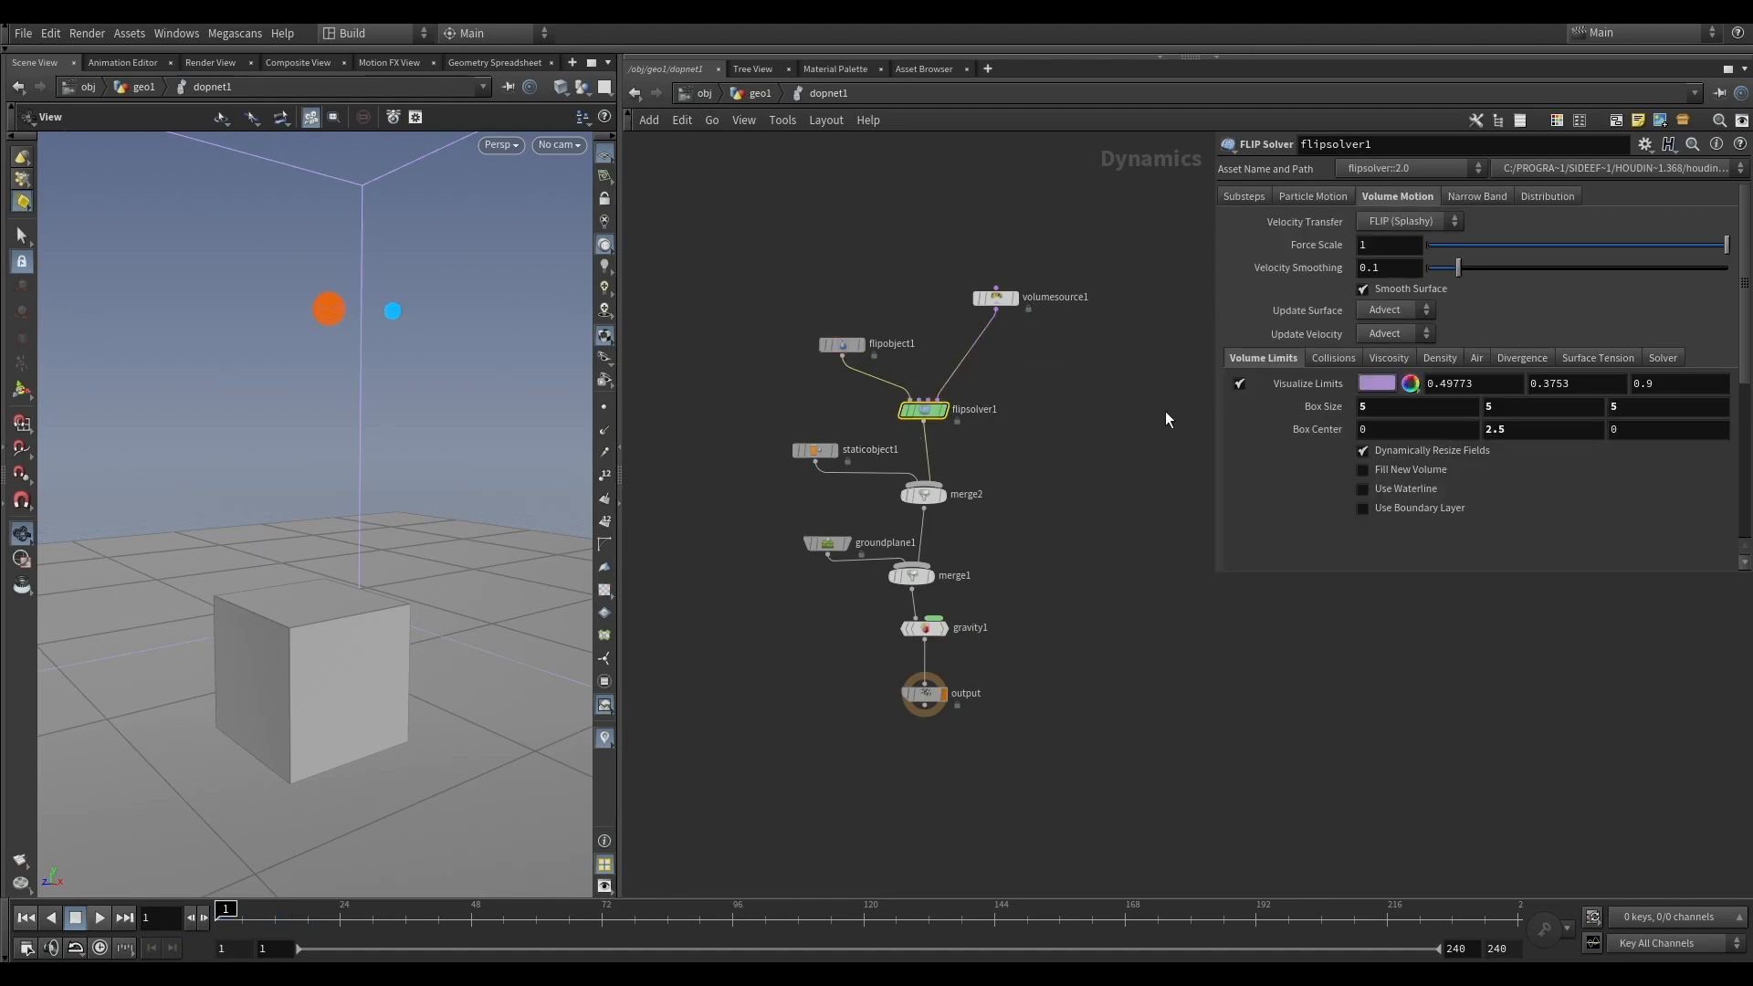
{"action": "left_click", "coordinate": [1384, 362]}
{"action": "left_click", "coordinate": [1379, 383]}
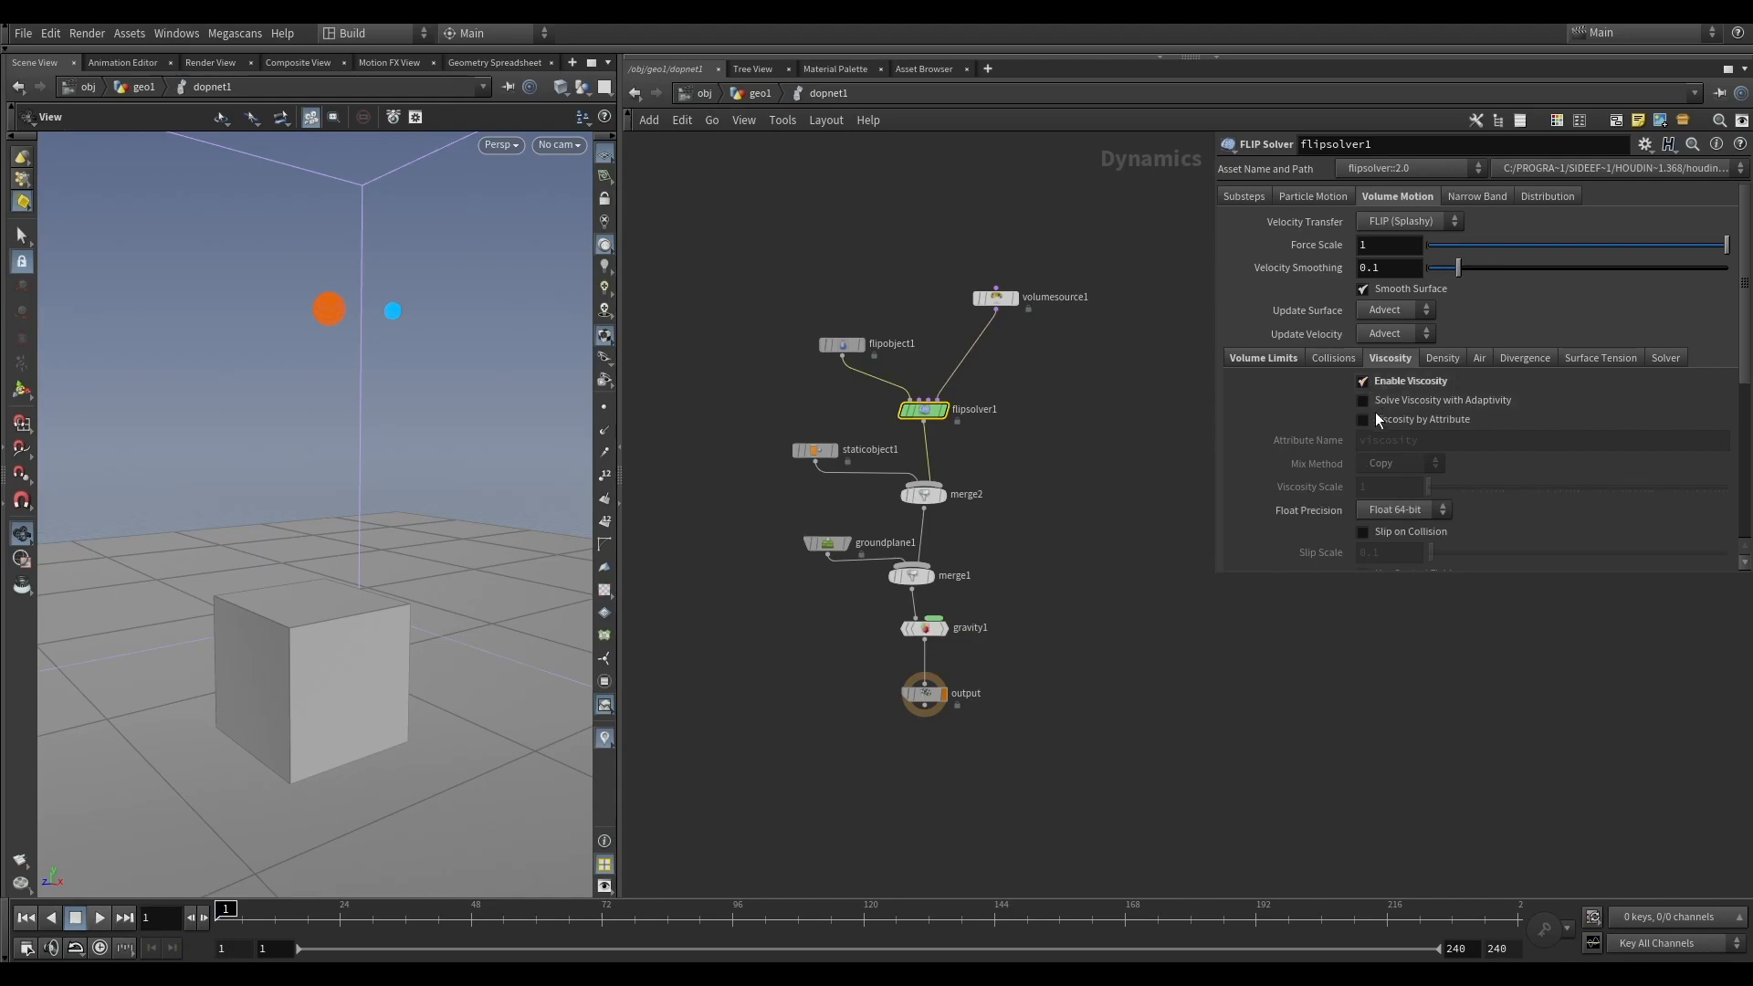
{"action": "left_click", "coordinate": [1400, 420]}
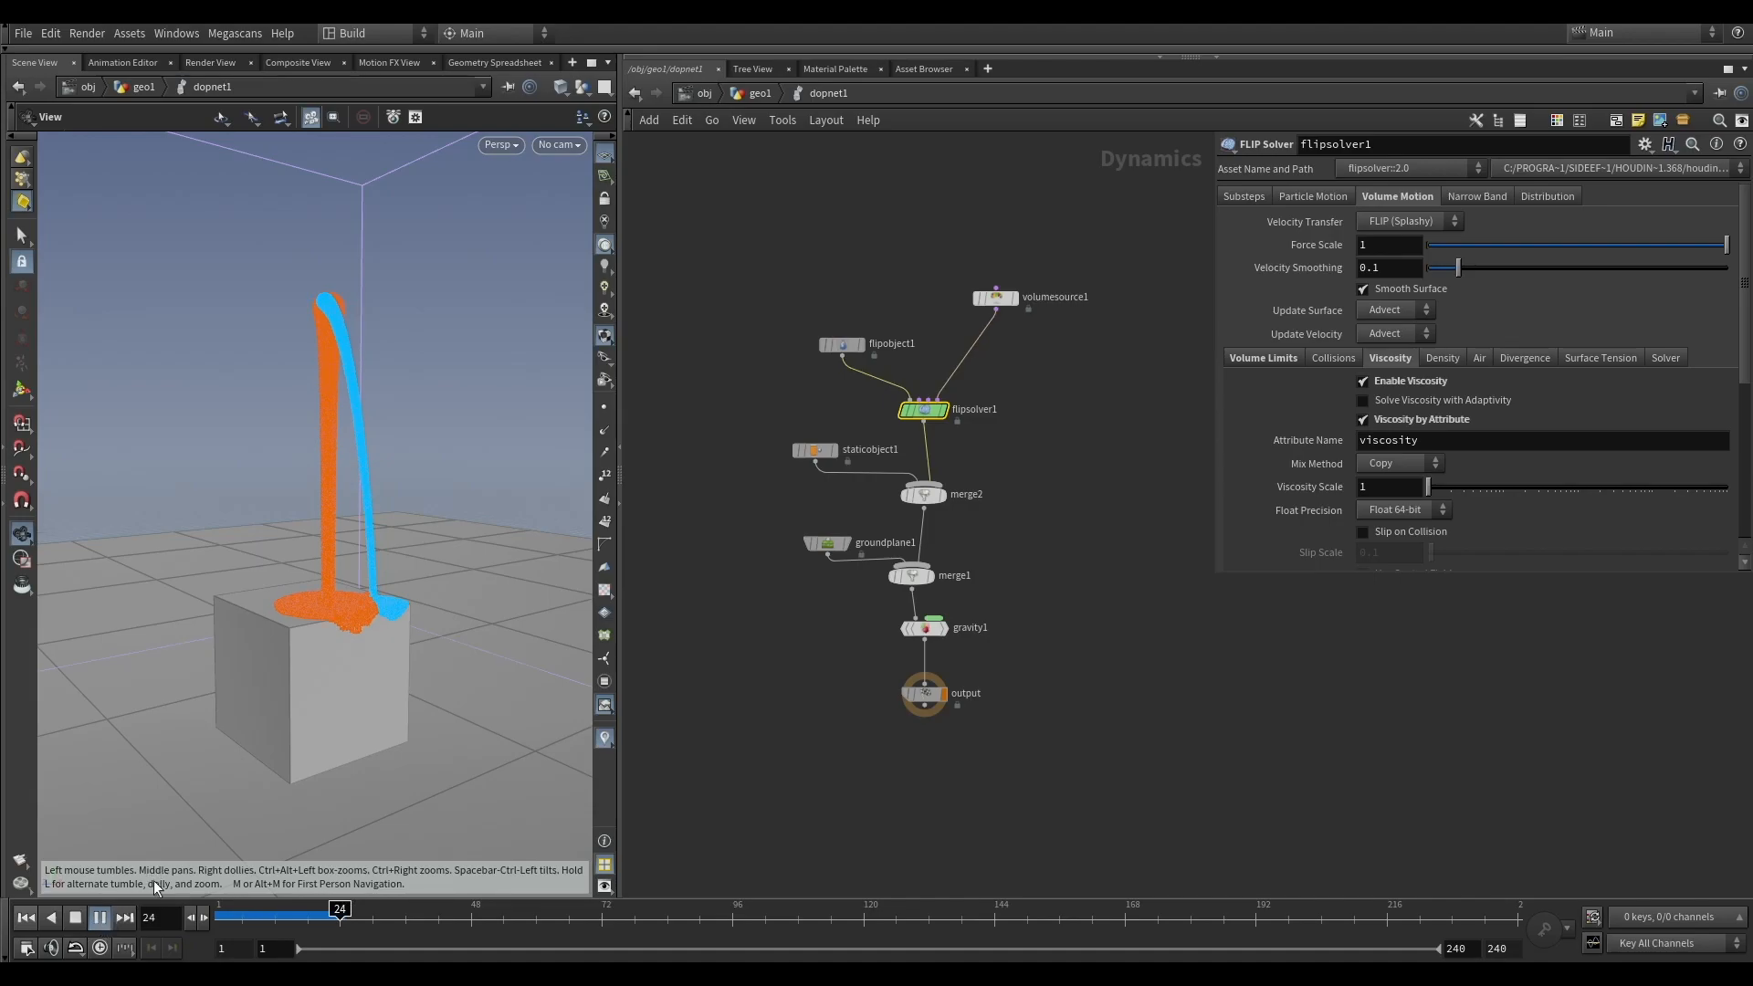
Step: Play the viscous simulation, stop it and inspect the two streams on the box from other angles
{"action": "key", "text": "Escape"}
{"action": "left_click_drag", "start_coordinate": [398, 604], "coordinate": [353, 606]}
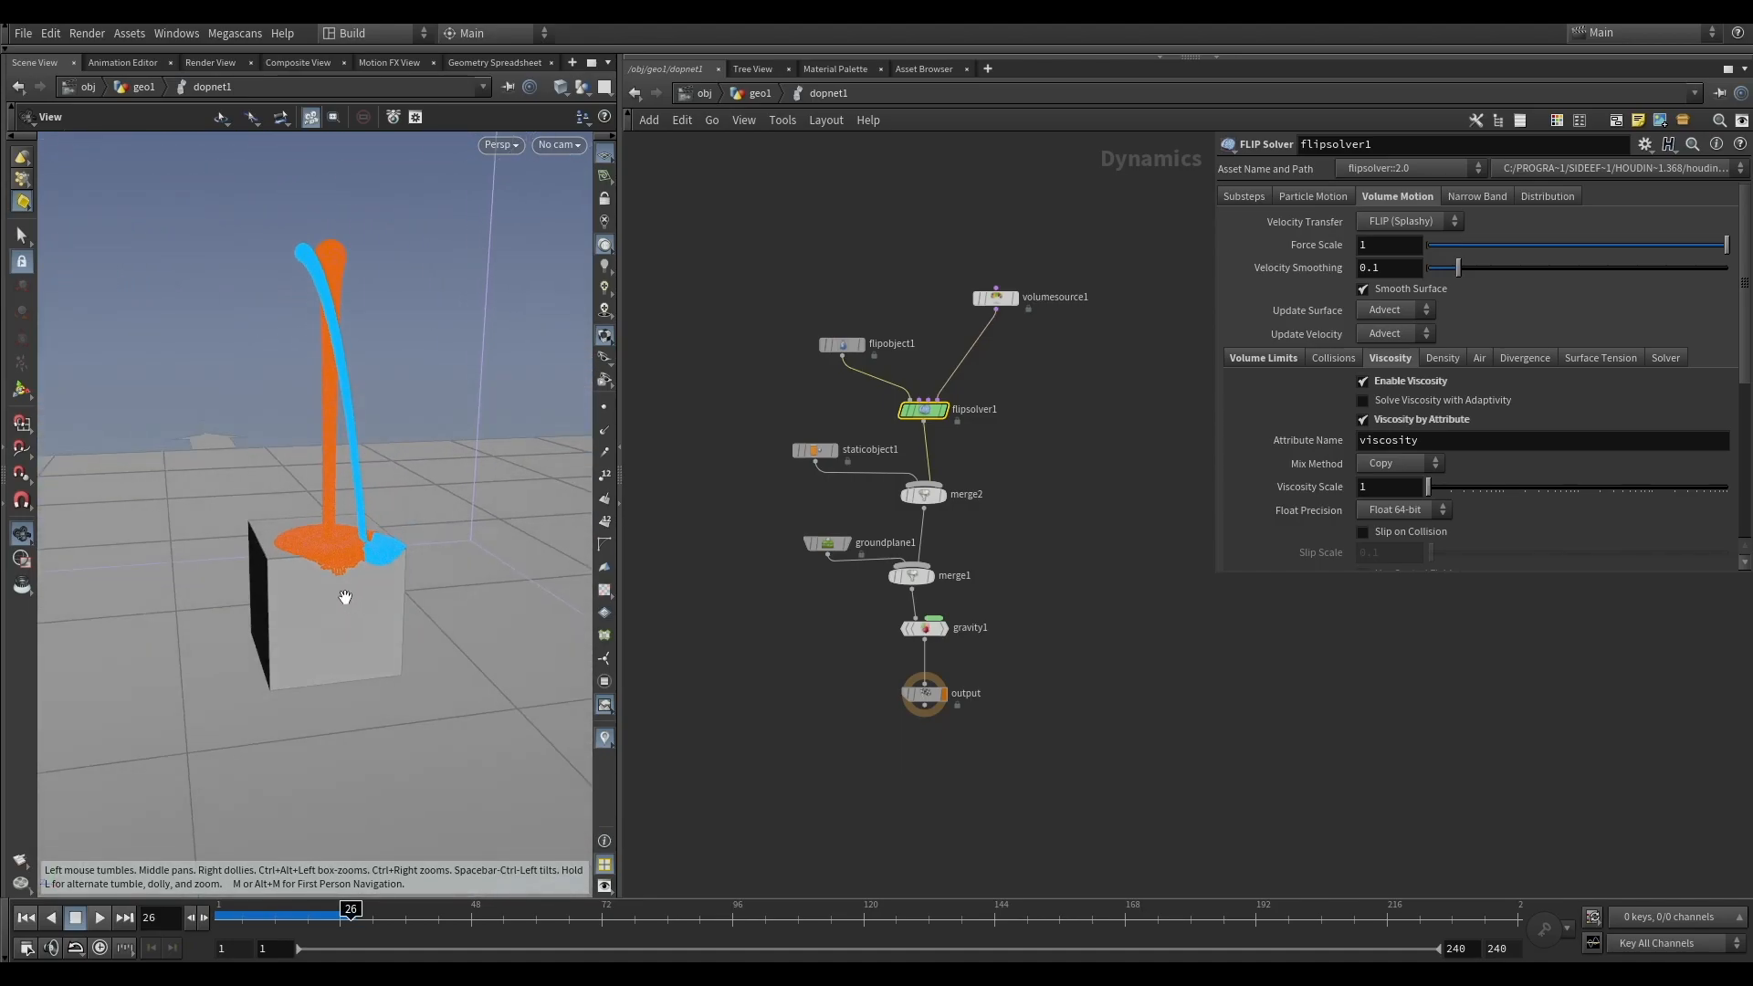
{"action": "mouse_move", "coordinate": [274, 593]}
{"action": "left_mouse_down"}
{"action": "mouse_move", "coordinate": [293, 529]}
{"action": "mouse_move", "coordinate": [248, 572]}
{"action": "left_mouse_up"}
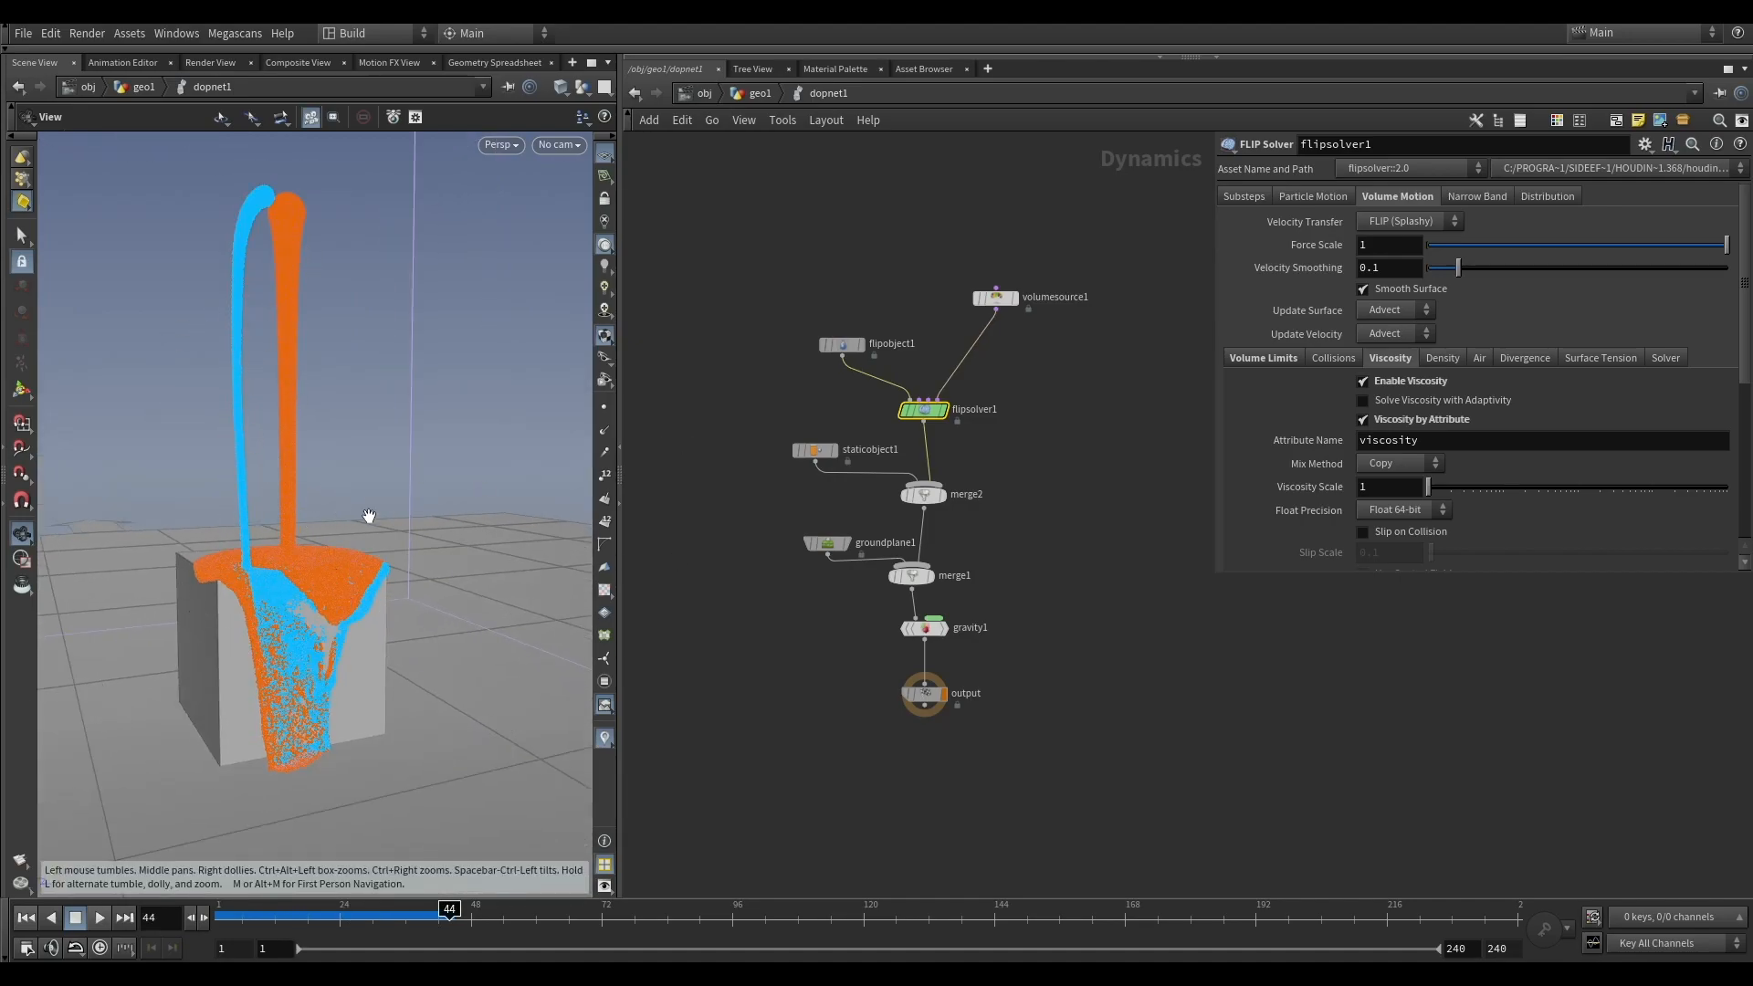
Step: Return to the geometry network and open the settings of the color1 node
{"action": "left_click", "coordinate": [760, 94]}
{"action": "middle_click_drag", "start_coordinate": [727, 305], "coordinate": [788, 460]}
{"action": "left_click", "coordinate": [820, 264]}
{"action": "left_click_drag", "start_coordinate": [699, 270], "coordinate": [858, 187]}
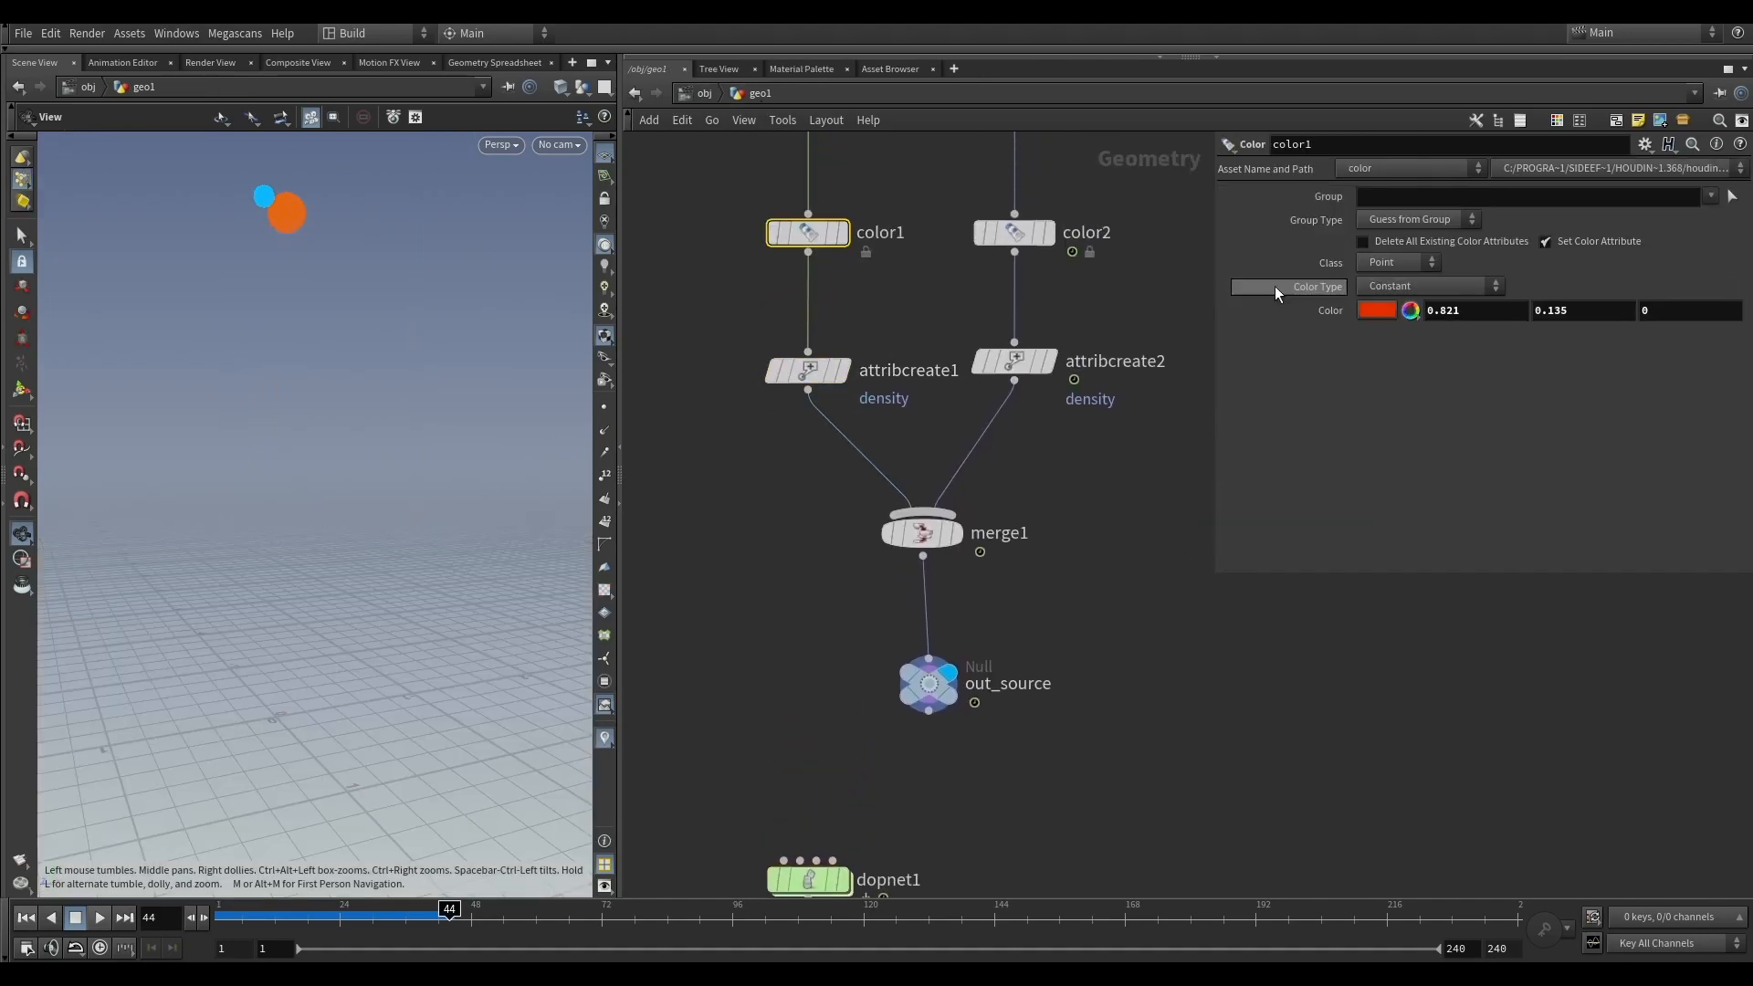
Step: Set the color1 node's color to black
{"action": "left_click", "coordinate": [1379, 311]}
{"action": "left_click", "coordinate": [1464, 282]}
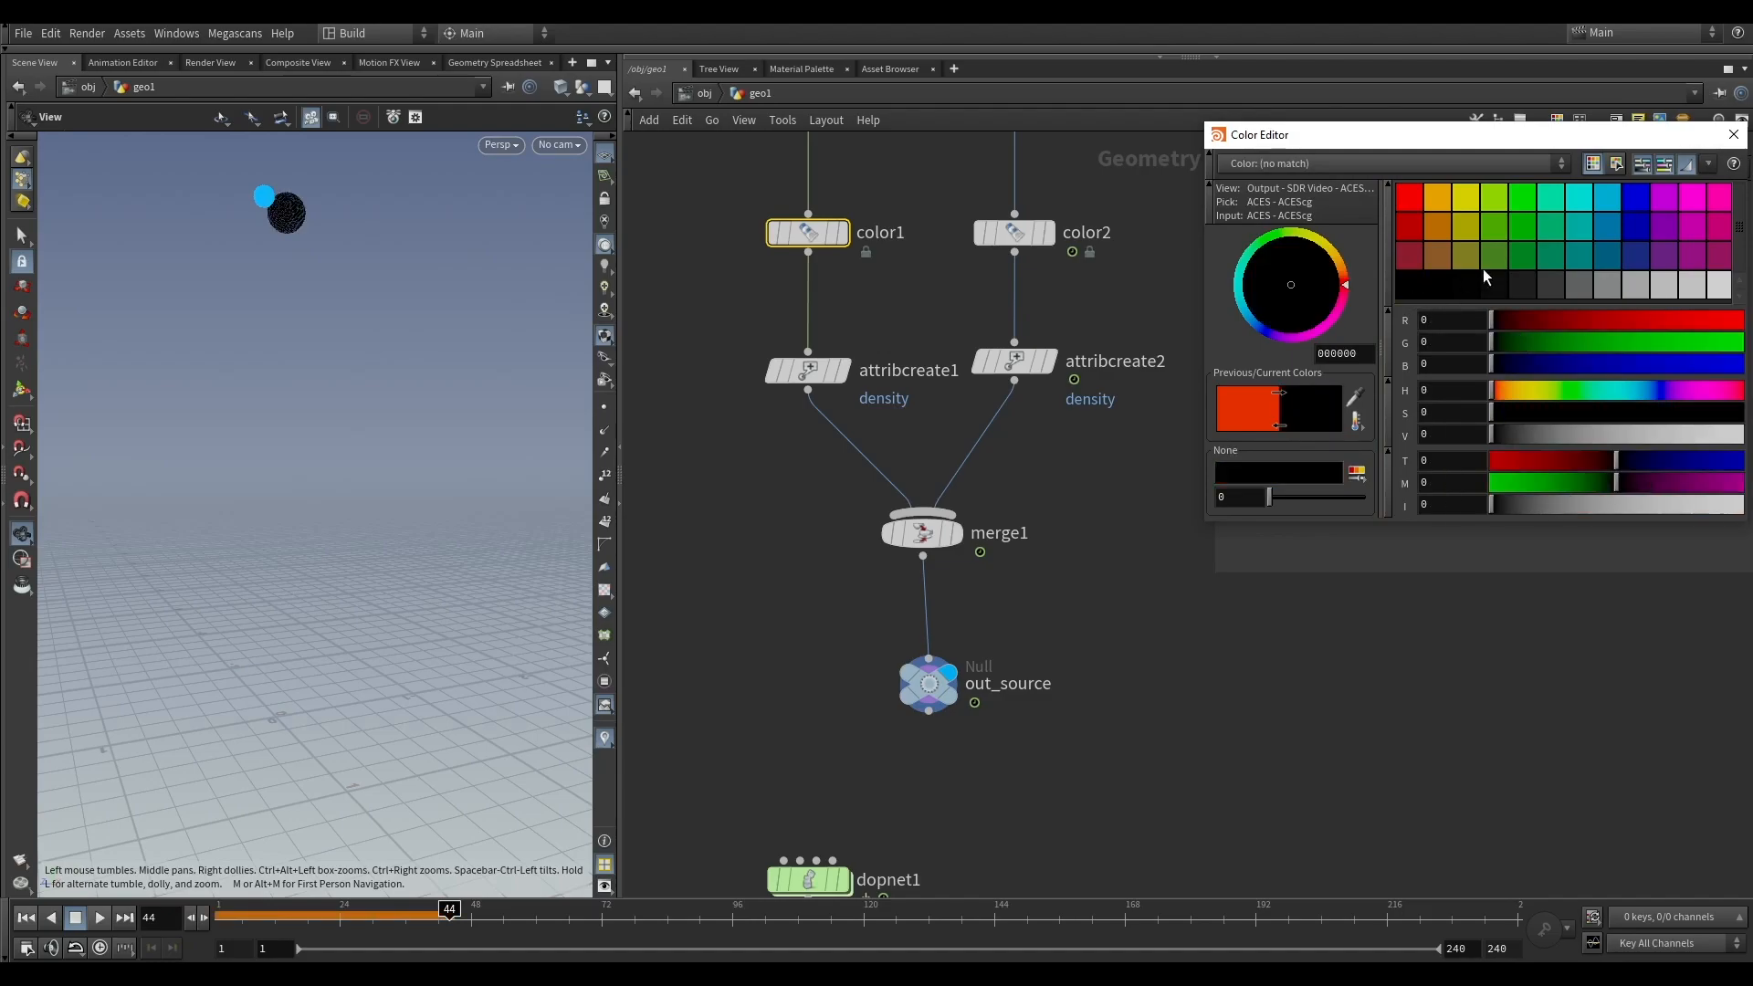
{"action": "left_click", "coordinate": [1734, 134]}
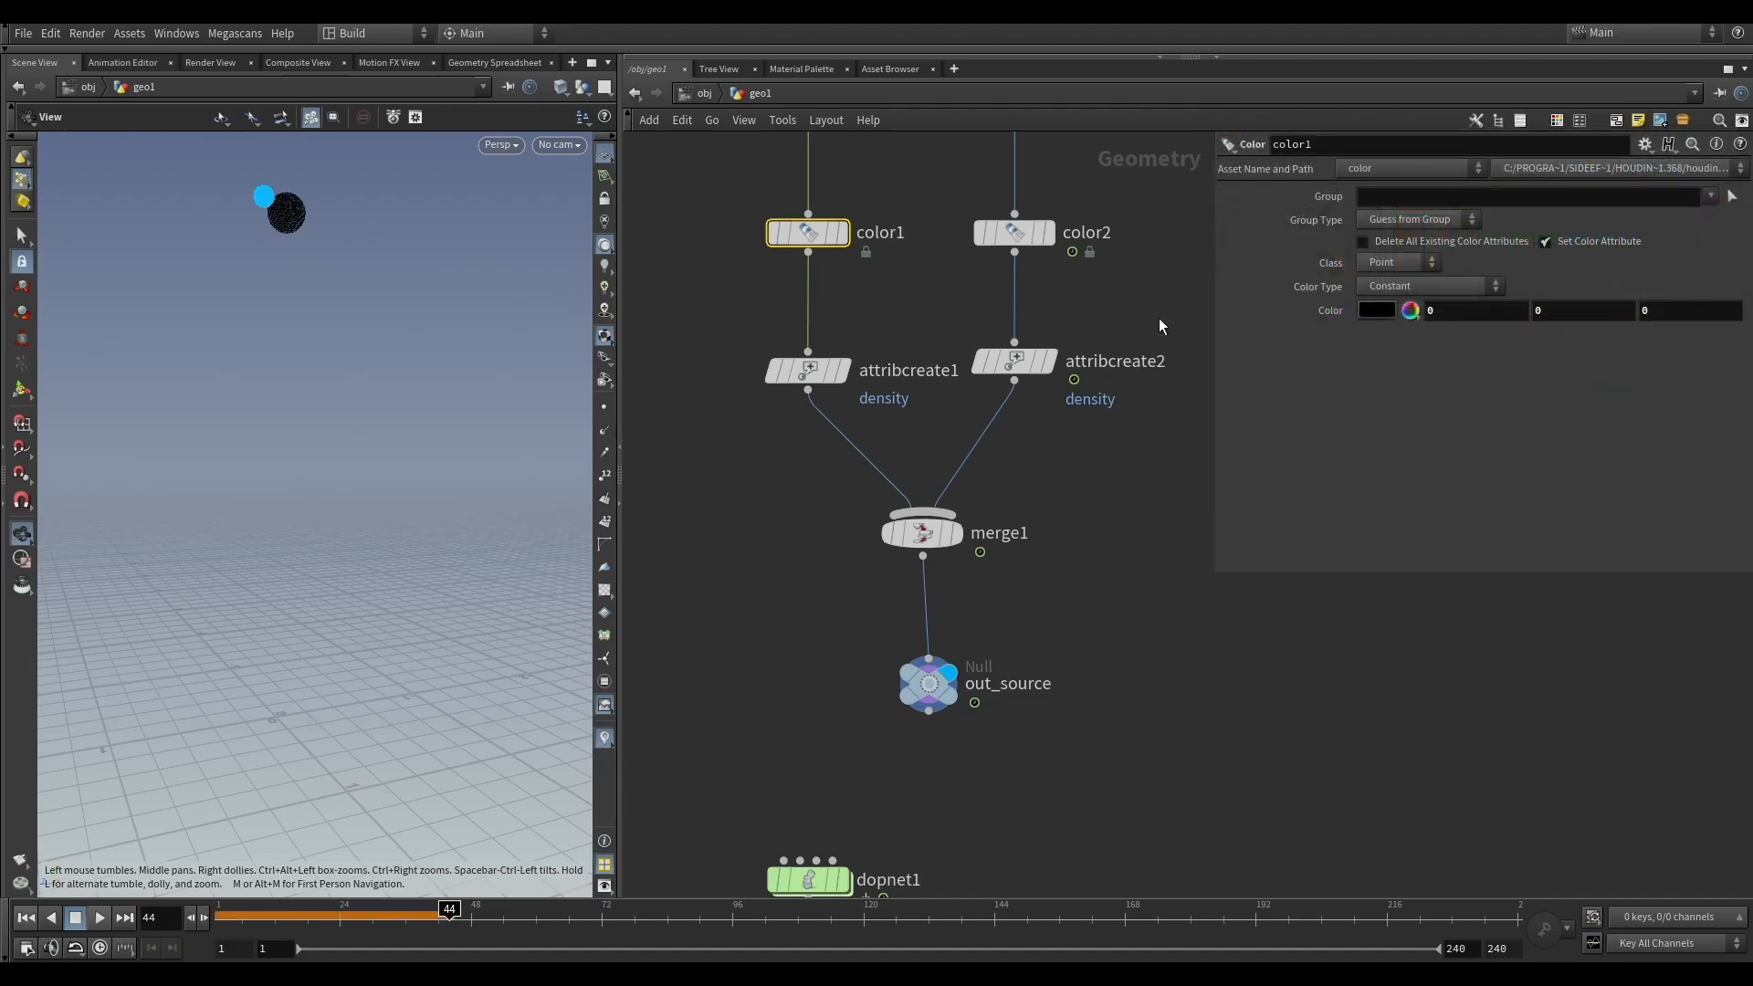
Step: Set the color1 node's color to white (1, 1, 1)
{"action": "left_click", "coordinate": [1379, 307]}
{"action": "left_click", "coordinate": [1713, 291]}
{"action": "left_click", "coordinate": [1734, 134]}
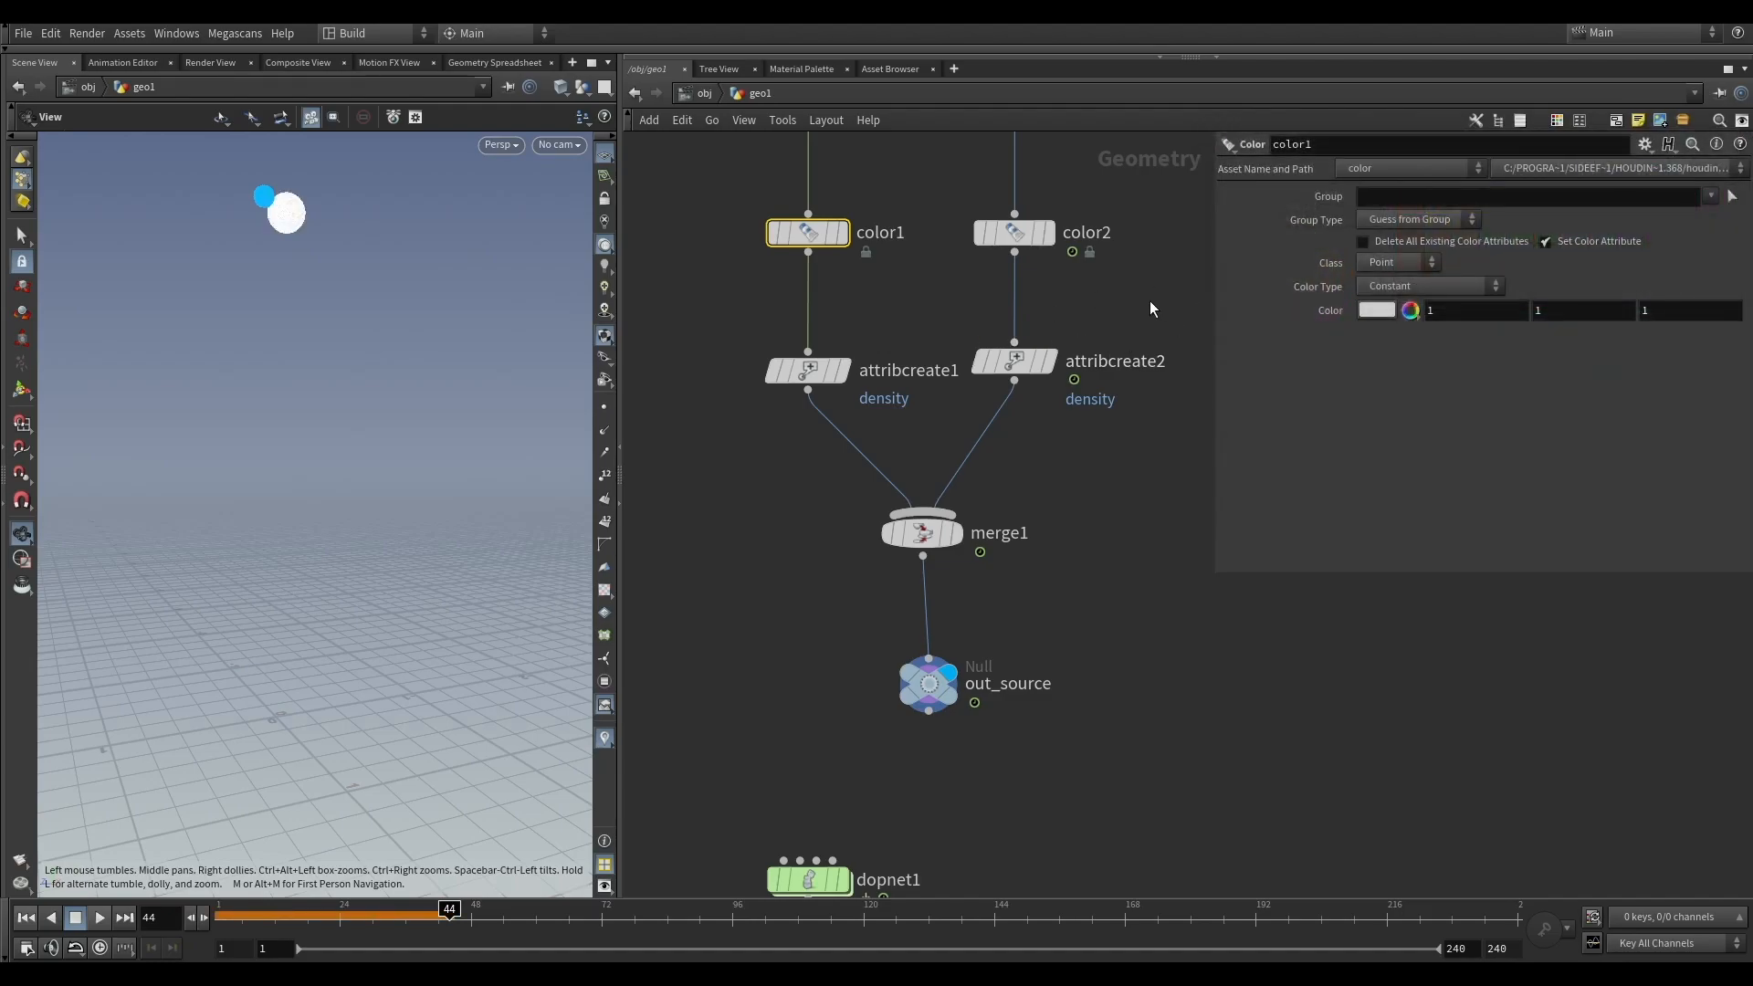
Step: Set the color2 node's color to black (0, 0, 0)
{"action": "left_click", "coordinate": [1004, 232]}
{"action": "left_click", "coordinate": [1377, 310]}
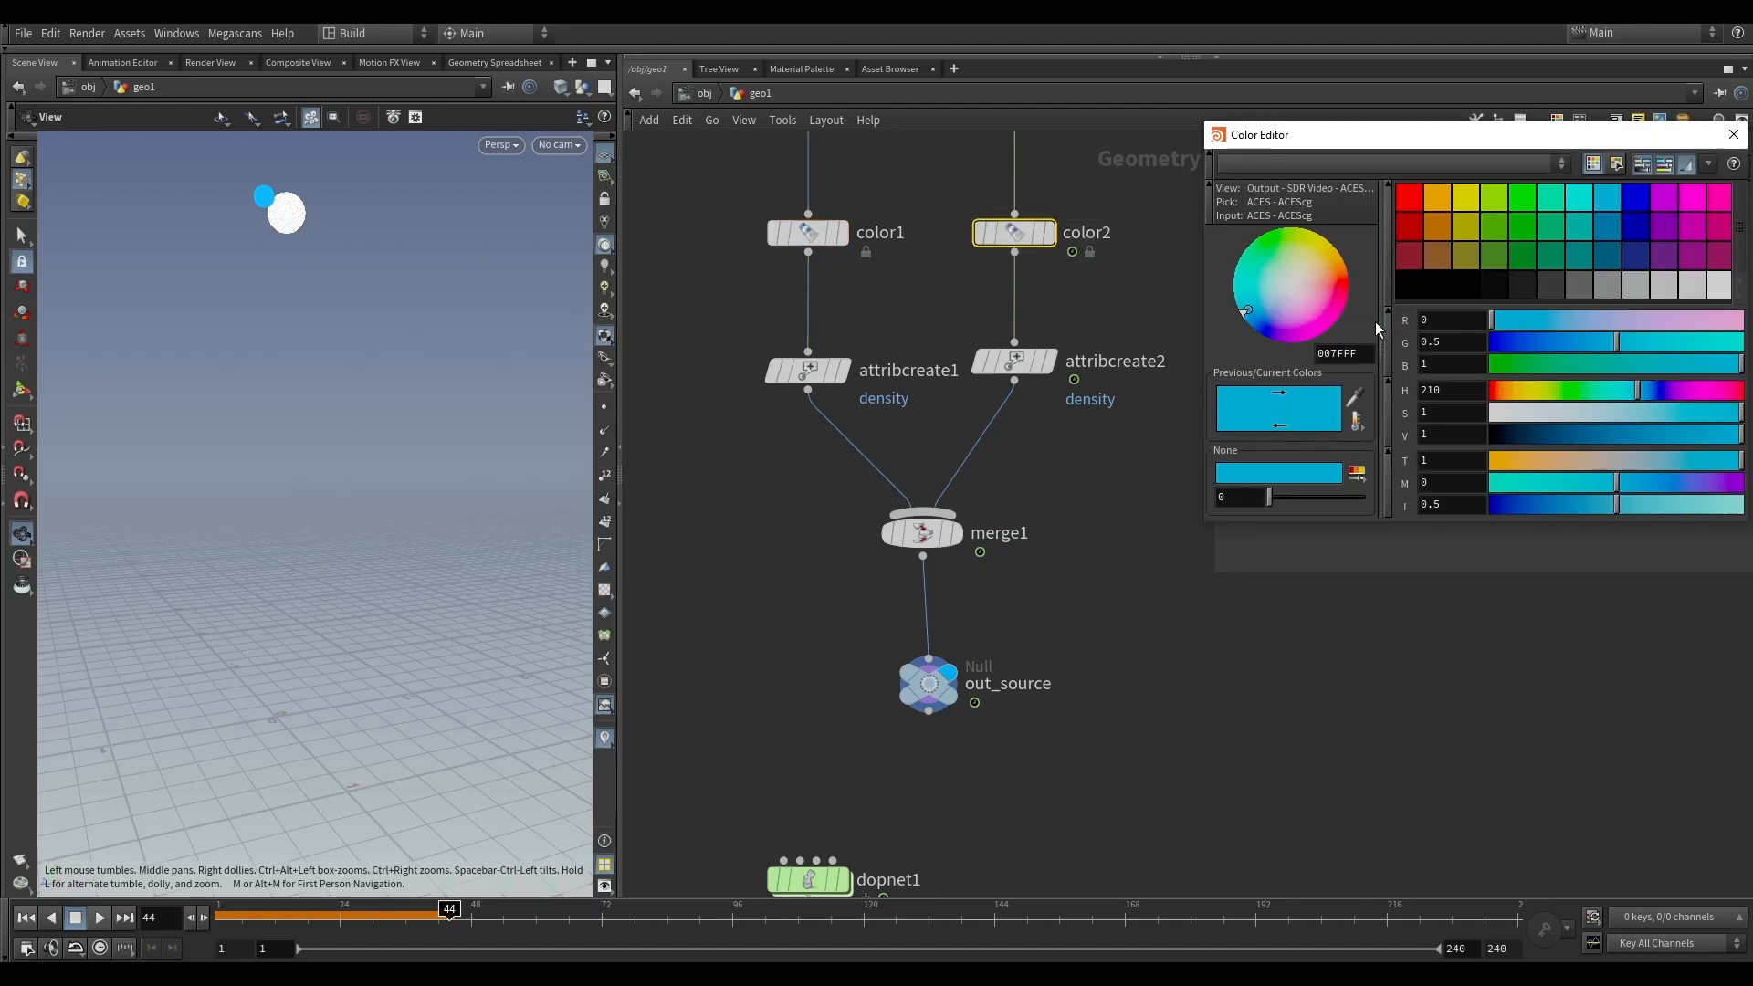
{"action": "left_click", "coordinate": [1409, 286]}
{"action": "left_click", "coordinate": [1734, 134]}
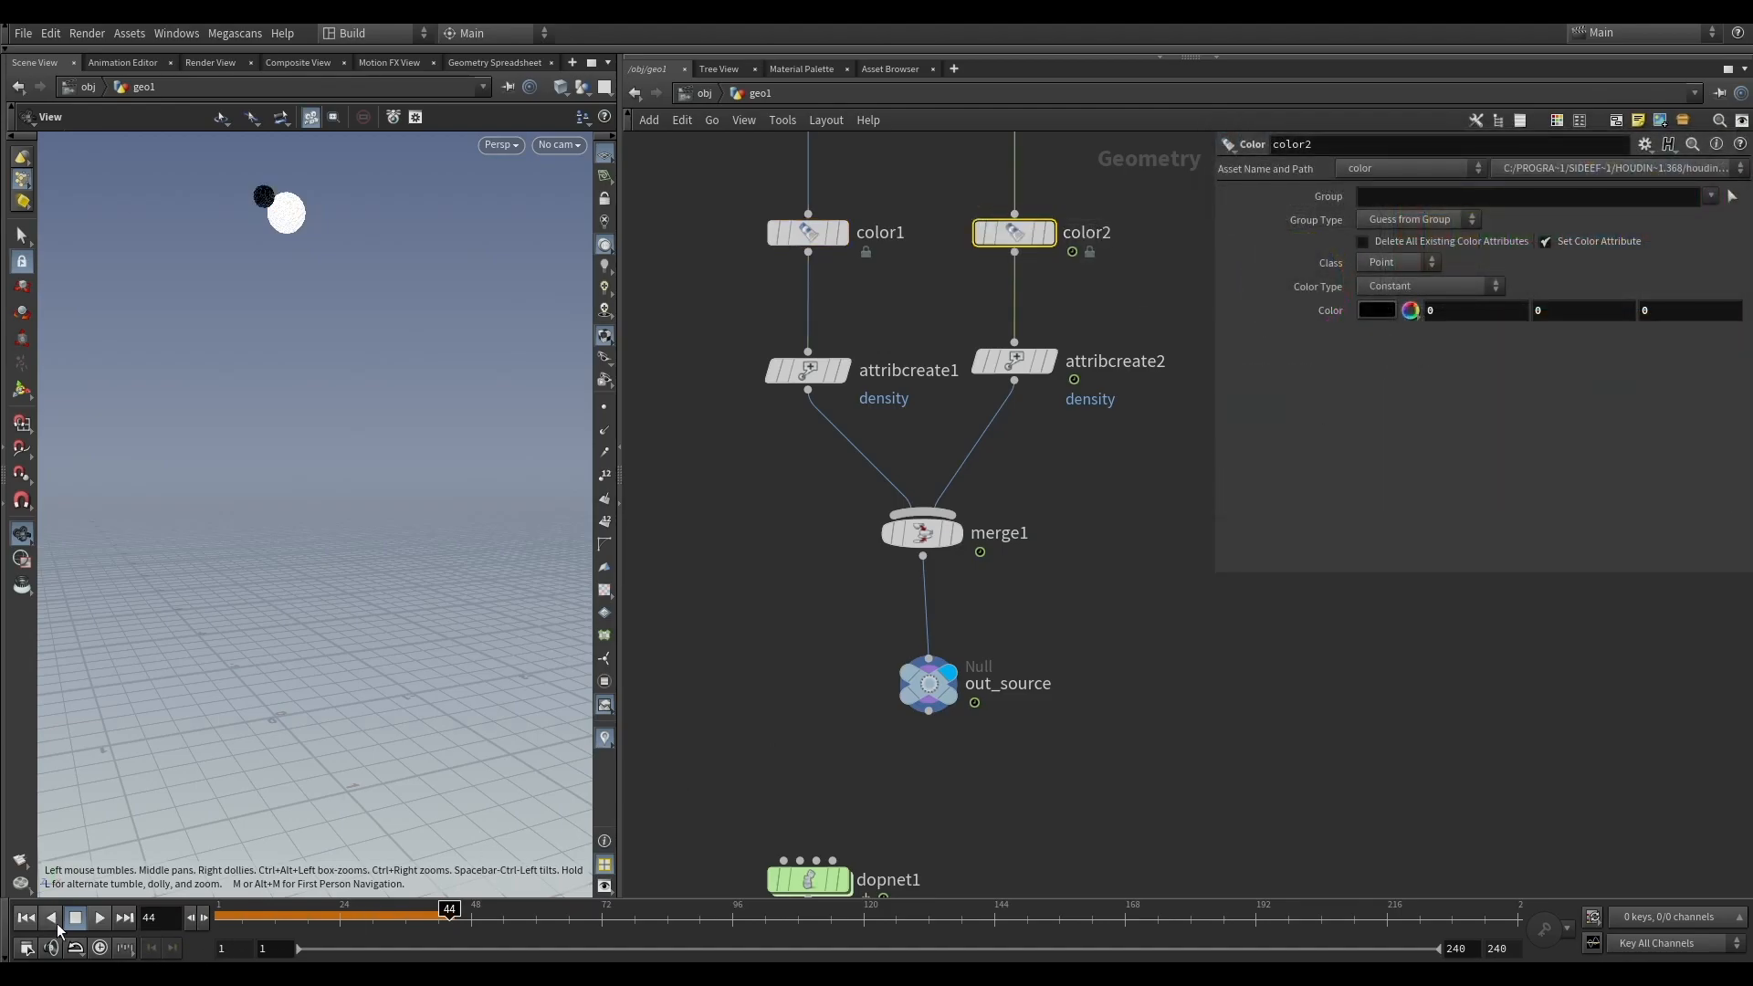
Step: Play the recolored simulation from the first frame inside dopnet1, stop it and return to the start
{"action": "left_click", "coordinate": [26, 918]}
{"action": "middle_click_drag", "start_coordinate": [841, 754], "coordinate": [827, 634]}
{"action": "double_click", "coordinate": [797, 764]}
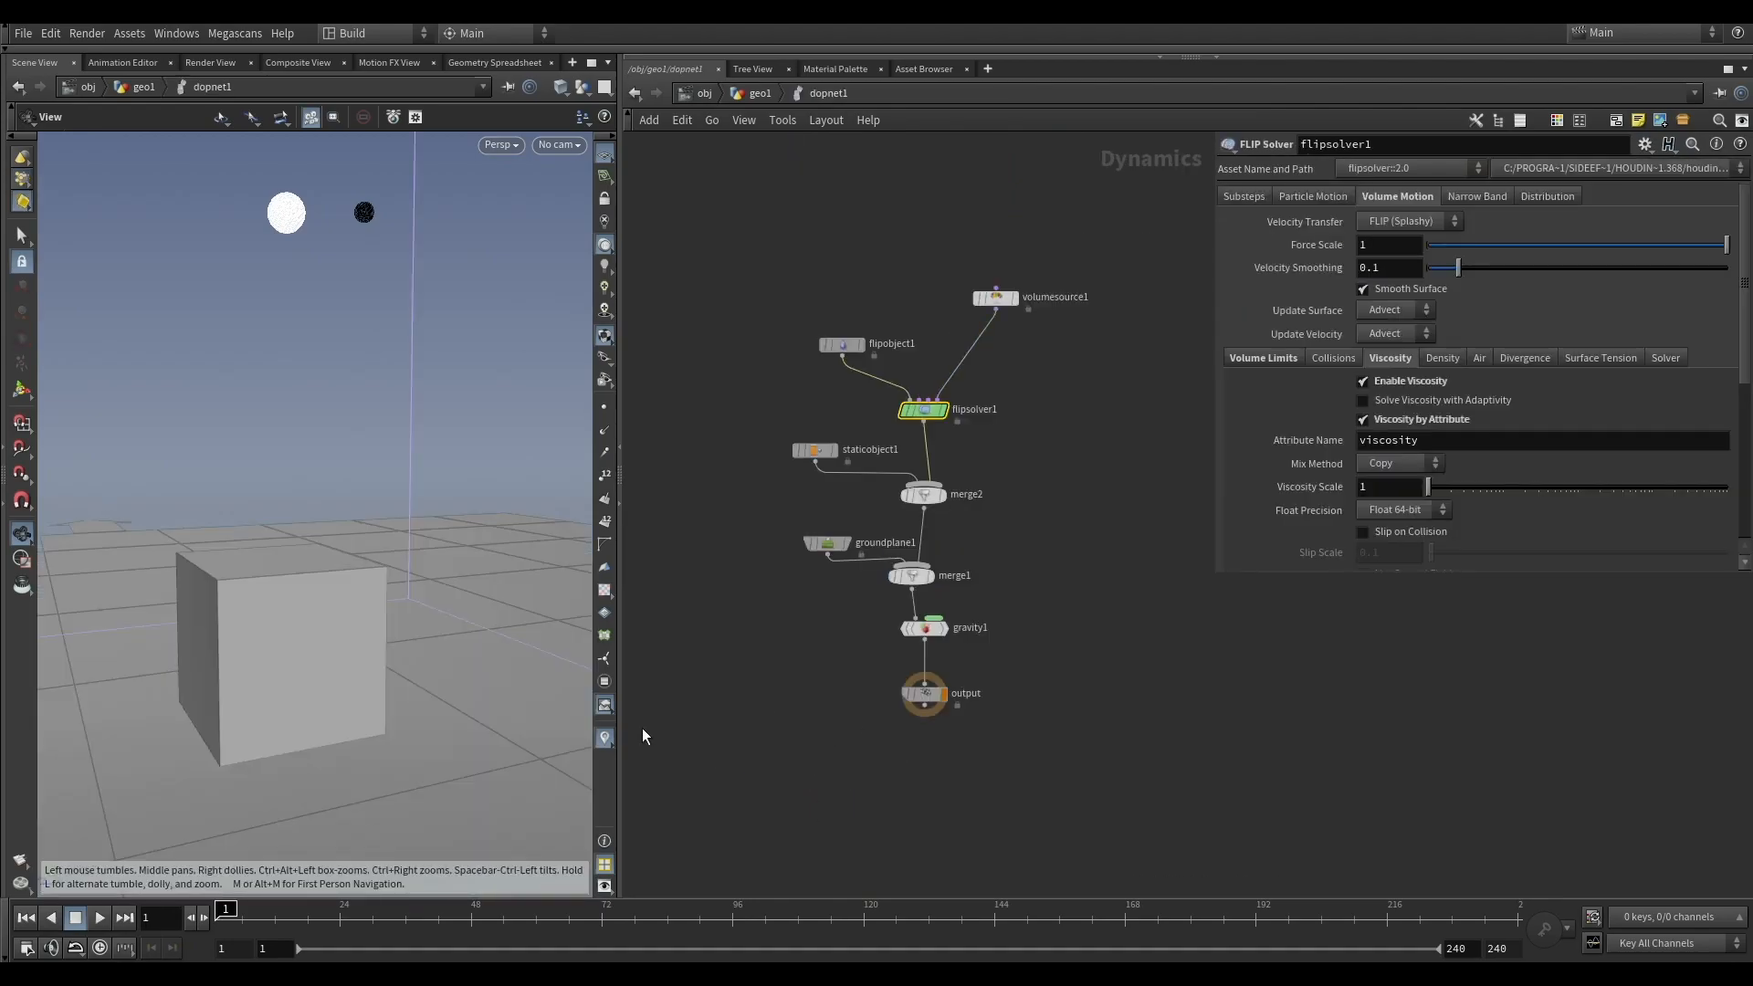
{"action": "left_click", "coordinate": [100, 918]}
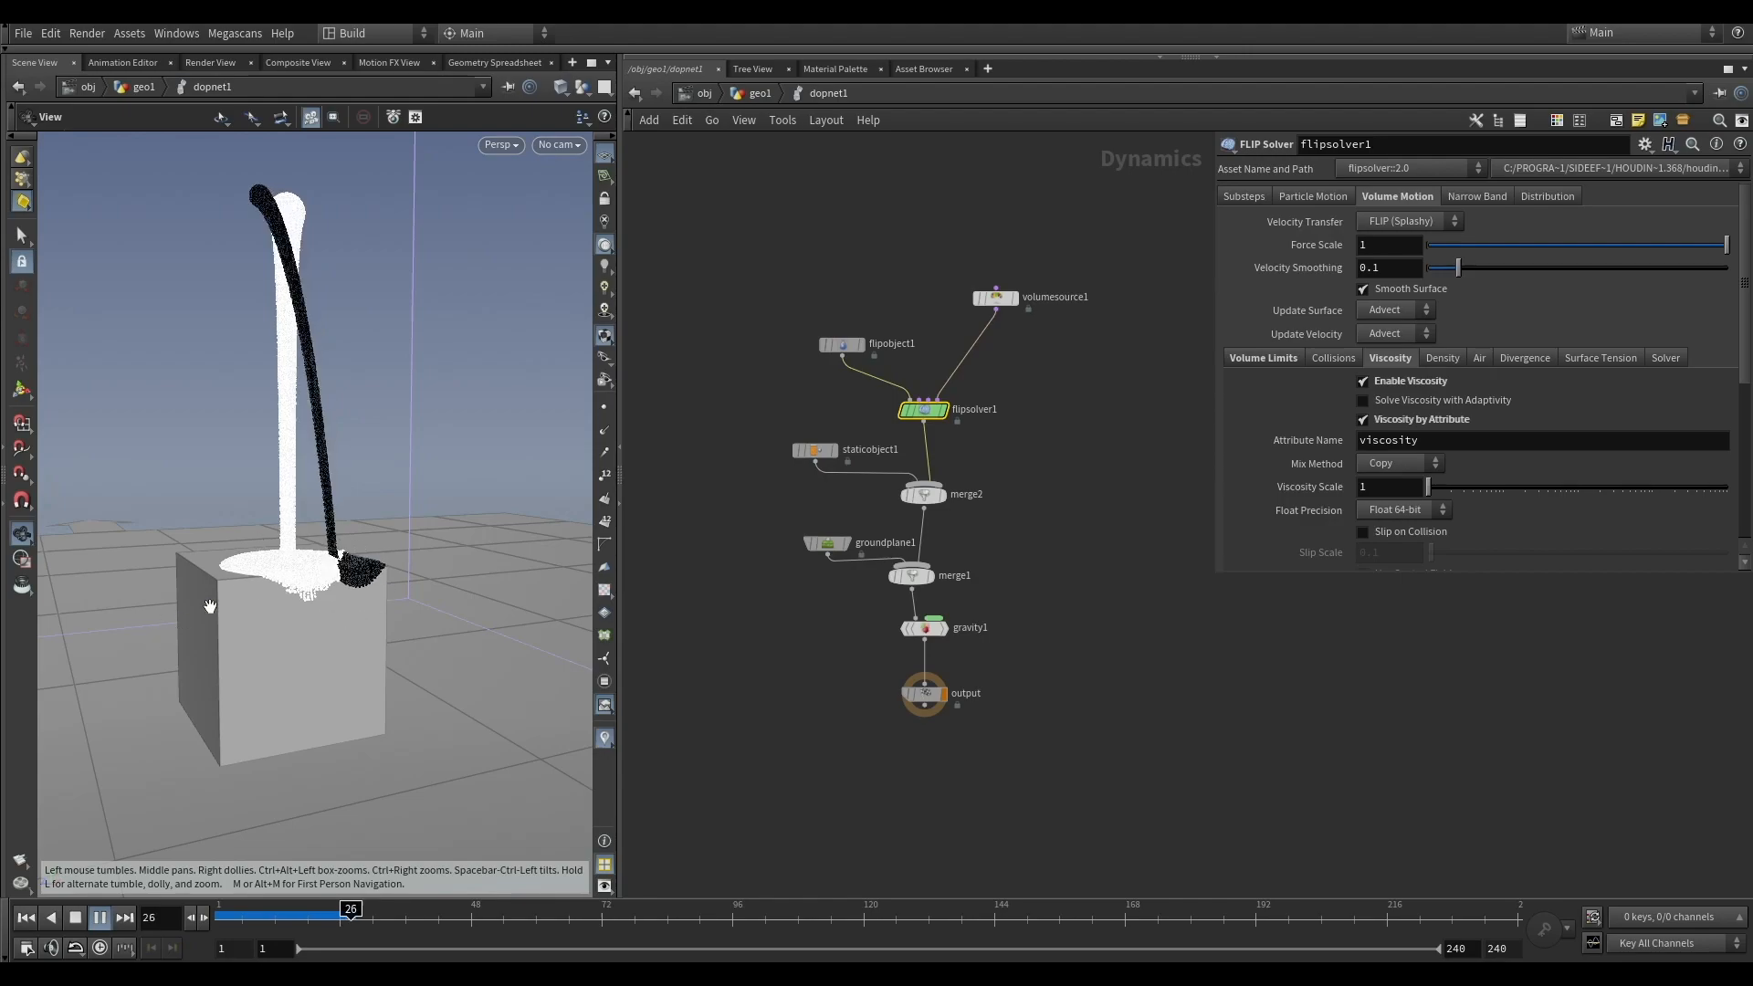
{"action": "left_click", "coordinate": [100, 920]}
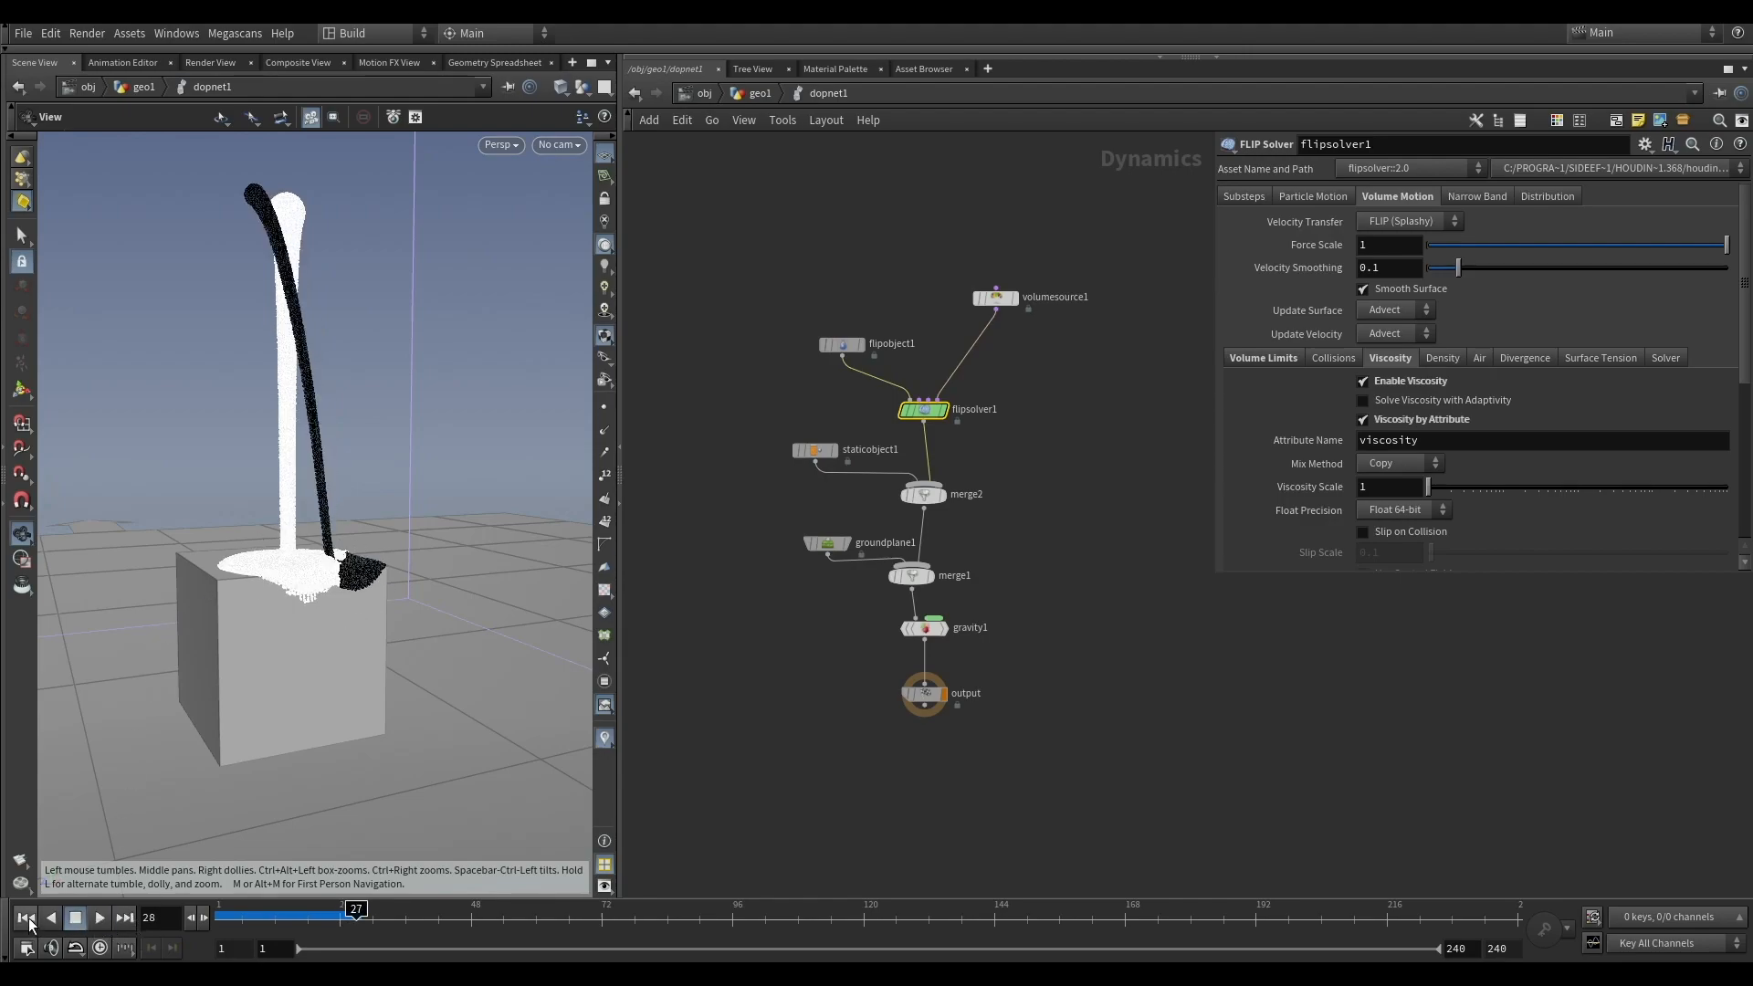
{"action": "left_click", "coordinate": [25, 918]}
Step: Add a SOP Solver node beside the FLIP solver in the DOP network
{"action": "middle_click_drag", "start_coordinate": [953, 426], "coordinate": [877, 469]}
{"action": "left_click_drag", "start_coordinate": [847, 456], "coordinate": [856, 460]}
{"action": "key", "text": "Tab"}
{"action": "type", "text": "sops"}
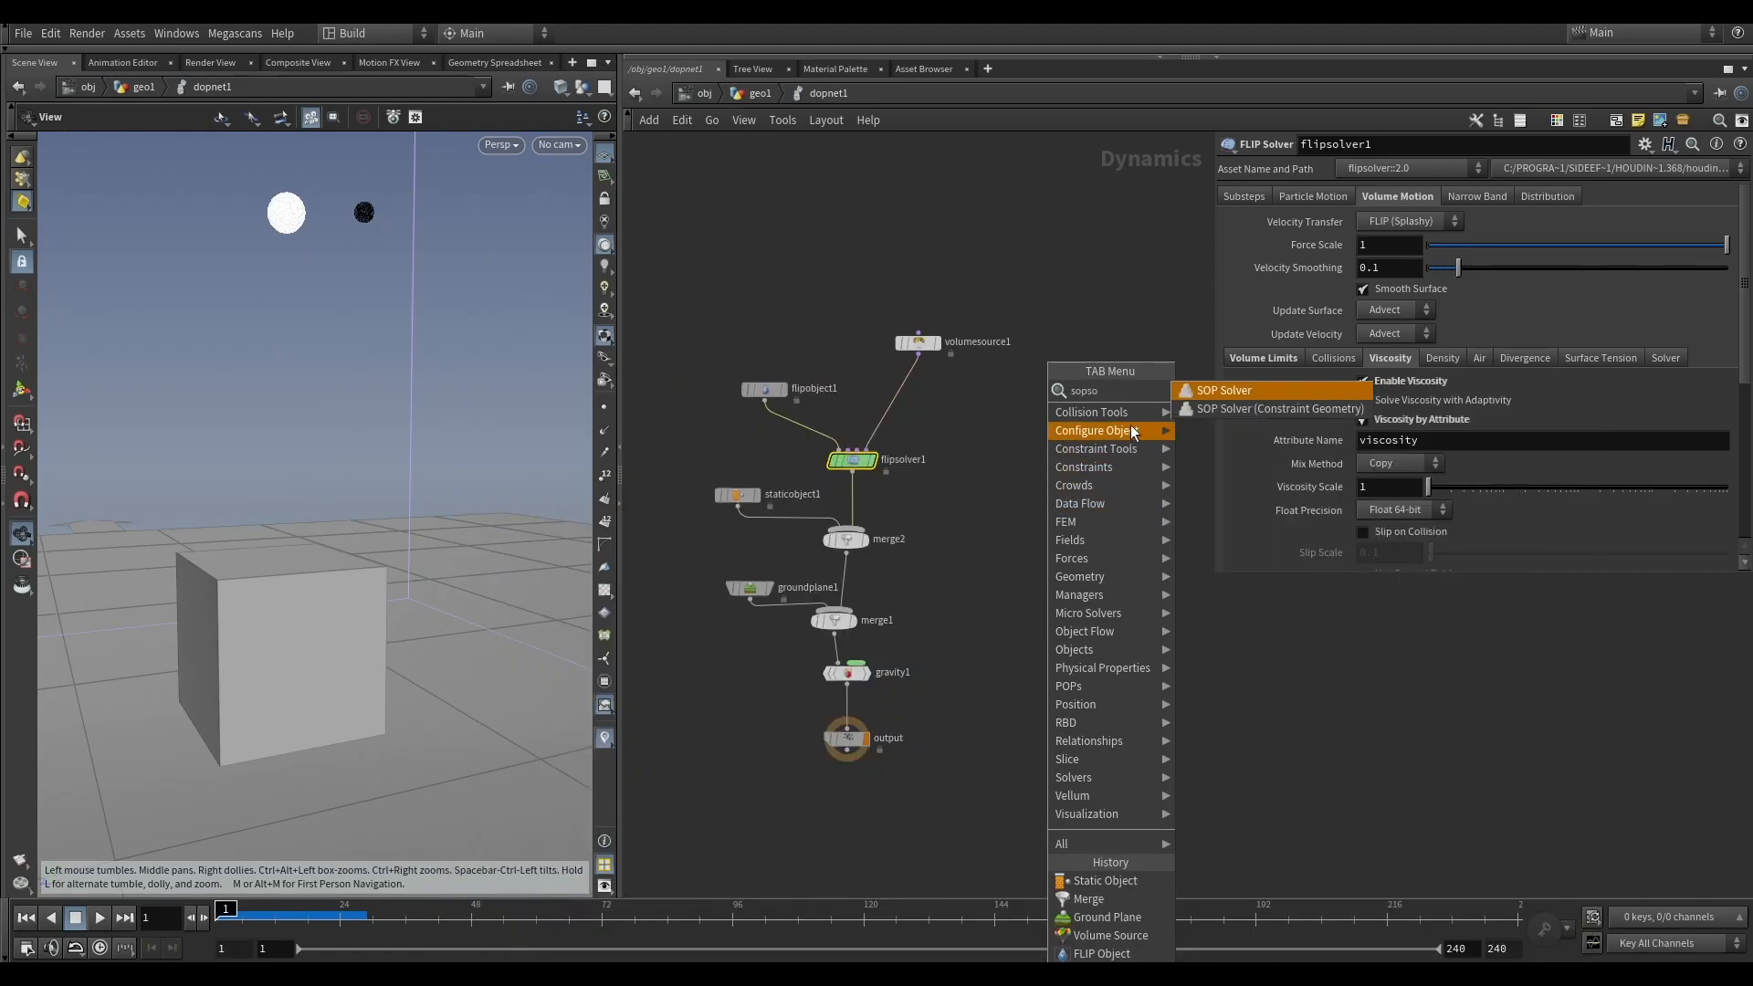
{"action": "left_click", "coordinate": [1202, 395]}
{"action": "left_click", "coordinate": [1041, 448]}
{"action": "left_click_drag", "start_coordinate": [875, 453], "coordinate": [873, 461]}
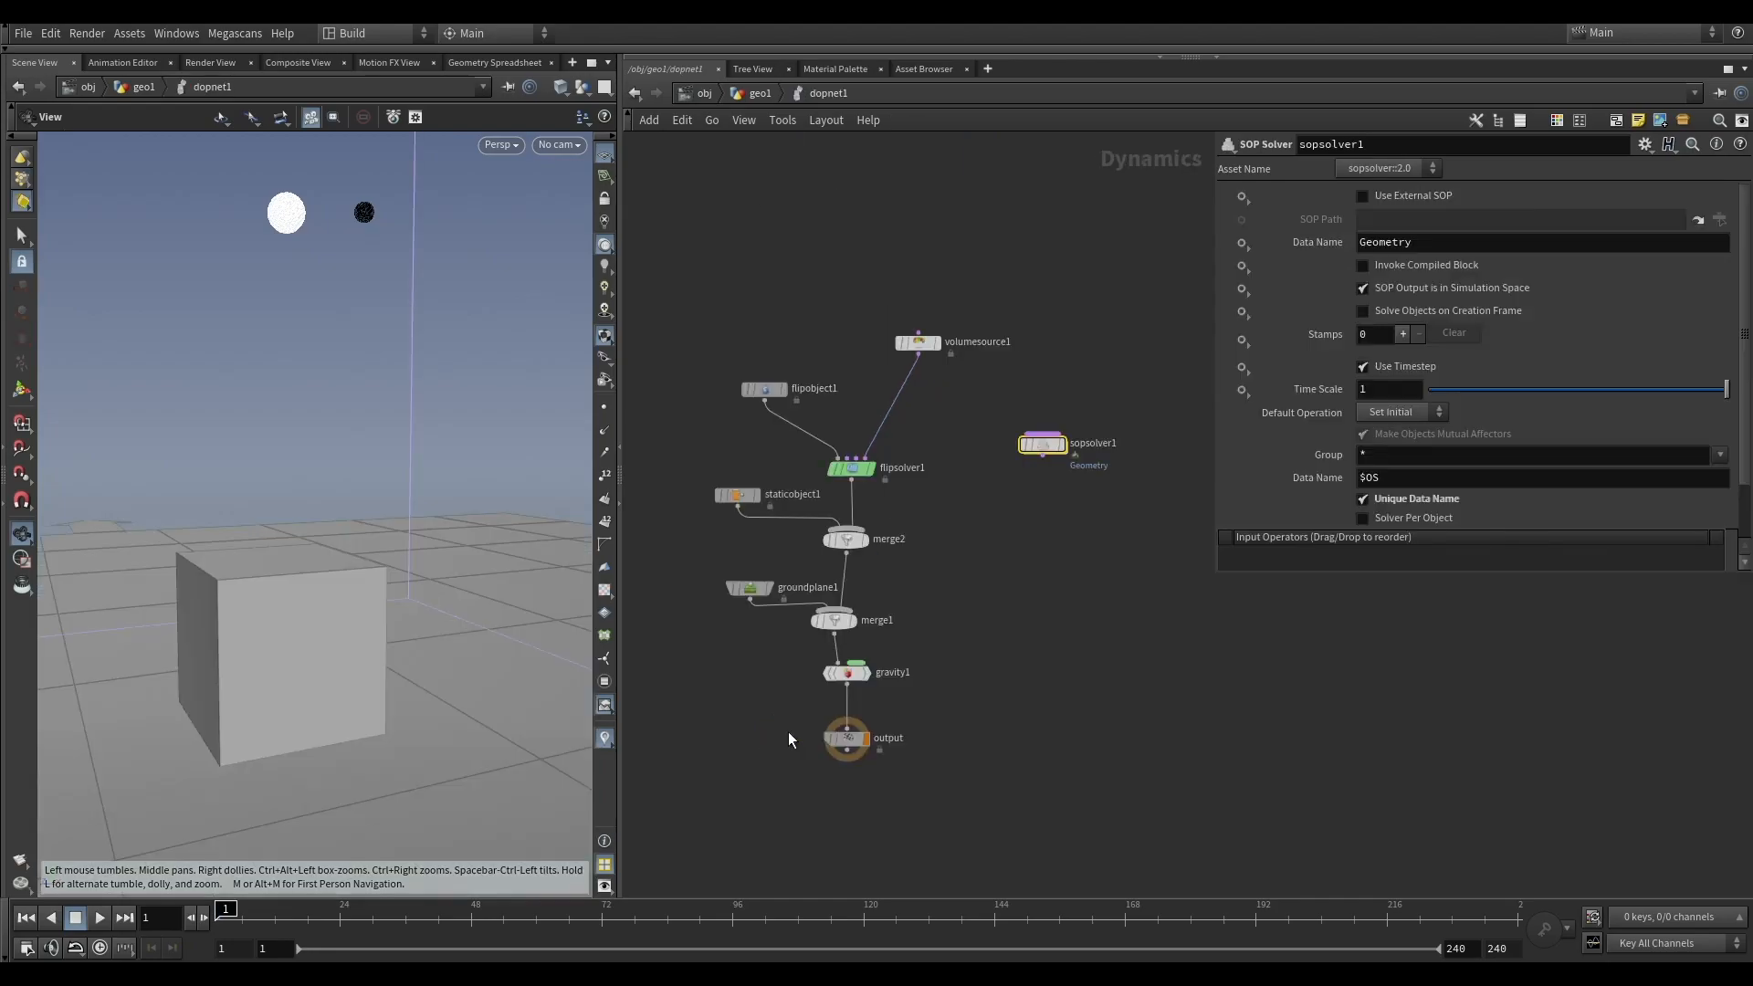
Step: Add a Multiple Solver node and insert it between flipsolver1 and merge2
{"action": "key", "text": "Tab"}
{"action": "type", "text": "mul"}
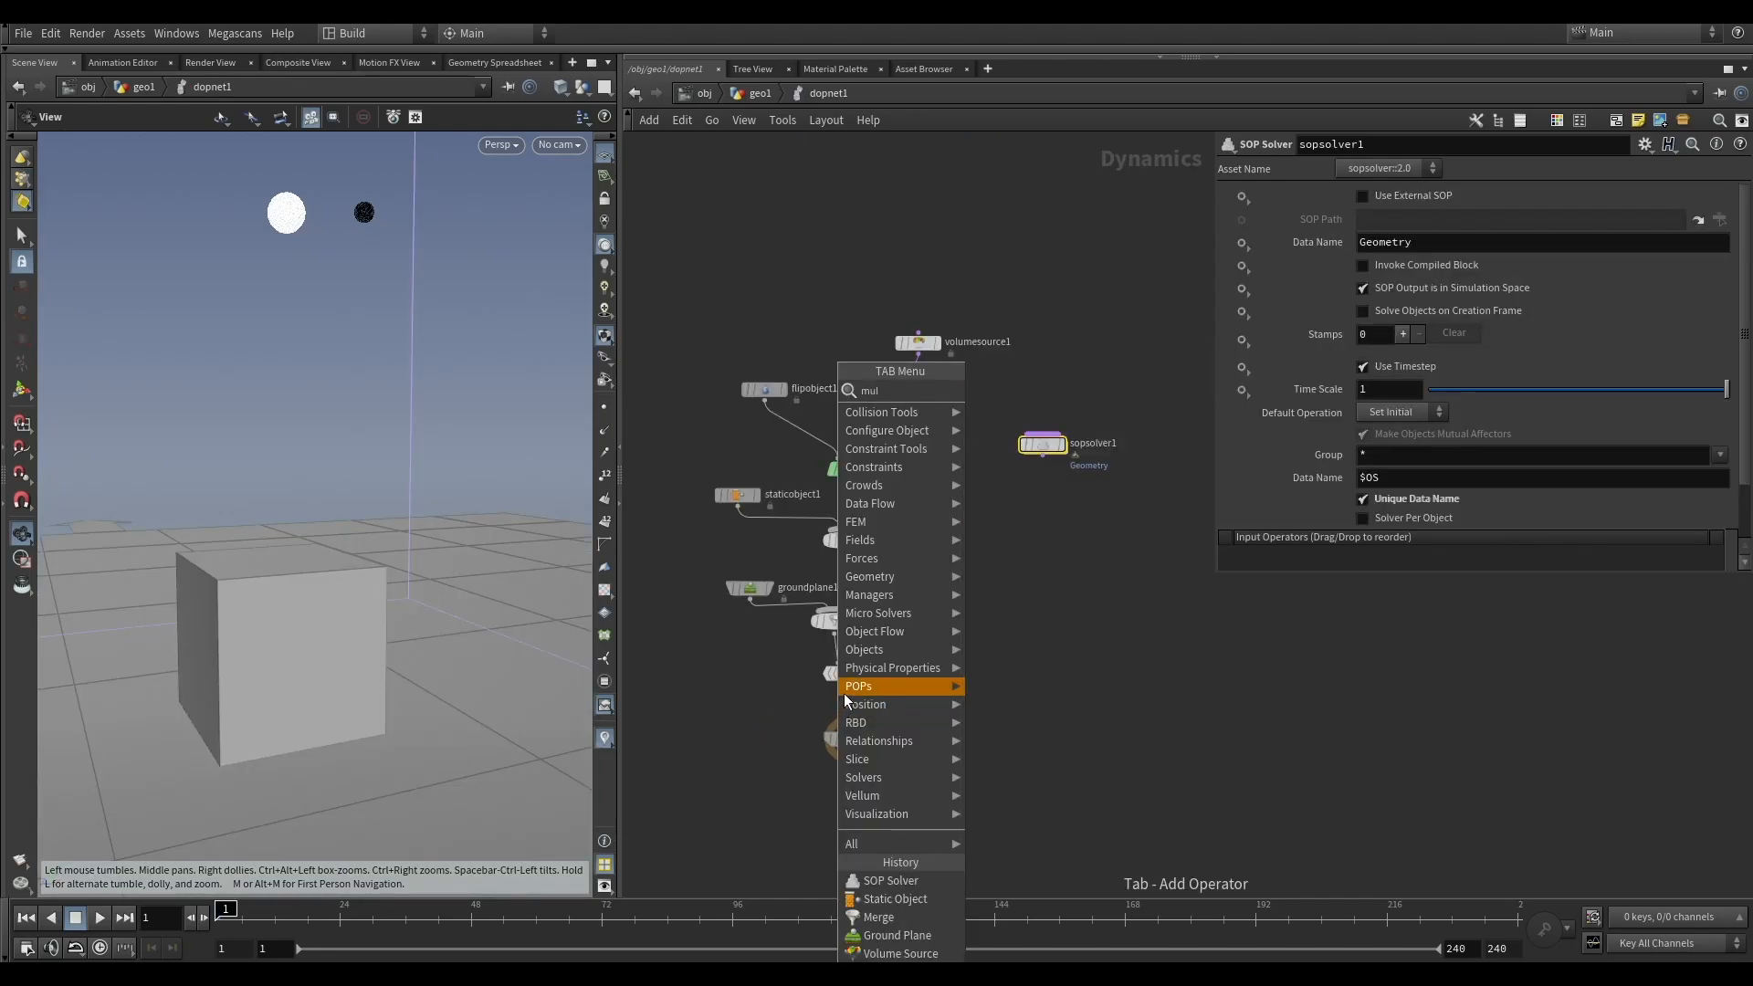
{"action": "left_click", "coordinate": [1017, 393]}
{"action": "left_click", "coordinate": [962, 528]}
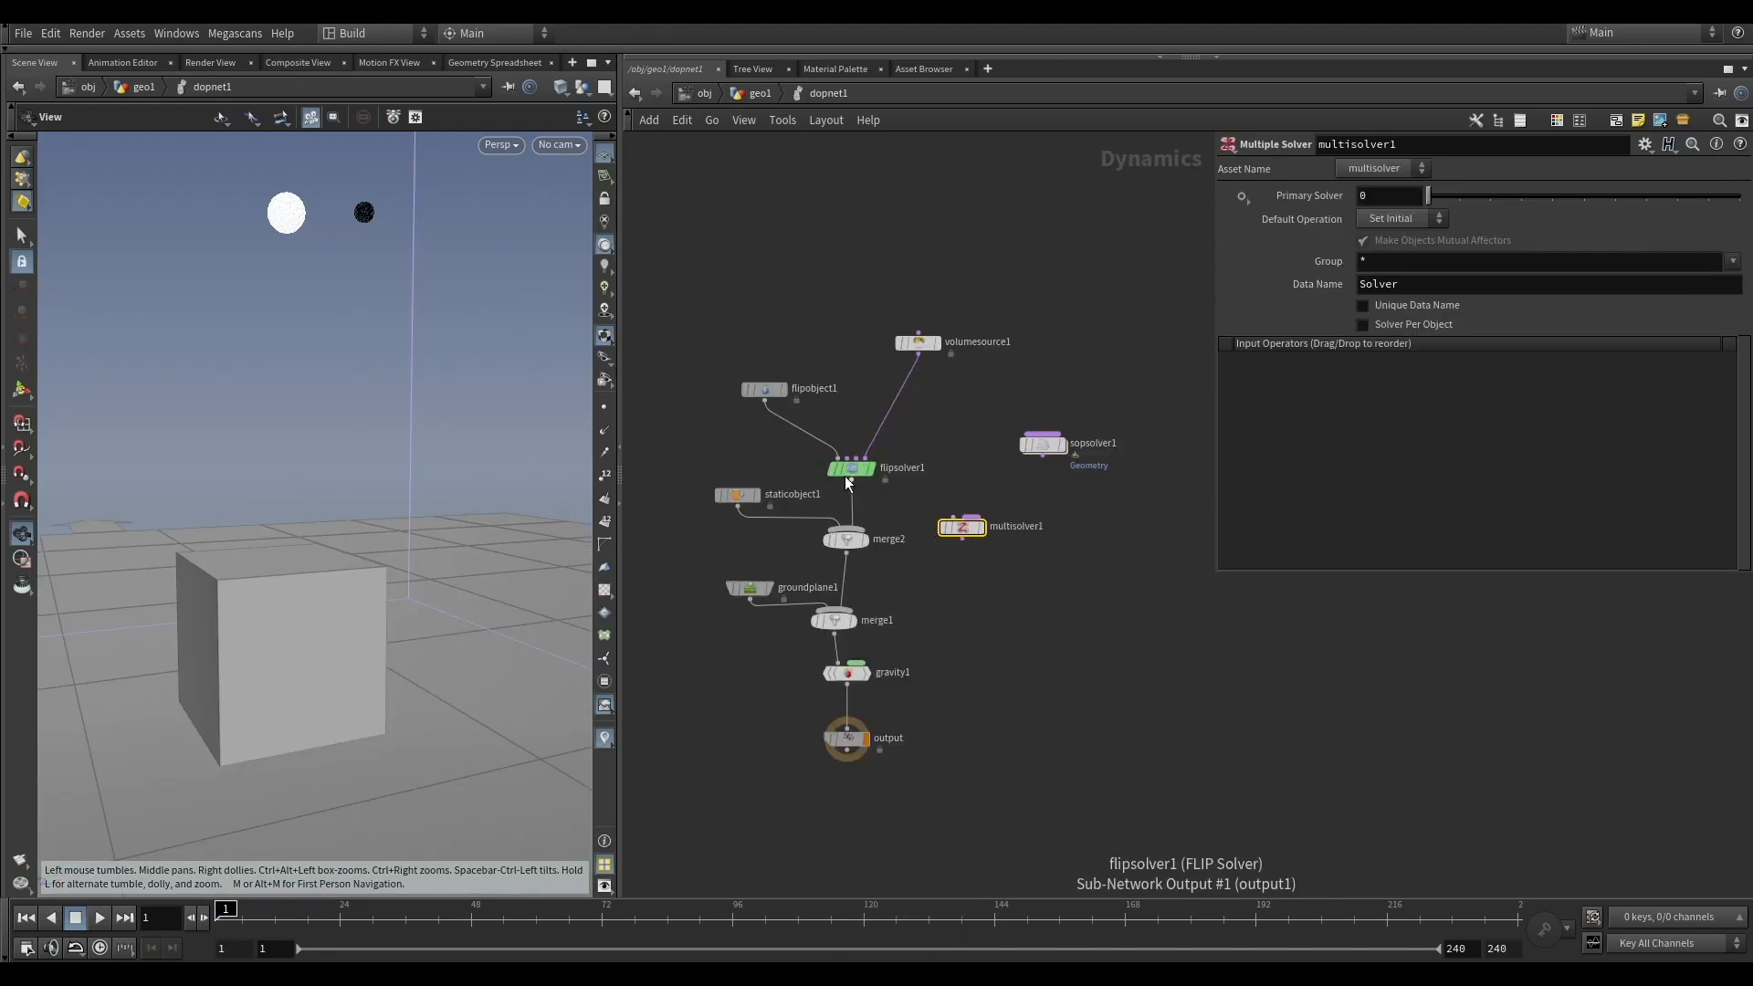
{"action": "left_click_drag", "start_coordinate": [847, 478], "coordinate": [860, 455]}
{"action": "left_click_drag", "start_coordinate": [963, 527], "coordinate": [853, 491]}
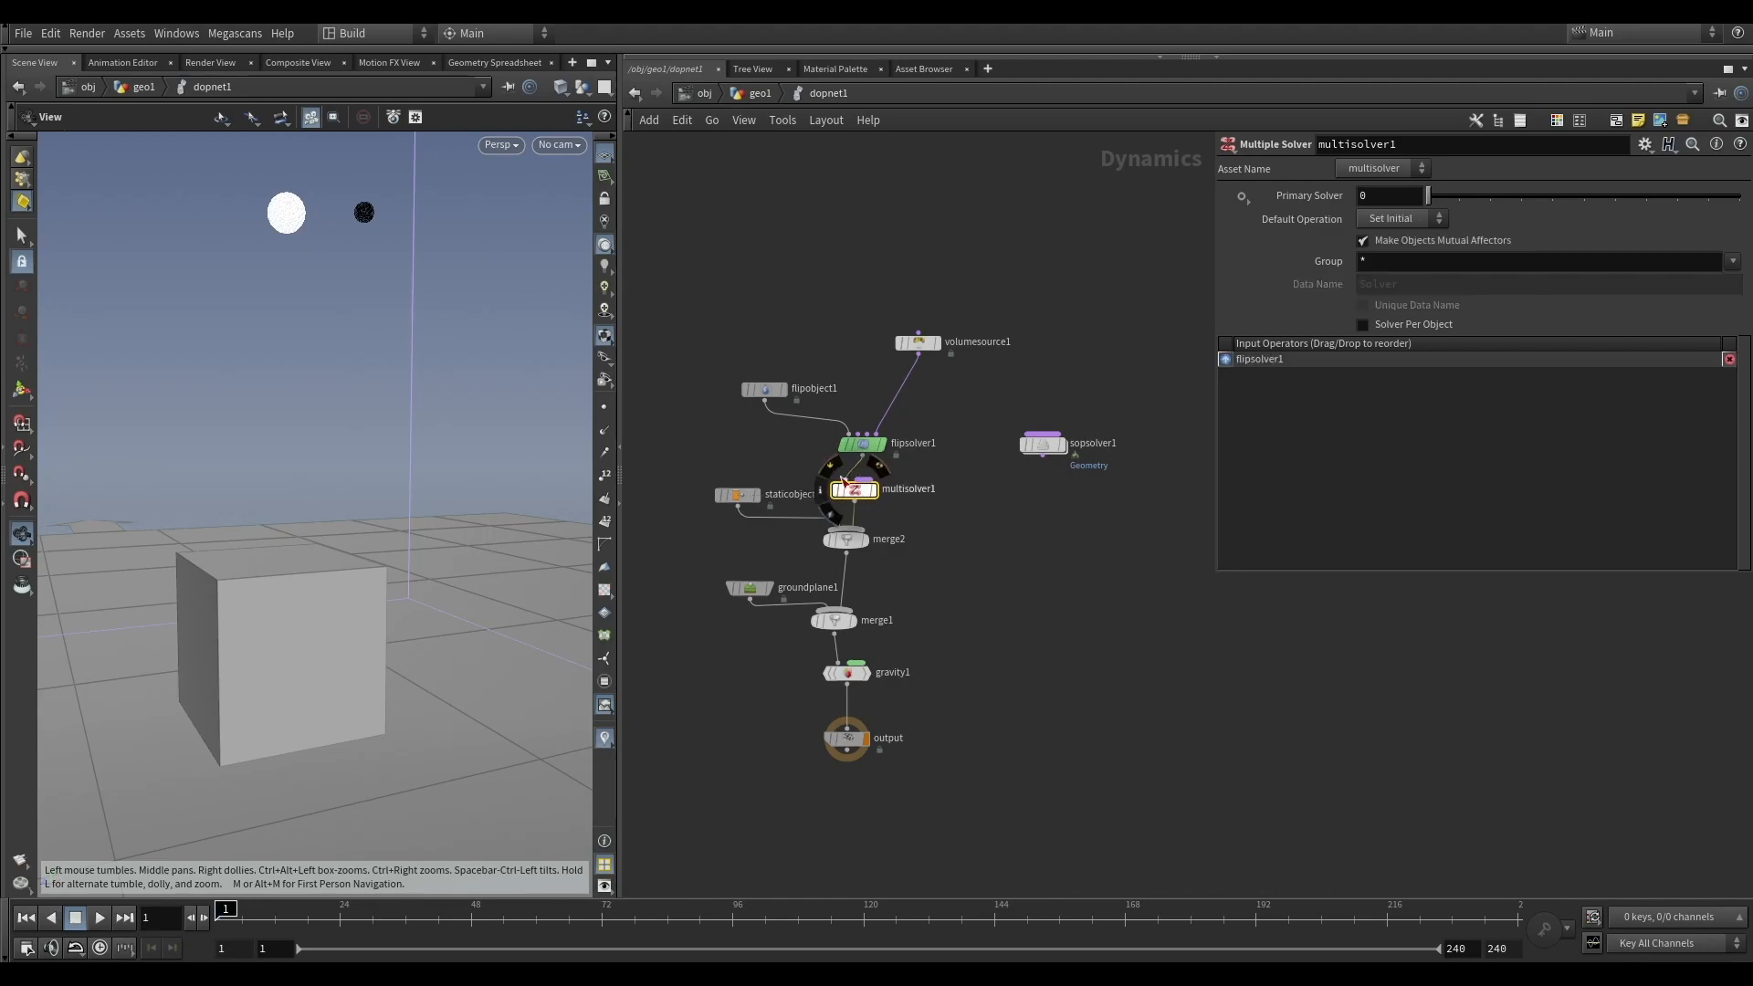
Step: Detach flipobject1 from the FLIP solver and wire flipobject1 and sopsolver1 into the Multiple Solver
{"action": "left_click_drag", "start_coordinate": [796, 400], "coordinate": [686, 369]}
{"action": "key", "text": "y"}
{"action": "left_click_drag", "start_coordinate": [796, 394], "coordinate": [863, 479]}
{"action": "left_click_drag", "start_coordinate": [1042, 445], "coordinate": [866, 479]}
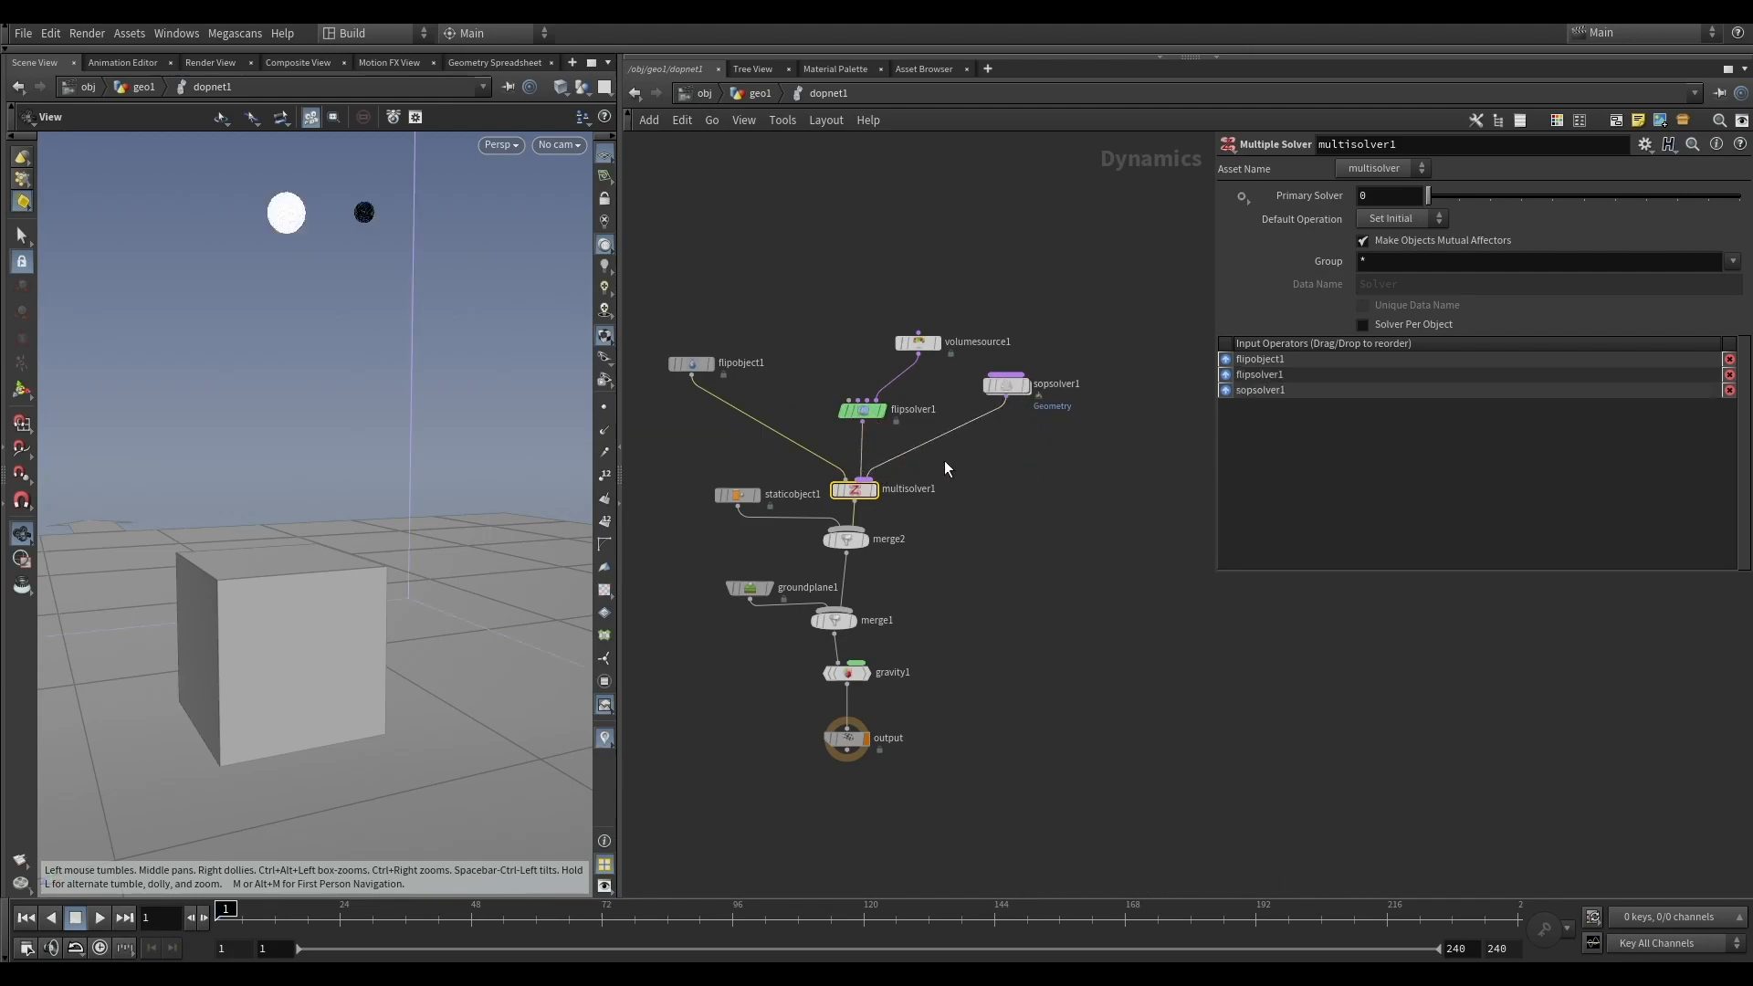
{"action": "left_click_drag", "start_coordinate": [981, 363], "coordinate": [993, 419]}
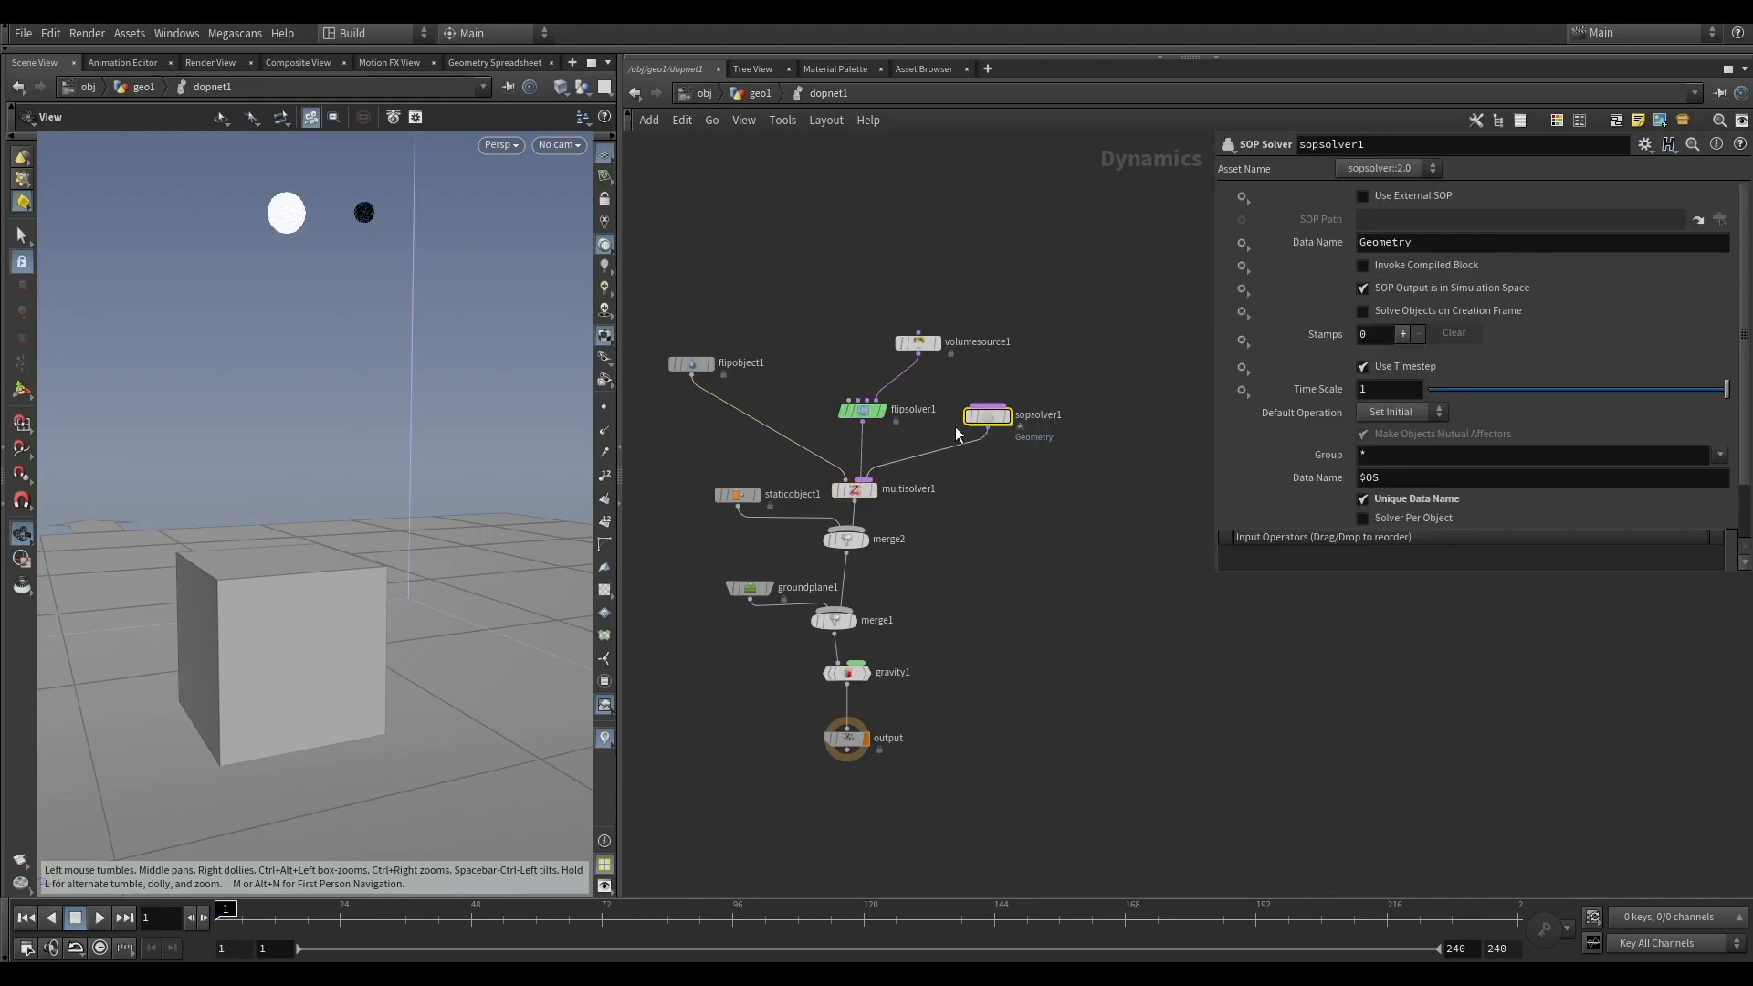
Step: Inside sopsolver1, insert an Attribute Transfer between dop_geometry and OUT, feeding both of its inputs from dop_geometry
{"action": "key", "text": "i"}
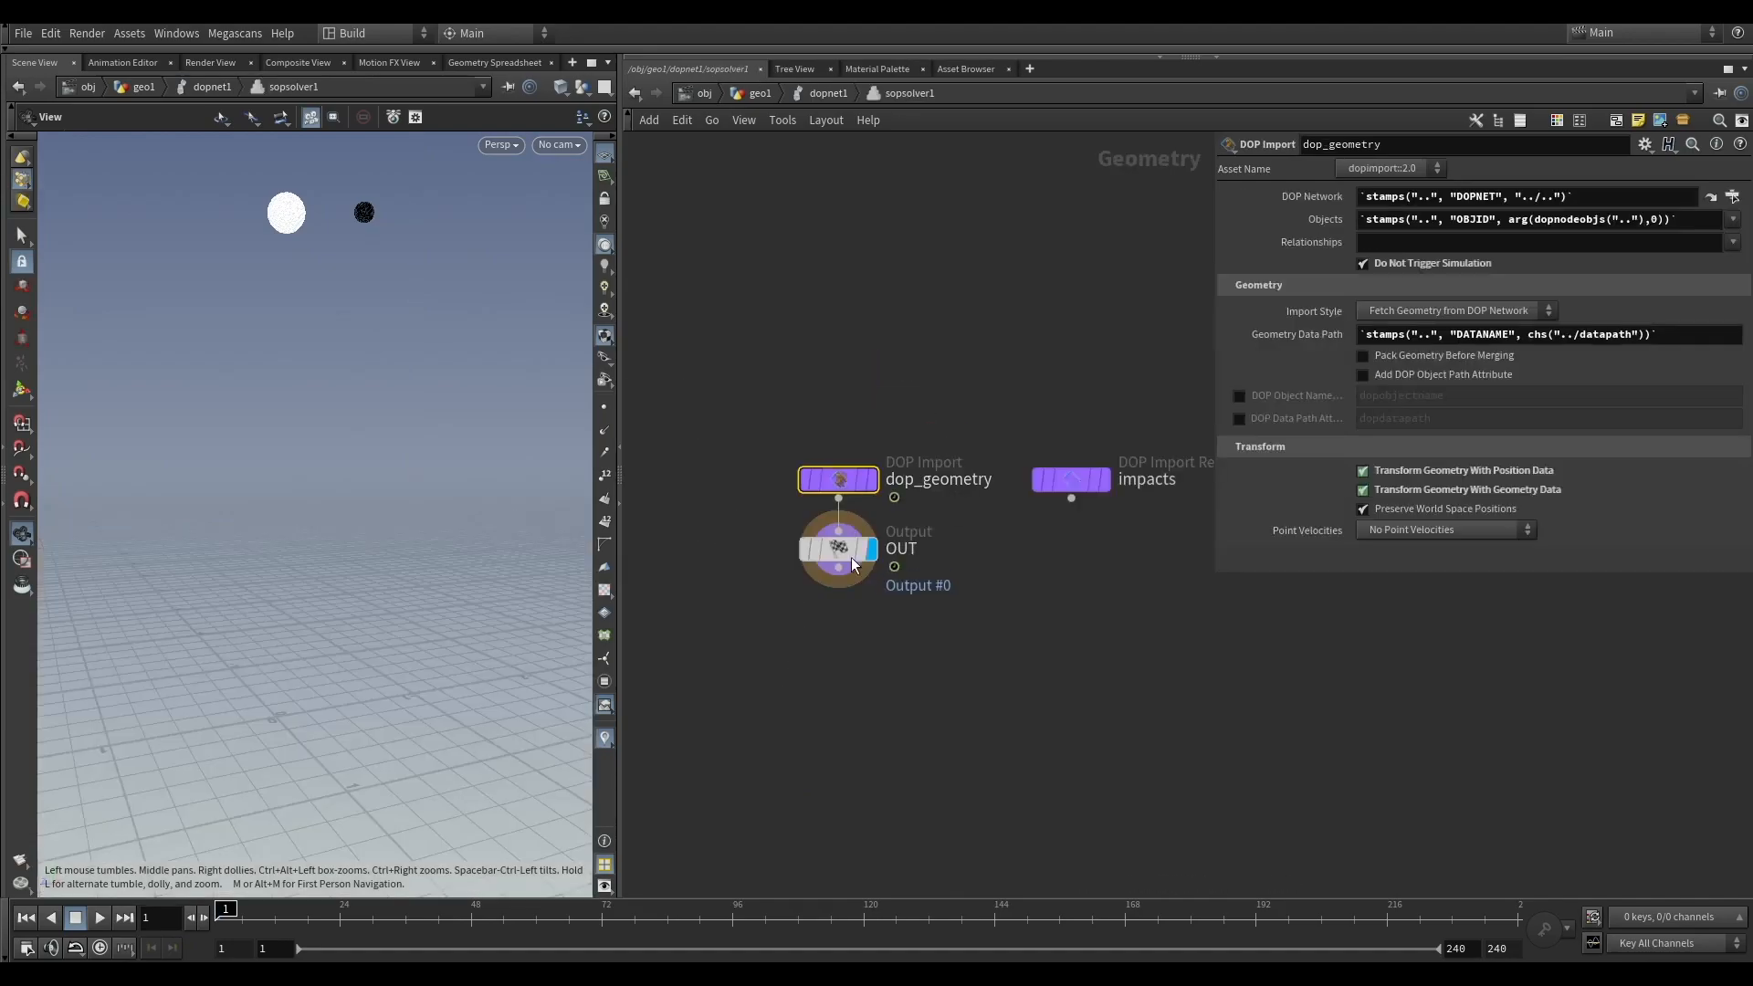
{"action": "left_click_drag", "start_coordinate": [858, 564], "coordinate": [857, 737]}
{"action": "key", "text": "Tab"}
{"action": "type", "text": "attrr"}
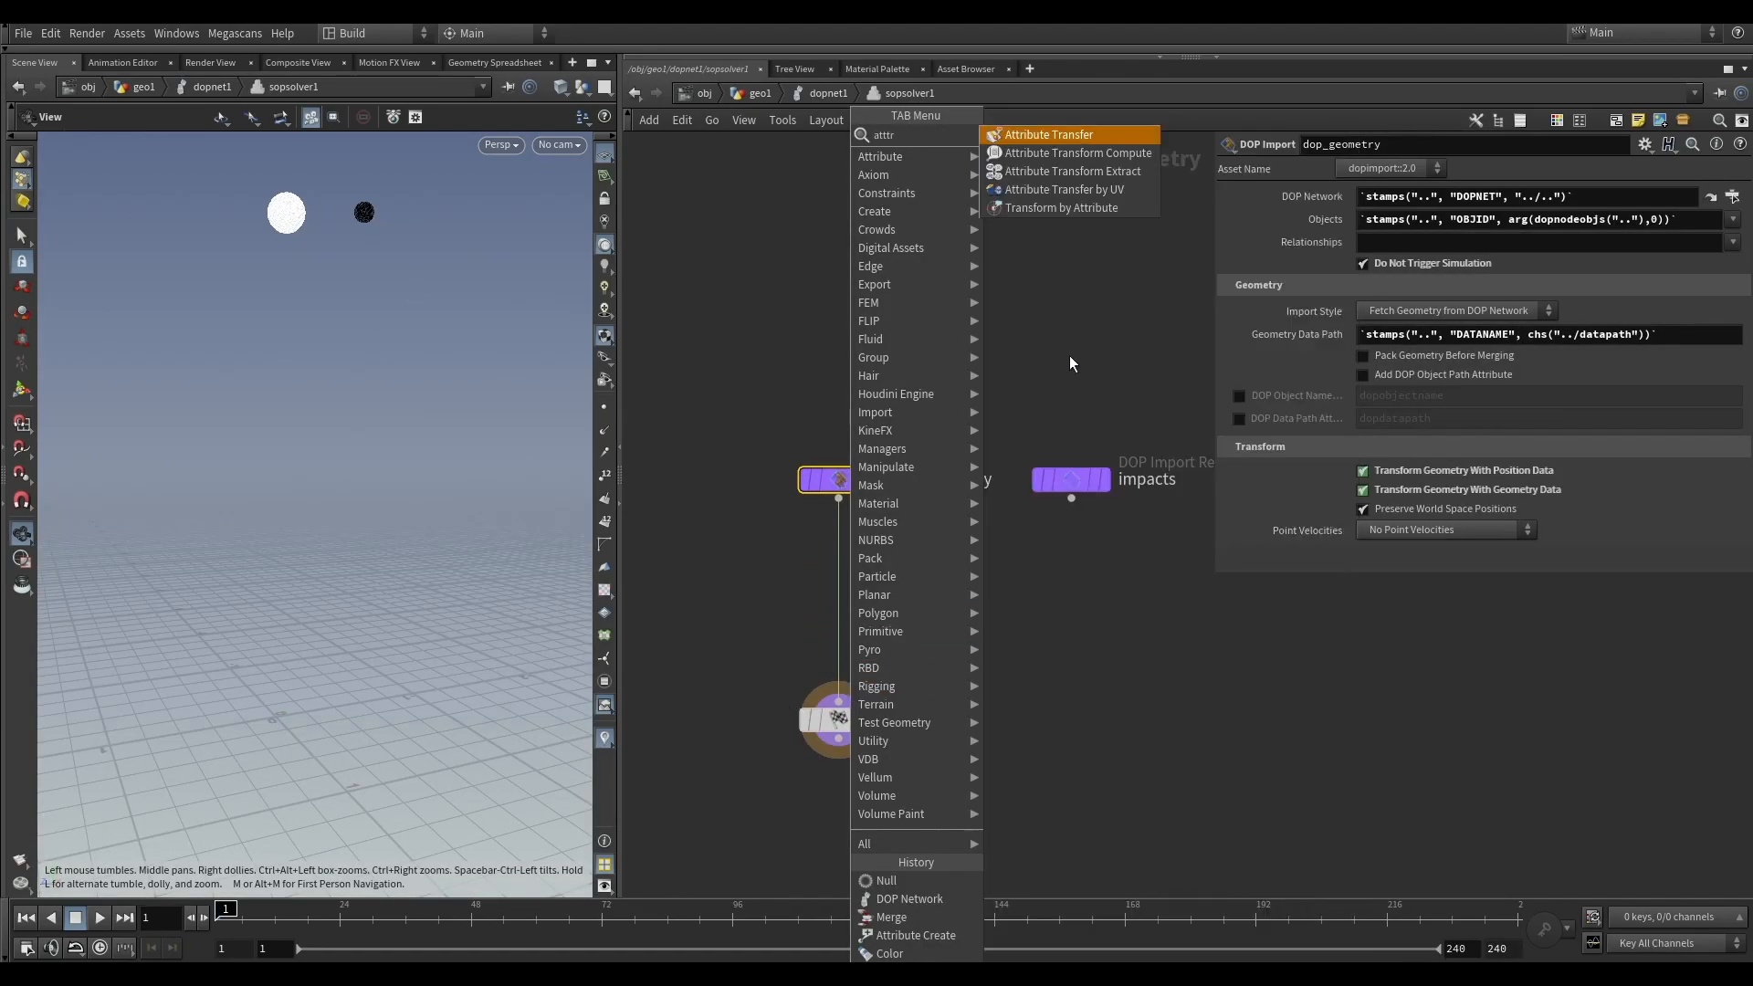
{"action": "left_click", "coordinate": [1045, 135]}
{"action": "left_click", "coordinate": [840, 592]}
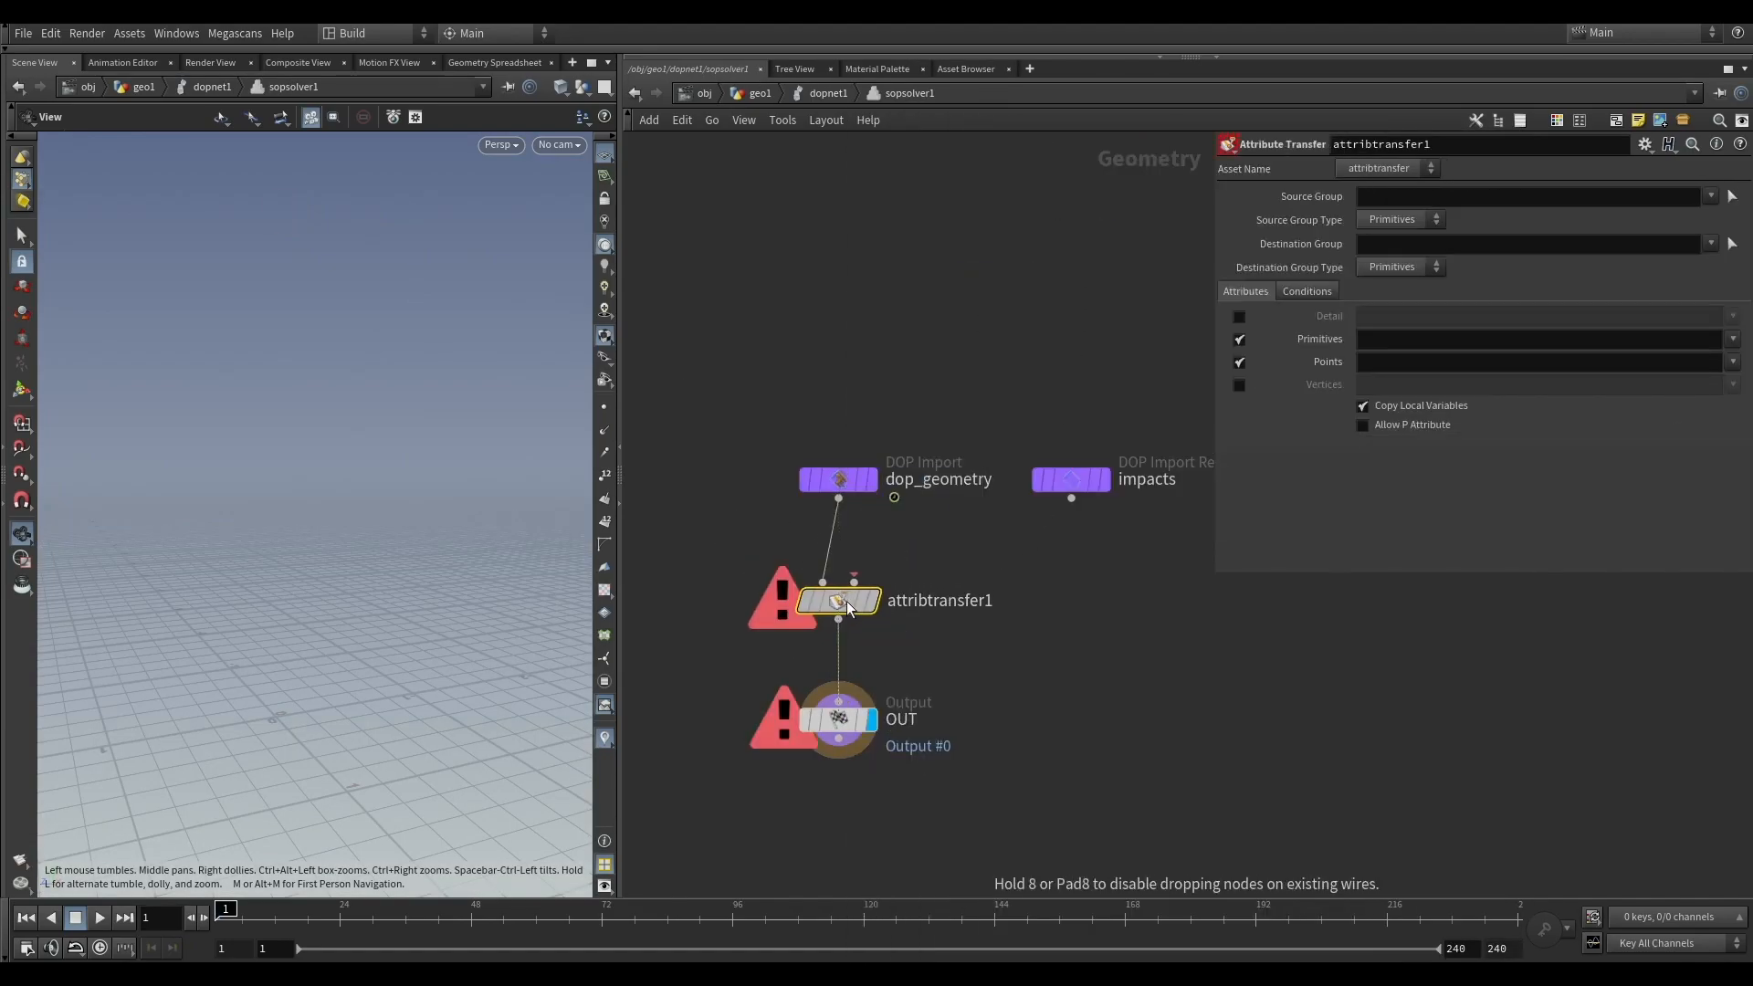
{"action": "left_click_drag", "start_coordinate": [838, 497], "coordinate": [854, 581]}
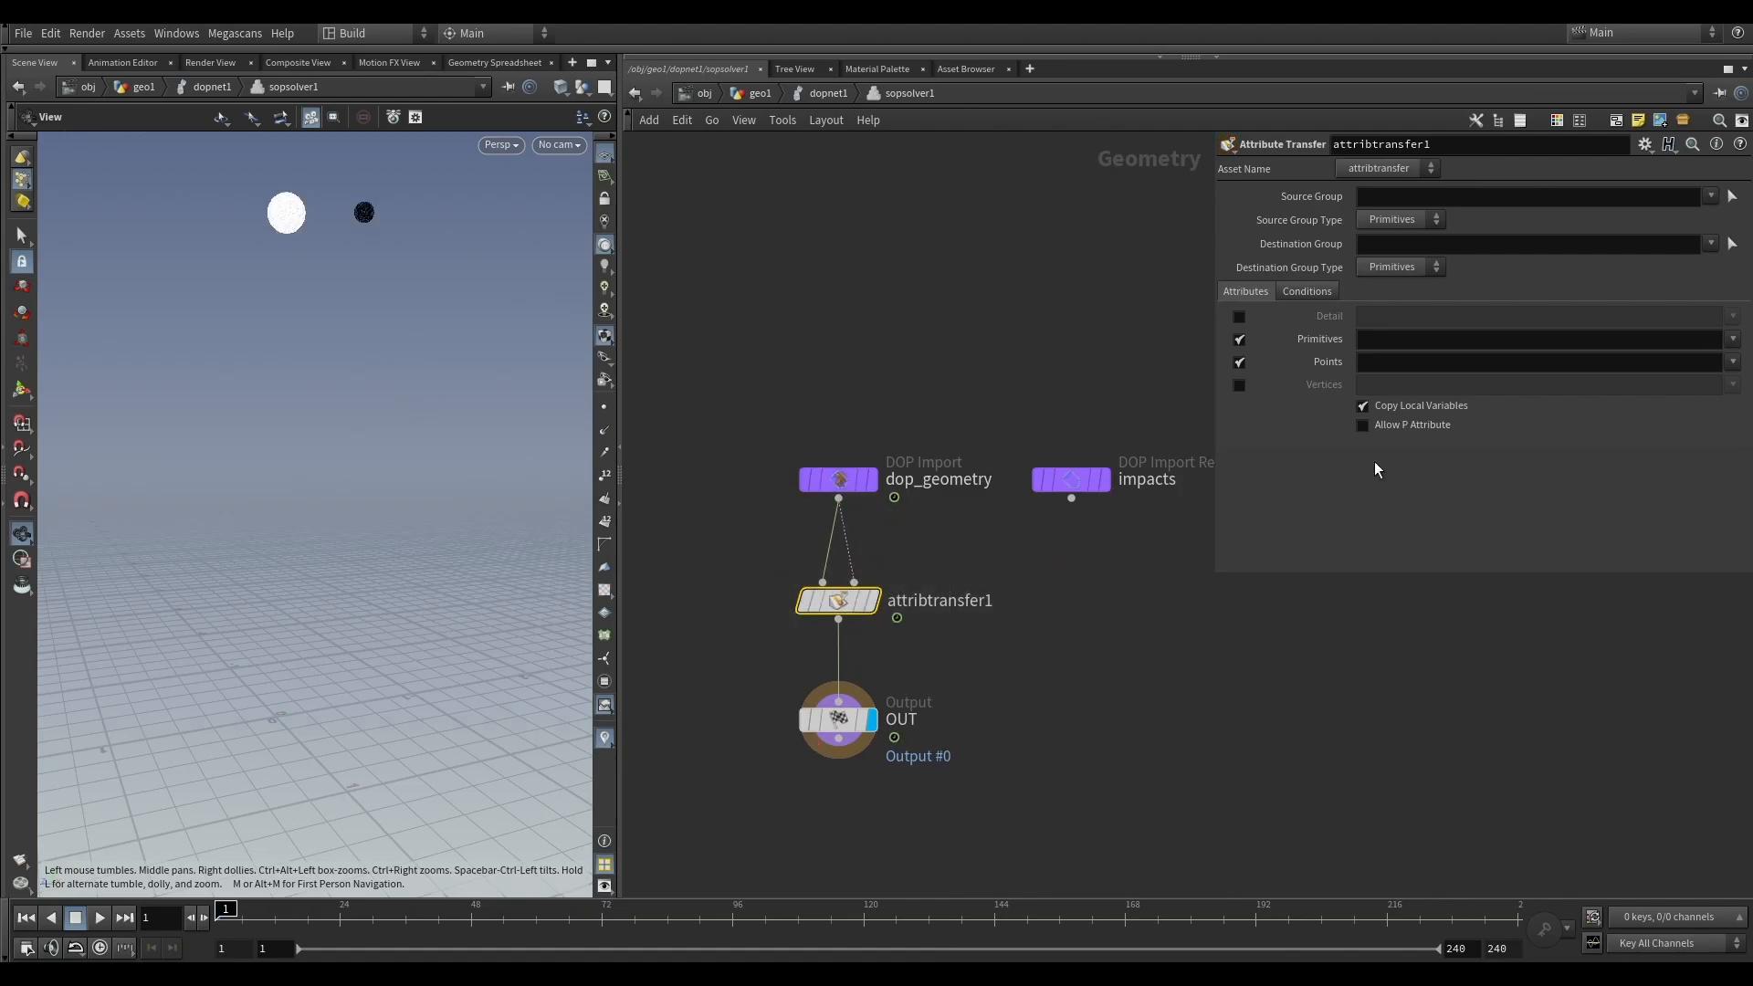
Step: Choose Cd and density as the point attributes to transfer
{"action": "left_click", "coordinate": [1733, 362]}
{"action": "left_click", "coordinate": [1701, 382]}
{"action": "left_click", "coordinate": [1733, 362]}
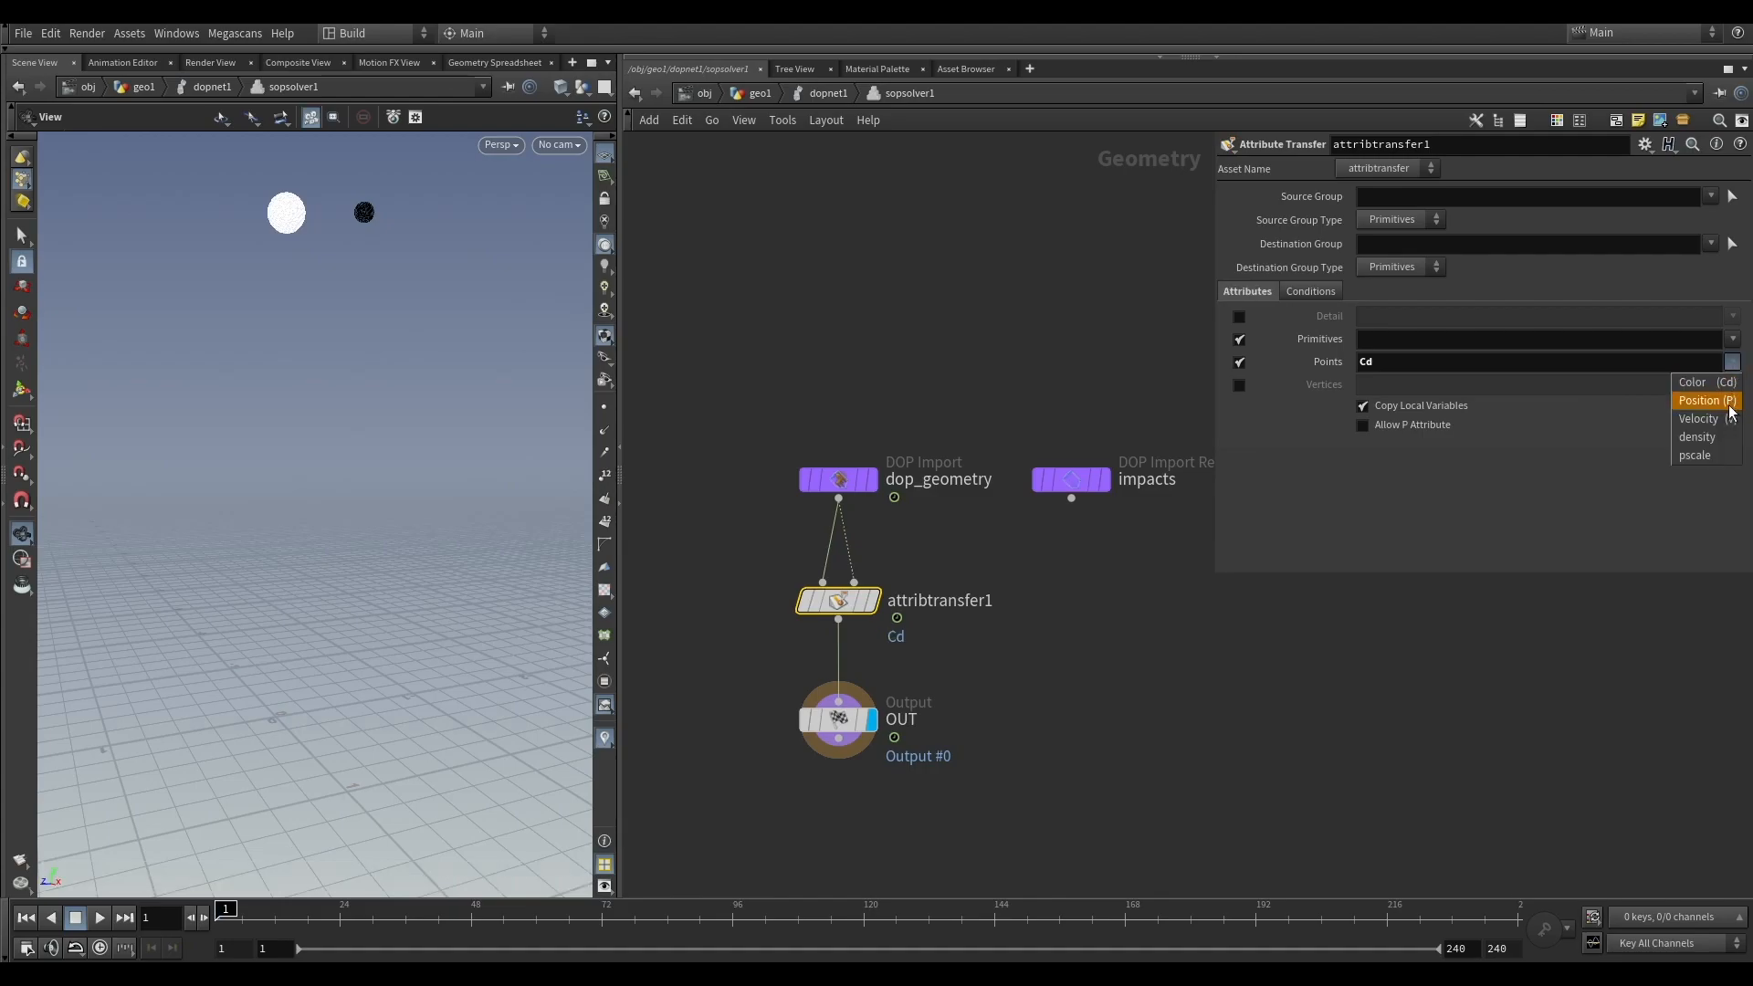
{"action": "left_click", "coordinate": [1698, 437]}
Step: Set the Attribute Transfer's Max Sample Count to 5 and its Distance Threshold to 0.1
{"action": "left_click", "coordinate": [1311, 291]}
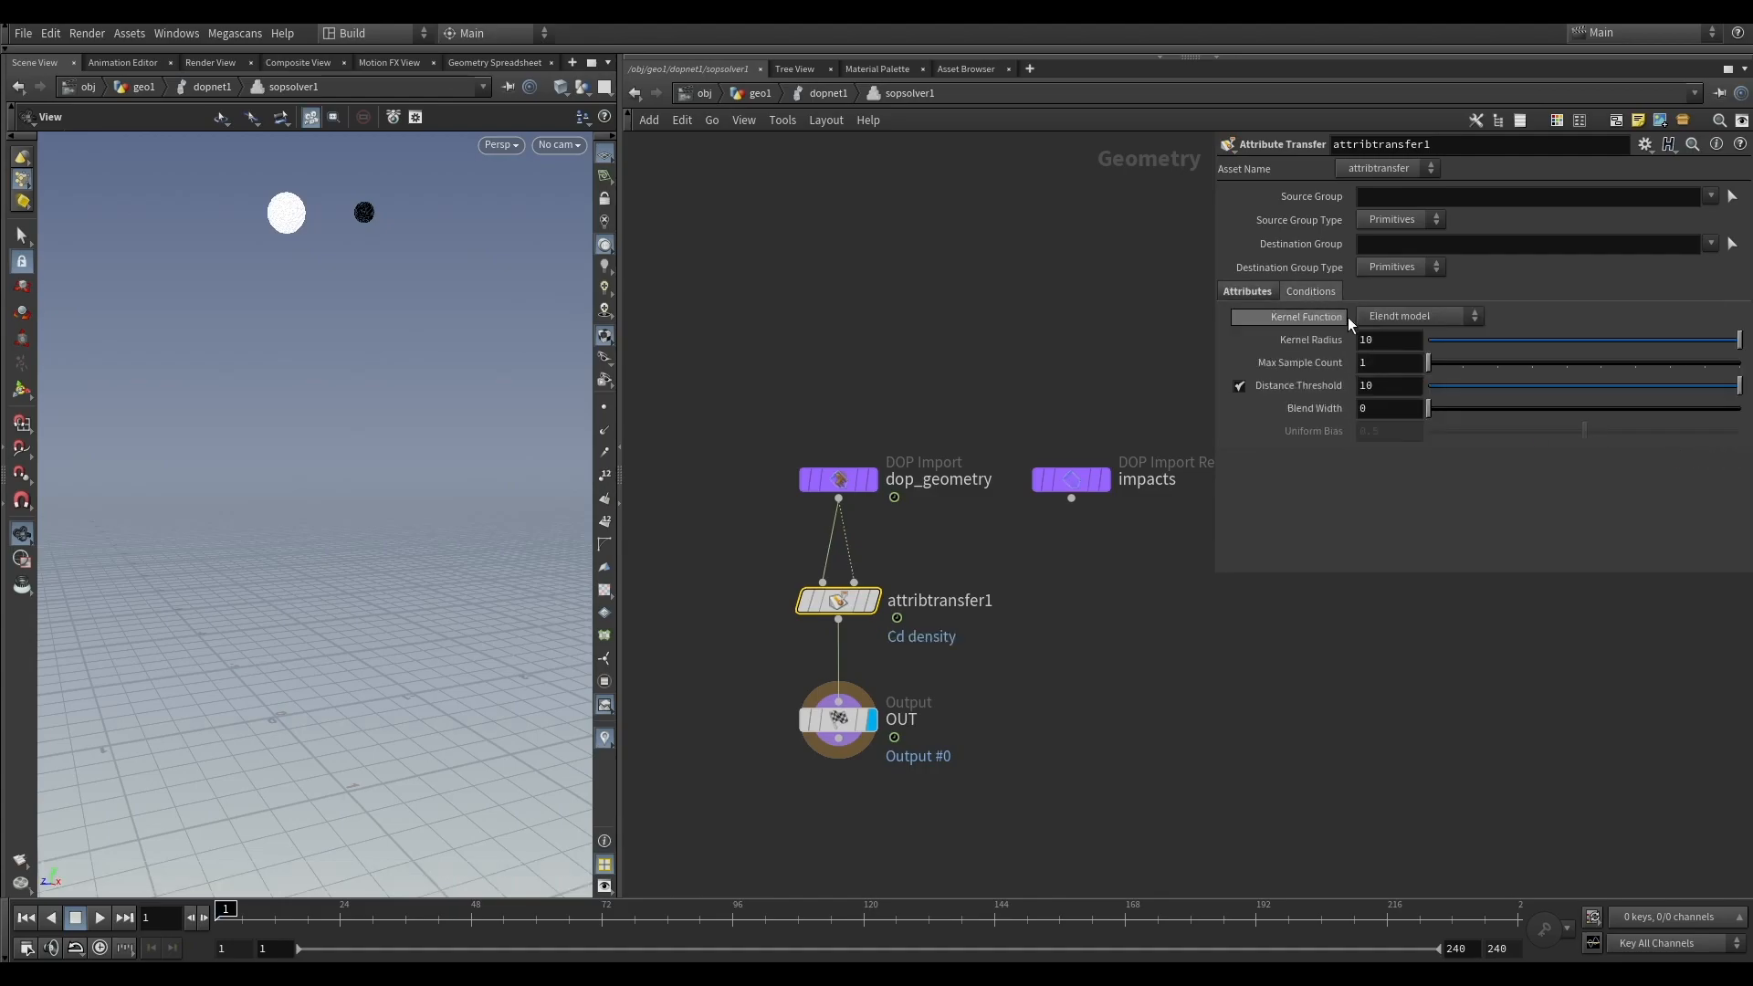
{"action": "left_click", "coordinate": [1378, 356]}
{"action": "type", "text": "5"}
{"action": "key", "text": "Return"}
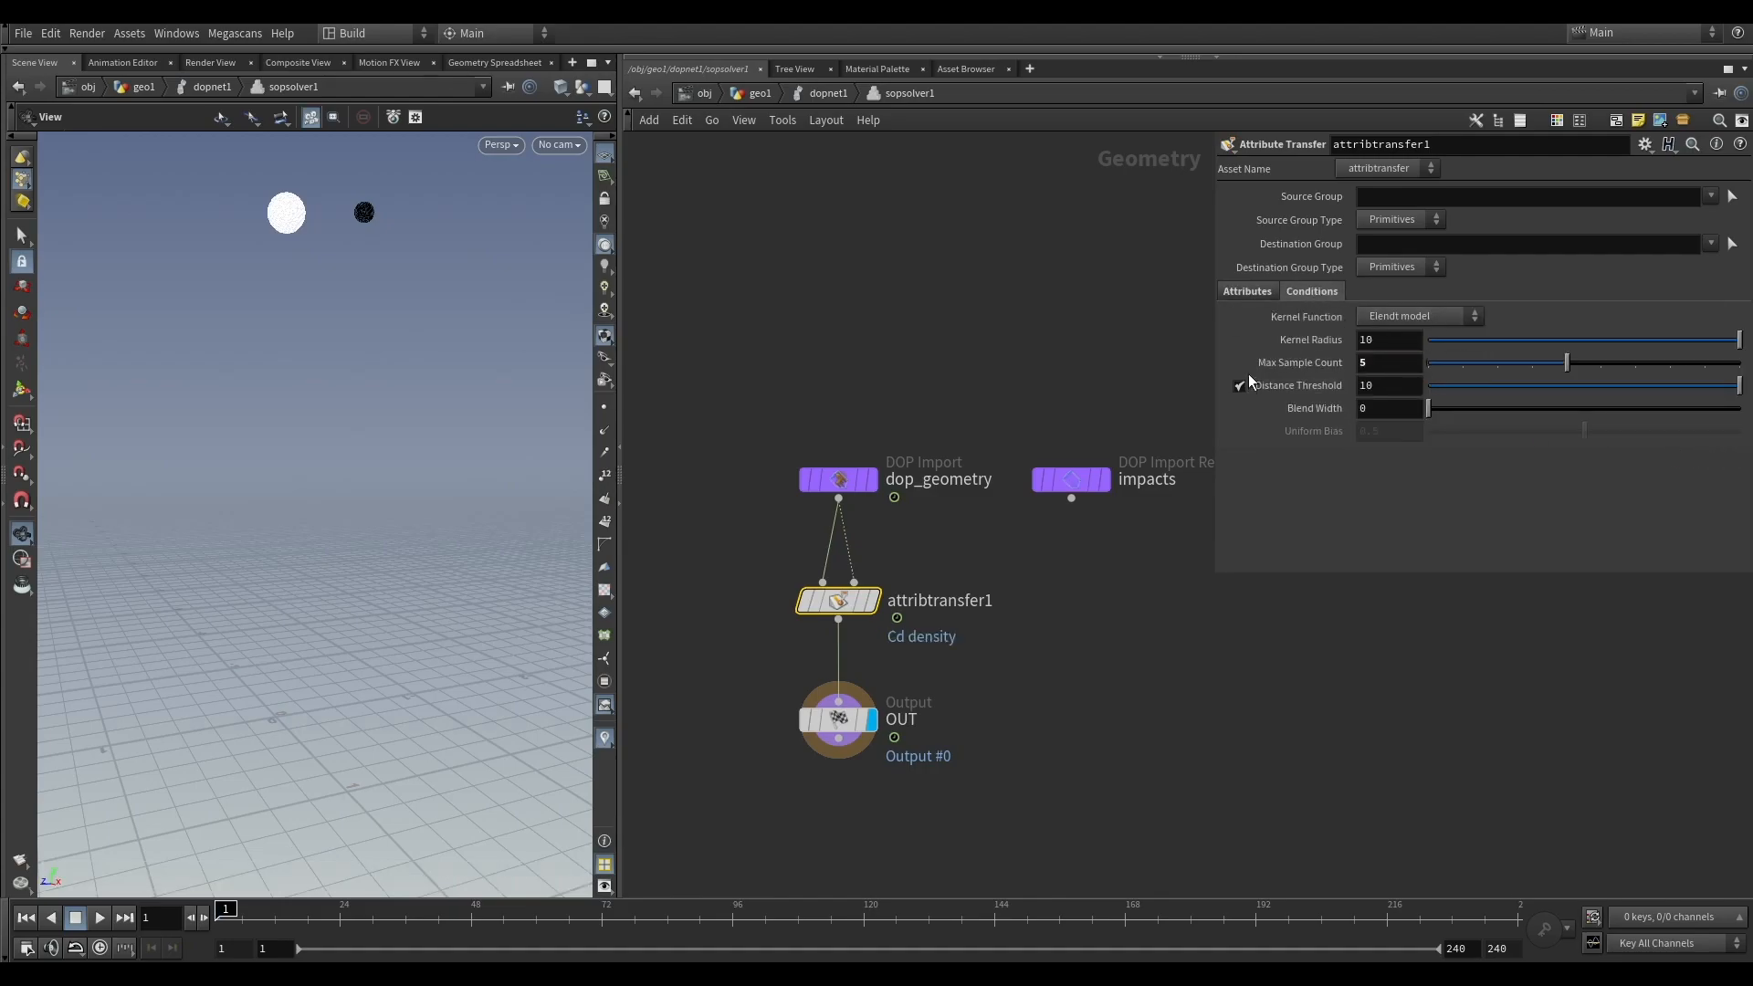
{"action": "left_click", "coordinate": [1390, 386]}
{"action": "type", "text": "0.1"}
{"action": "key", "text": "Return"}
{"action": "left_click", "coordinate": [962, 359]}
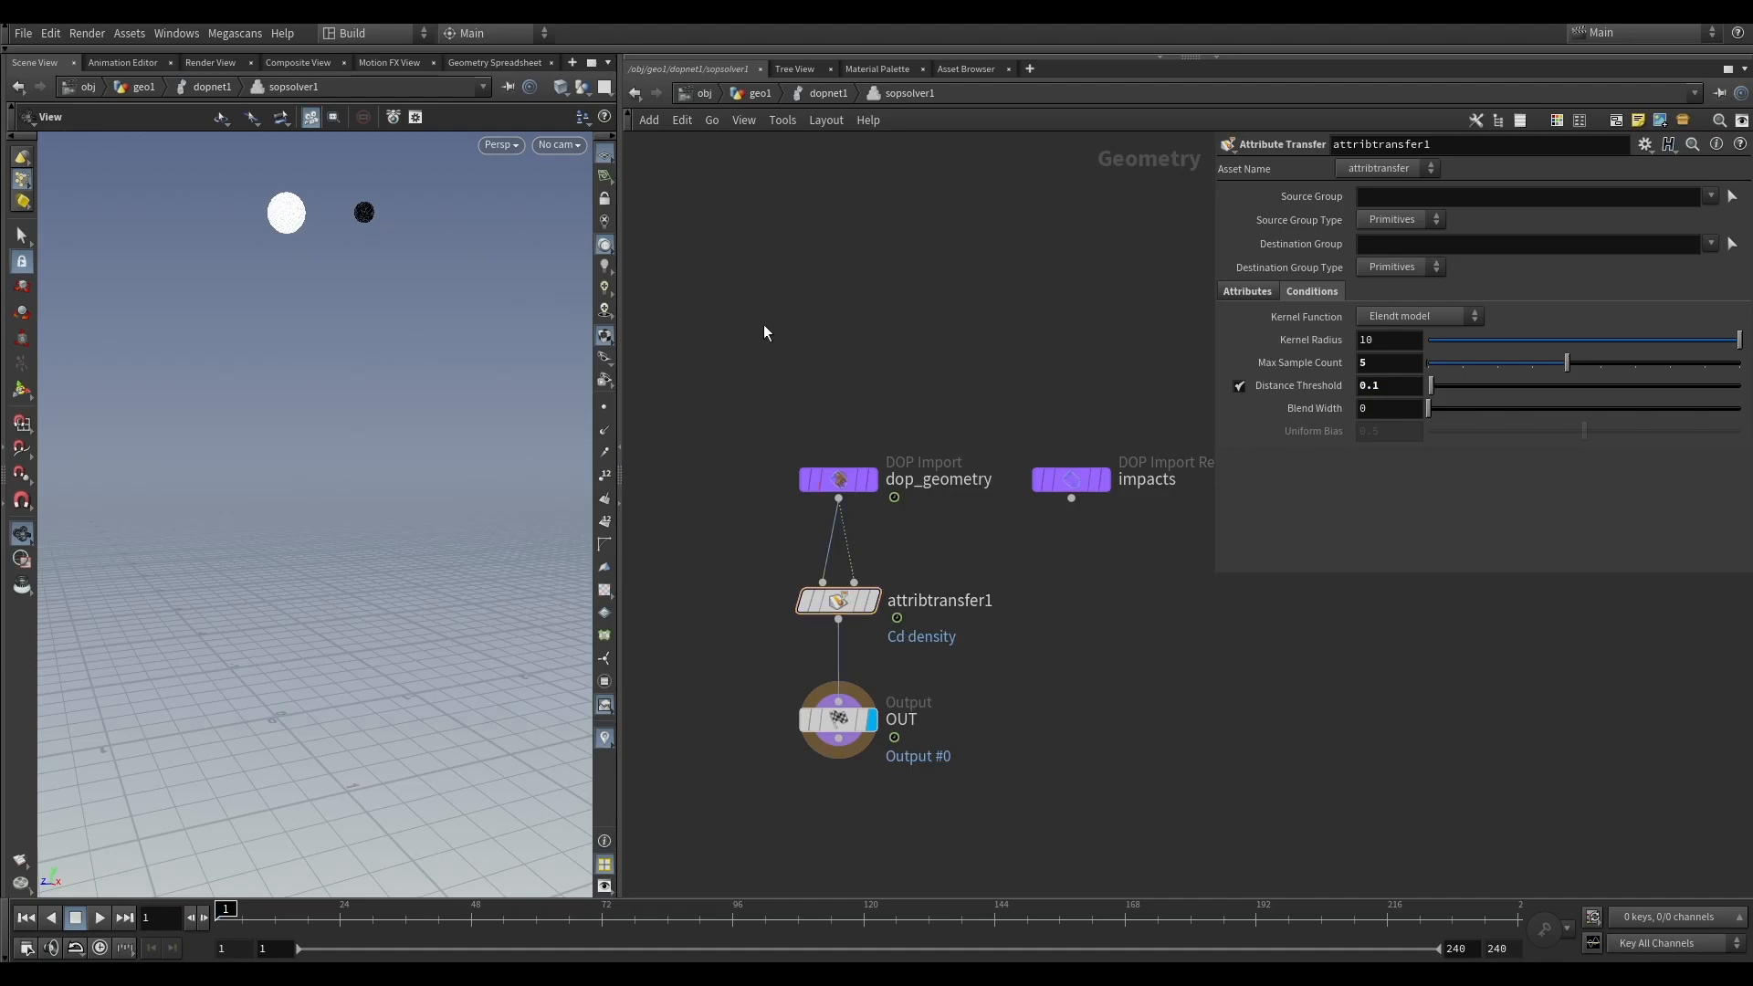
Step: Return to the DOP network, play the simulation to inspect the color mixing, and go back up to the geometry network
{"action": "left_click", "coordinate": [796, 95]}
{"action": "left_click", "coordinate": [100, 918]}
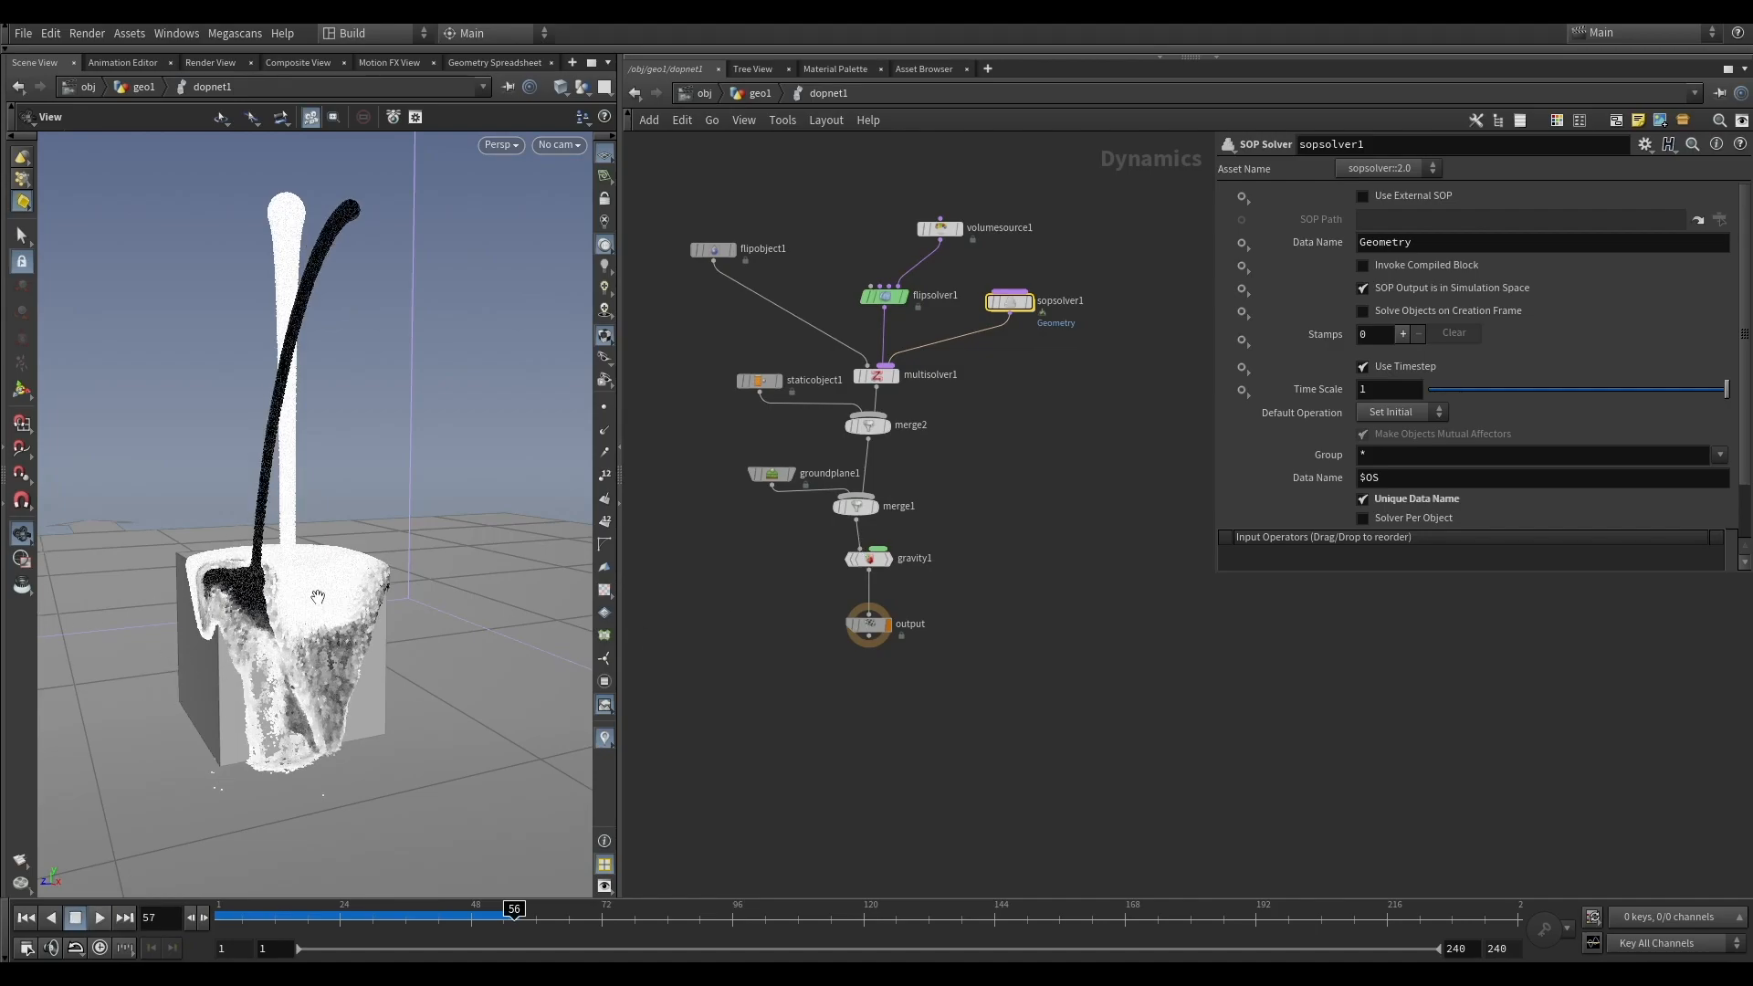
{"action": "left_click_drag", "start_coordinate": [318, 597], "coordinate": [215, 589]}
{"action": "key", "text": "h"}
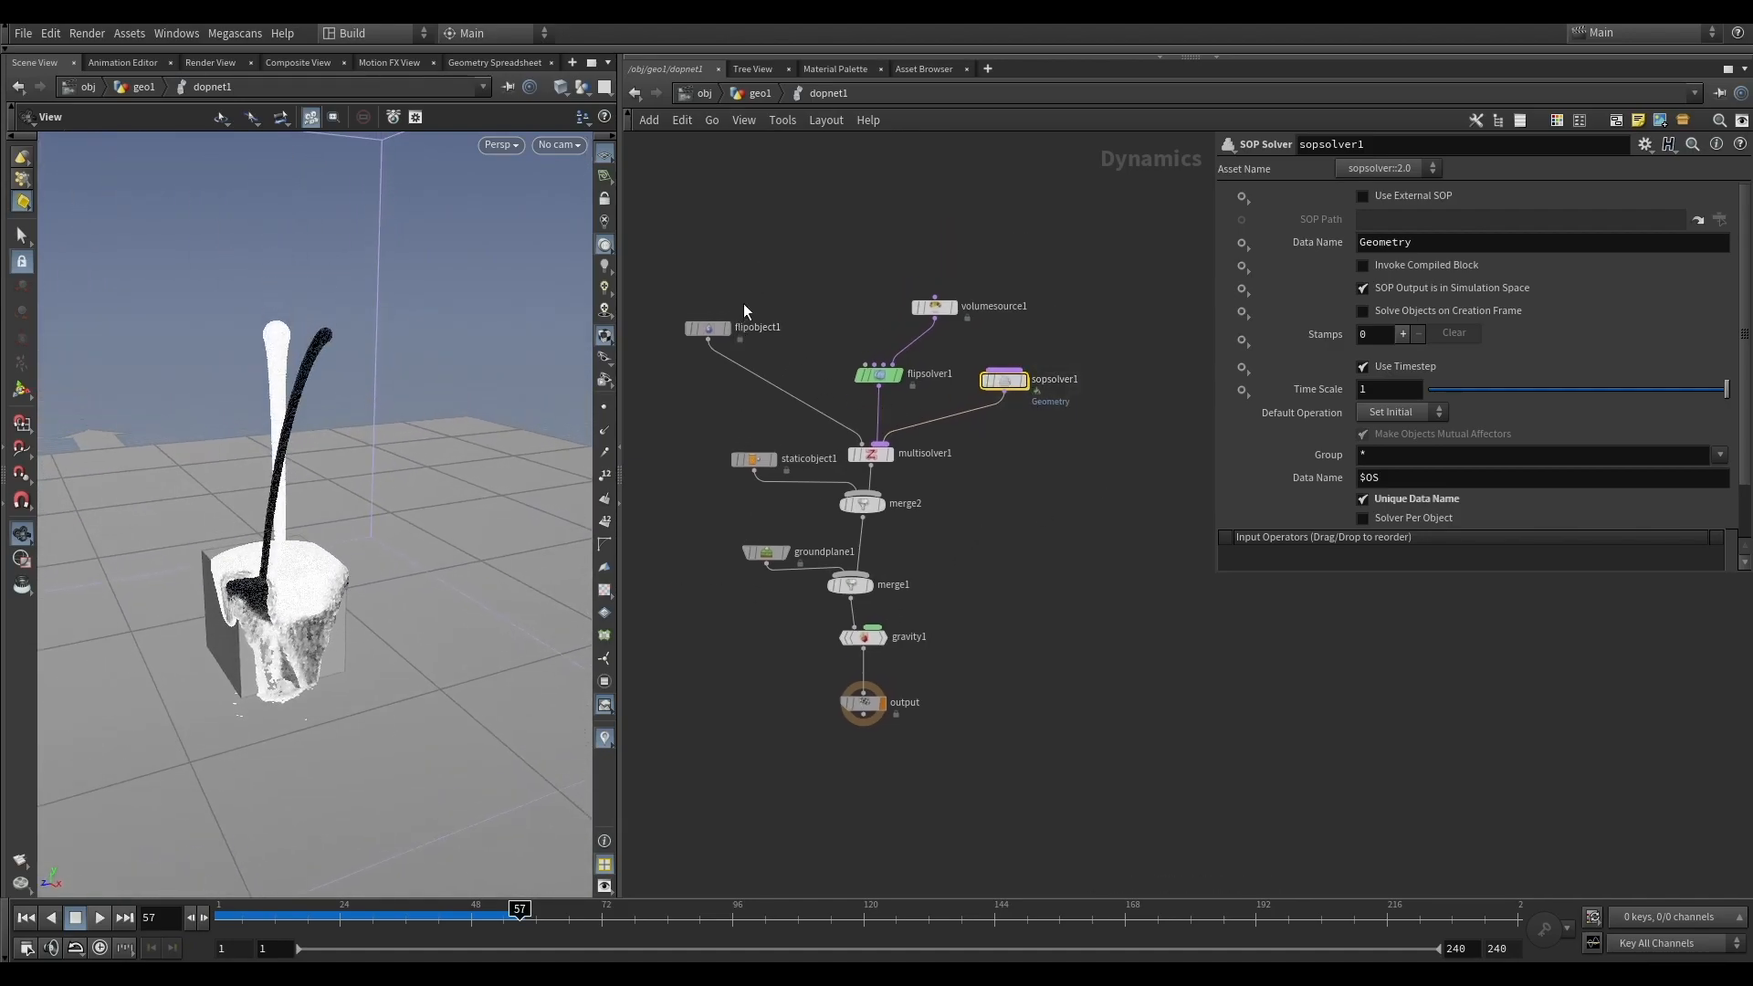
{"action": "key", "text": "u"}
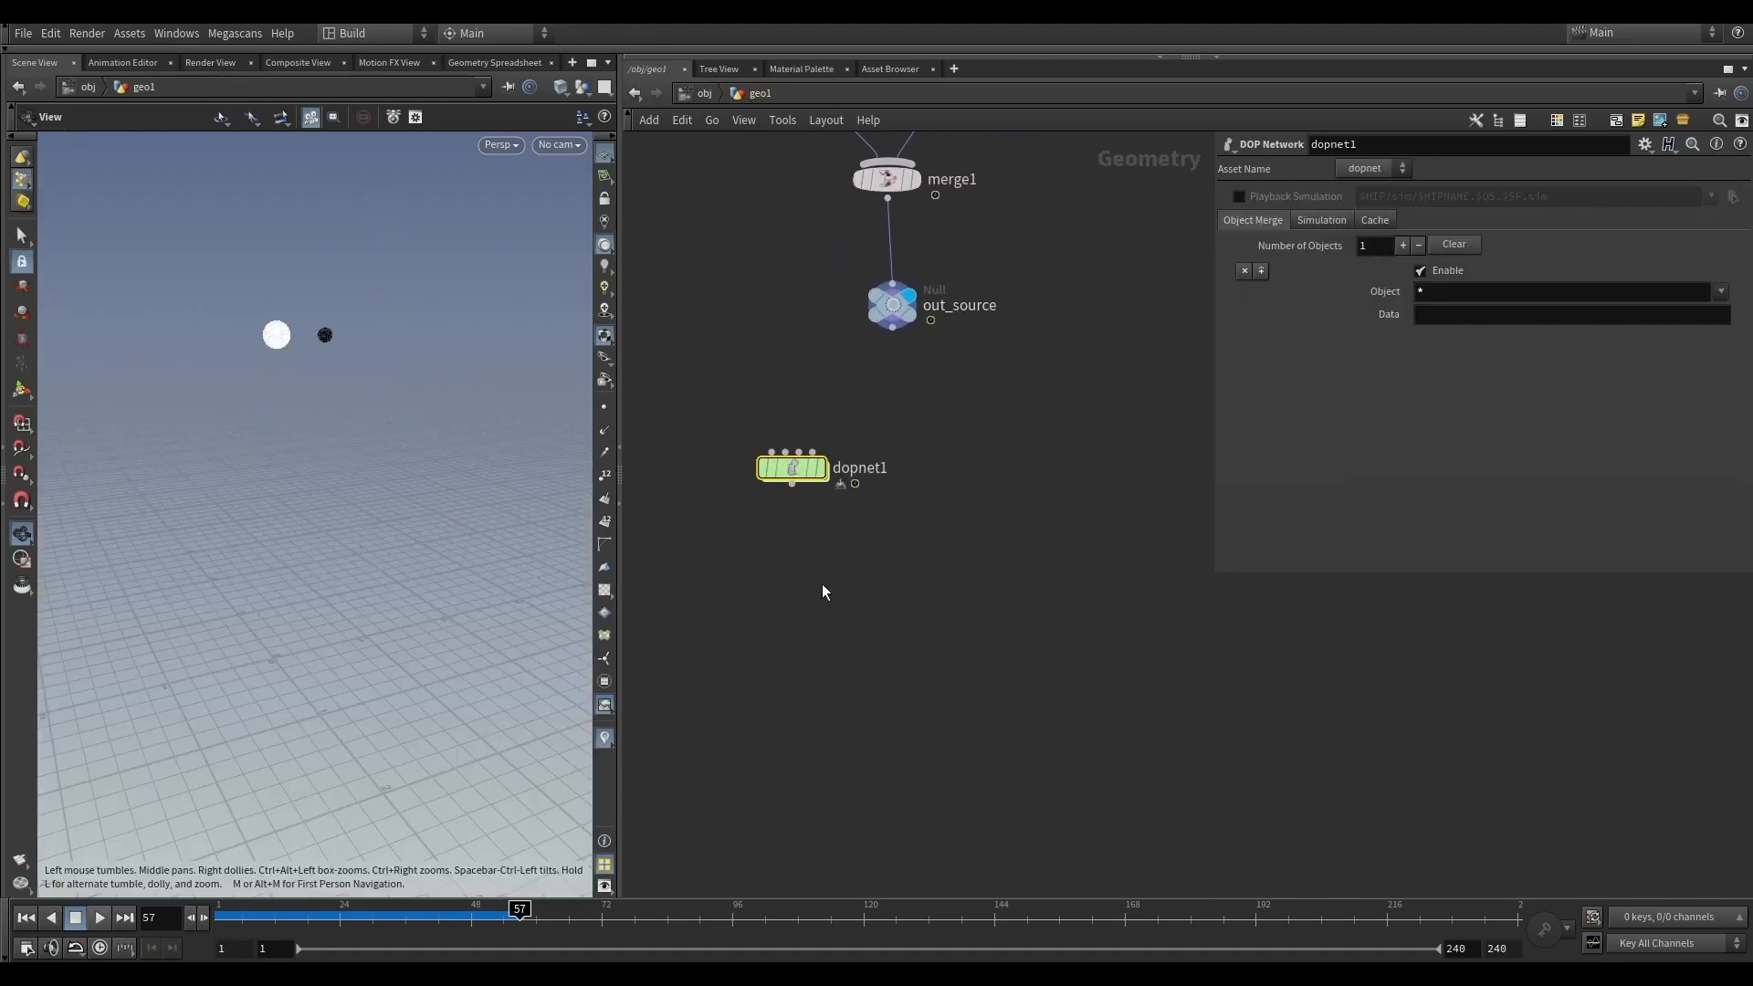
Step: Add a DOP Import Fields node below dopnet1 and set its DOP Network to ../dopnet1
{"action": "key", "text": "Tab"}
{"action": "type", "text": "dop"}
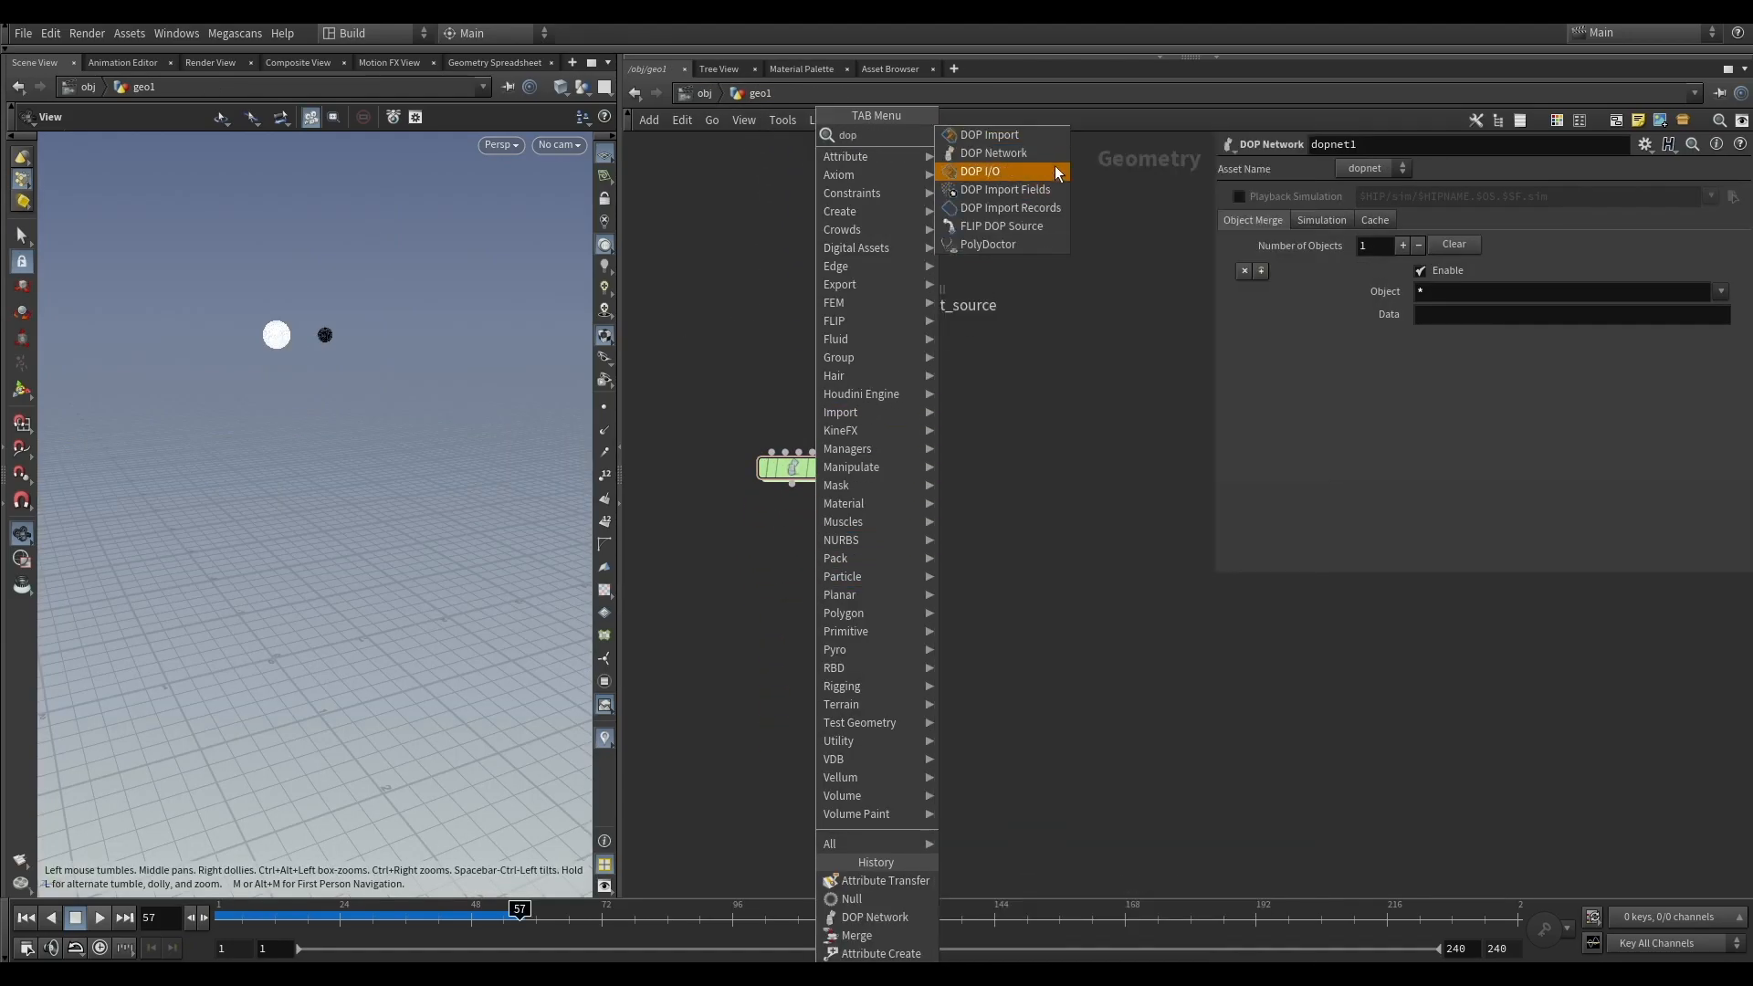
{"action": "left_click", "coordinate": [1039, 194]}
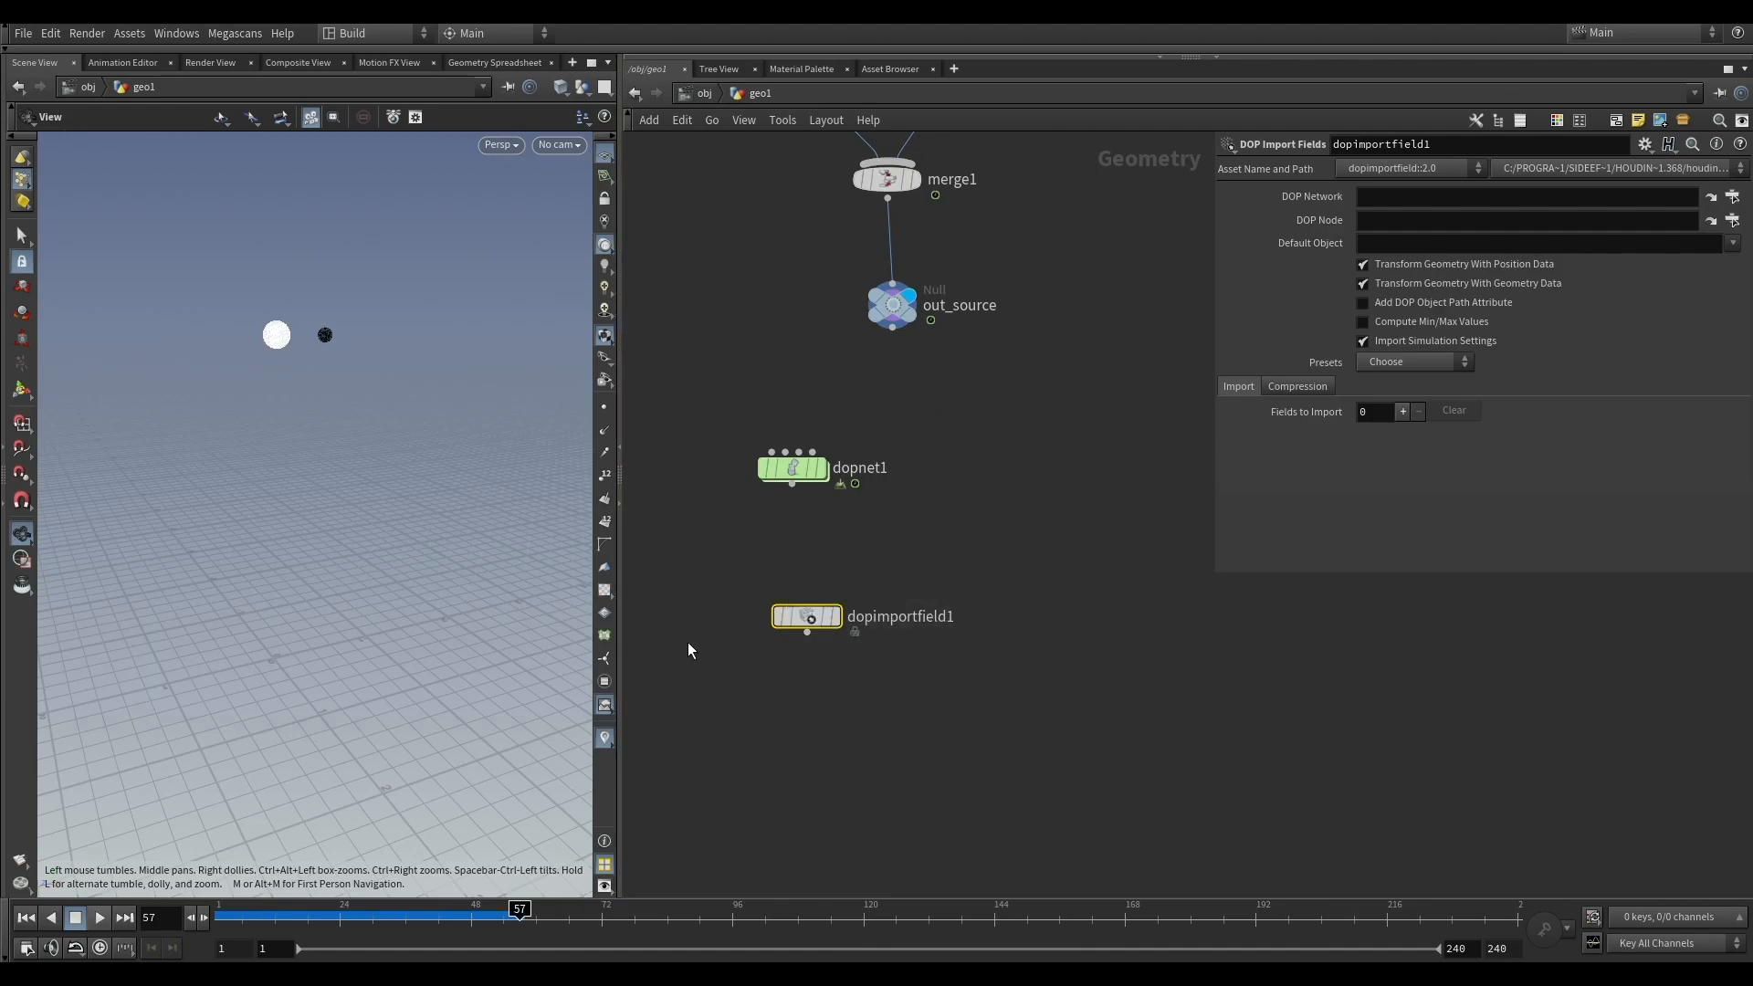
{"action": "left_click_drag", "start_coordinate": [796, 469], "coordinate": [1429, 194]}
Step: Copy the FLIP object's name from inside dopnet1 and set the import node's DOP Node to flipobject1
{"action": "double_click", "coordinate": [806, 471]}
{"action": "double_click", "coordinate": [761, 328]}
{"action": "key", "text": "ctrl+c"}
{"action": "left_click", "coordinate": [754, 93]}
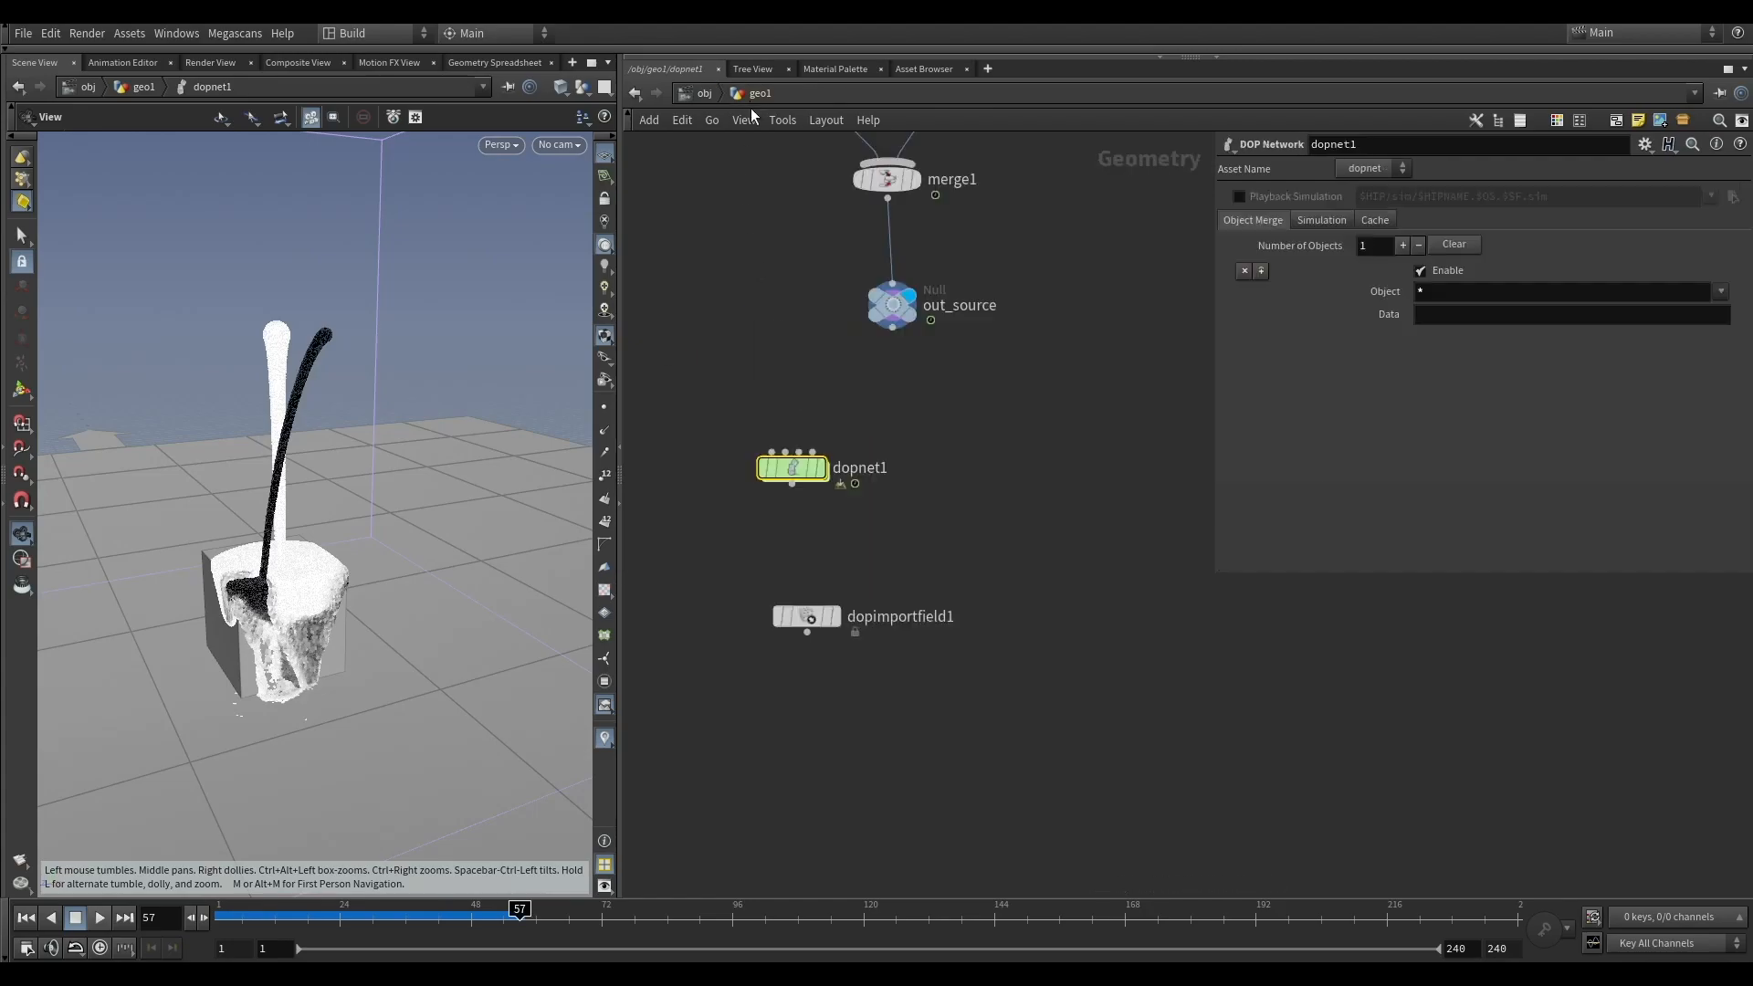
{"action": "left_click", "coordinate": [1498, 220]}
{"action": "key", "text": "ctrl+v"}
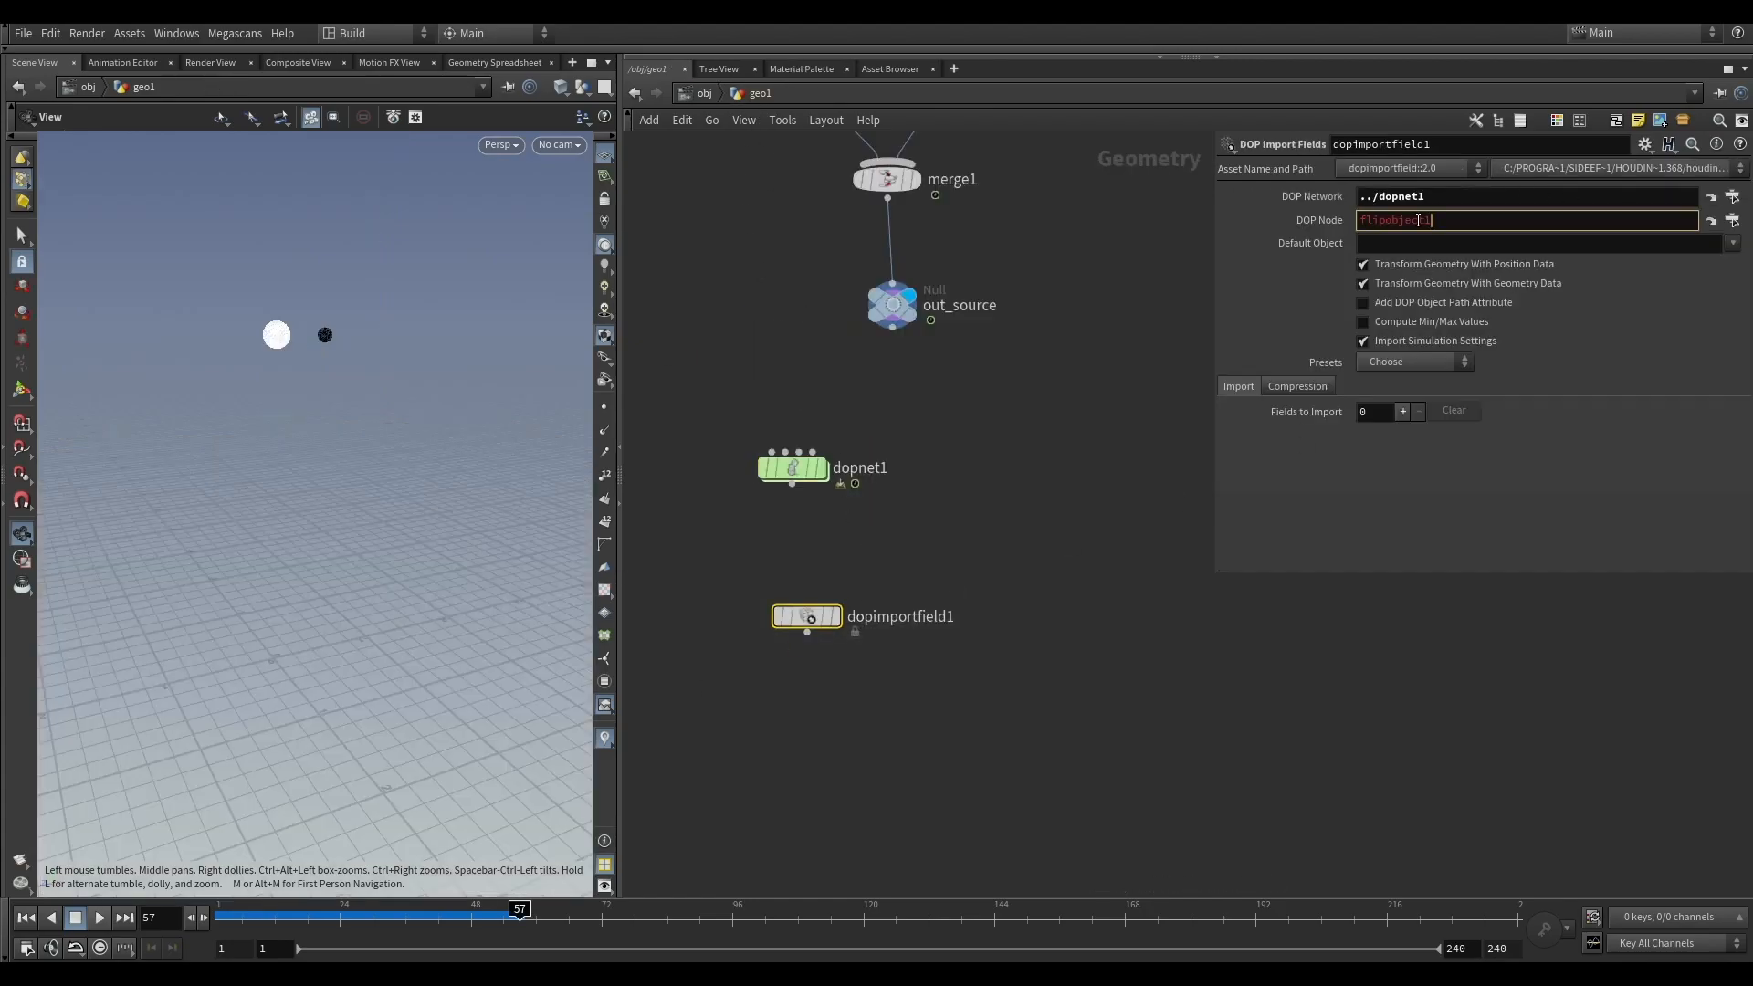
{"action": "key", "text": "Return"}
Step: Add one field to import on dopimportfield1, display the node, and choose flipobject1 as the field's object
{"action": "left_click", "coordinate": [1430, 368]}
{"action": "left_click", "coordinate": [1551, 382]}
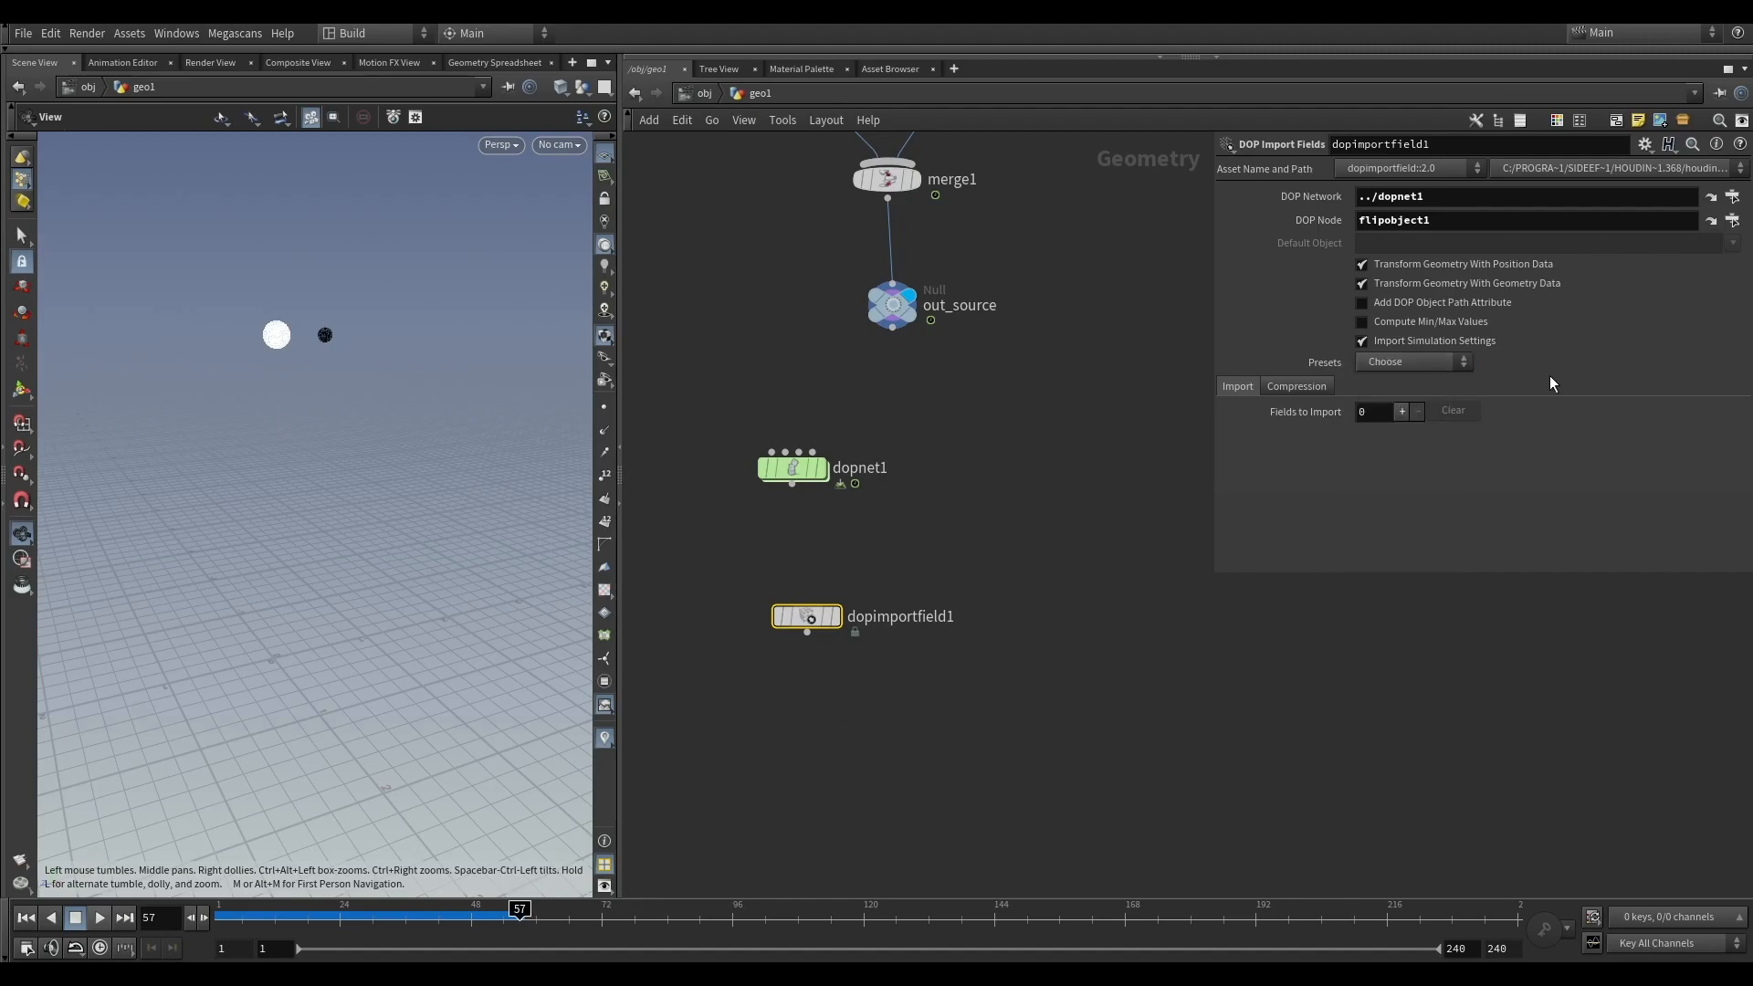
{"action": "left_click", "coordinate": [1406, 413]}
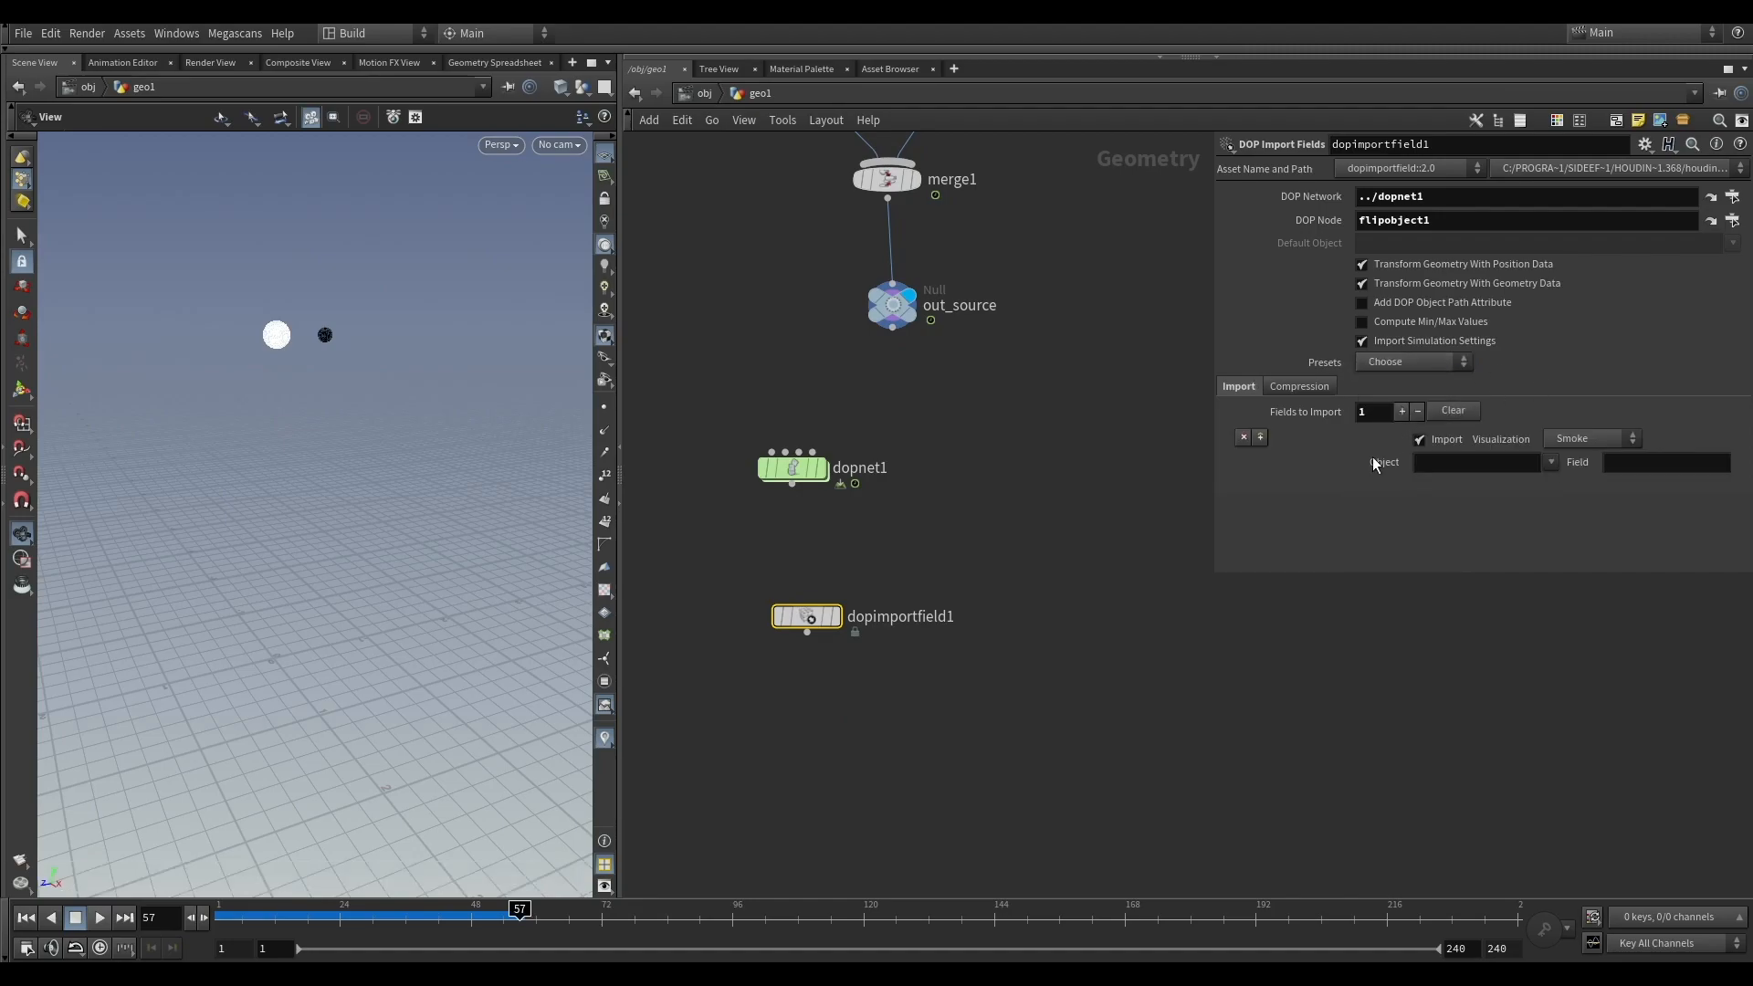
{"action": "mouse_move", "coordinate": [805, 621]}
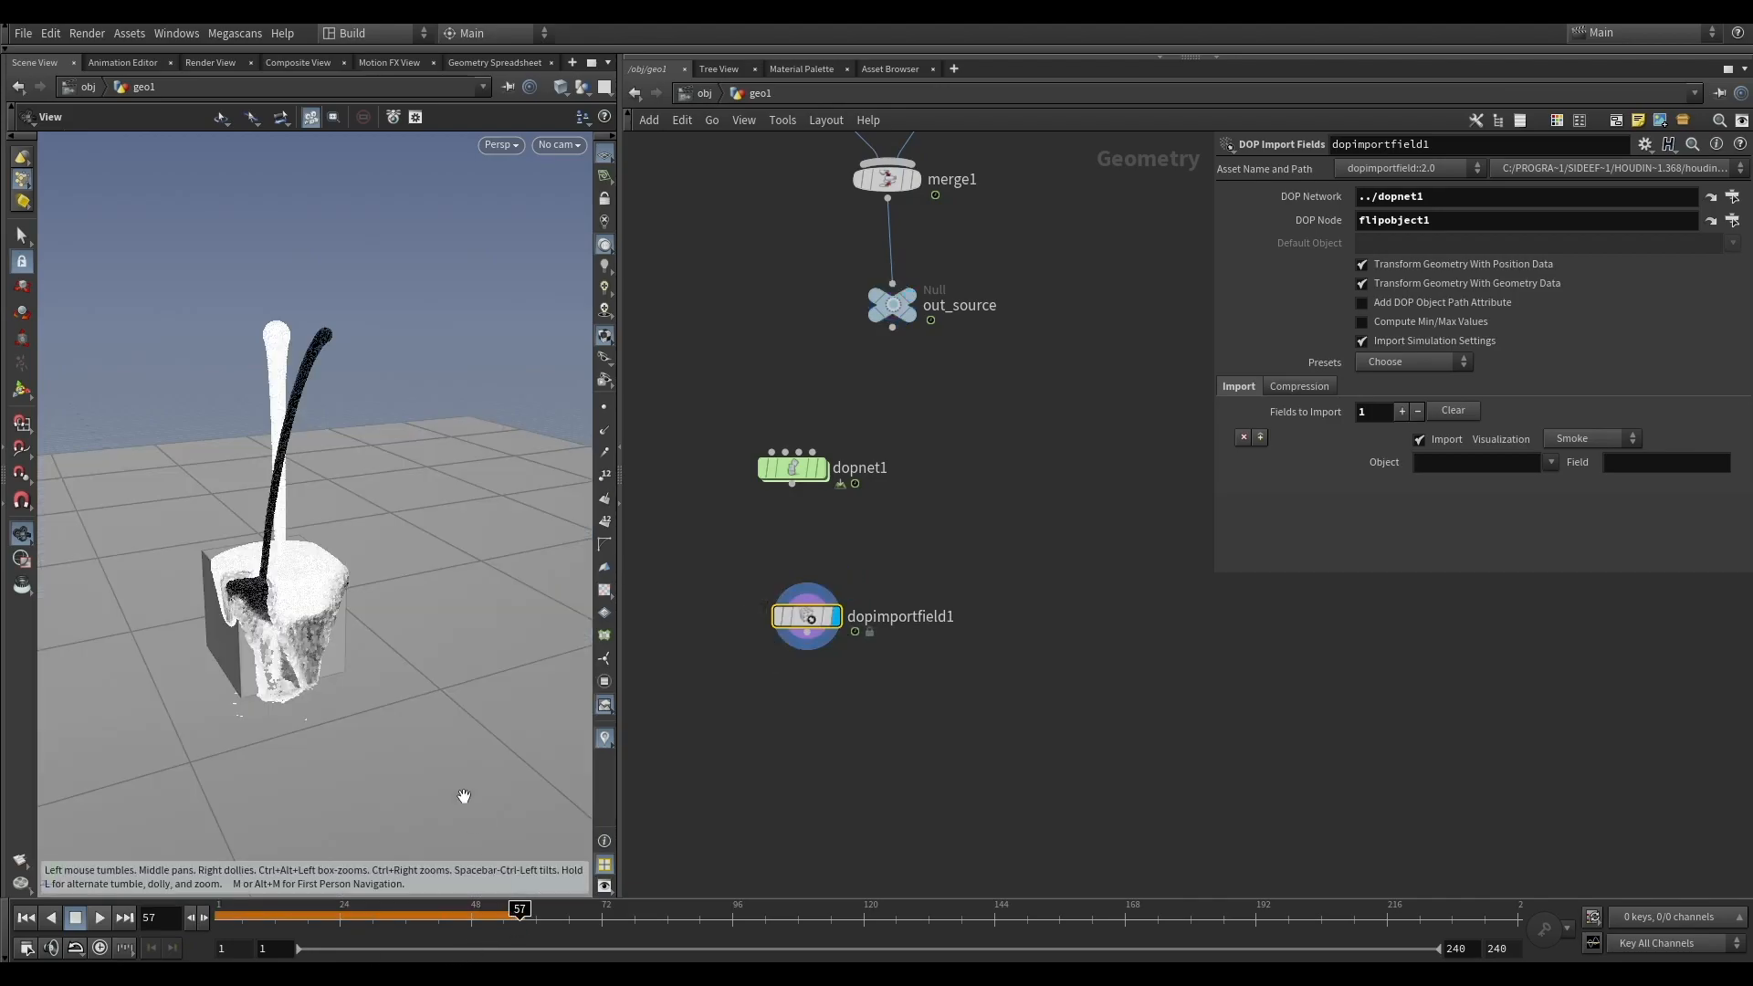
{"action": "right_click_drag", "start_coordinate": [219, 621], "coordinate": [278, 625]}
{"action": "left_click_drag", "start_coordinate": [278, 625], "coordinate": [246, 660]}
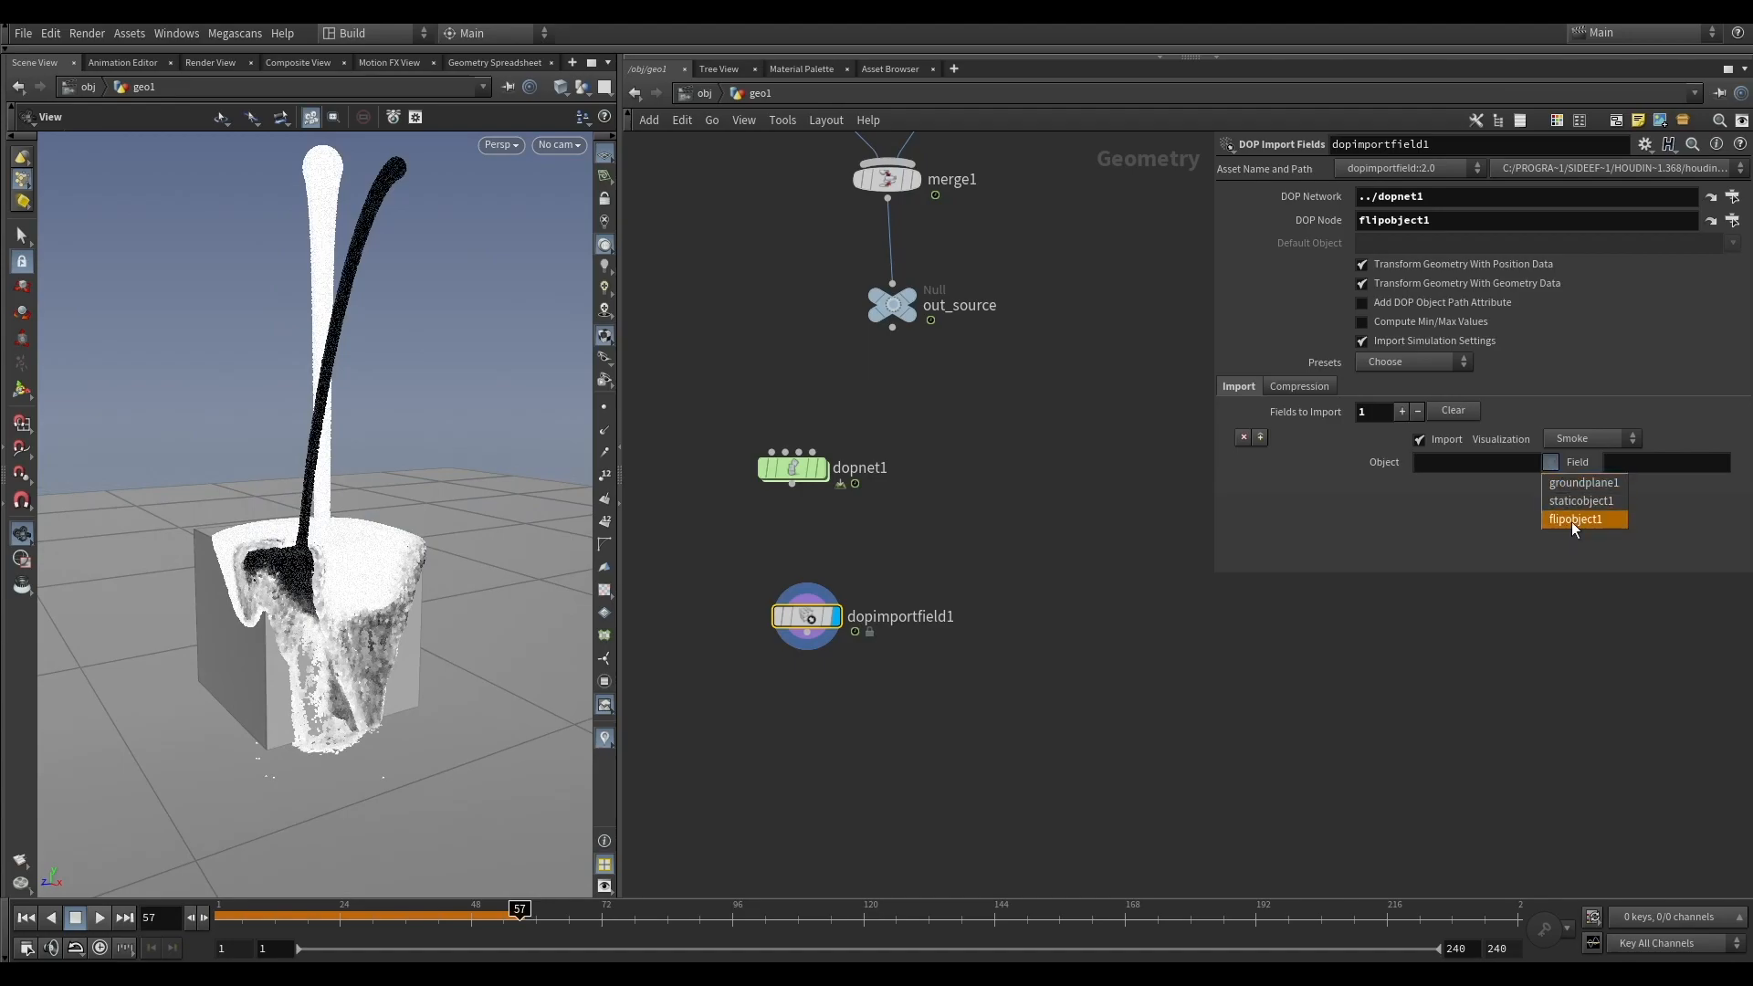
{"action": "left_click", "coordinate": [1581, 521]}
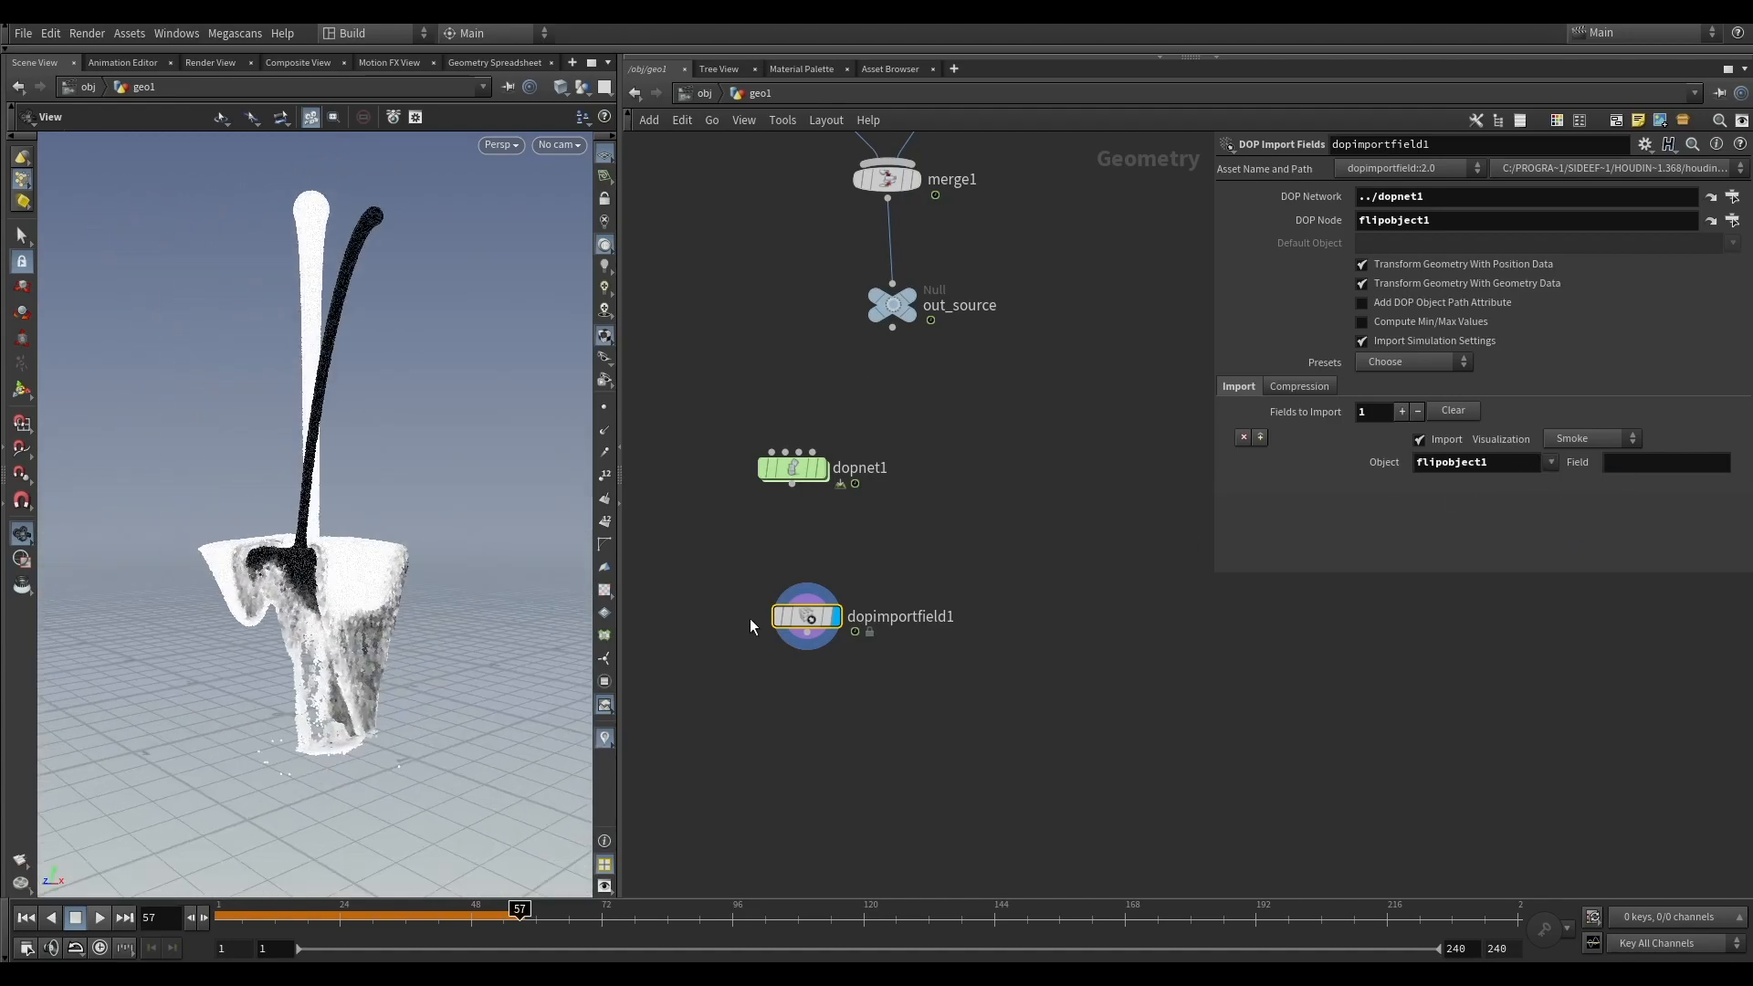
{"action": "key", "text": "Tab"}
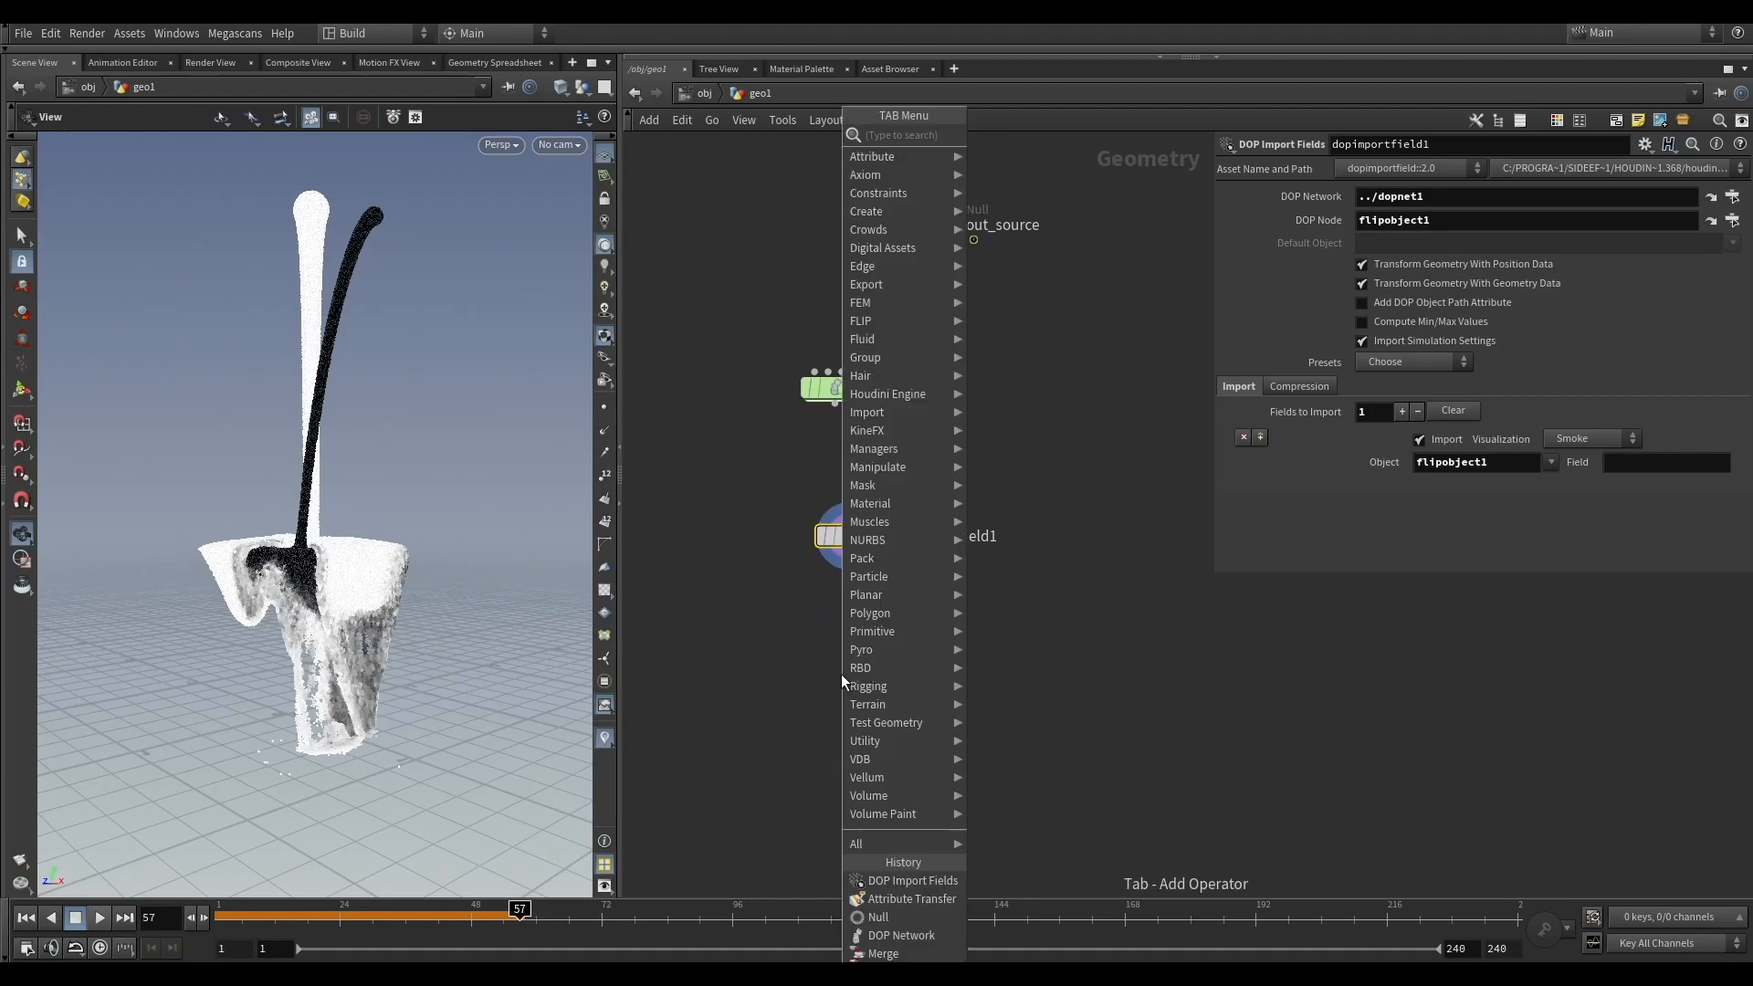
{"action": "mouse_move", "coordinate": [848, 668]}
{"action": "type", "text": "pa"}
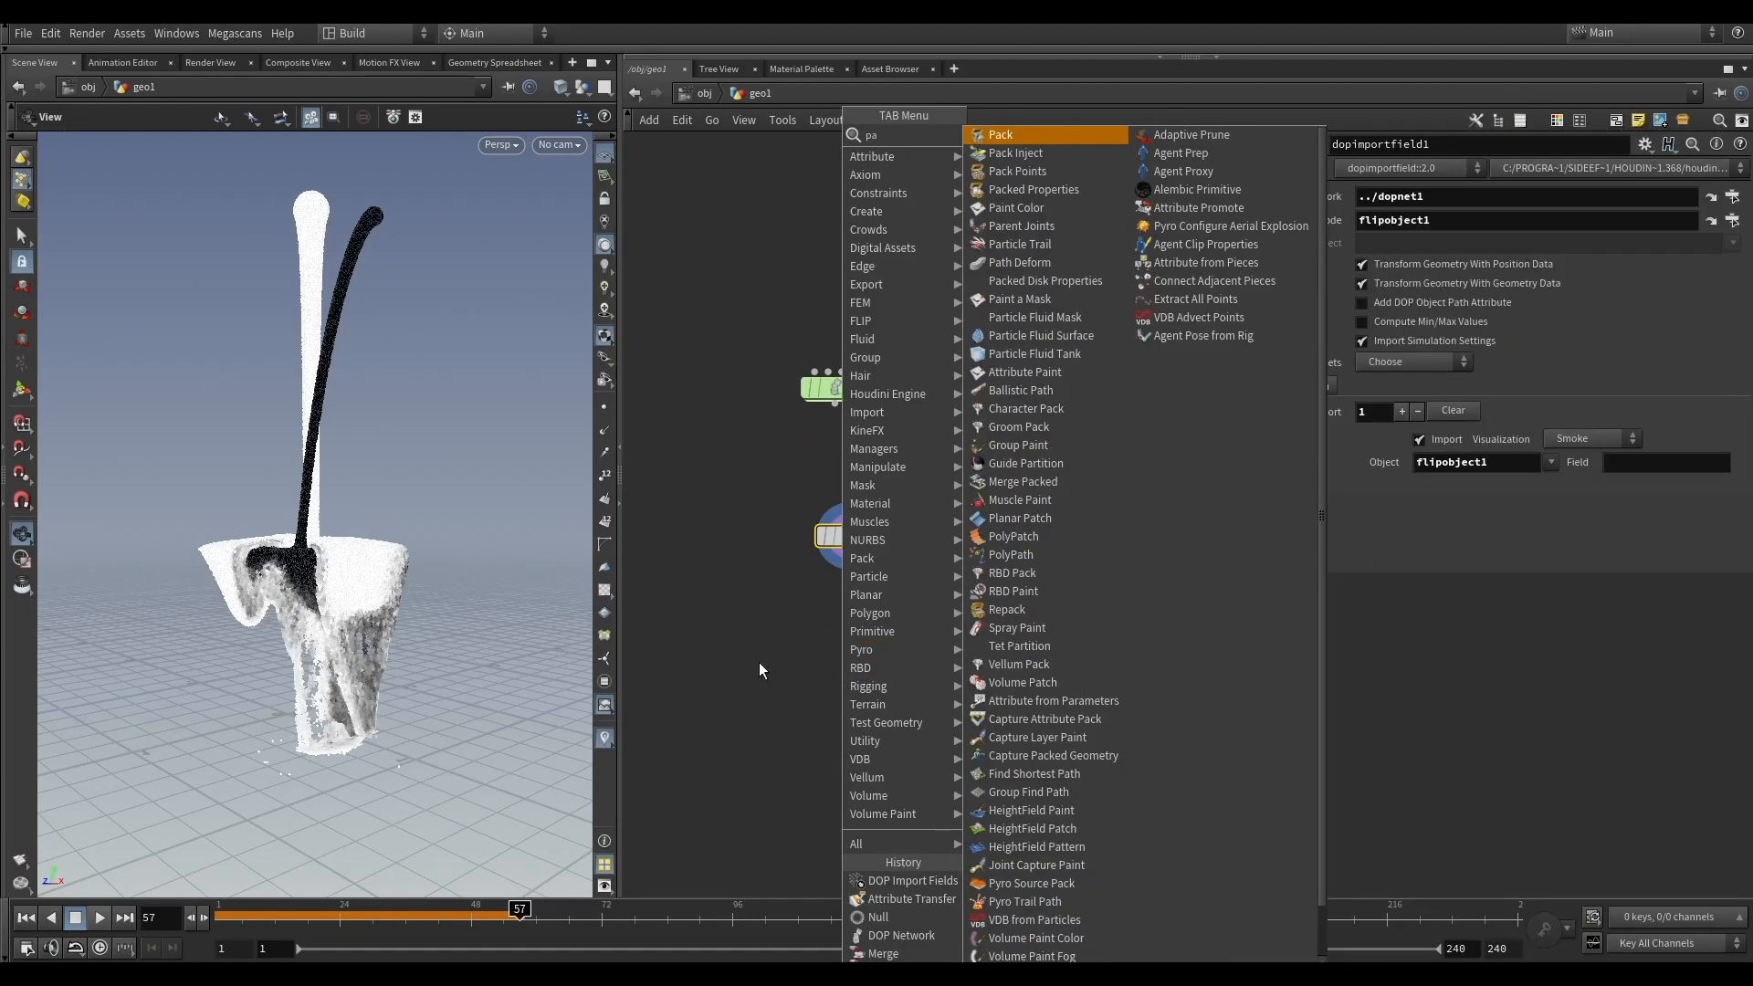
{"action": "left_click", "coordinate": [771, 661]}
Step: Add a Particle Fluid Surface node fed by dopimportfield1 and display it
{"action": "key", "text": "Tab"}
{"action": "type", "text": "par"}
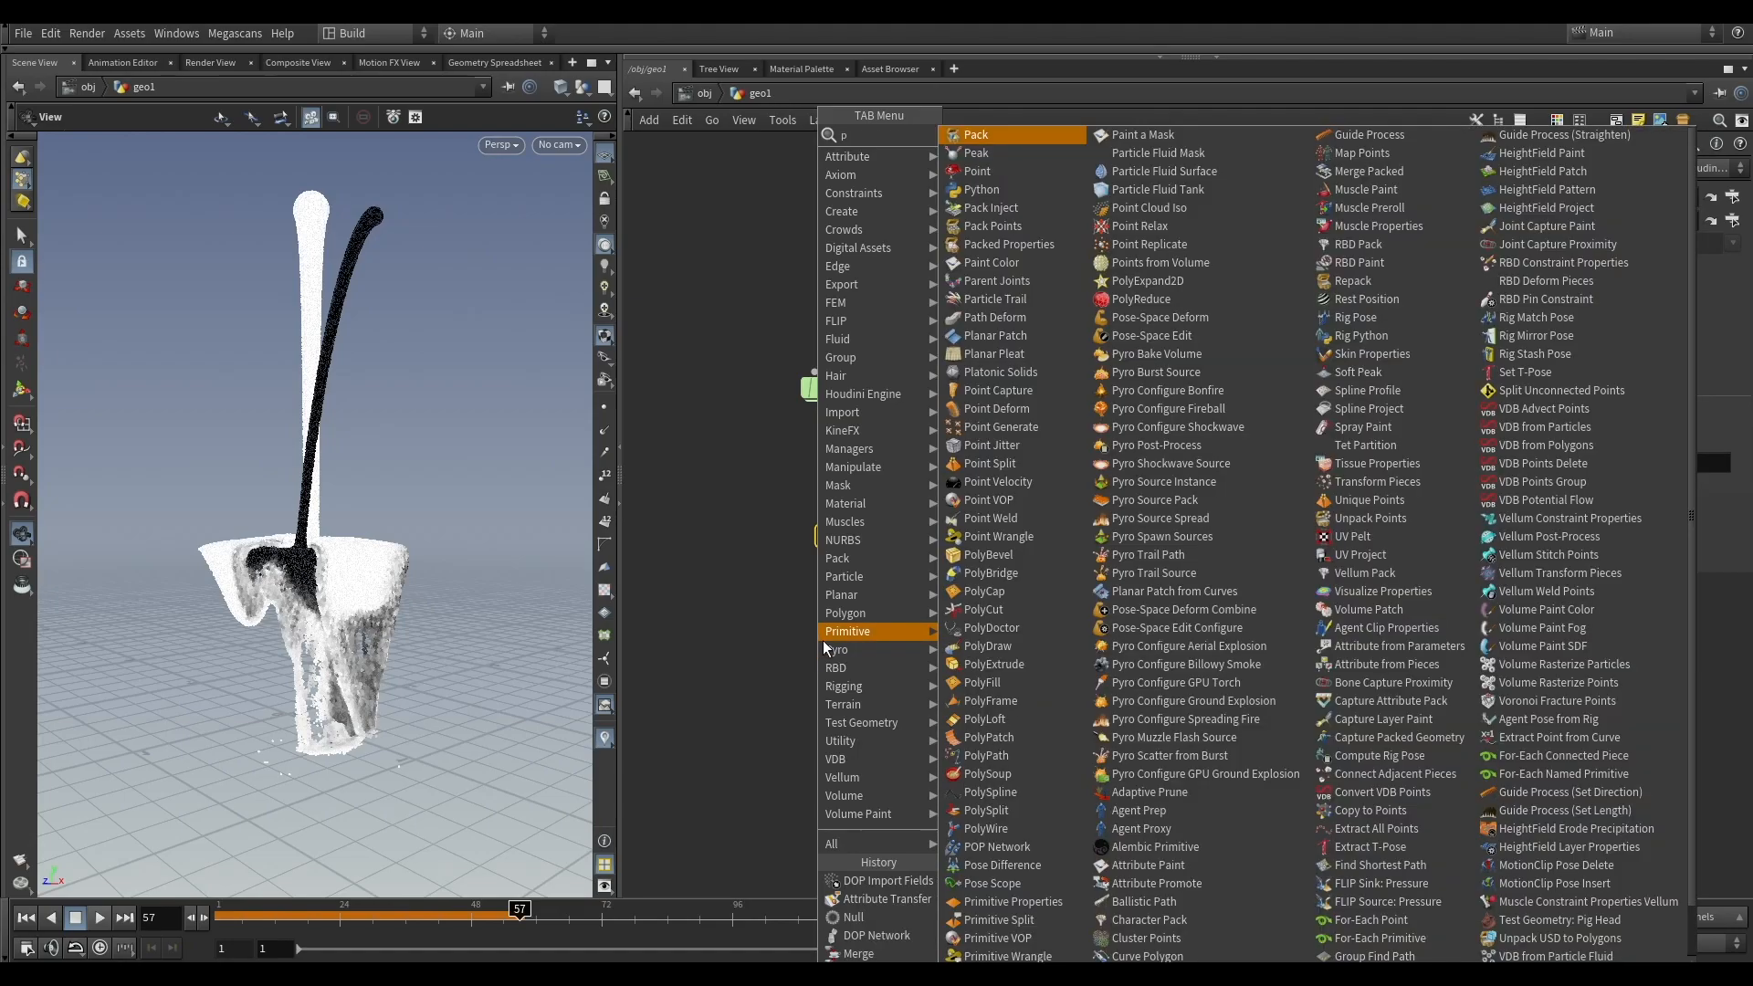
{"action": "left_click", "coordinate": [1013, 189]}
{"action": "left_click", "coordinate": [819, 701]}
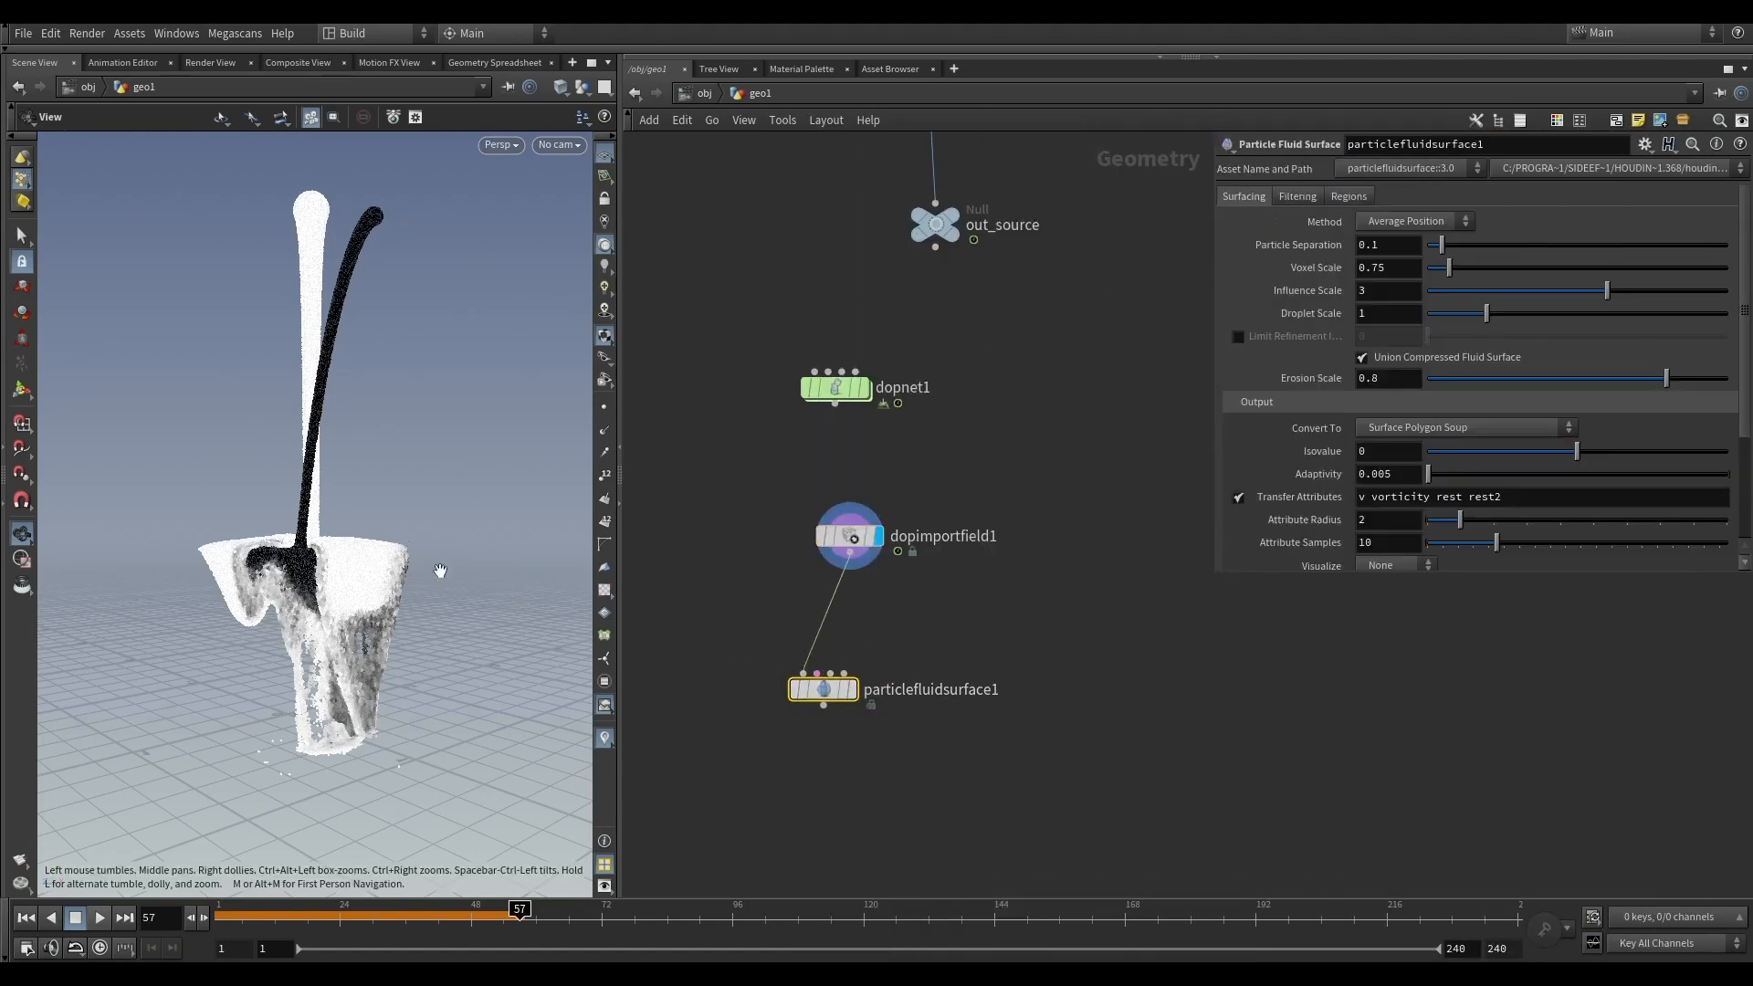
{"action": "left_click", "coordinate": [852, 689]}
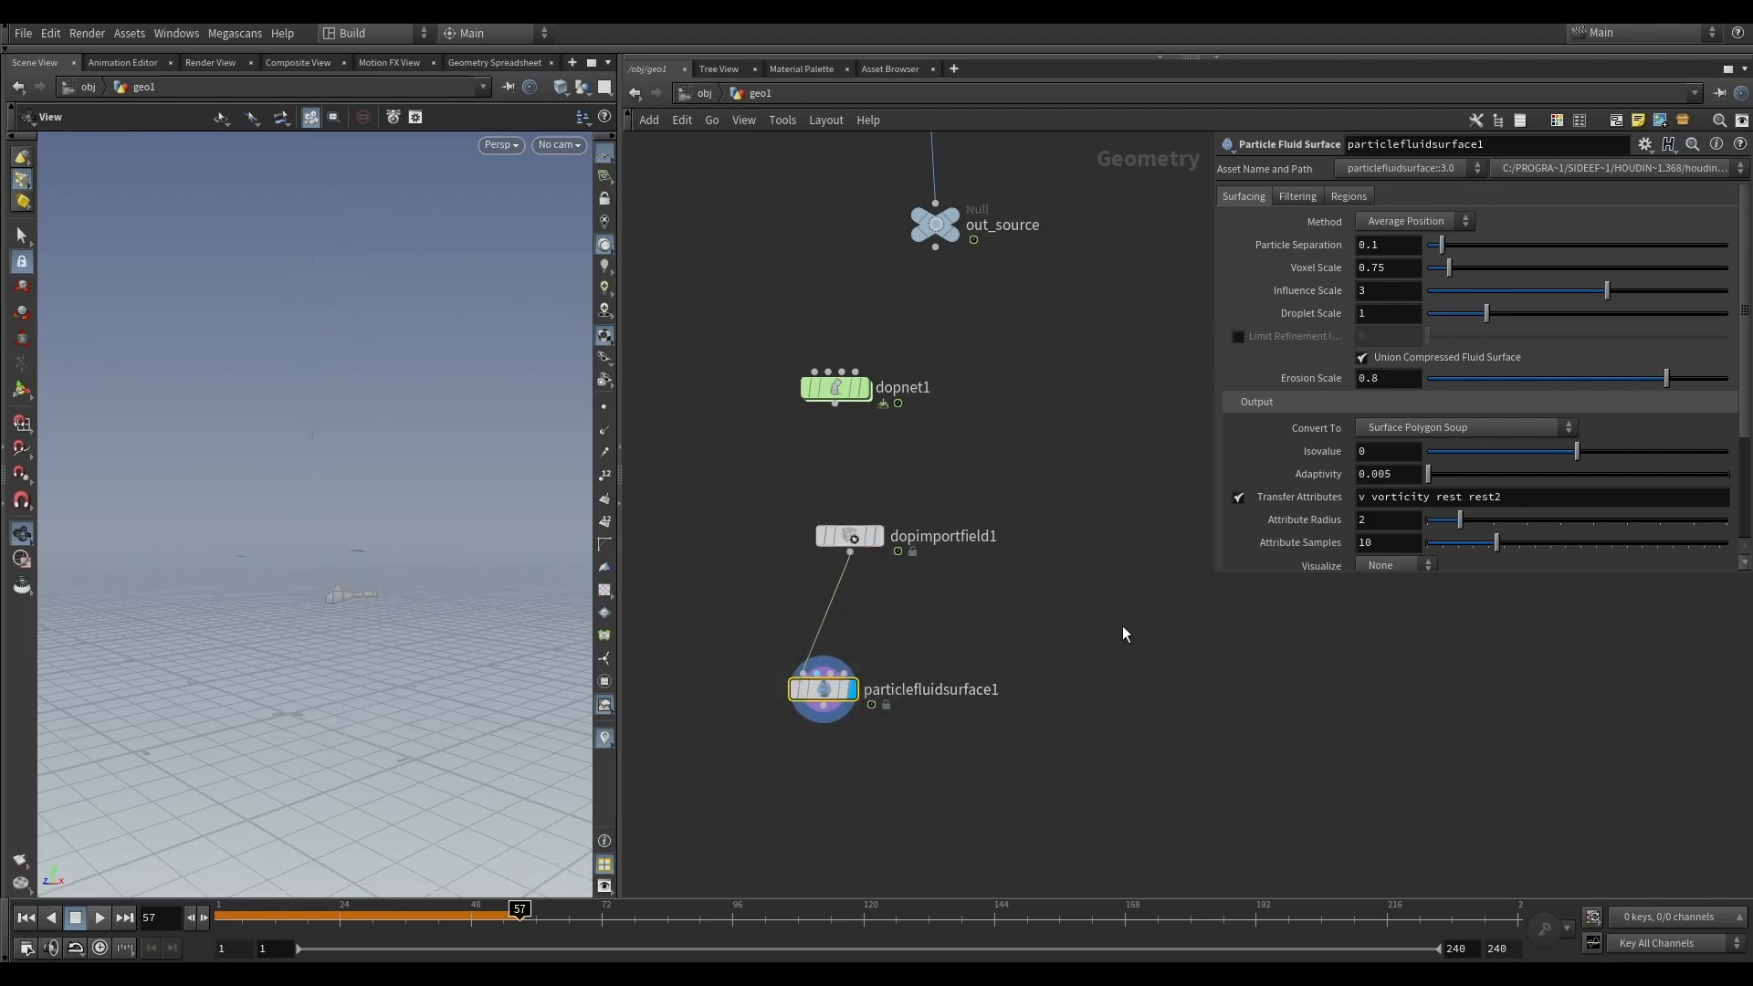
Step: Set the Particle Fluid Surface's Particle Separation to 0.008 and review its filtering settings
{"action": "left_click", "coordinate": [1367, 245]}
{"action": "key", "text": "Return"}
{"action": "left_click_drag", "start_coordinate": [387, 539], "coordinate": [347, 540], "text": "alt"}
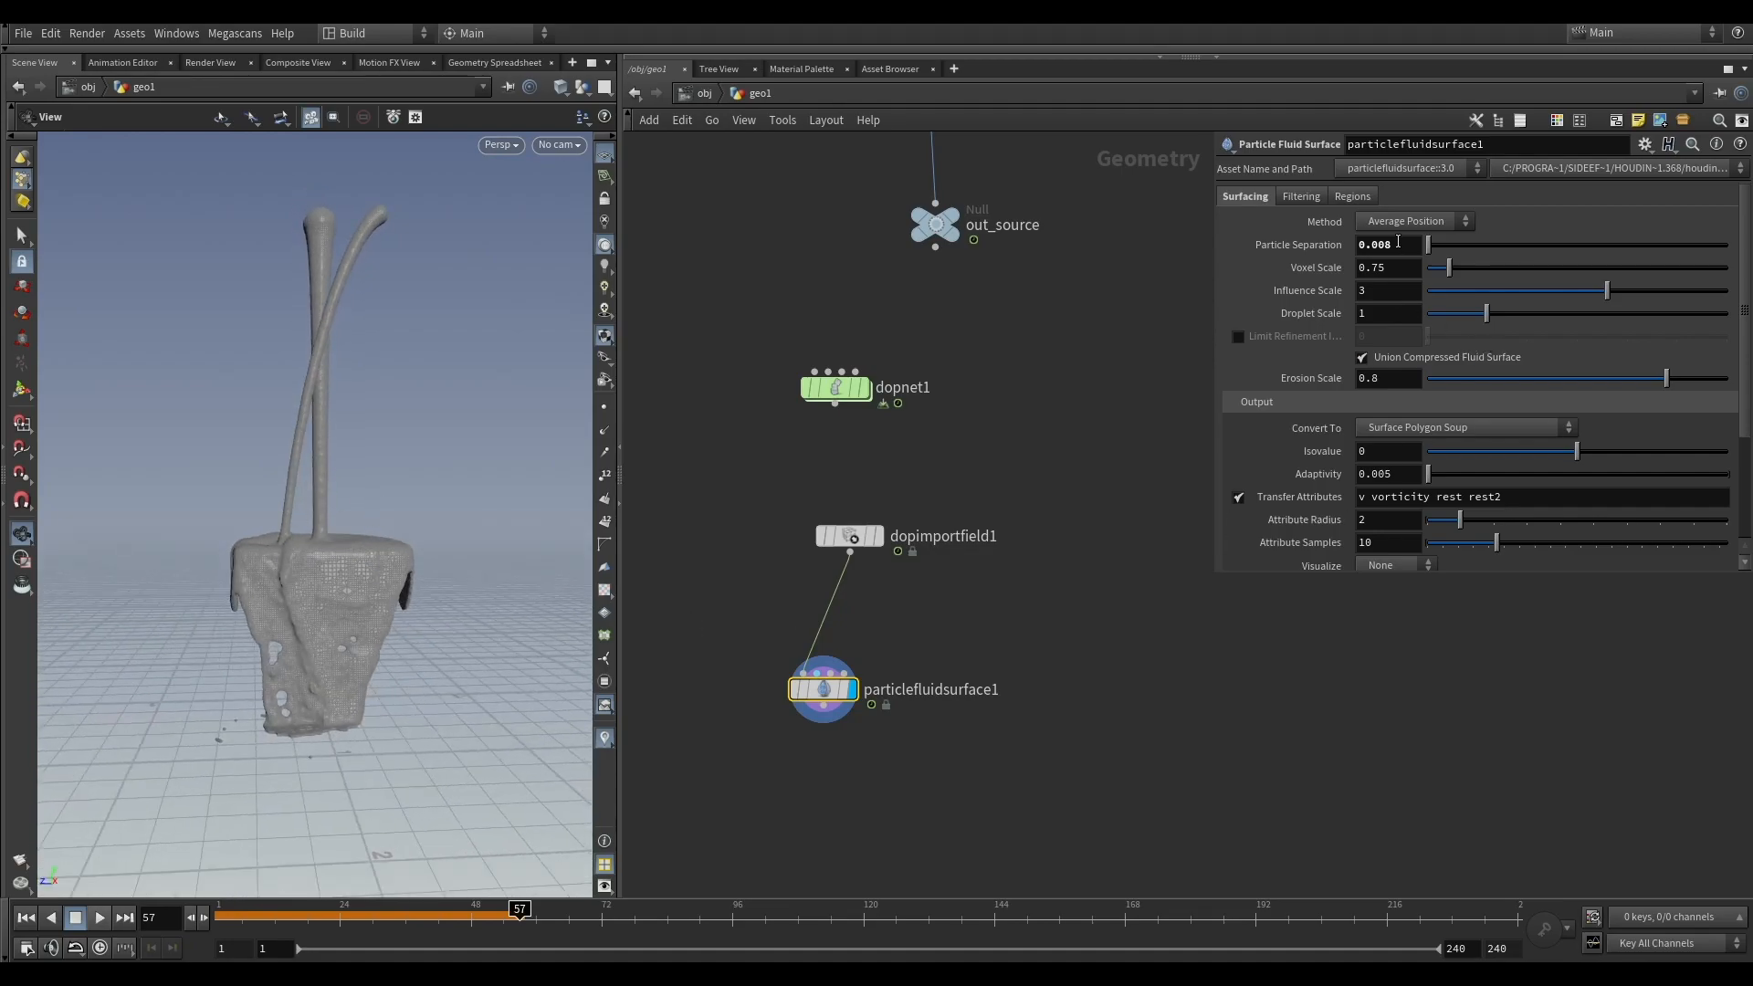
{"action": "left_click", "coordinate": [1302, 195]}
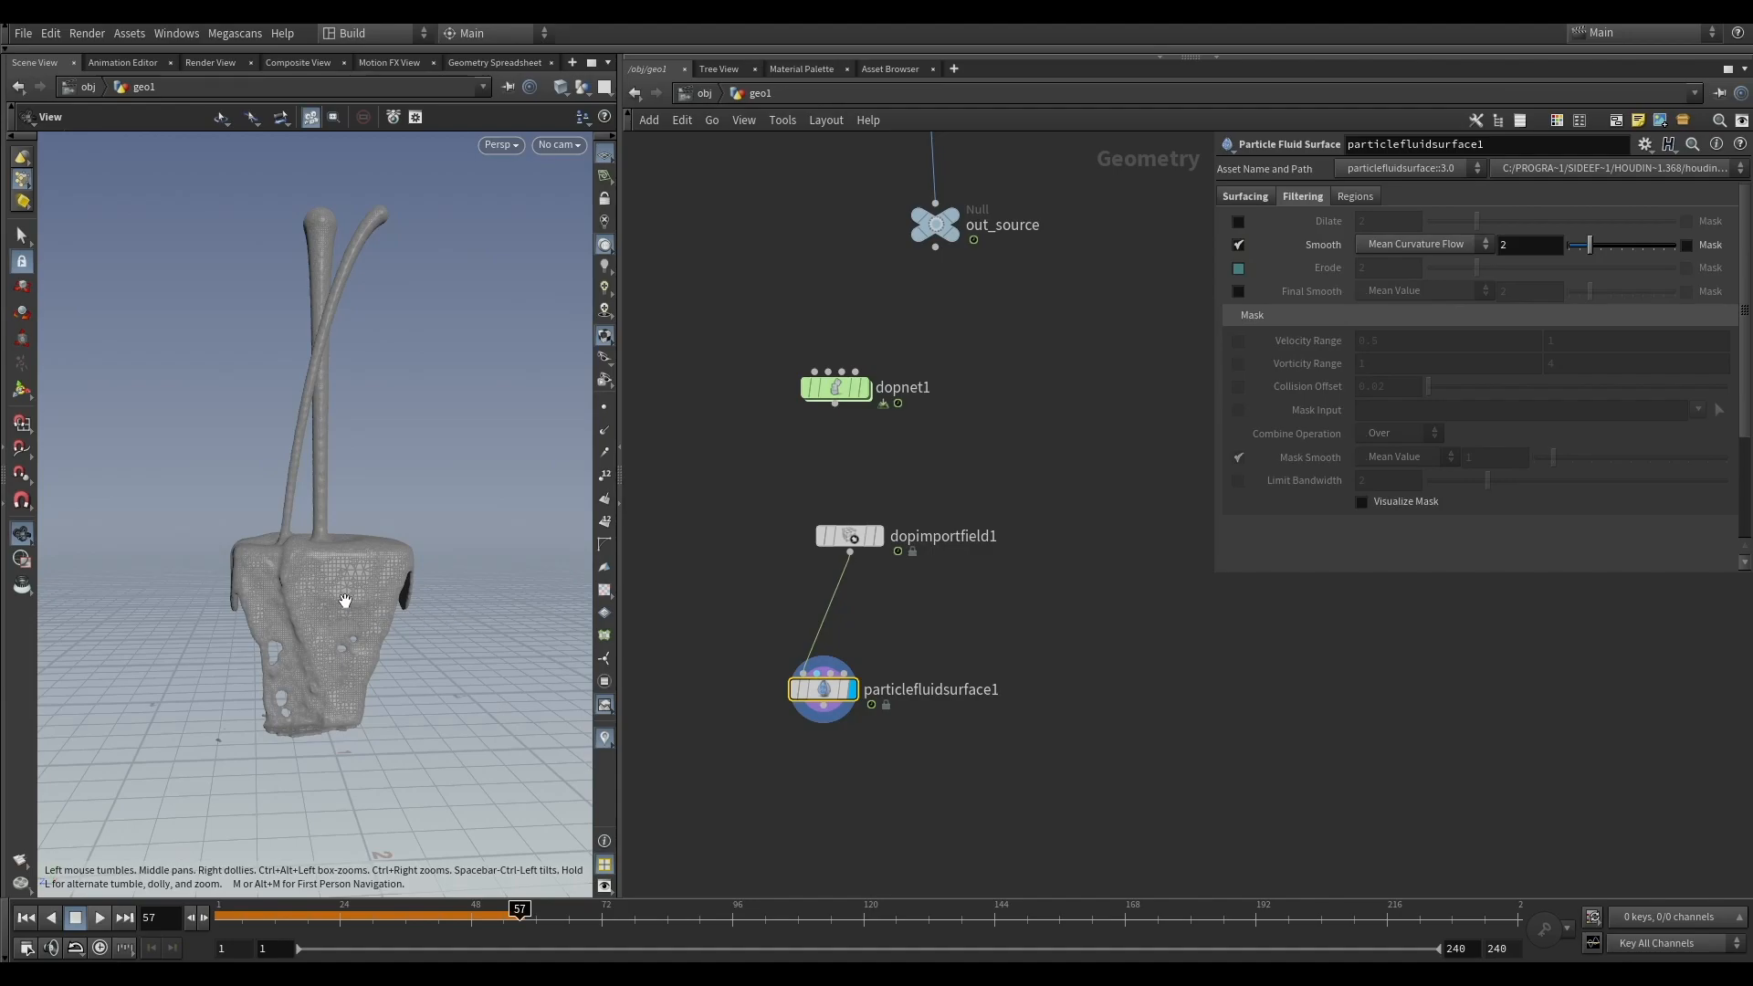
{"action": "left_click_drag", "start_coordinate": [344, 599], "coordinate": [360, 599], "text": "alt"}
Step: Add an Attribute Transfer node below particlefluidsurface1
{"action": "middle_click_drag", "start_coordinate": [946, 674], "coordinate": [918, 541]}
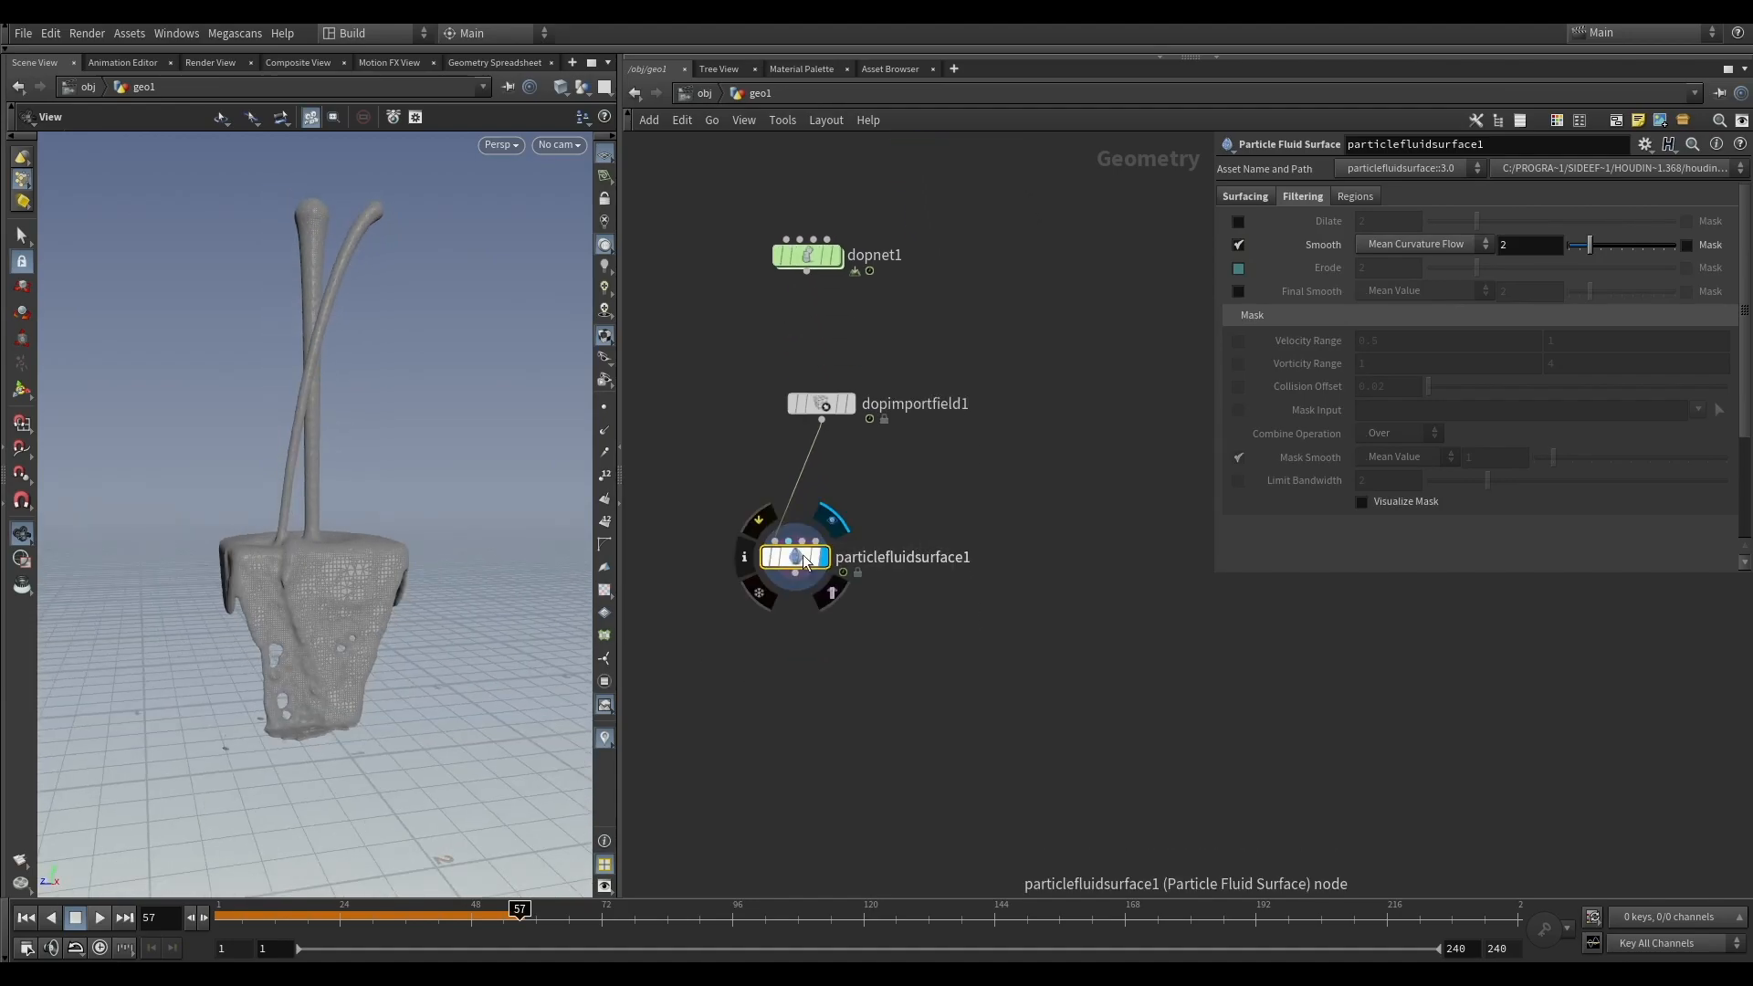
{"action": "key", "text": "Tab"}
{"action": "type", "text": "atttr"}
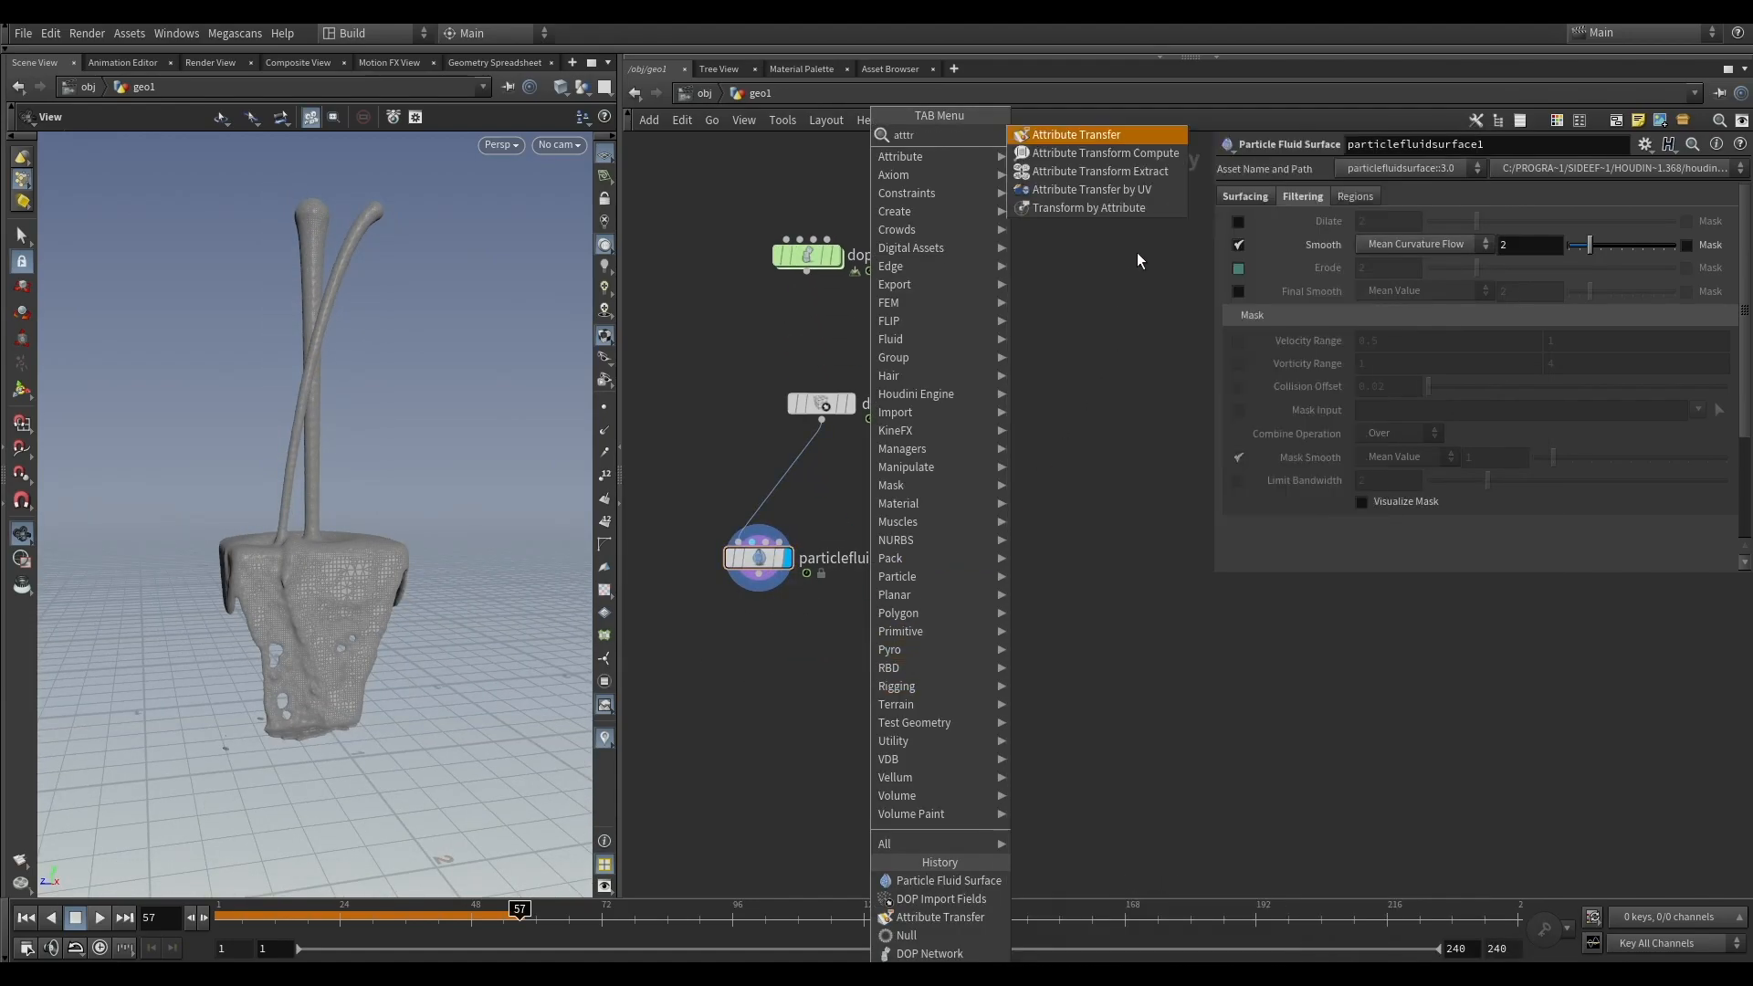
{"action": "left_click", "coordinate": [1070, 138]}
{"action": "left_click", "coordinate": [831, 737]}
Step: Feed the Attribute Transfer's first input from particlefluidsurface1 and its second from dopimportfield1, and display the result
{"action": "left_click", "coordinate": [849, 404]}
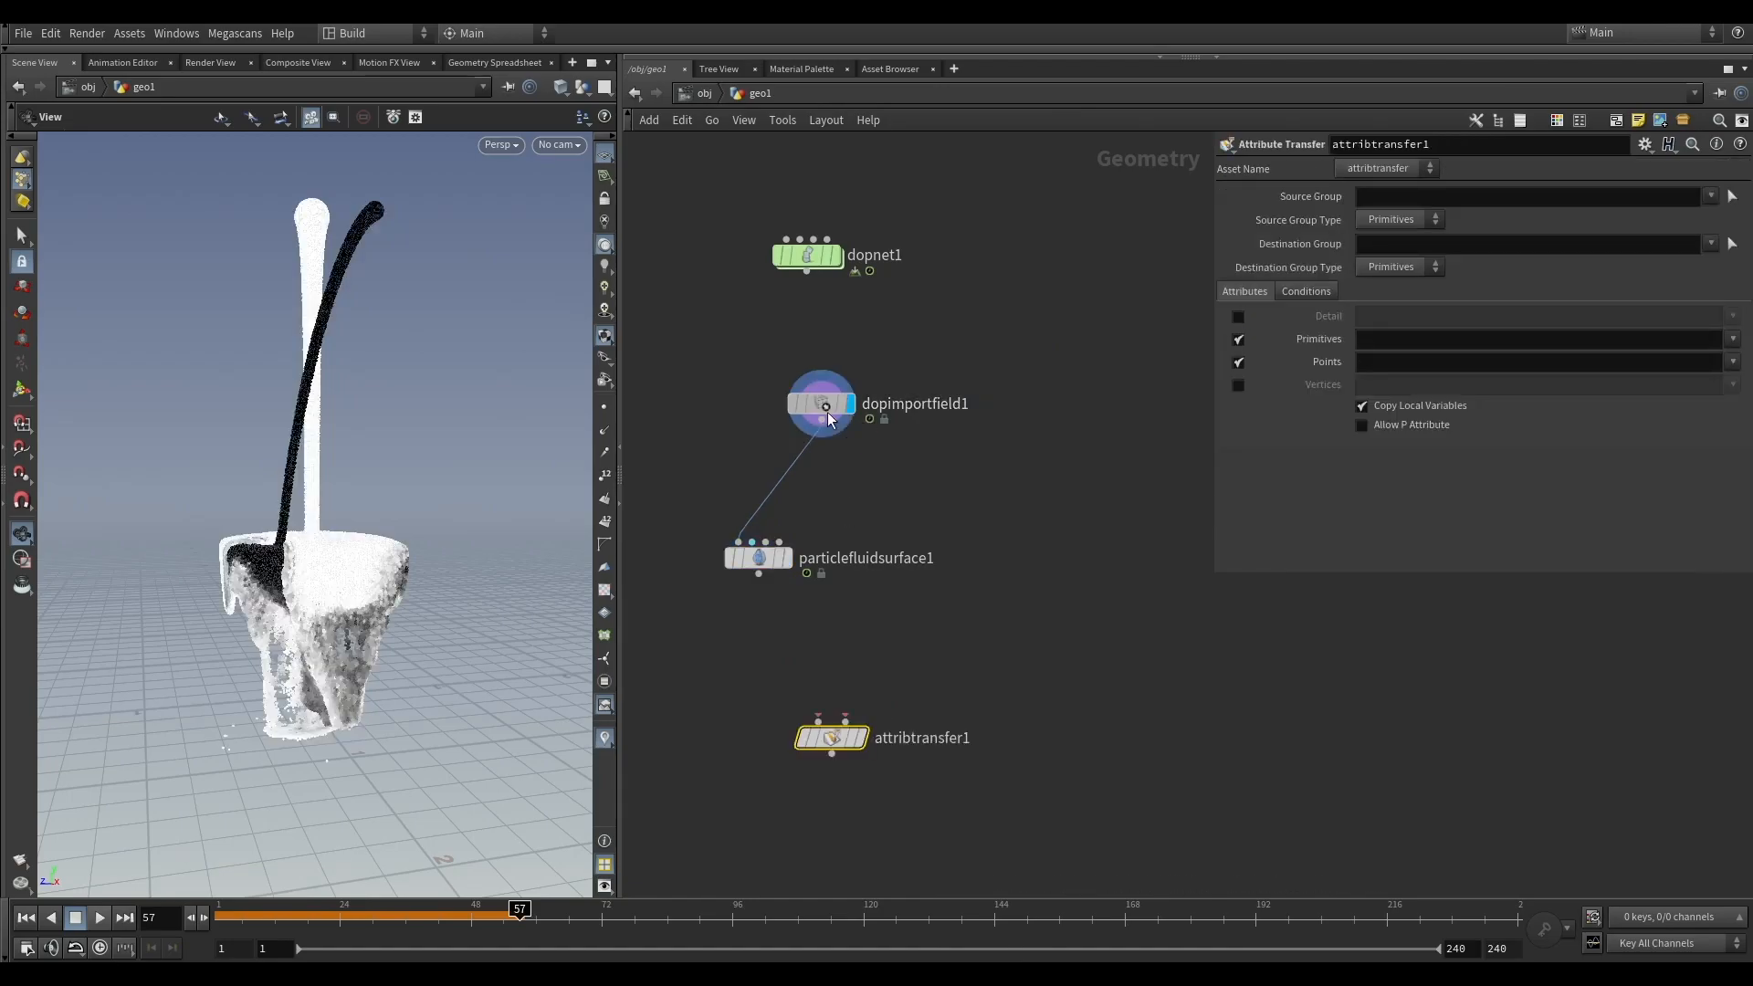
{"action": "left_click", "coordinate": [818, 404]}
{"action": "left_click", "coordinate": [789, 558]}
{"action": "left_click", "coordinate": [758, 558]}
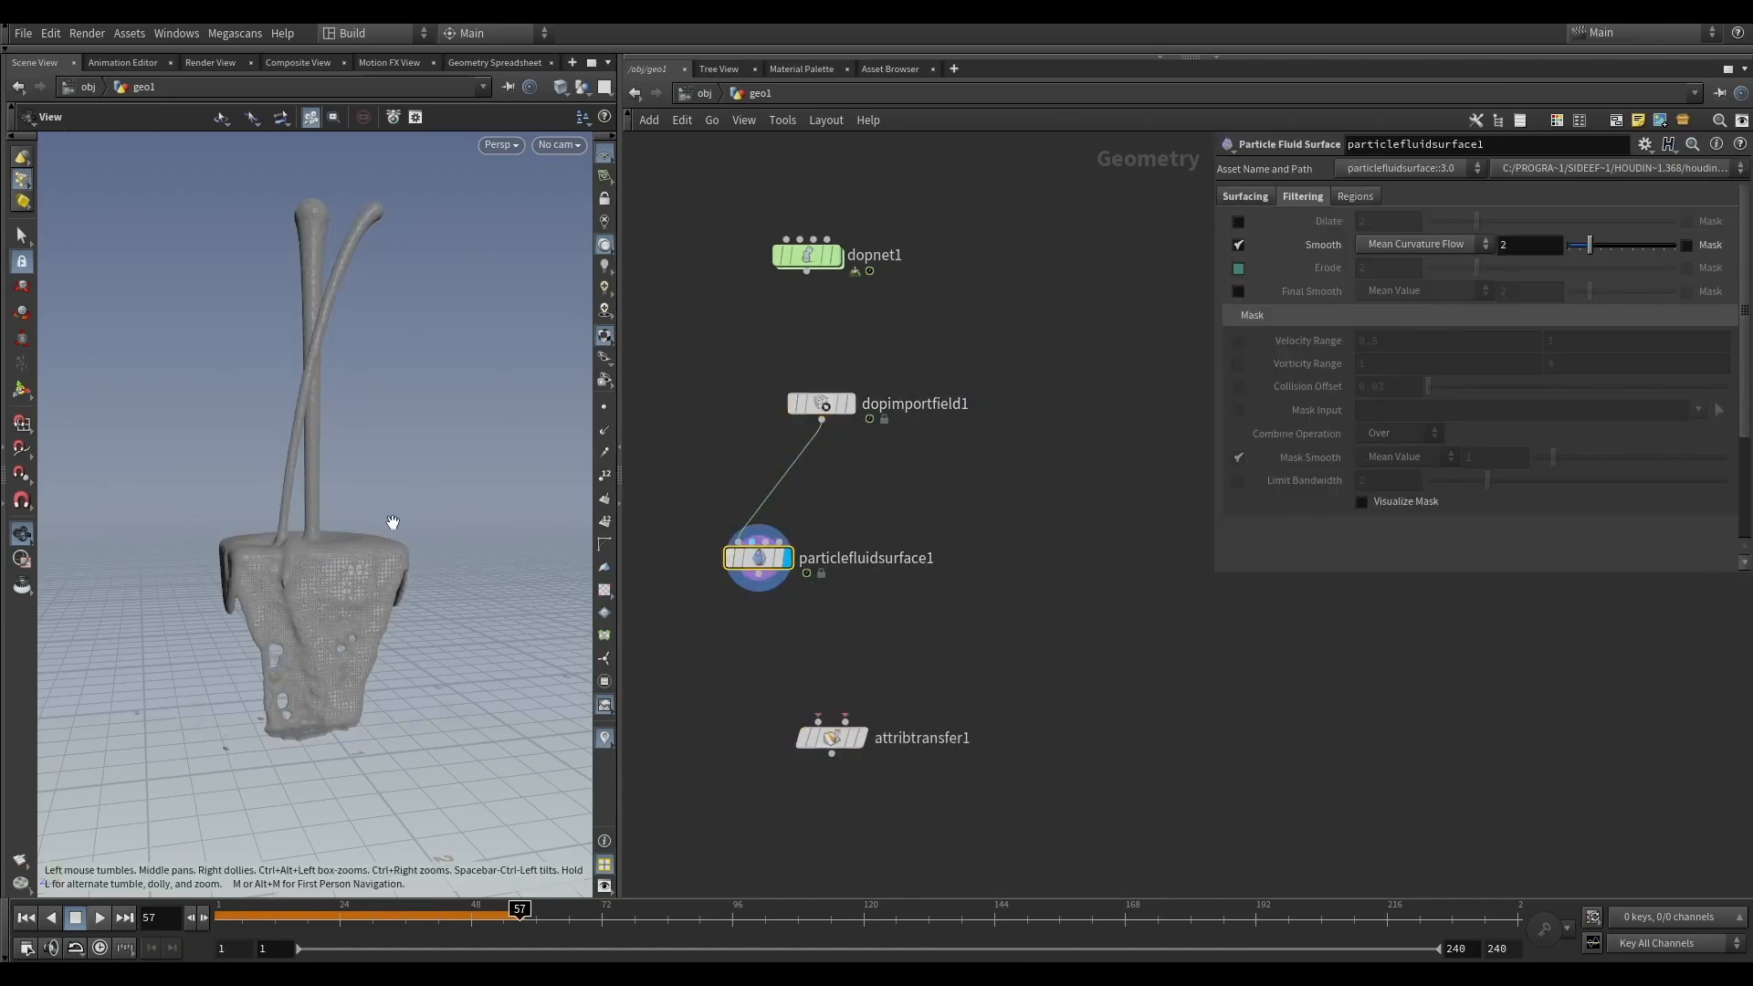
{"action": "left_click_drag", "start_coordinate": [819, 721], "coordinate": [758, 590]}
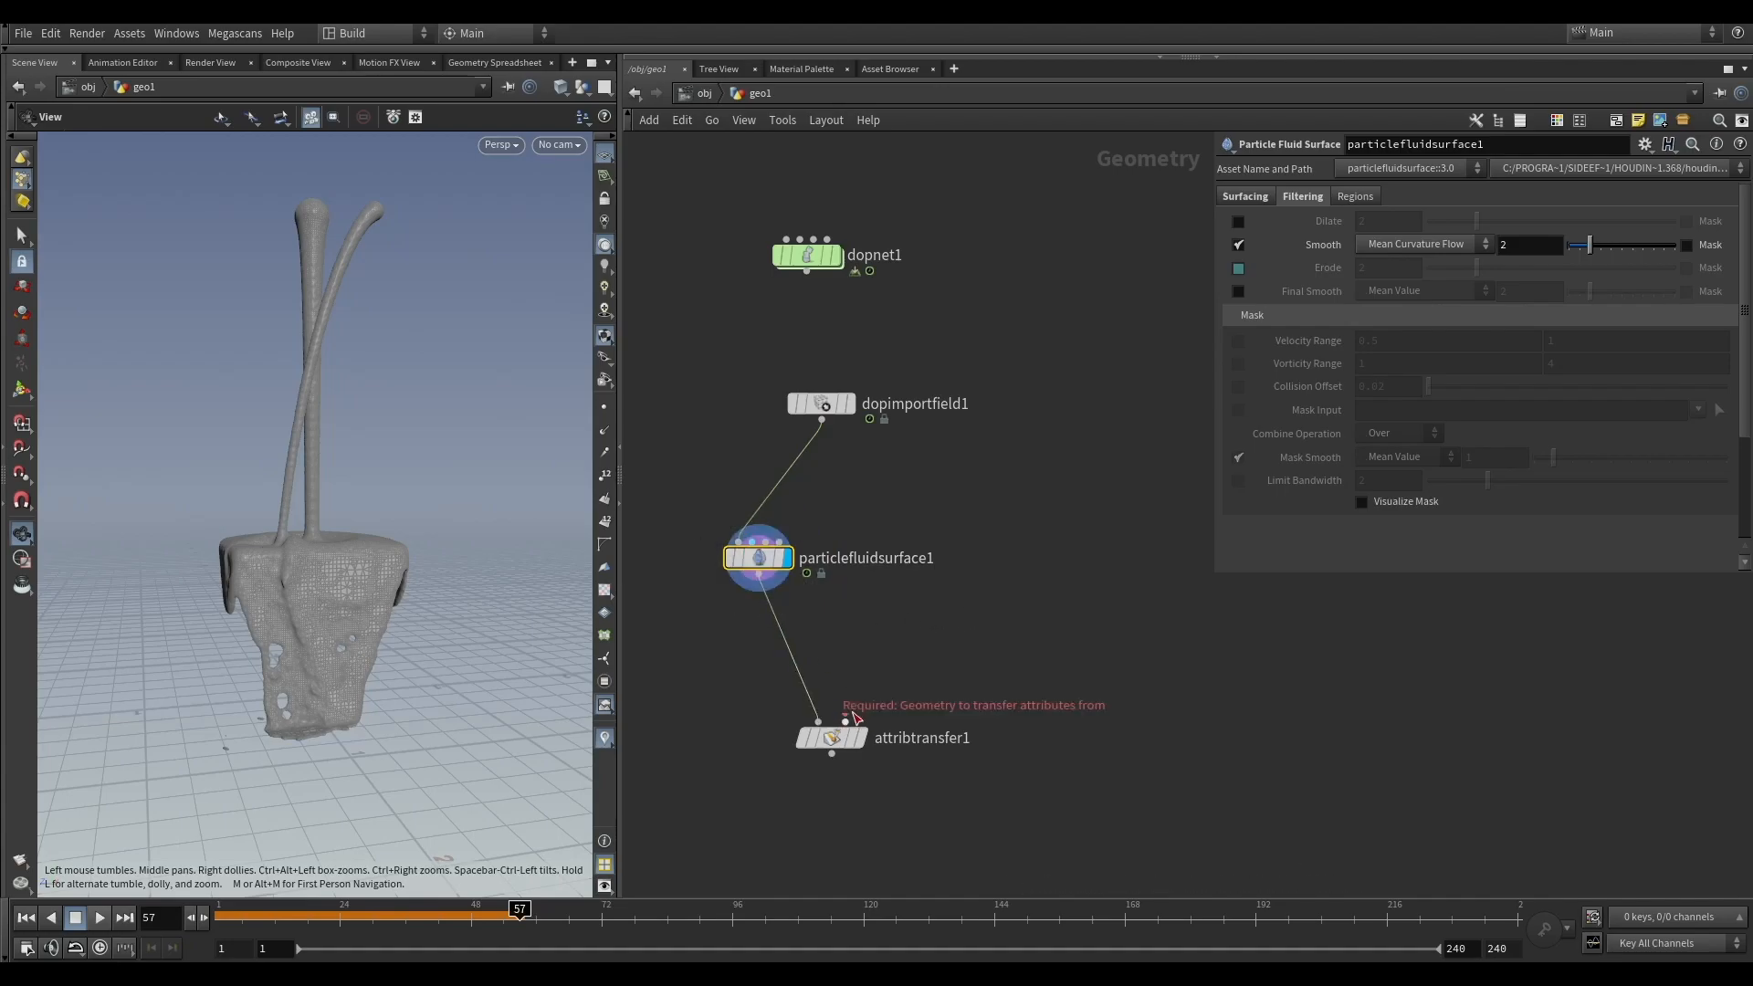
{"action": "left_click_drag", "start_coordinate": [849, 718], "coordinate": [846, 453]}
{"action": "left_click", "coordinate": [840, 396]}
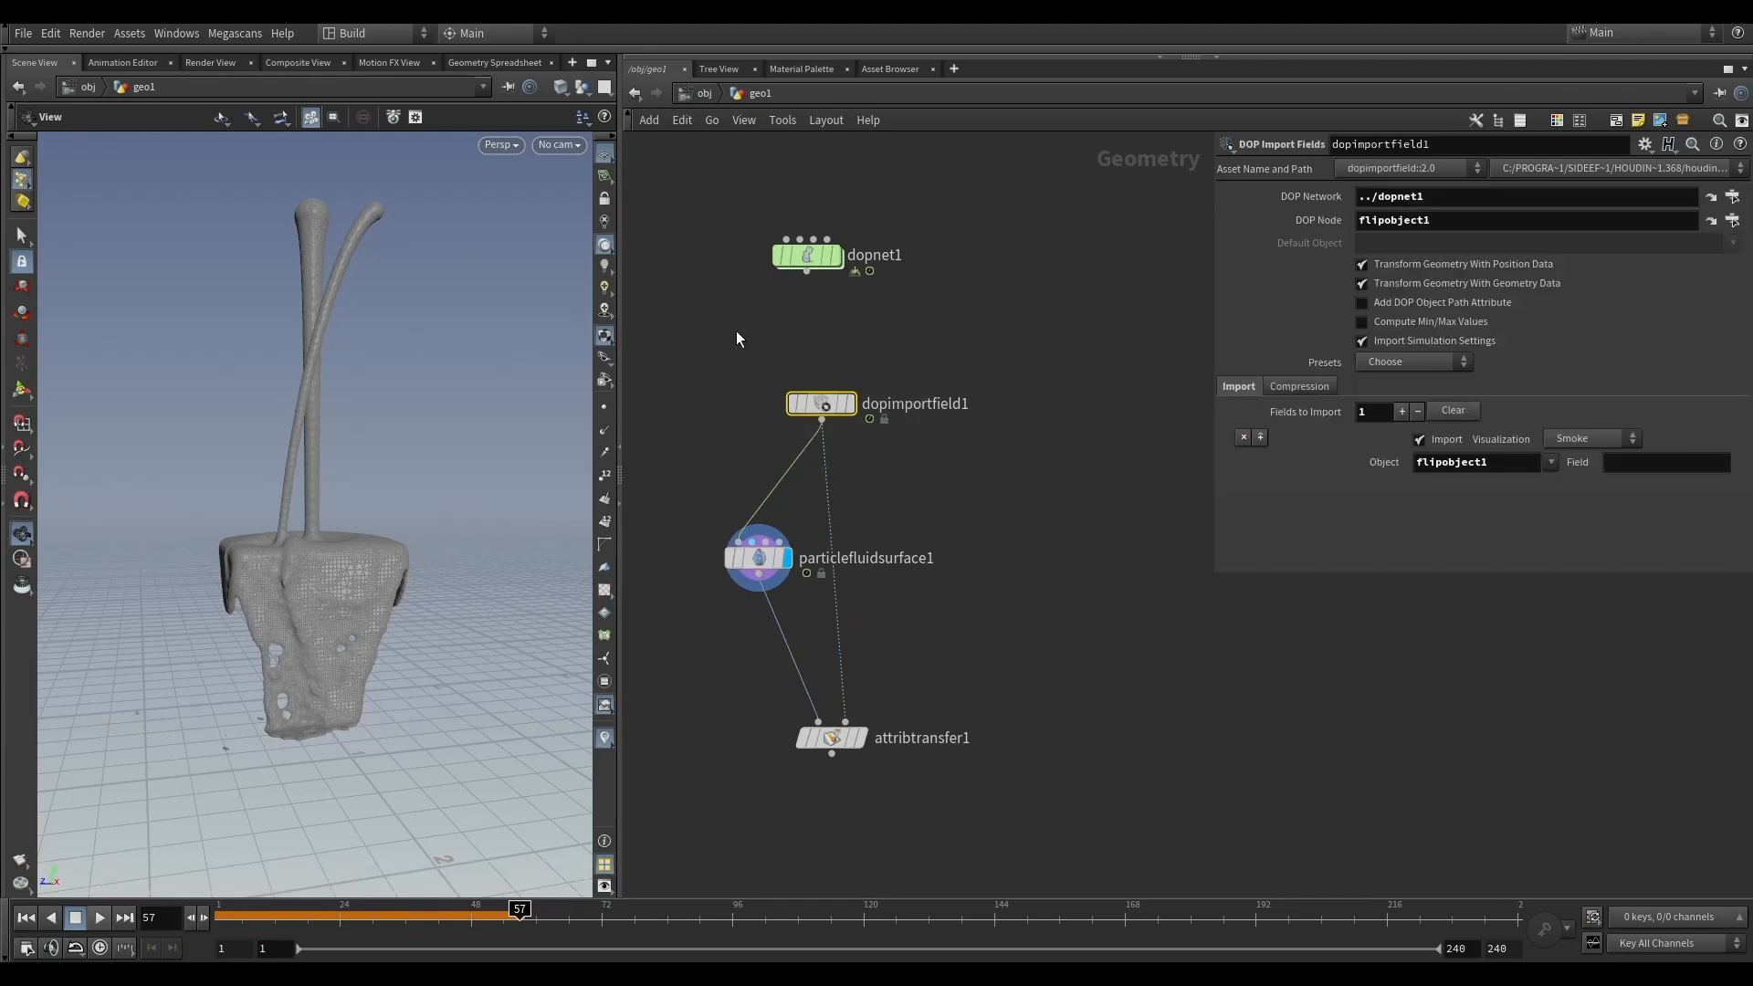
{"action": "left_click", "coordinate": [868, 736]}
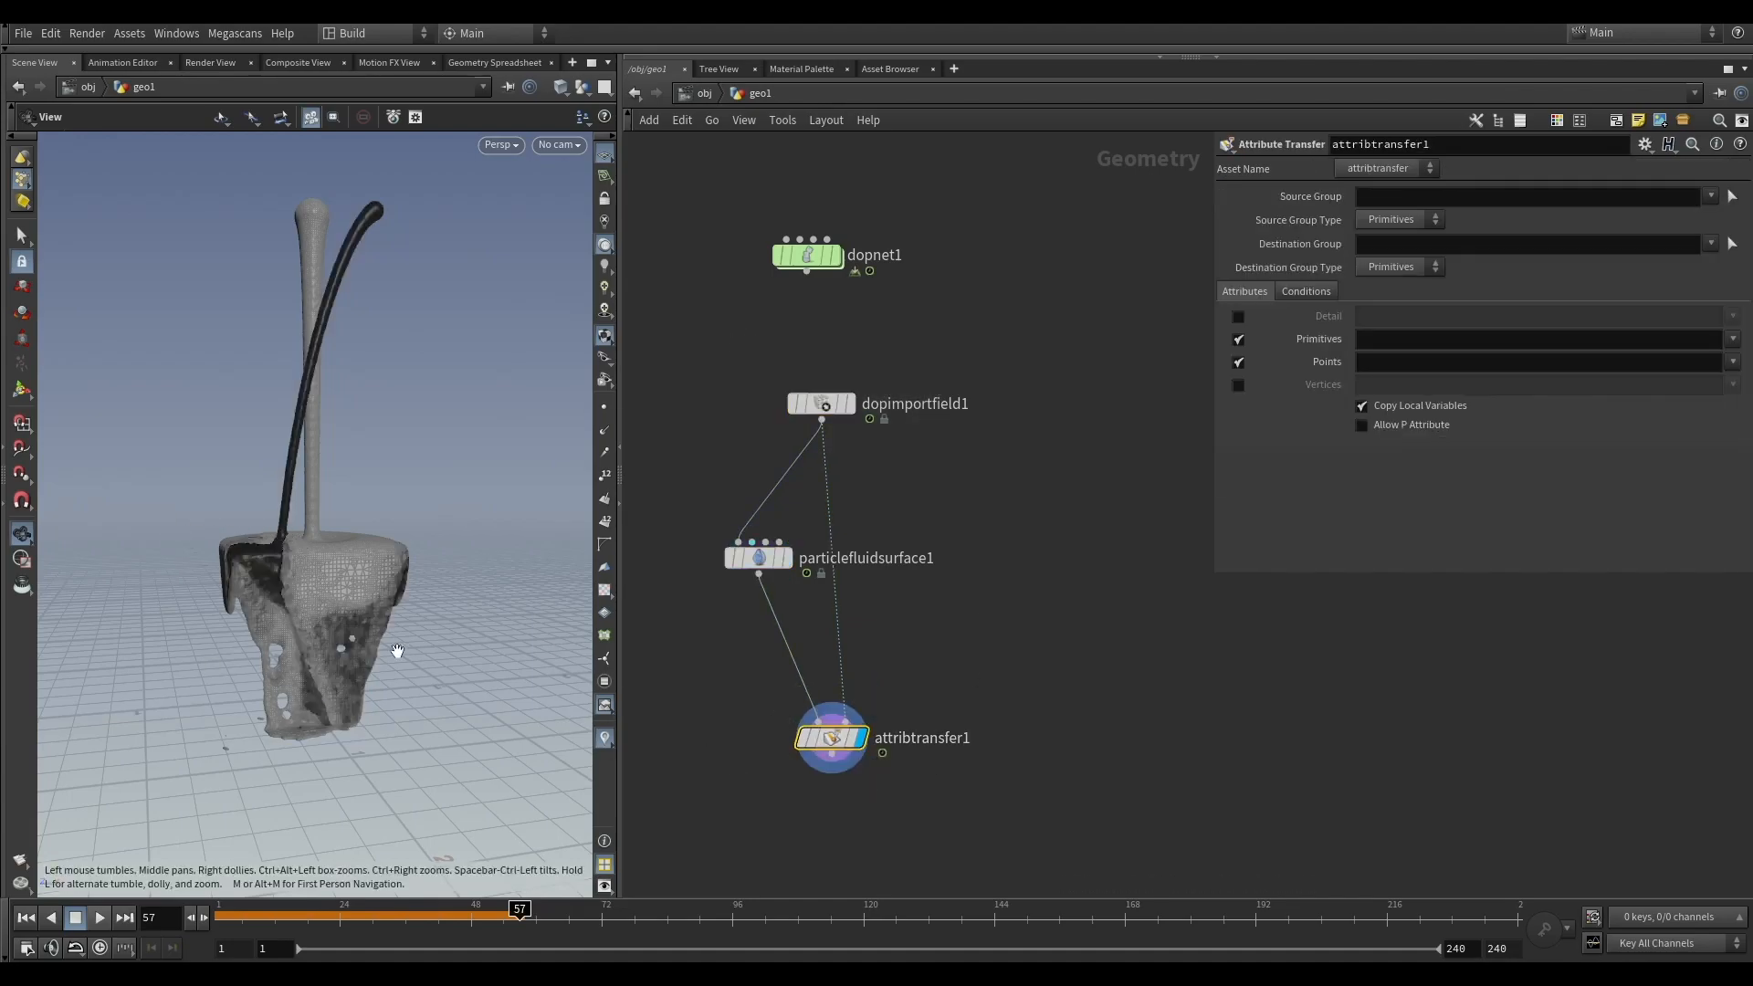
{"action": "left_click_drag", "start_coordinate": [269, 573], "coordinate": [374, 571]}
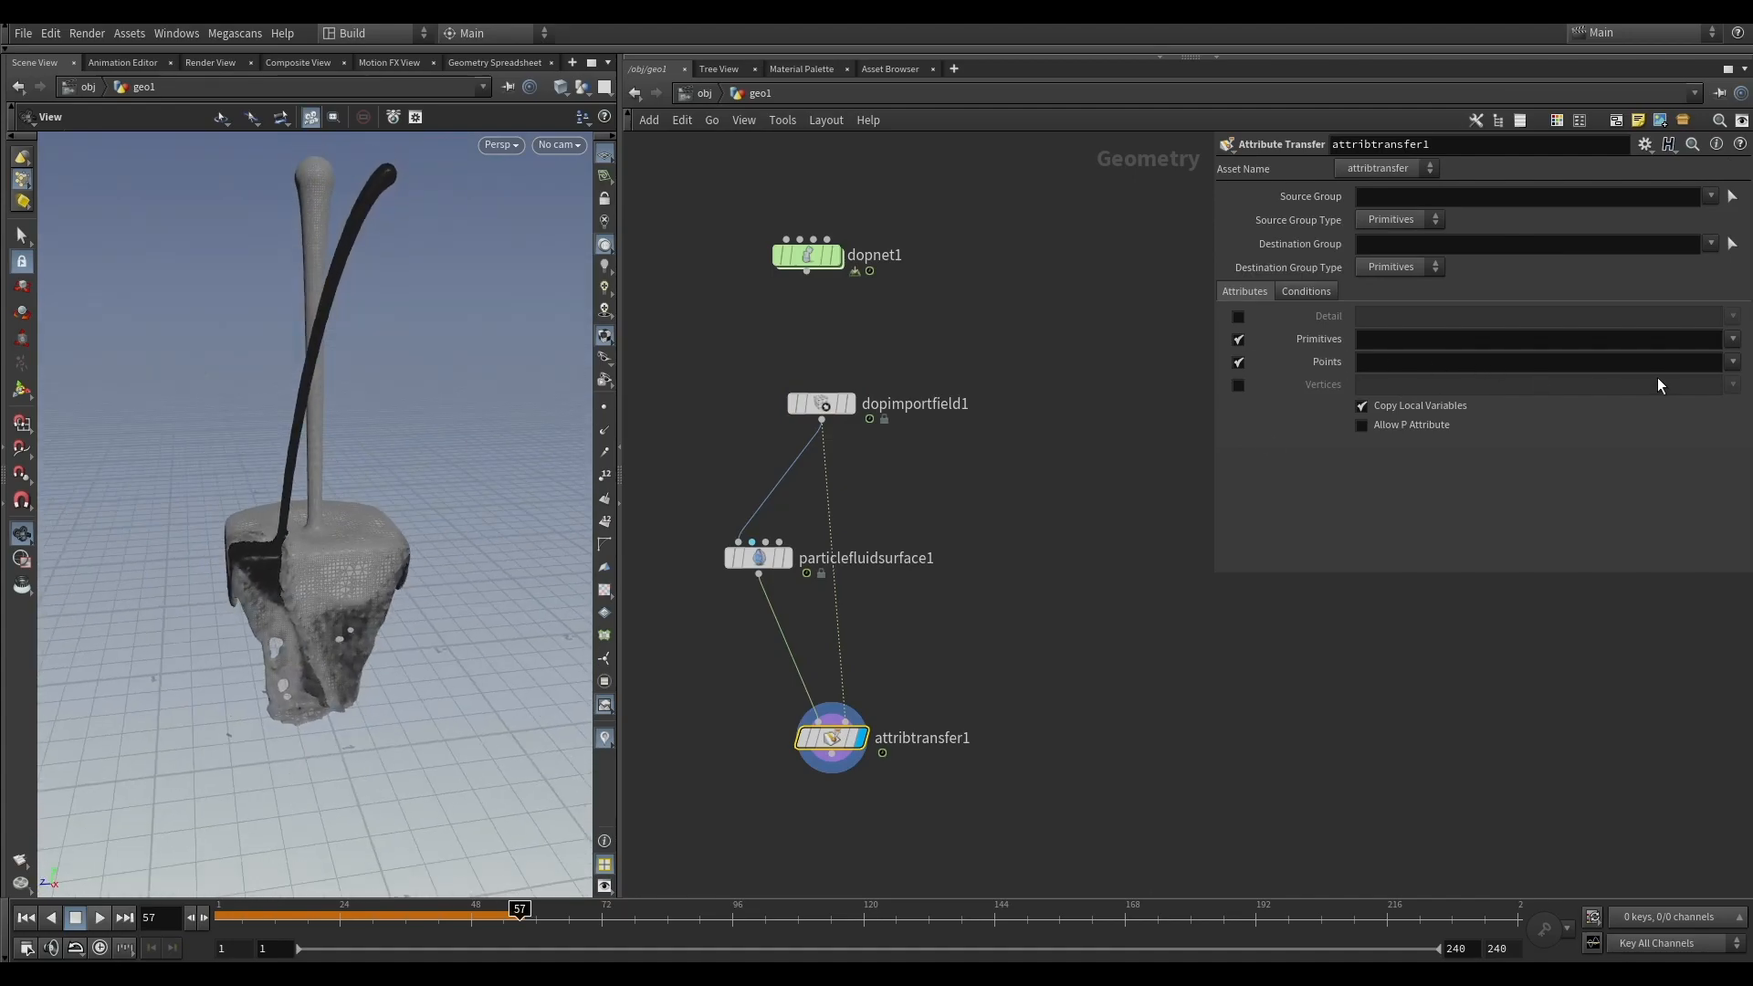
Step: Limit attribtransfer1 to the point attribute Cd and disable the primitive attributes
{"action": "left_click", "coordinate": [1731, 363]}
{"action": "left_click", "coordinate": [1694, 391]}
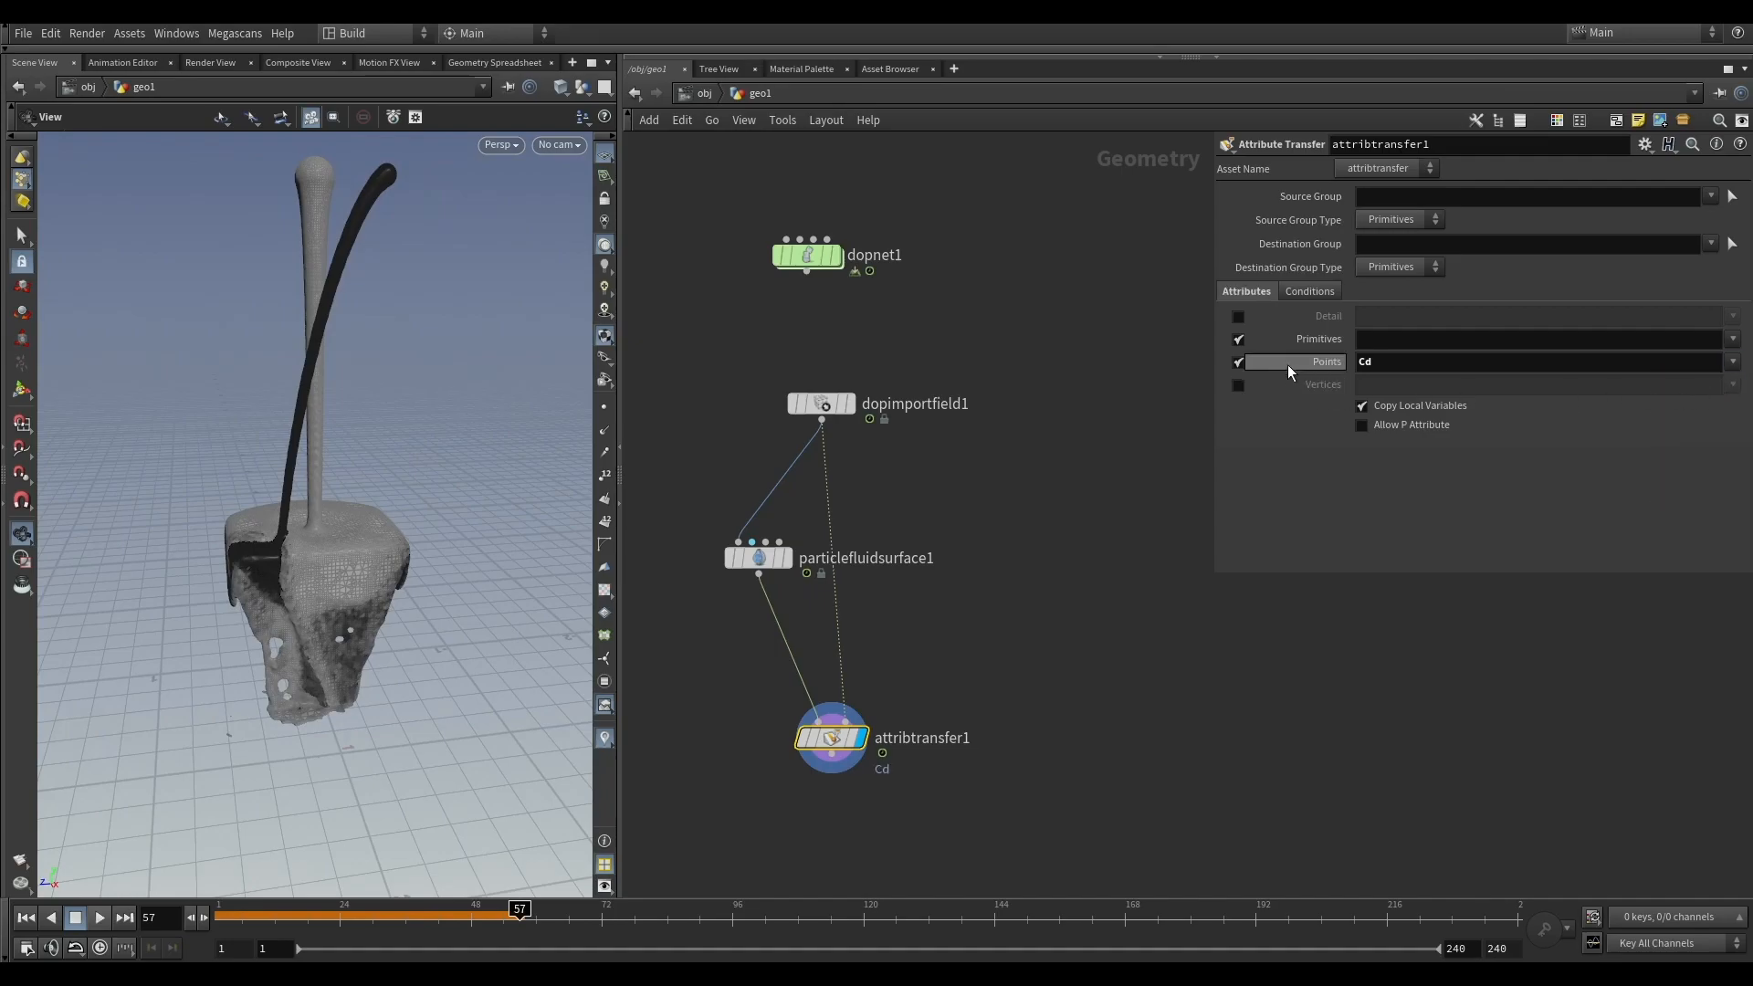
{"action": "left_click", "coordinate": [1240, 340]}
Step: Set the Max Sample Count of attribtransfer1 to 50 and inspect the smoothed colors on the surface
{"action": "left_click", "coordinate": [1331, 290]}
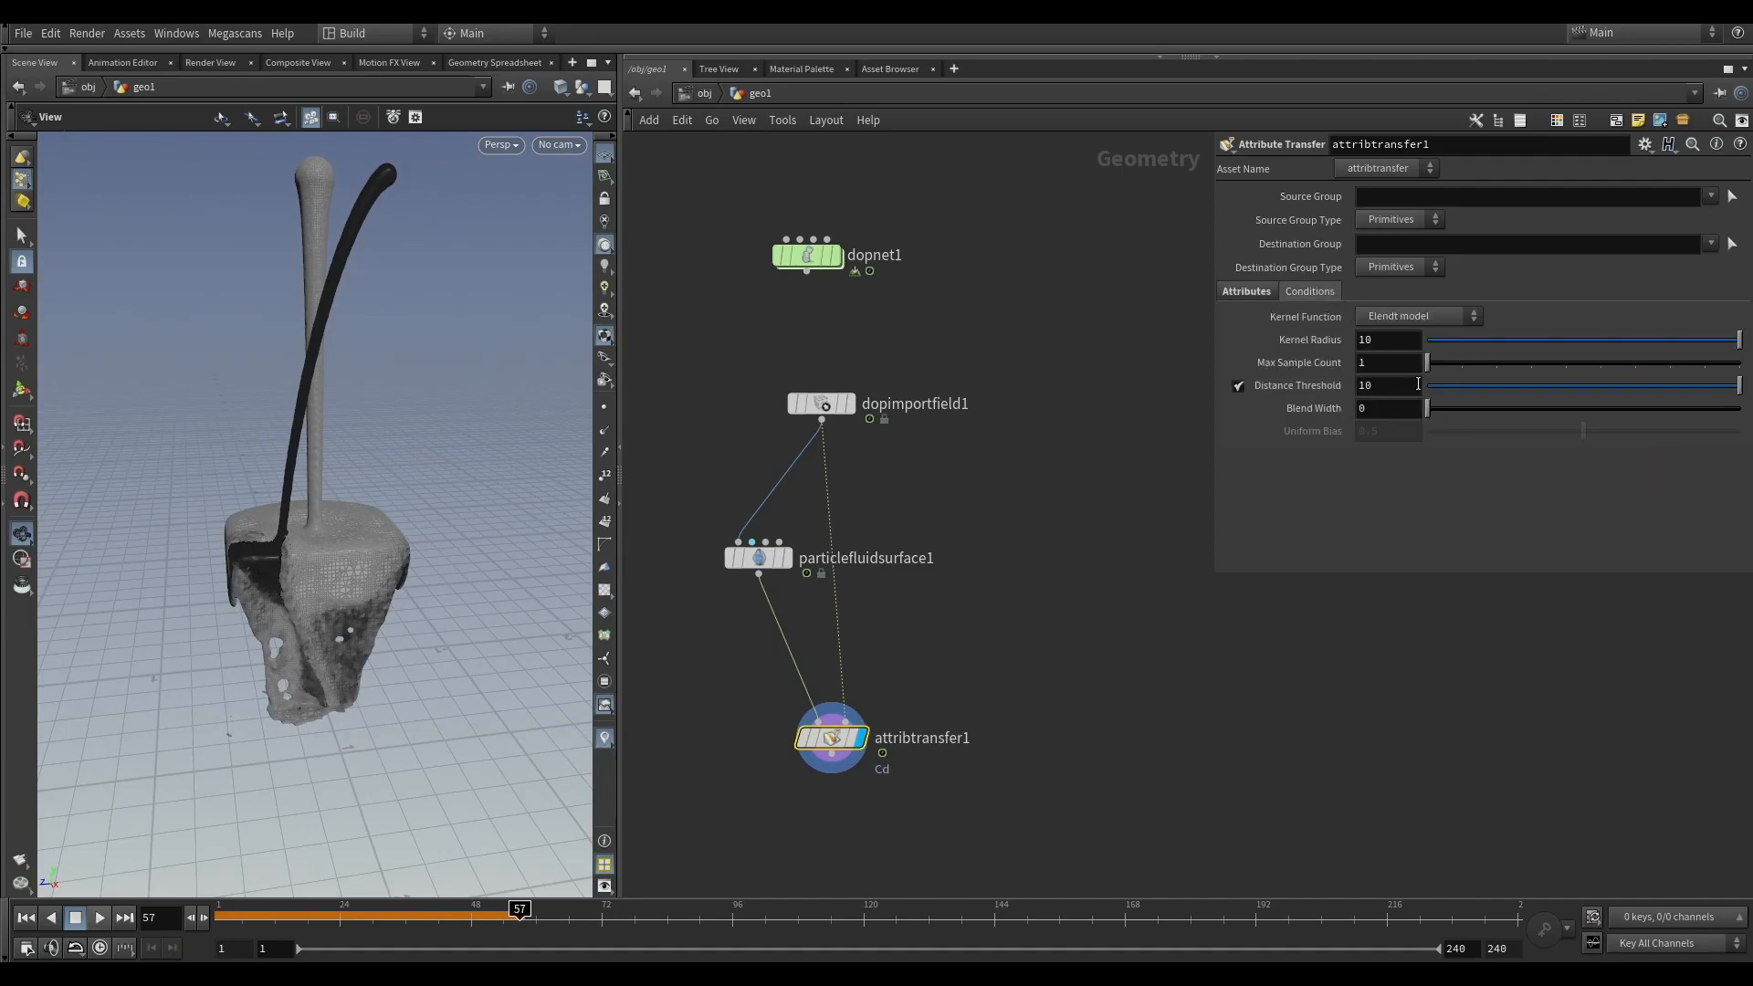
{"action": "left_click", "coordinate": [1364, 365]}
{"action": "scroll", "coordinate": [387, 599], "scroll_direction": "up", "scroll_amount": 5}
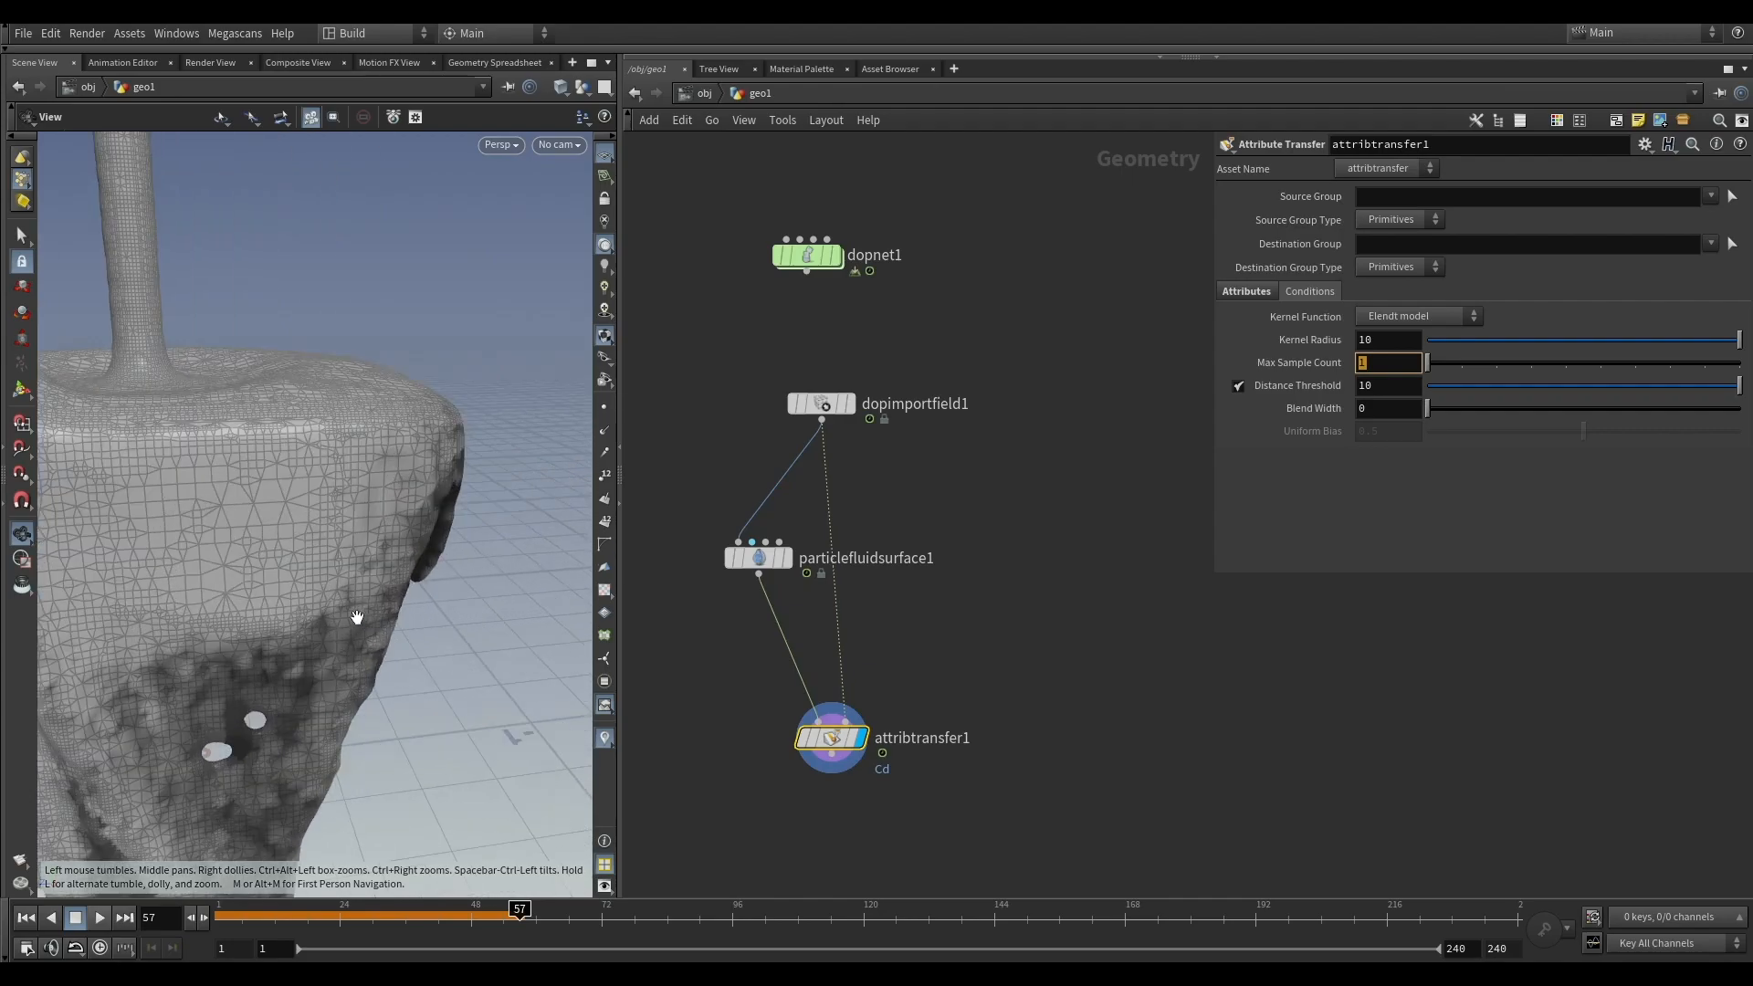
{"action": "left_click_drag", "start_coordinate": [310, 623], "coordinate": [273, 611]}
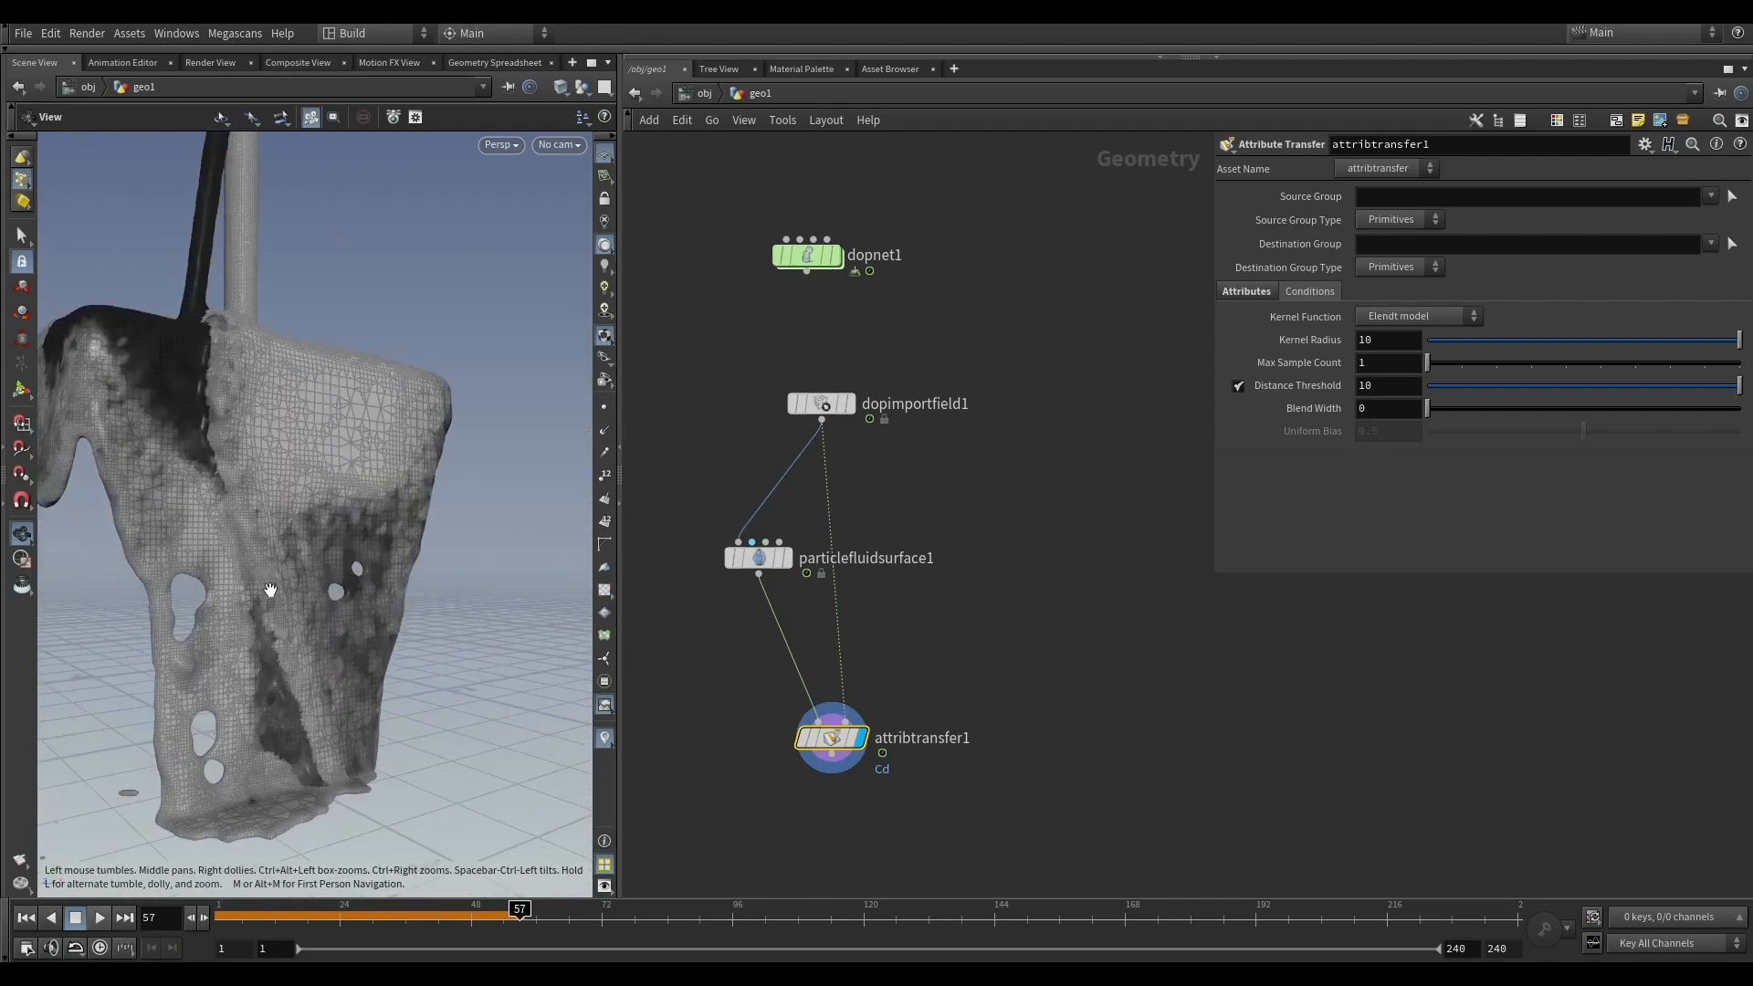
{"action": "type", "text": "50"}
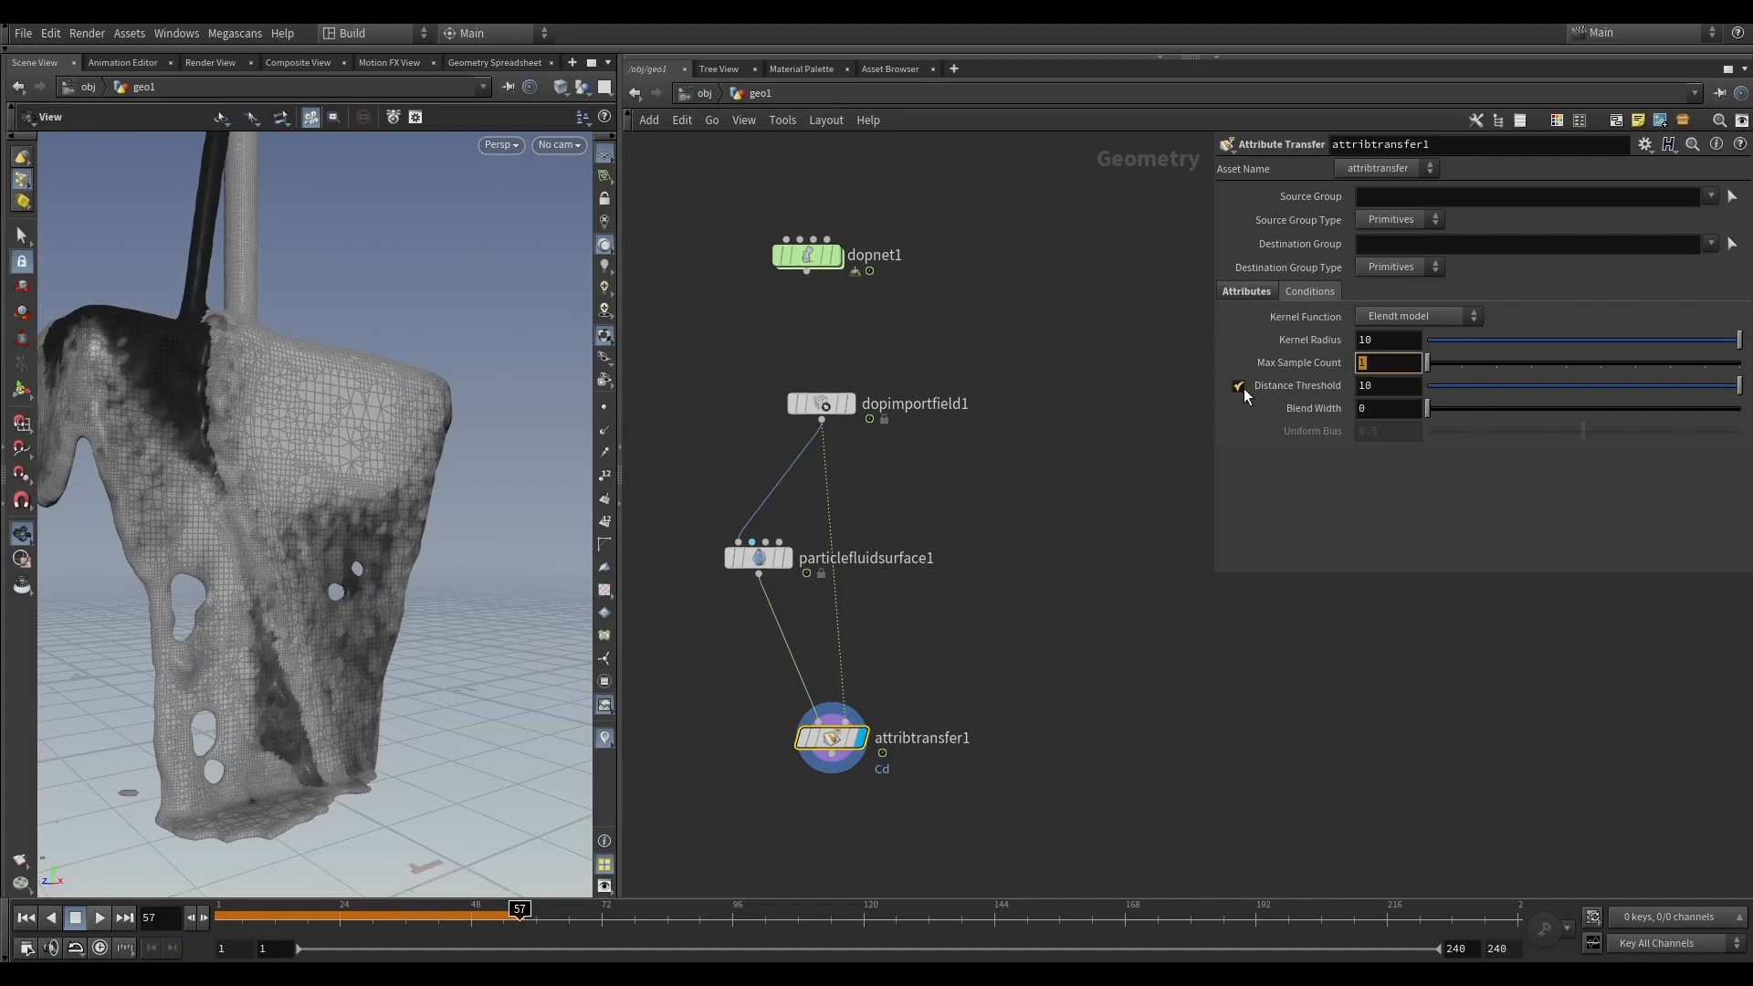
{"action": "key", "text": "Return"}
{"action": "left_click_drag", "start_coordinate": [302, 566], "coordinate": [305, 509]}
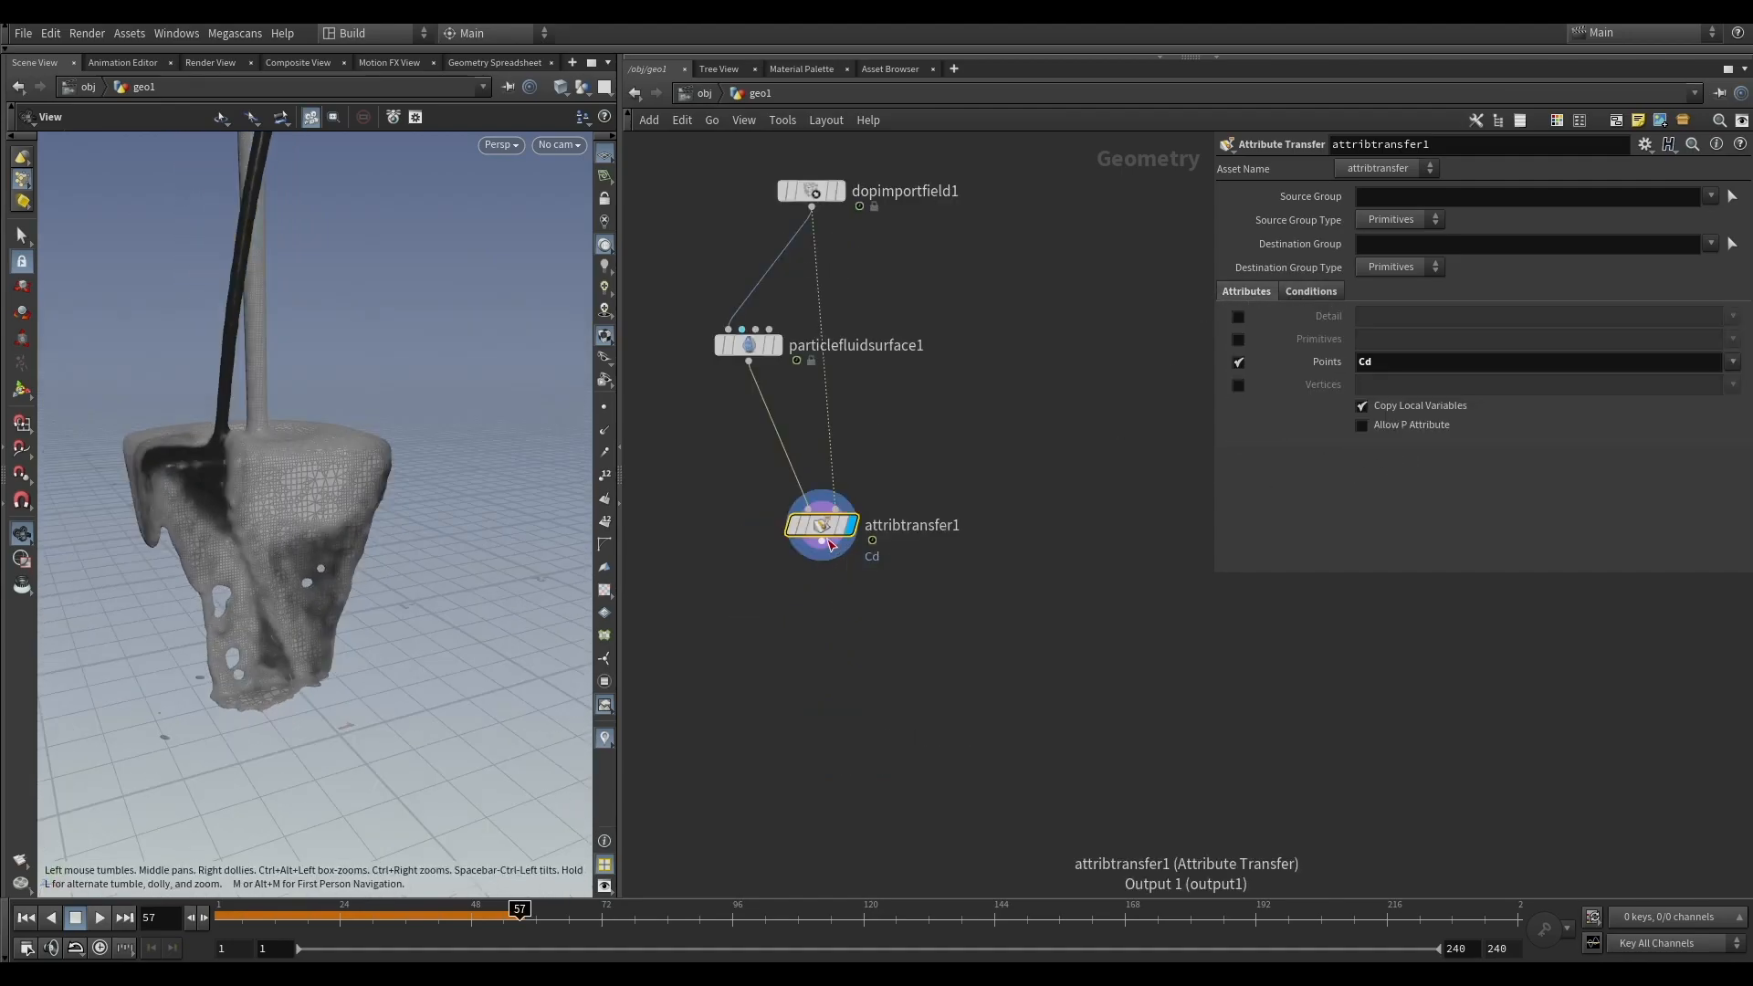
{"action": "key", "text": "Tab"}
{"action": "type", "text": "b"}
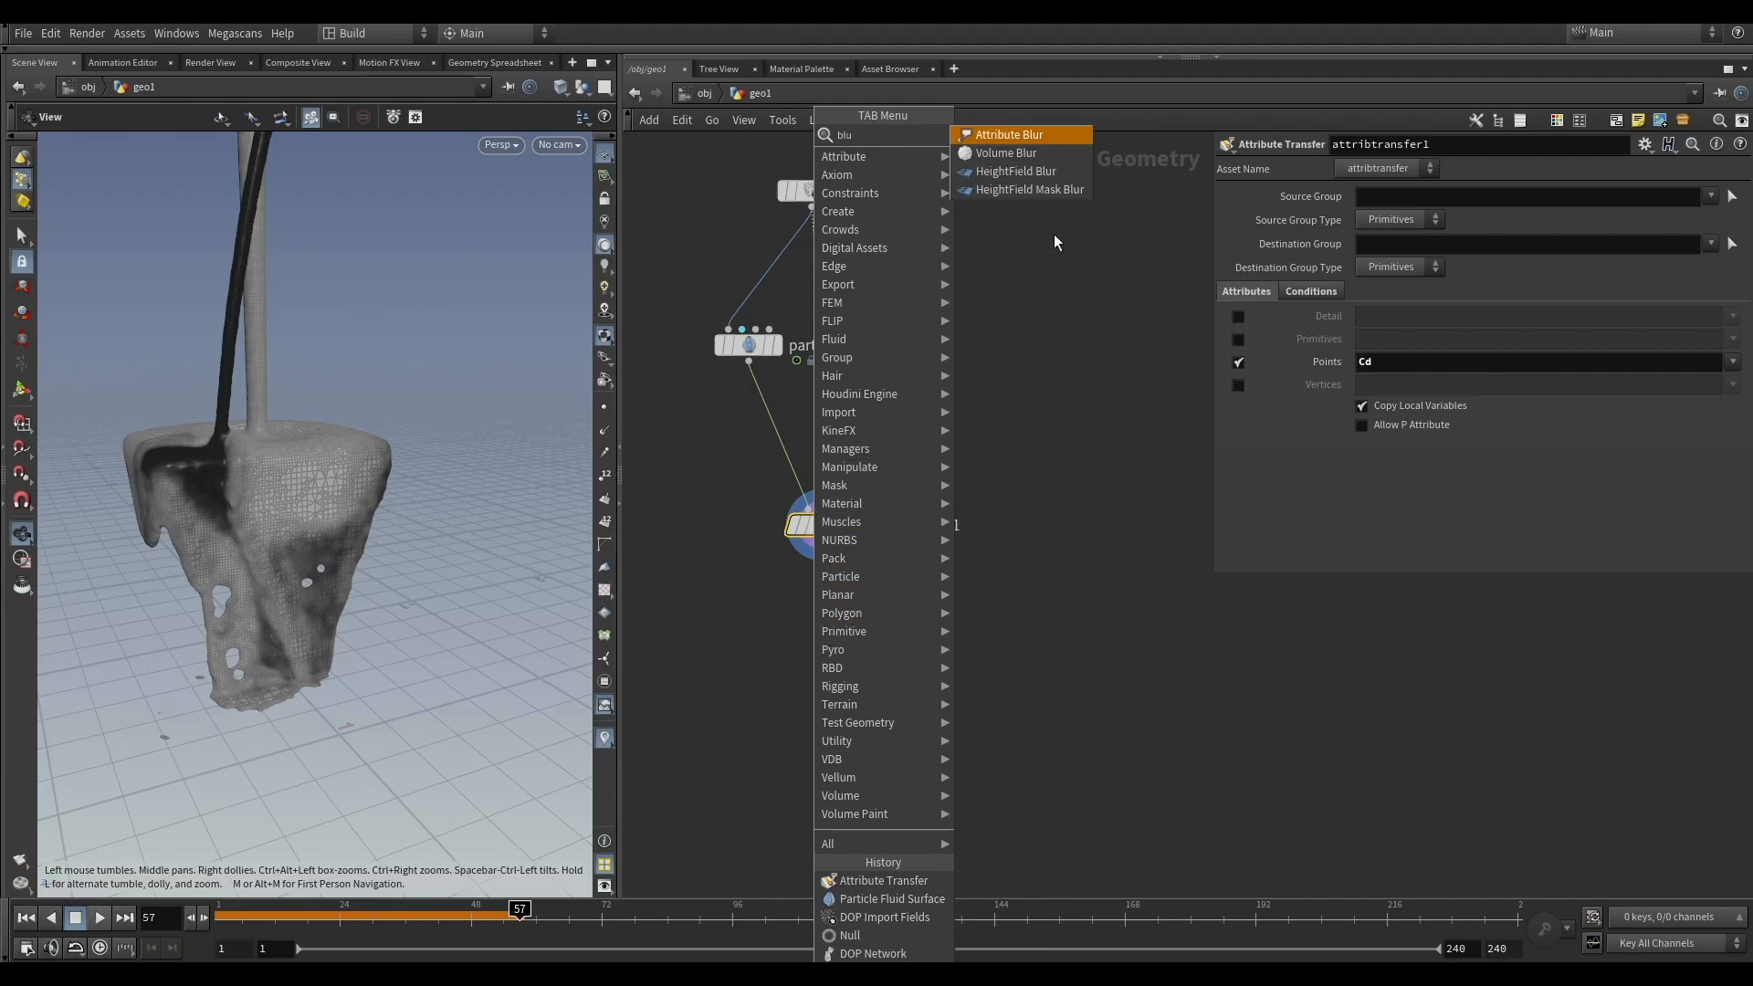
{"action": "key", "text": "Escape"}
Step: Add an Attribute Blur node after attribtransfer1 and display it
{"action": "key", "text": "Tab"}
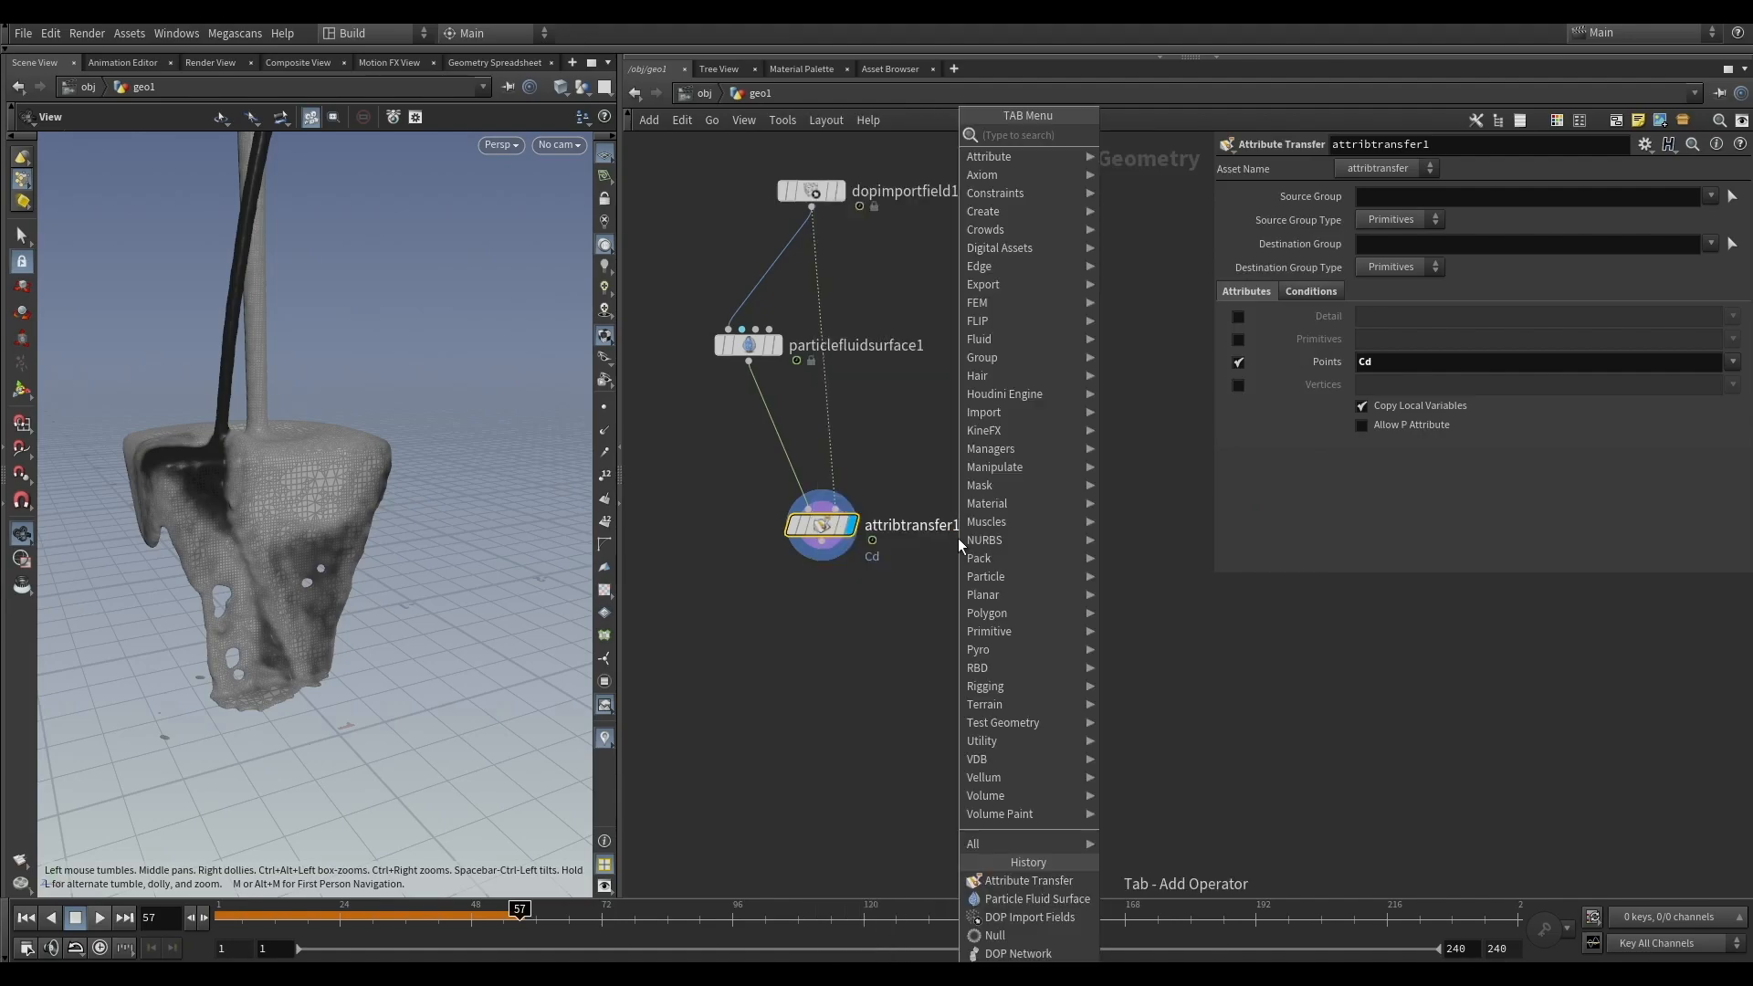
{"action": "type", "text": "attrib blur"}
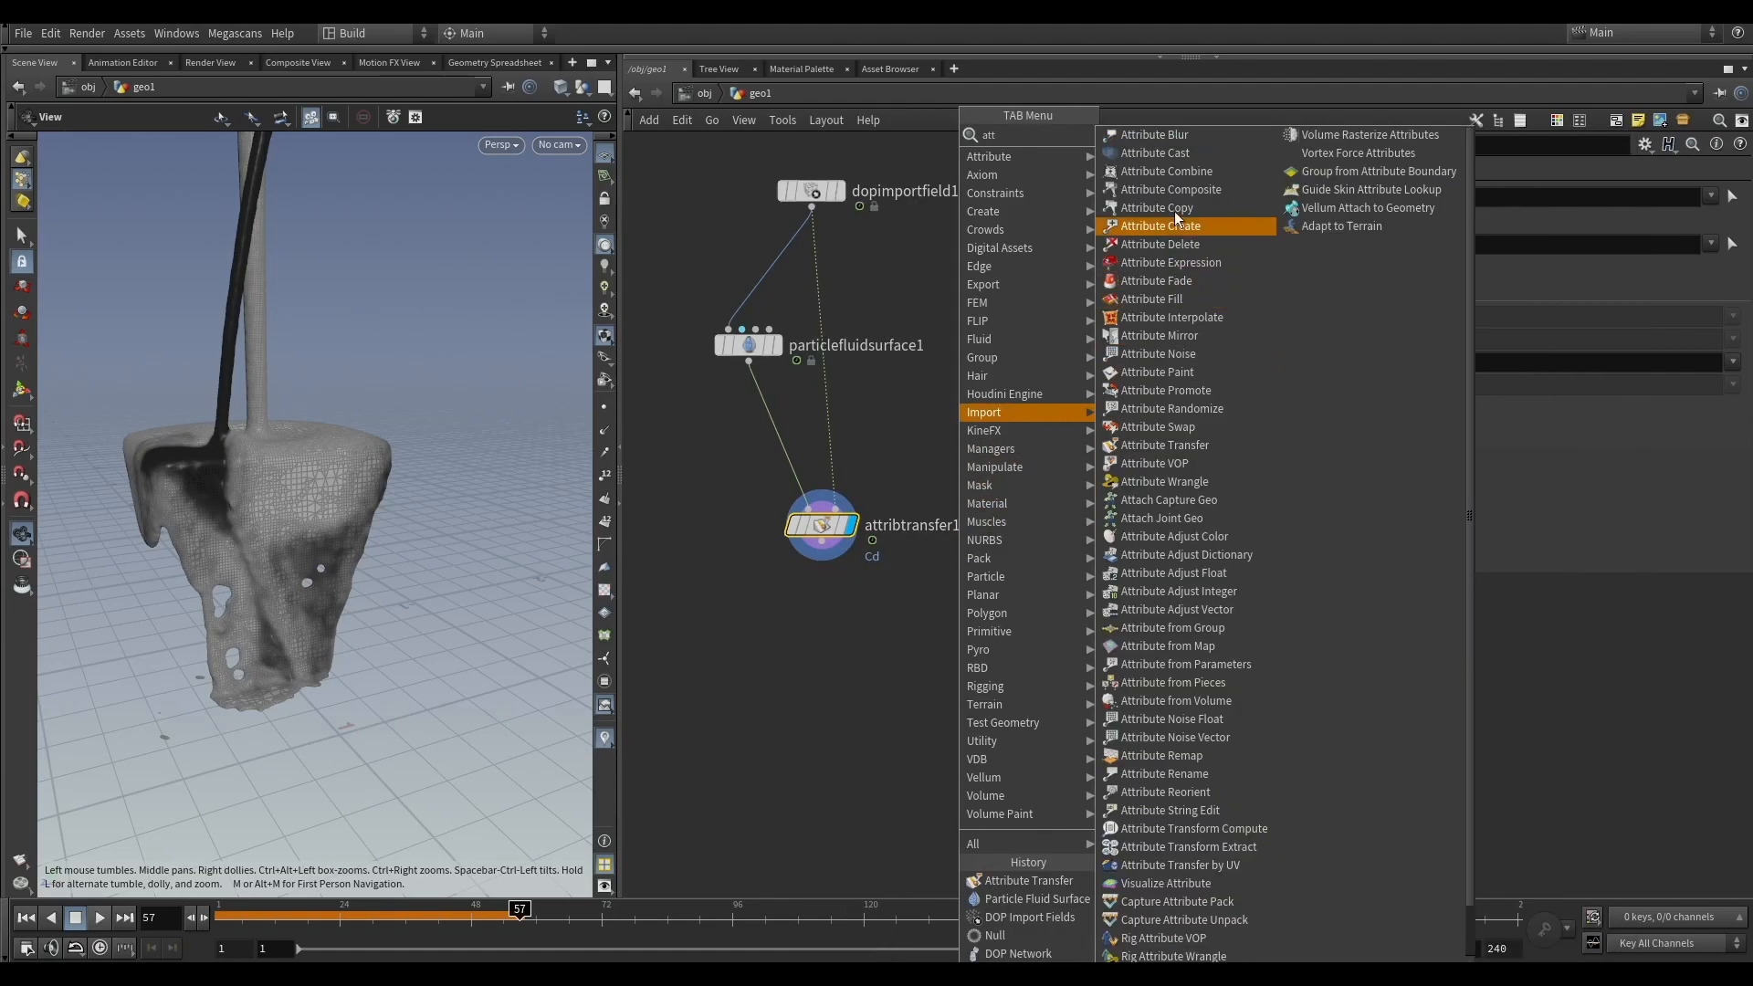
{"action": "key", "text": "Return"}
{"action": "left_click_drag", "start_coordinate": [822, 542], "coordinate": [804, 625]}
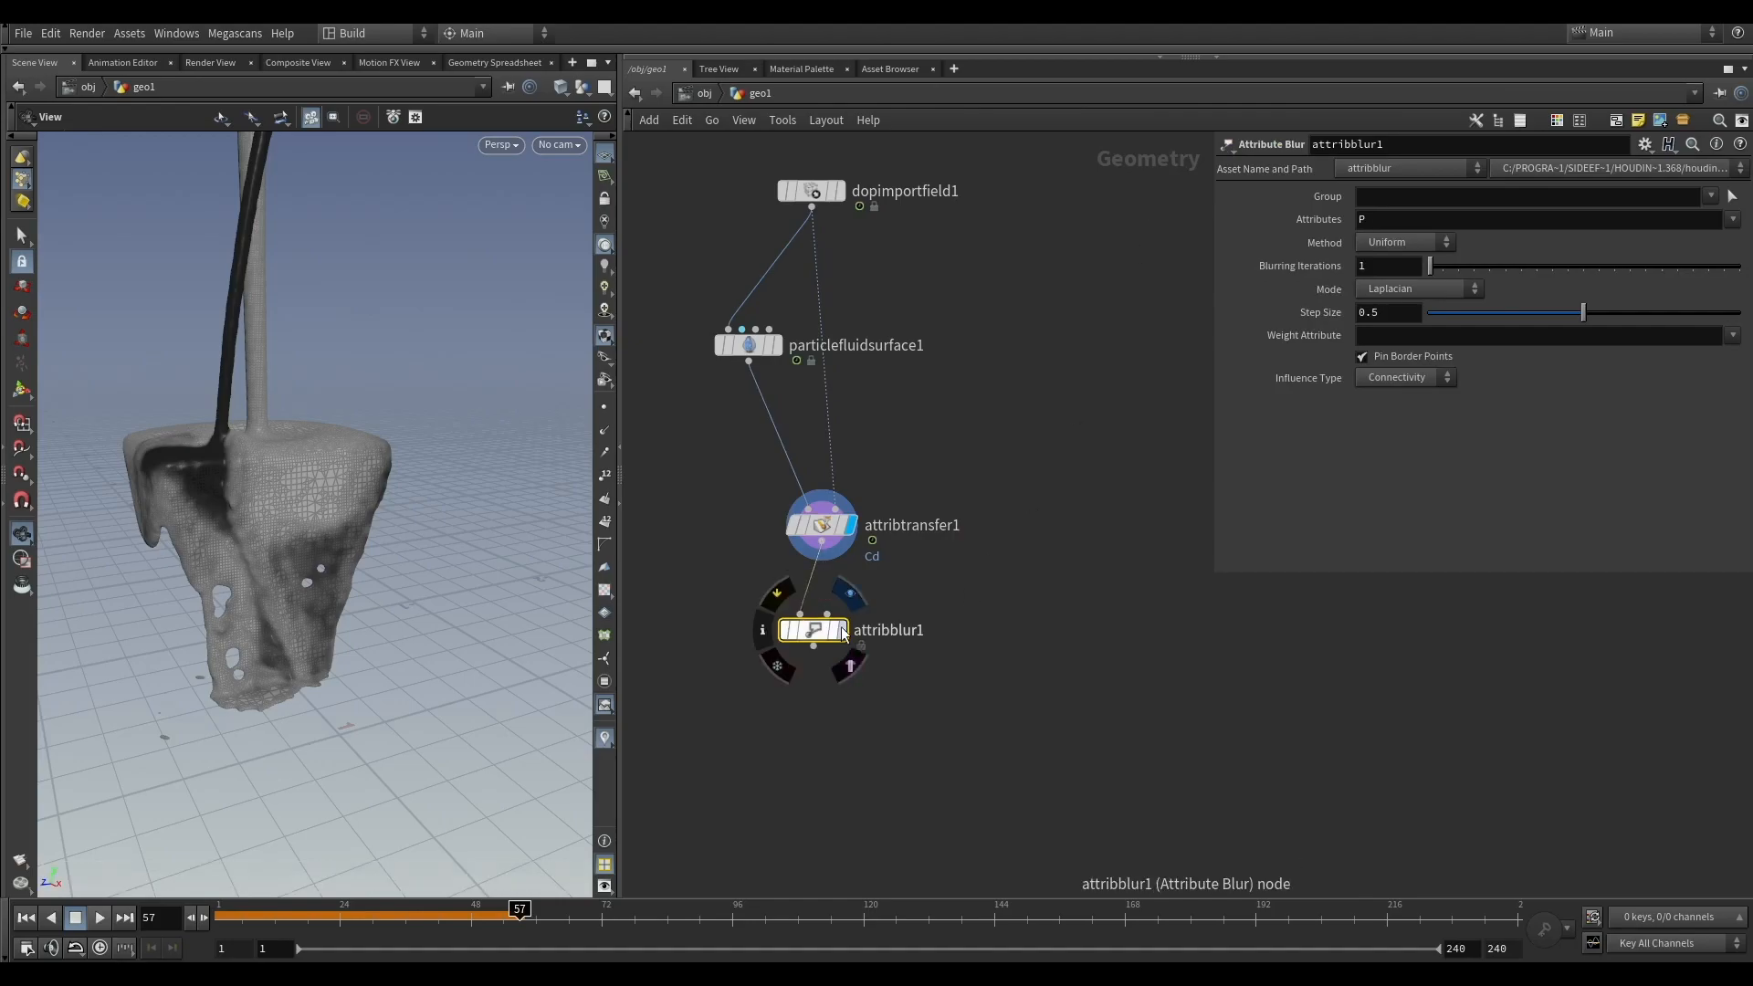
{"action": "left_click", "coordinate": [840, 630]}
Step: Set the attribute blurred by attribblur1 to Cd
{"action": "double_click", "coordinate": [1411, 223]}
{"action": "type", "text": "Cd"}
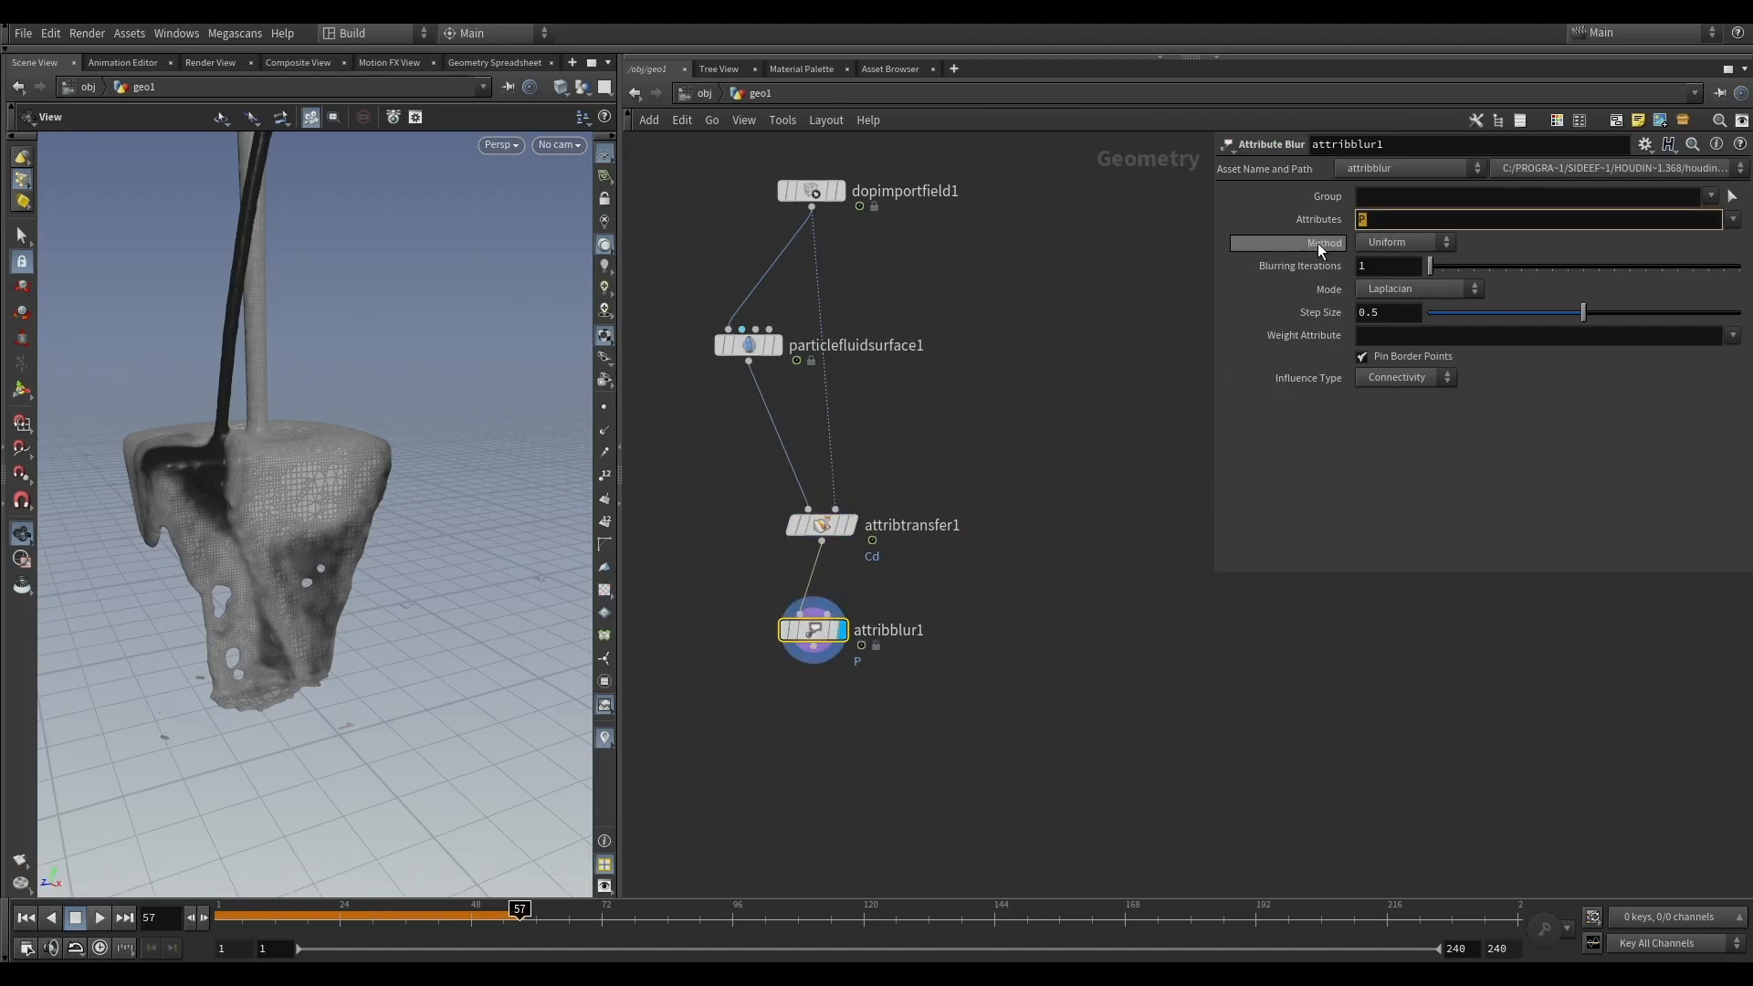
{"action": "key", "text": "Return"}
Step: Try 50 Blurring Iterations on attribblur1
{"action": "double_click", "coordinate": [1403, 265]}
{"action": "type", "text": "50"}
{"action": "key", "text": "Return"}
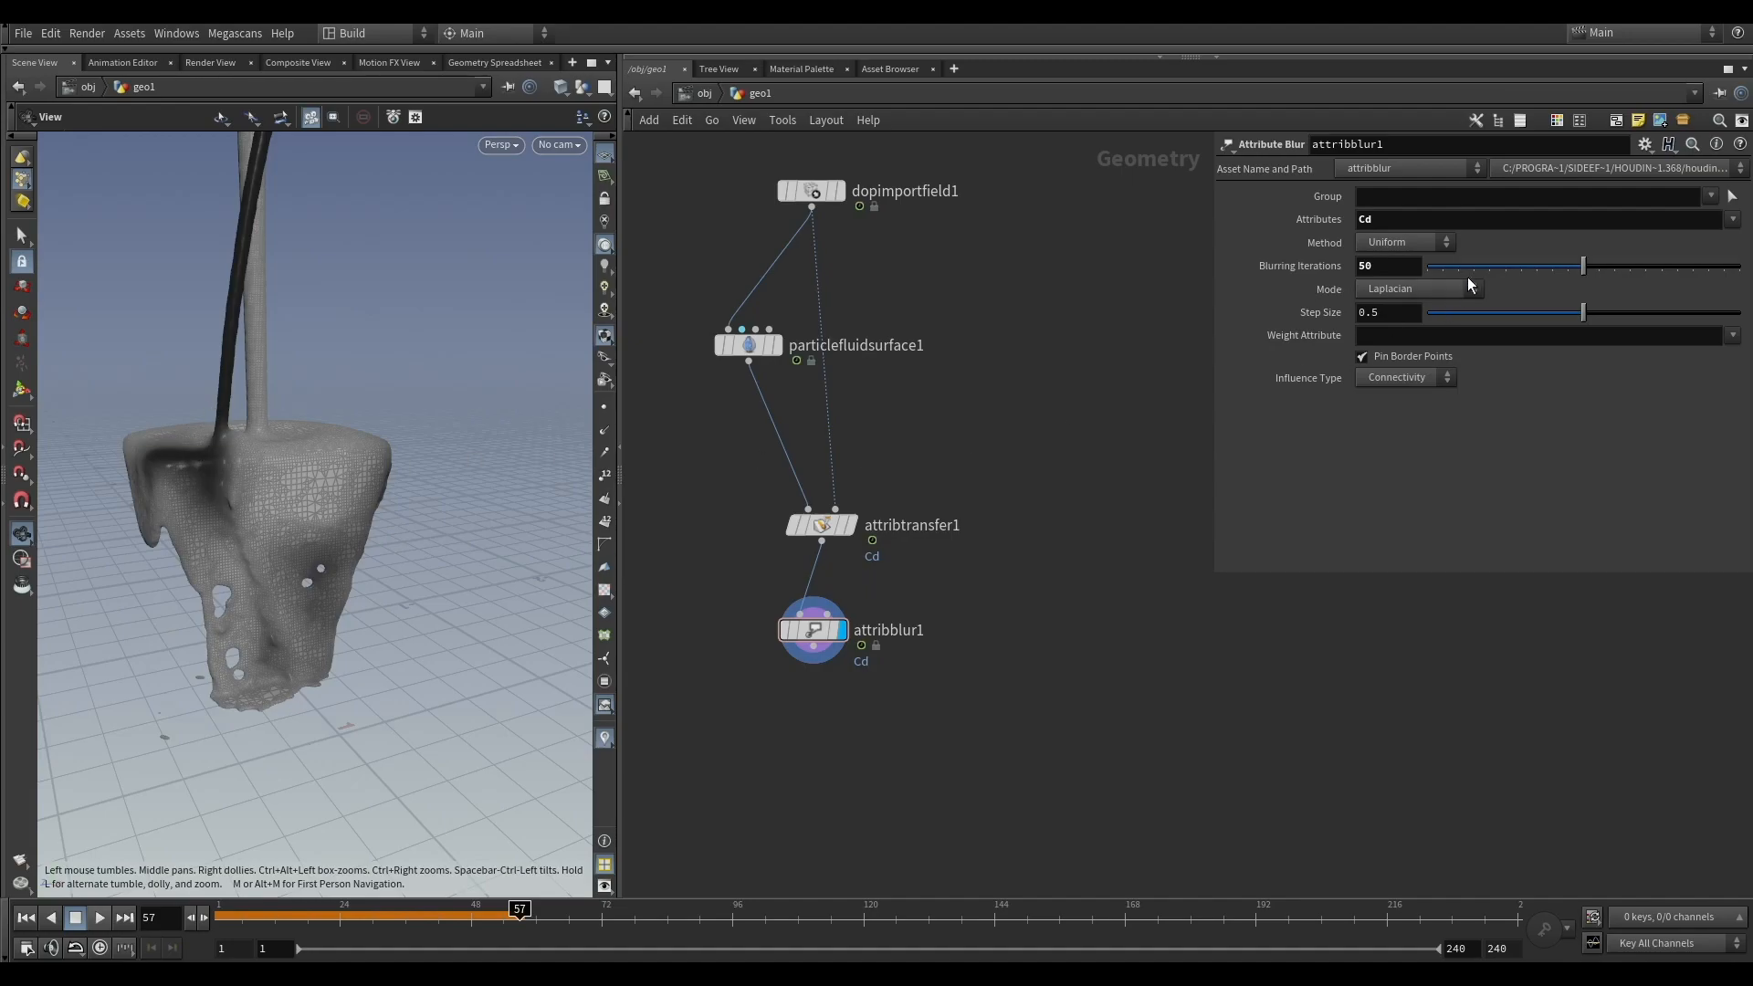
Step: Set the Blurring Iterations of attribblur1 to 2 and inspect the colored surface and node network
{"action": "left_click", "coordinate": [1443, 266]}
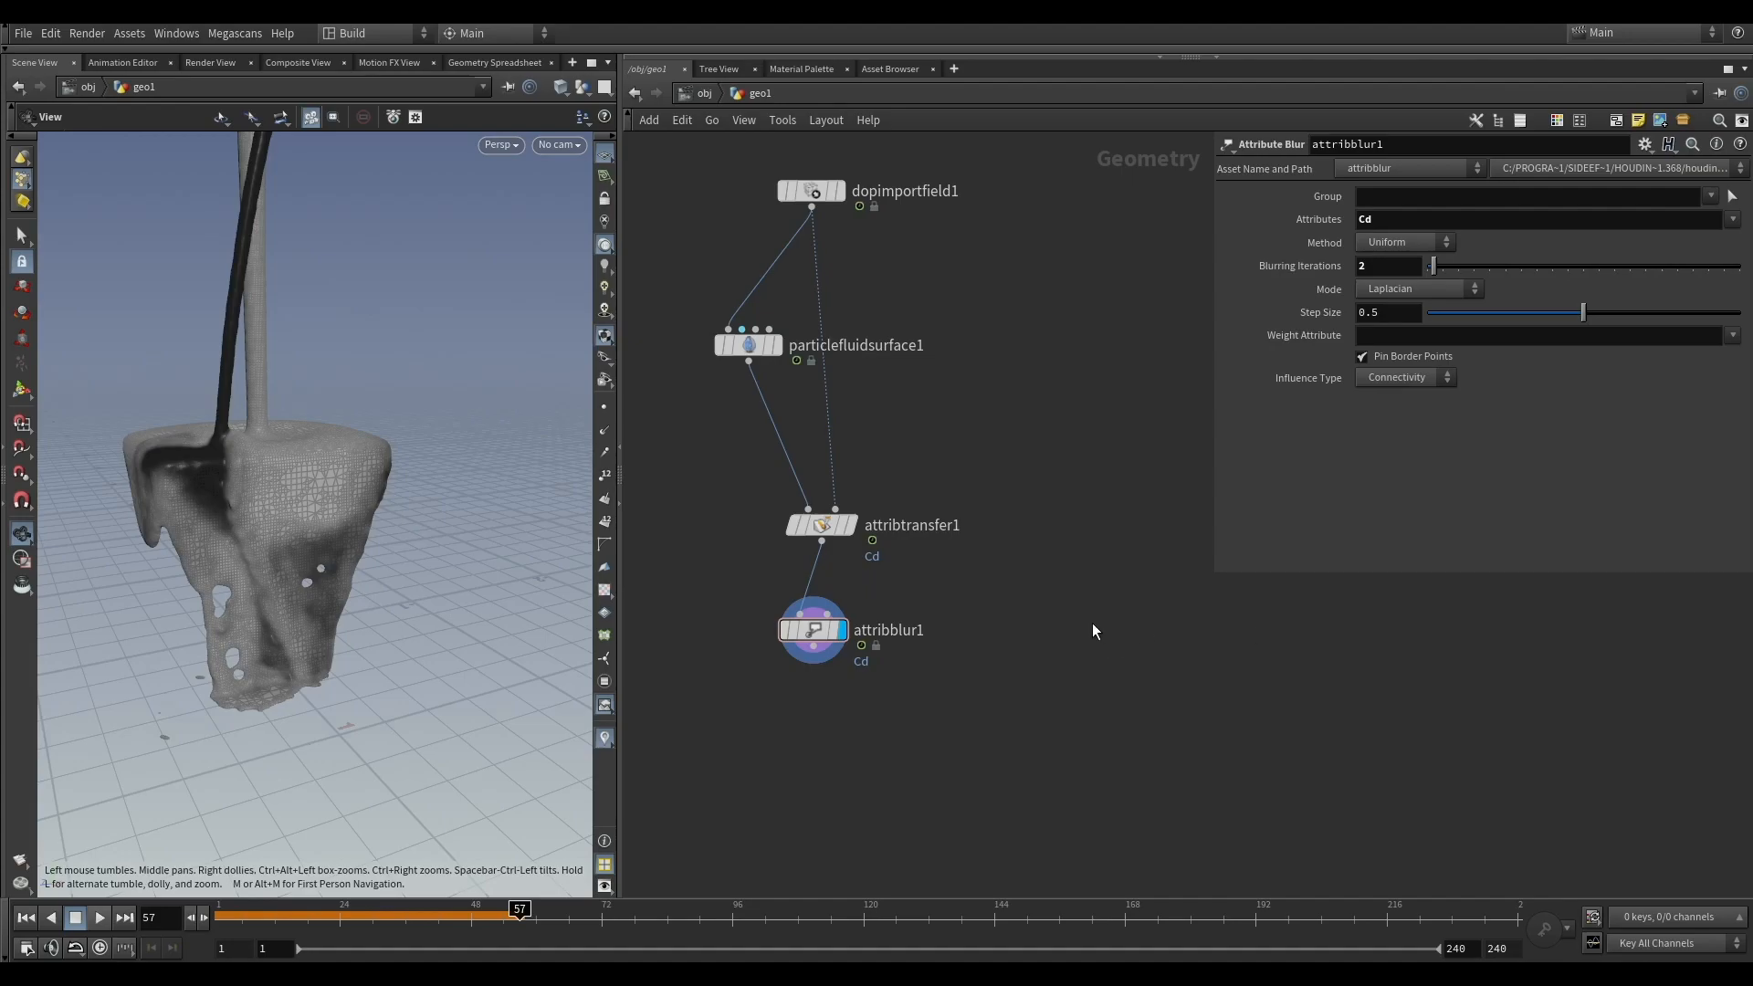
{"action": "right_click_drag", "start_coordinate": [462, 665], "coordinate": [345, 653]}
{"action": "mouse_move", "coordinate": [344, 654]}
{"action": "left_mouse_down"}
{"action": "mouse_move", "coordinate": [380, 611]}
{"action": "mouse_move", "coordinate": [347, 644]}
{"action": "left_mouse_up"}
{"action": "middle_click_drag", "start_coordinate": [1055, 470], "coordinate": [1087, 692]}
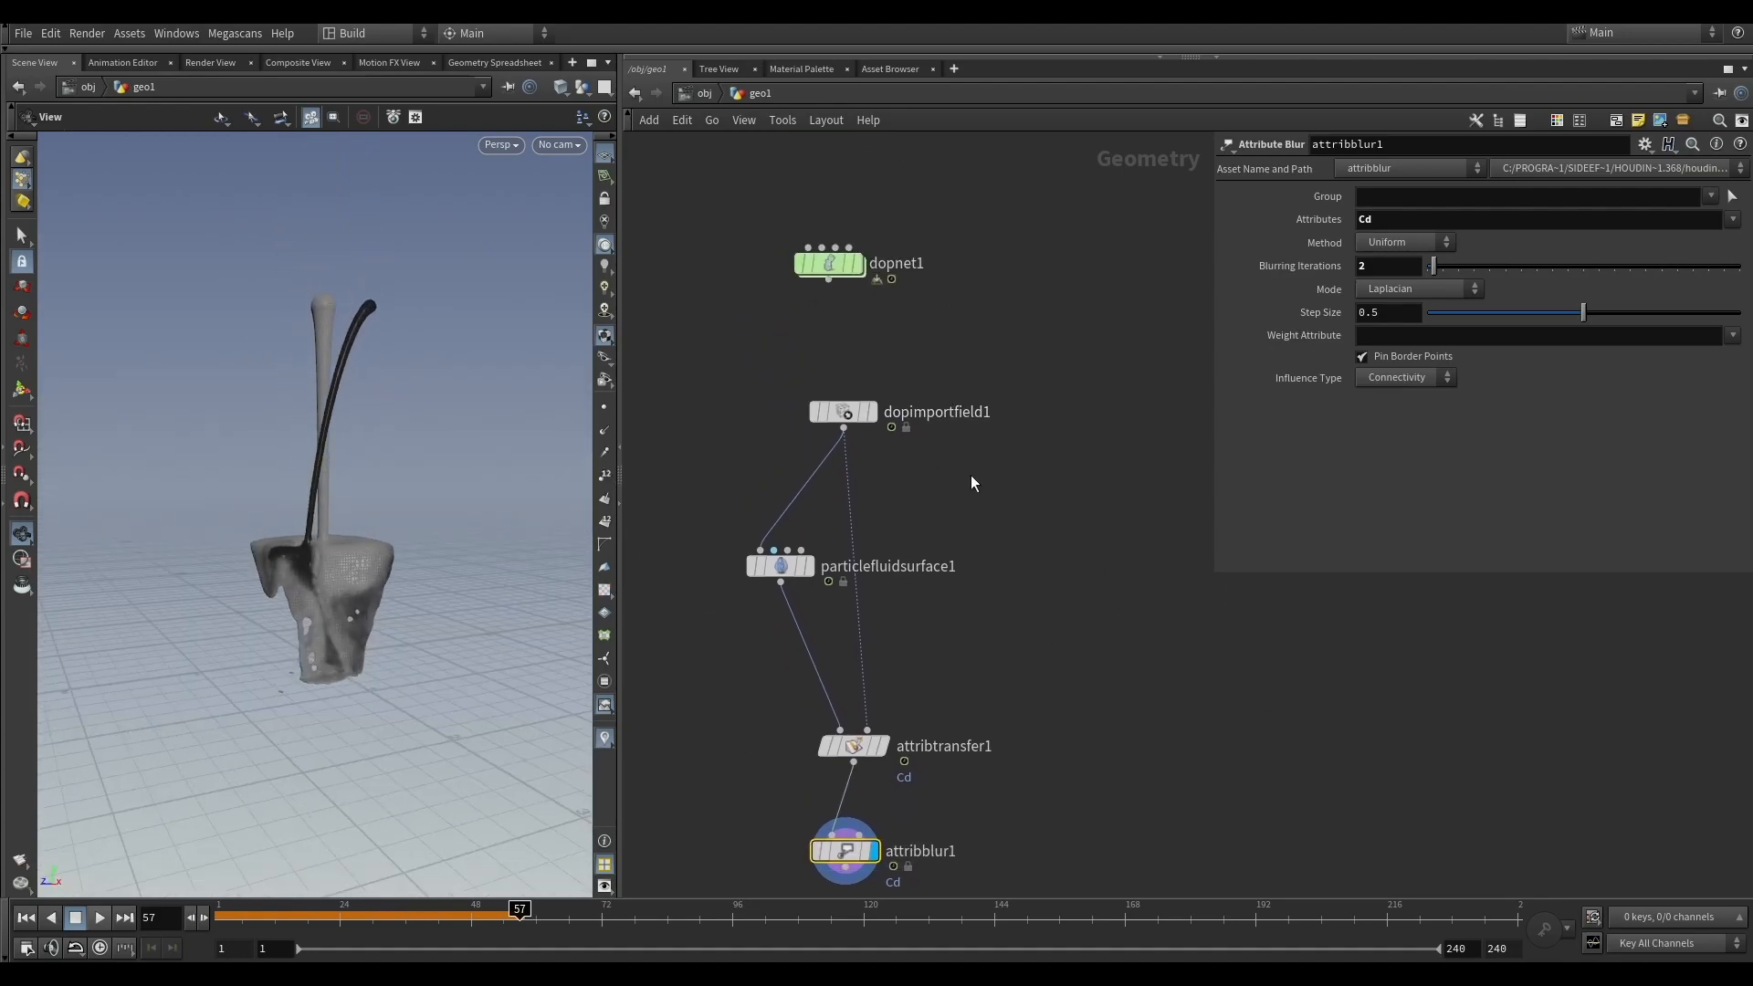
{"action": "scroll", "coordinate": [963, 470], "scroll_direction": "down", "scroll_amount": 5}
{"action": "left_click_drag", "start_coordinate": [334, 548], "coordinate": [282, 573]}
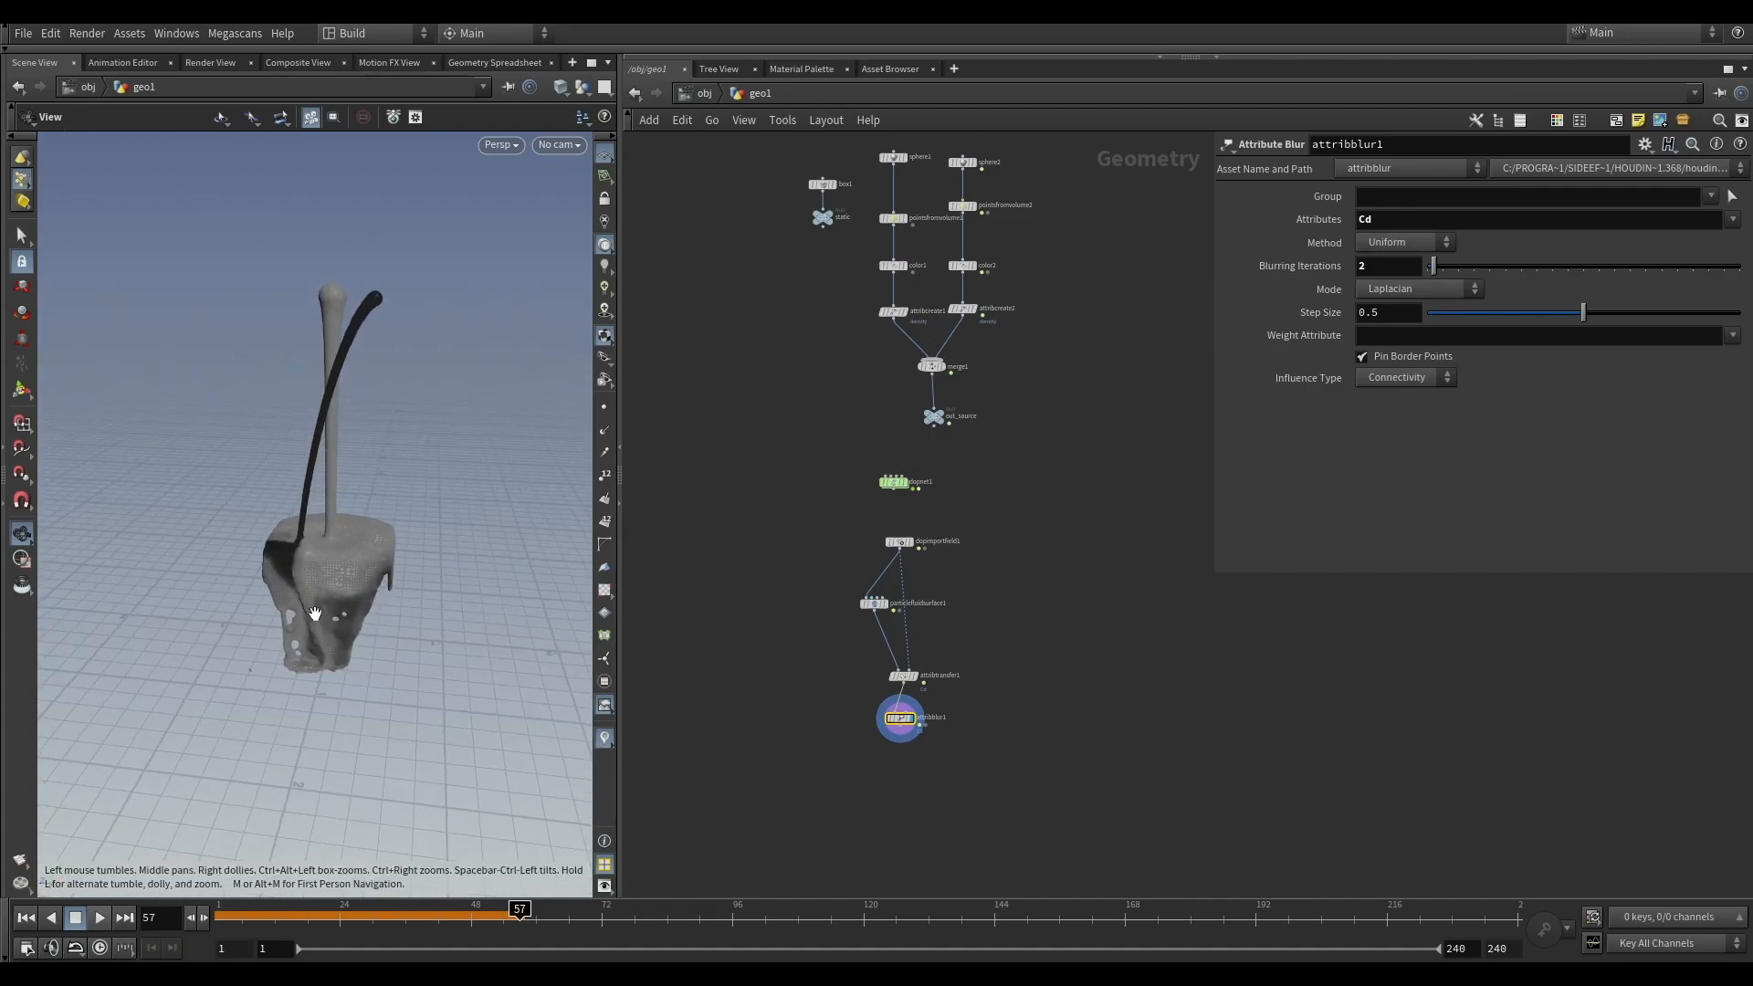
{"action": "scroll", "coordinate": [955, 732], "scroll_direction": "up", "scroll_amount": 4}
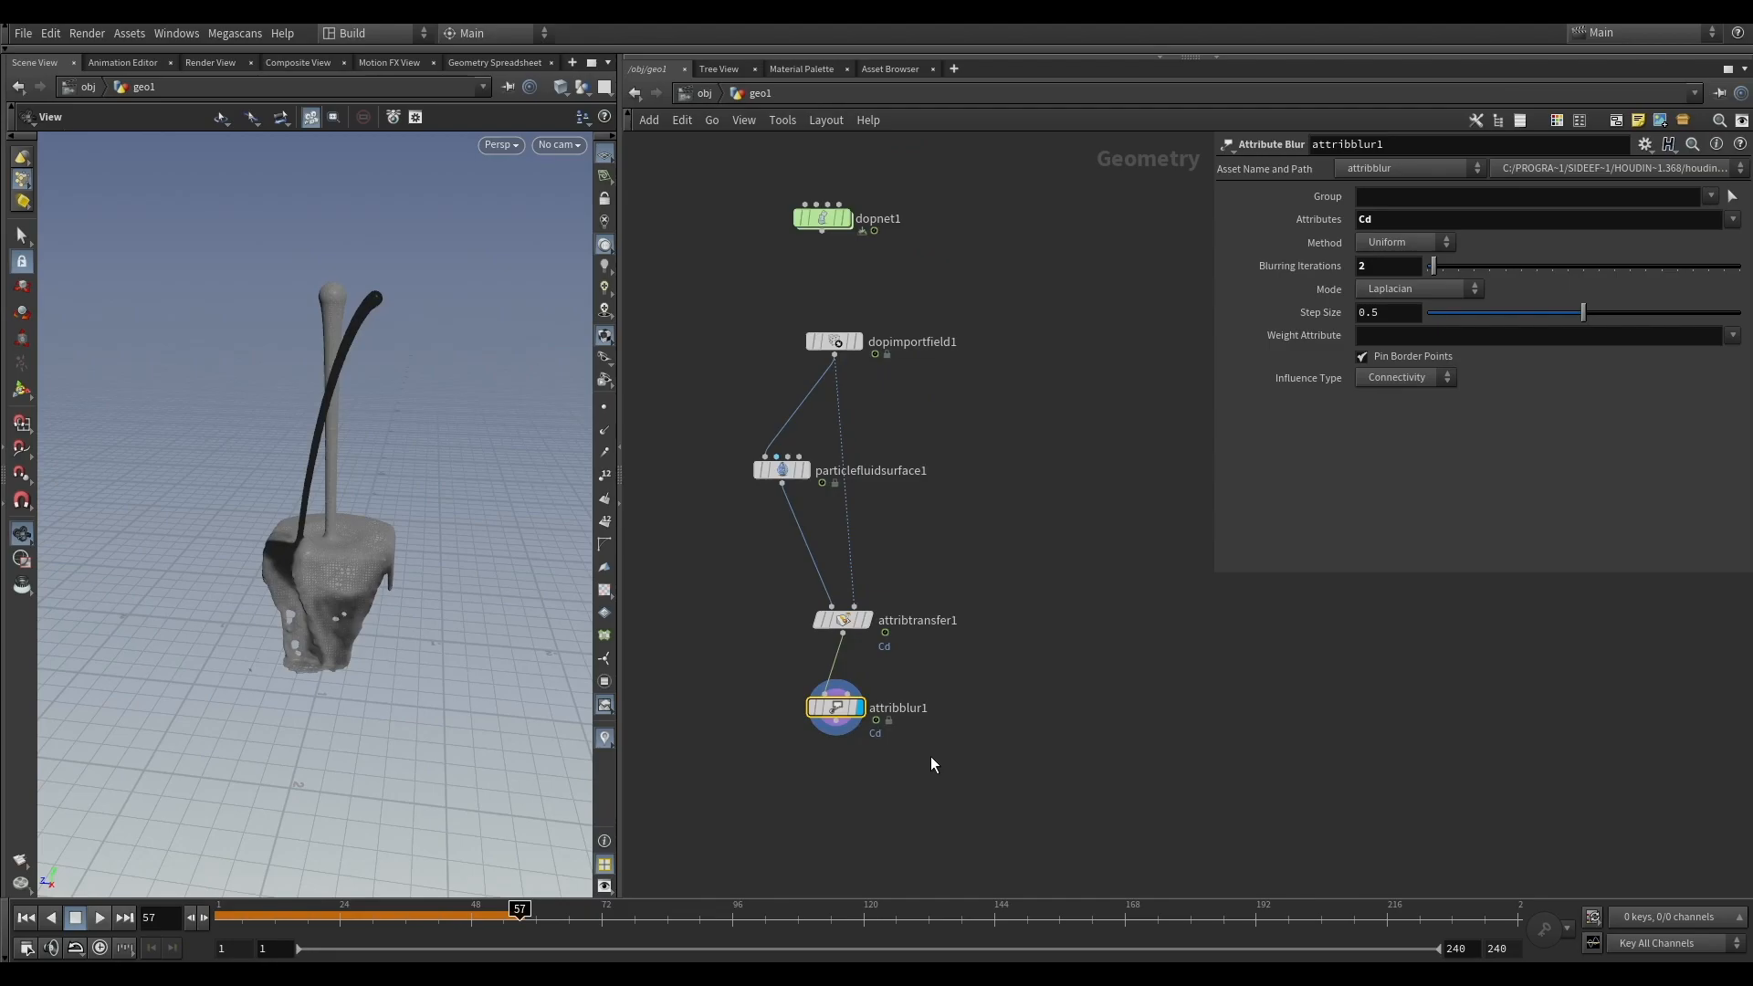